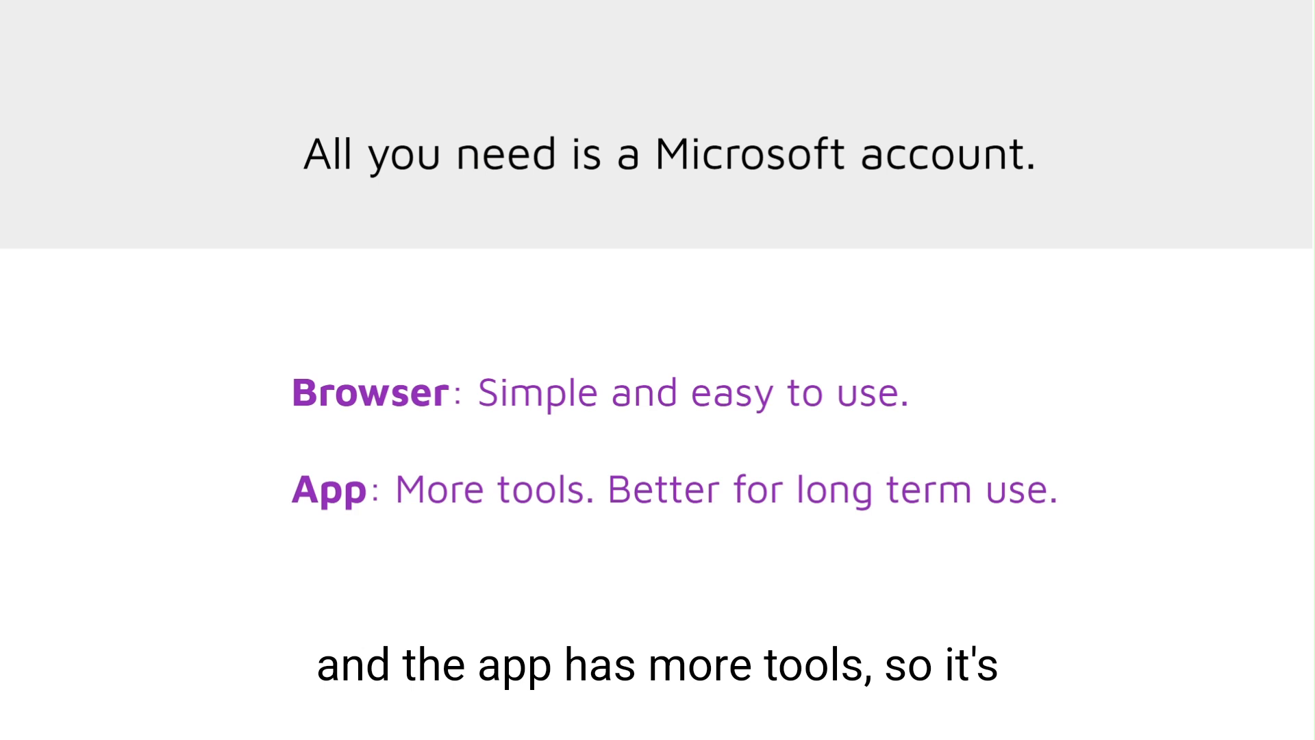
# Leave the slideshow, search the web for onenote in a new browser tab, and open Microsoft OneNote.
pyautogui.press('Escape')
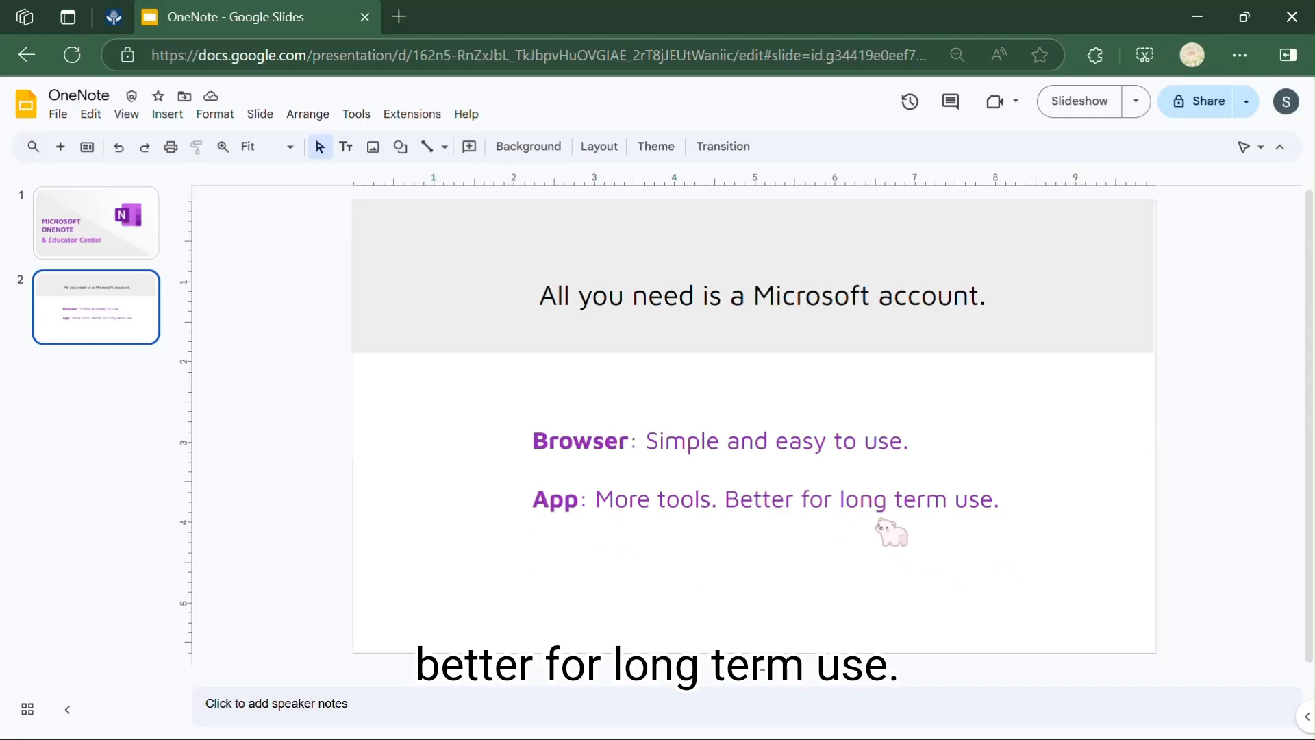
pyautogui.click(399, 18)
pyautogui.write('o')
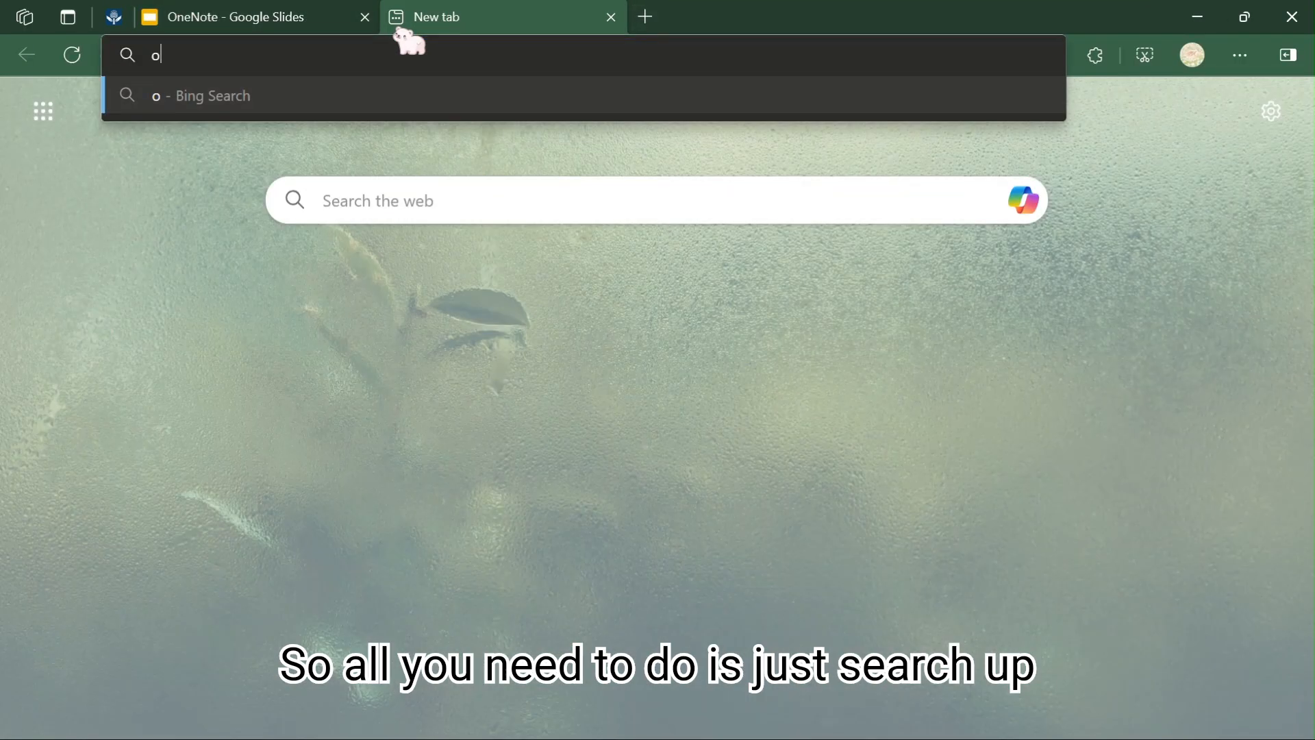
pyautogui.write('nentote')
pyautogui.press('Return')
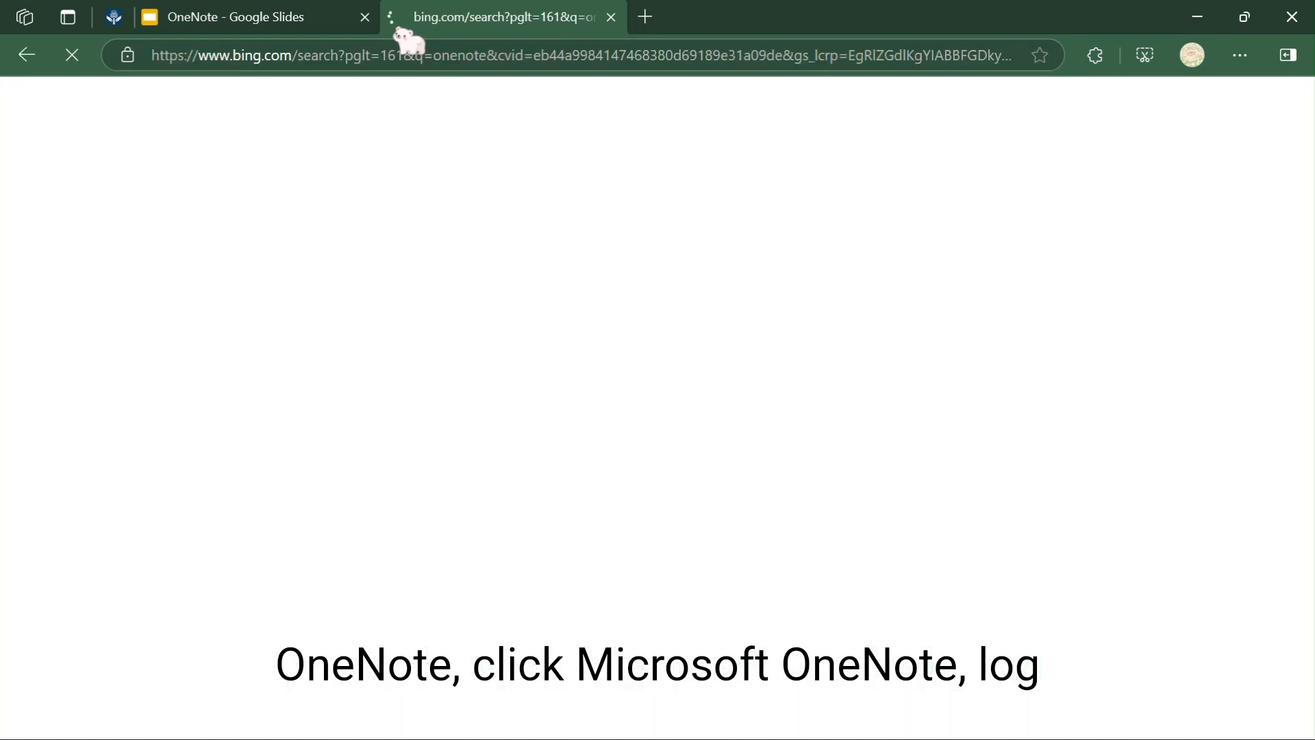
pyautogui.click(274, 444)
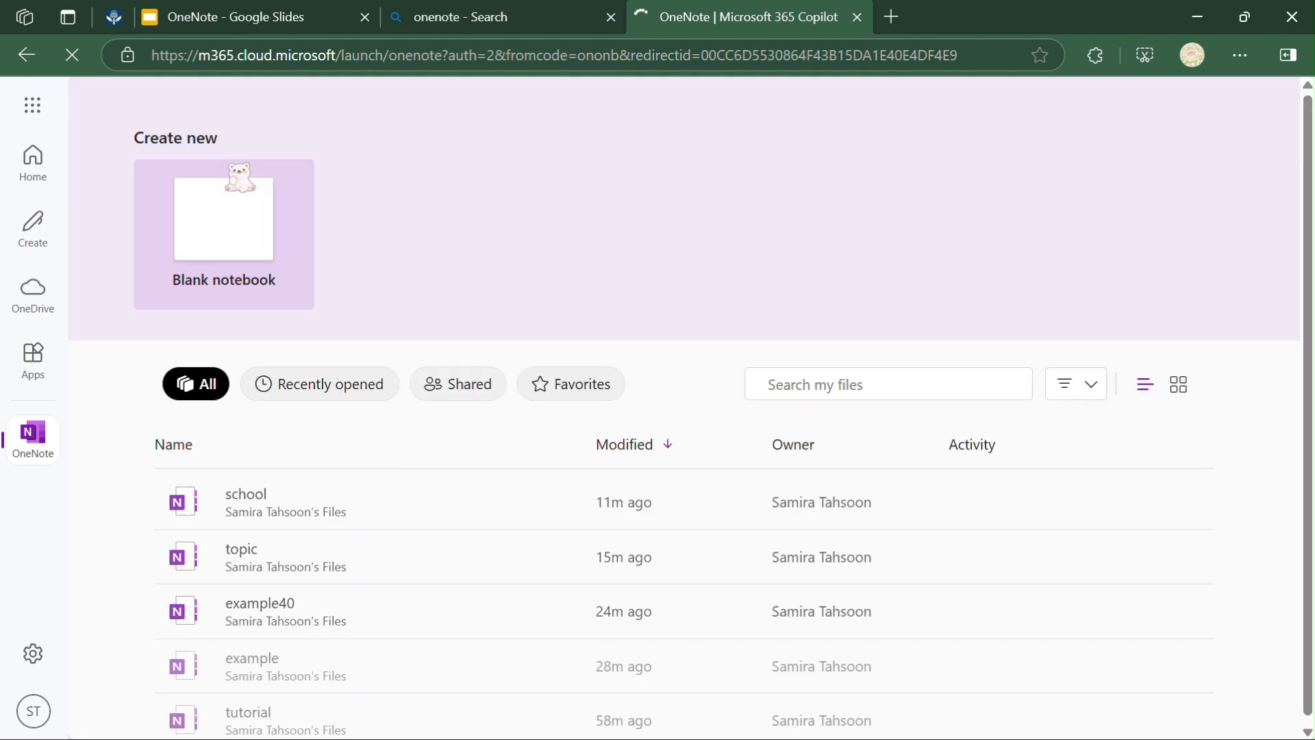
# Create a blank notebook named academics.
pyautogui.click(212, 221)
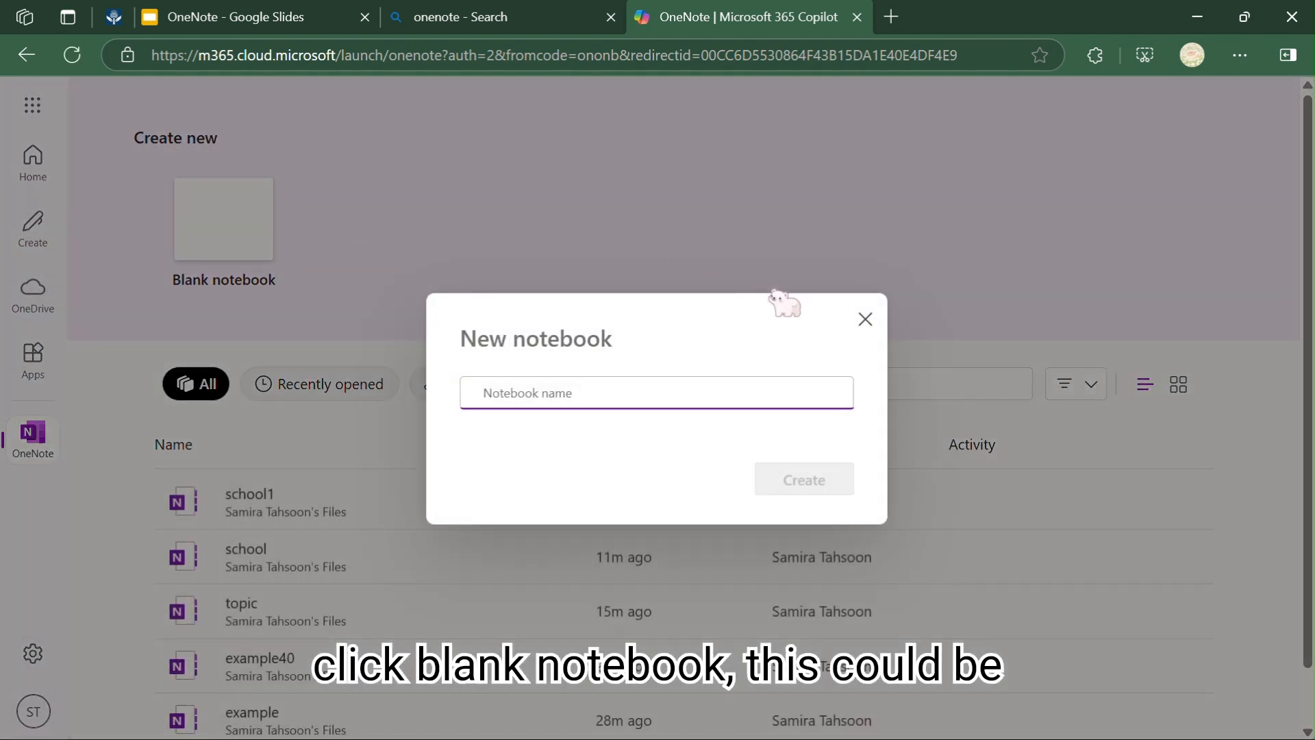
pyautogui.write('aca')
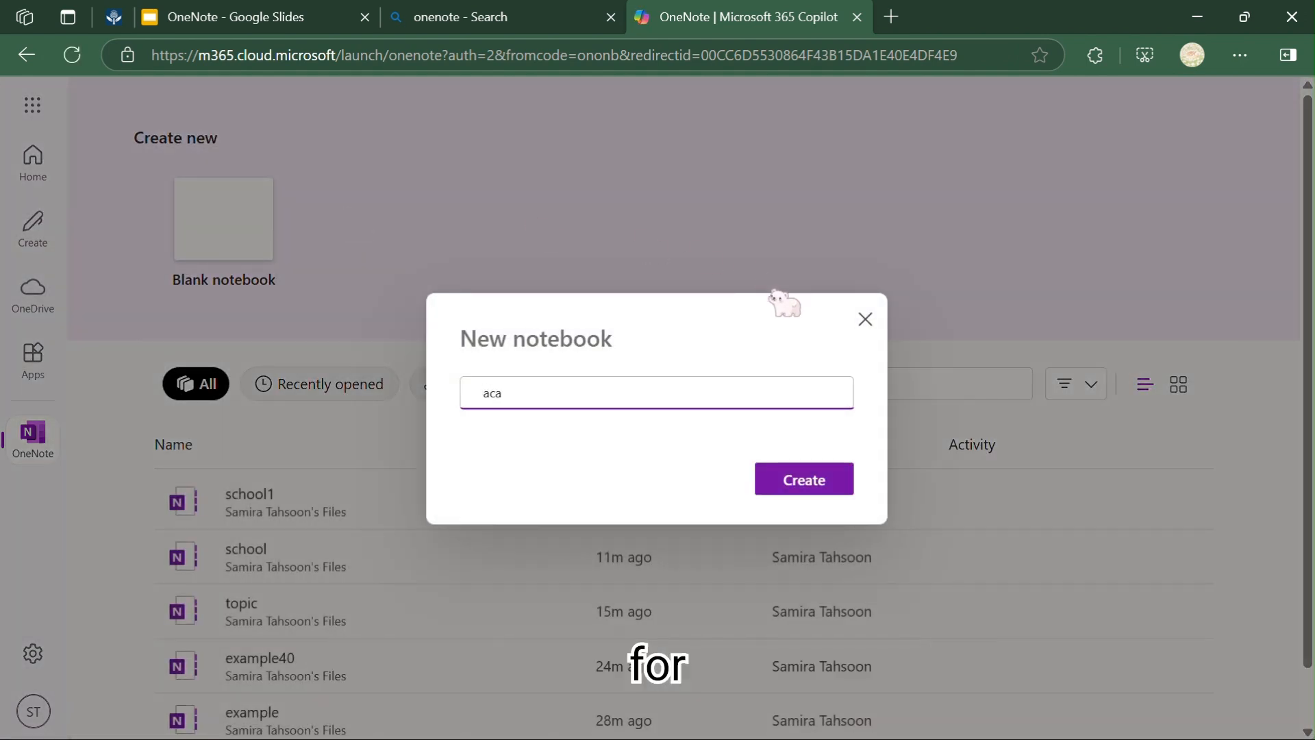
pyautogui.write('demi')
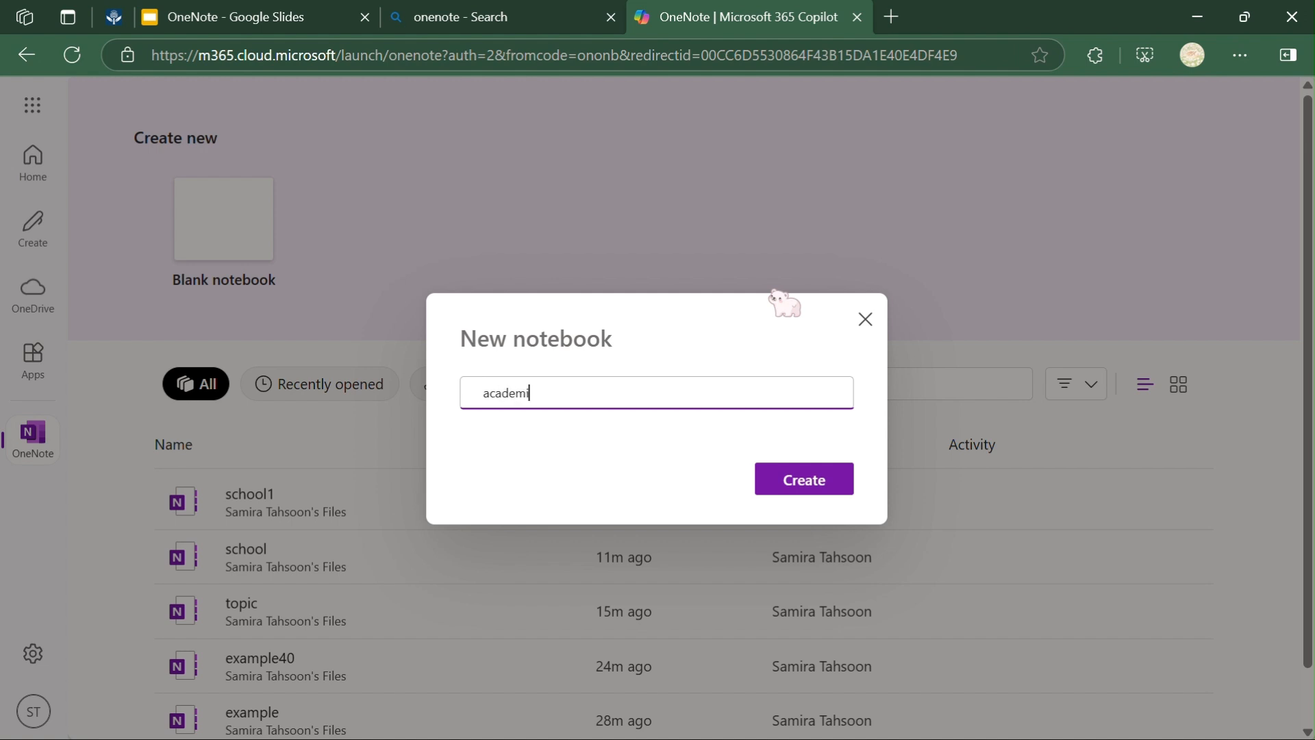
pyautogui.write('cs')
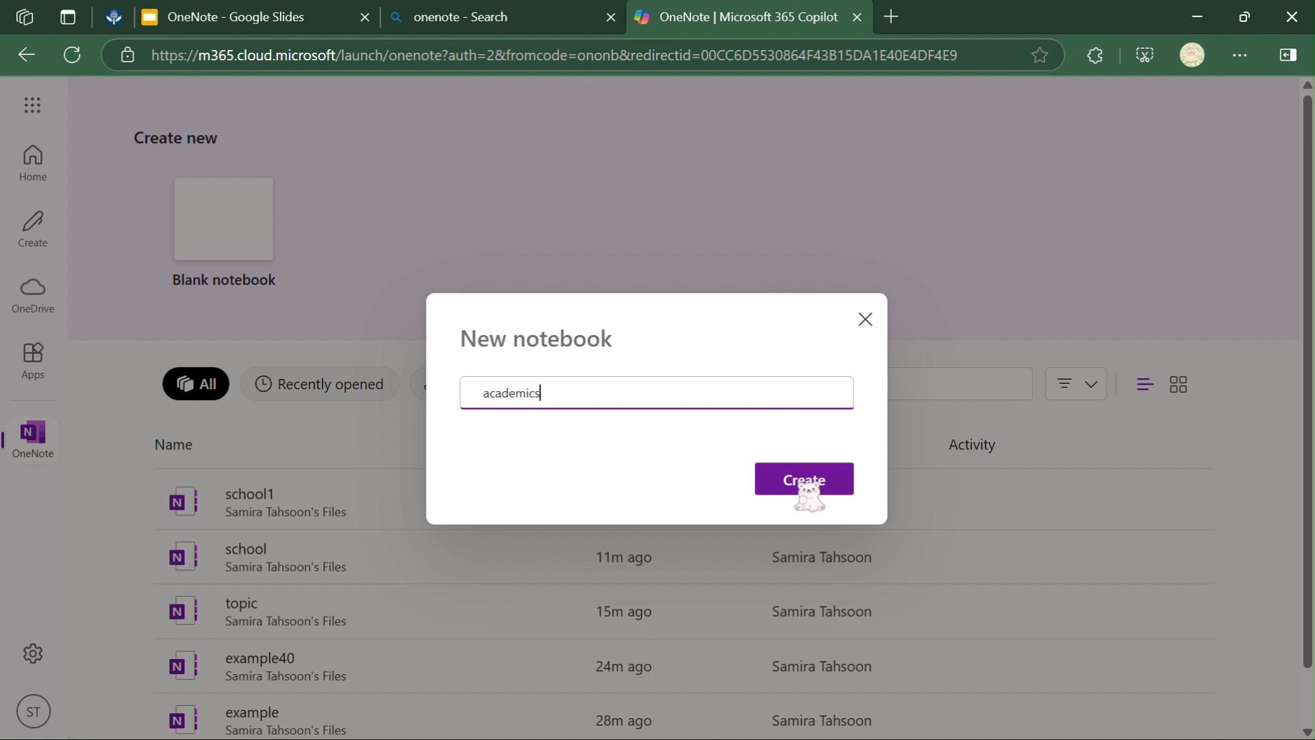
pyautogui.click(805, 483)
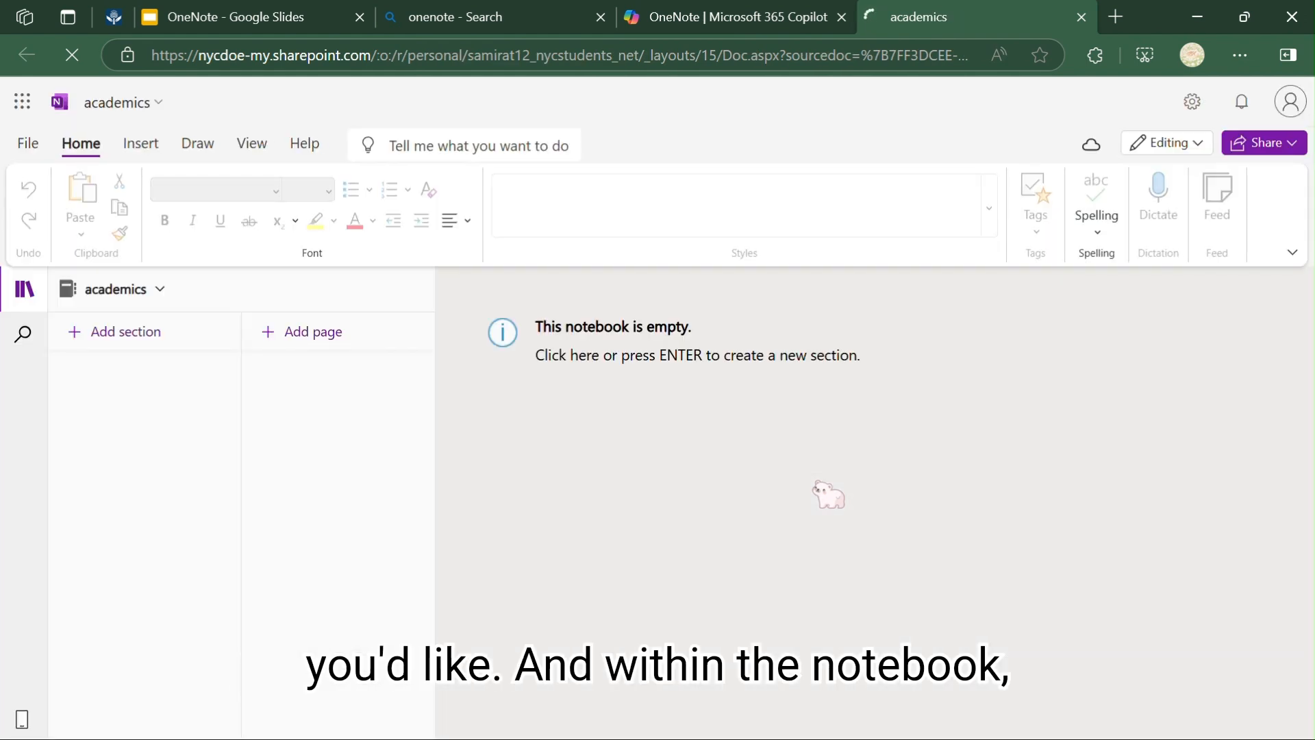
# Add a section named topics to the academics notebook.
pyautogui.click(147, 339)
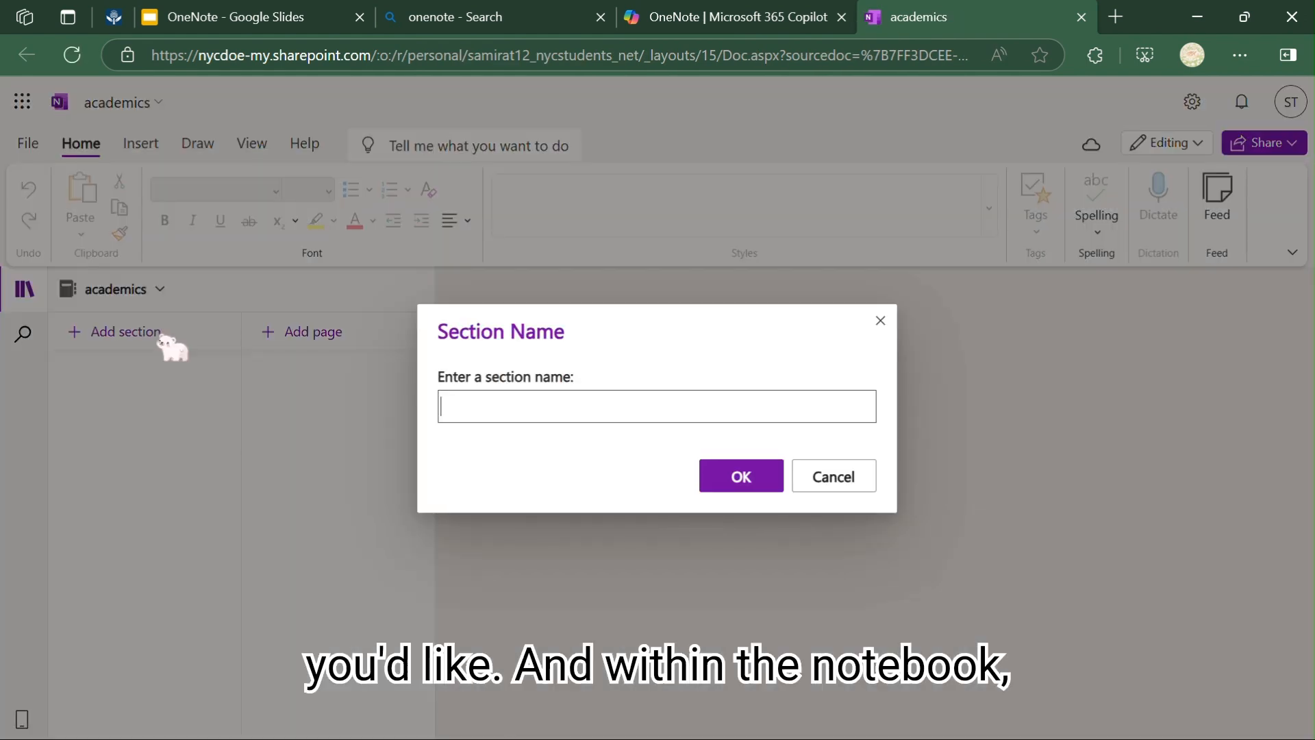
pyautogui.write('topics')
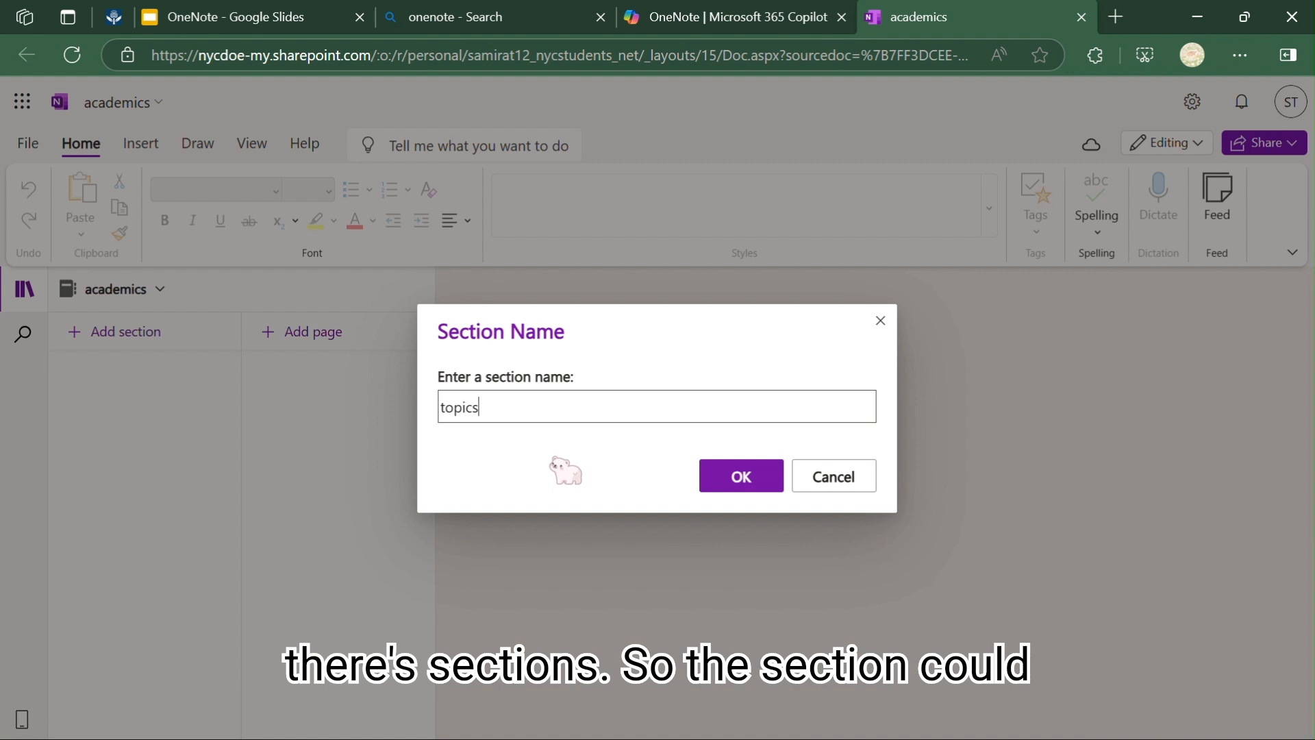
pyautogui.click(771, 485)
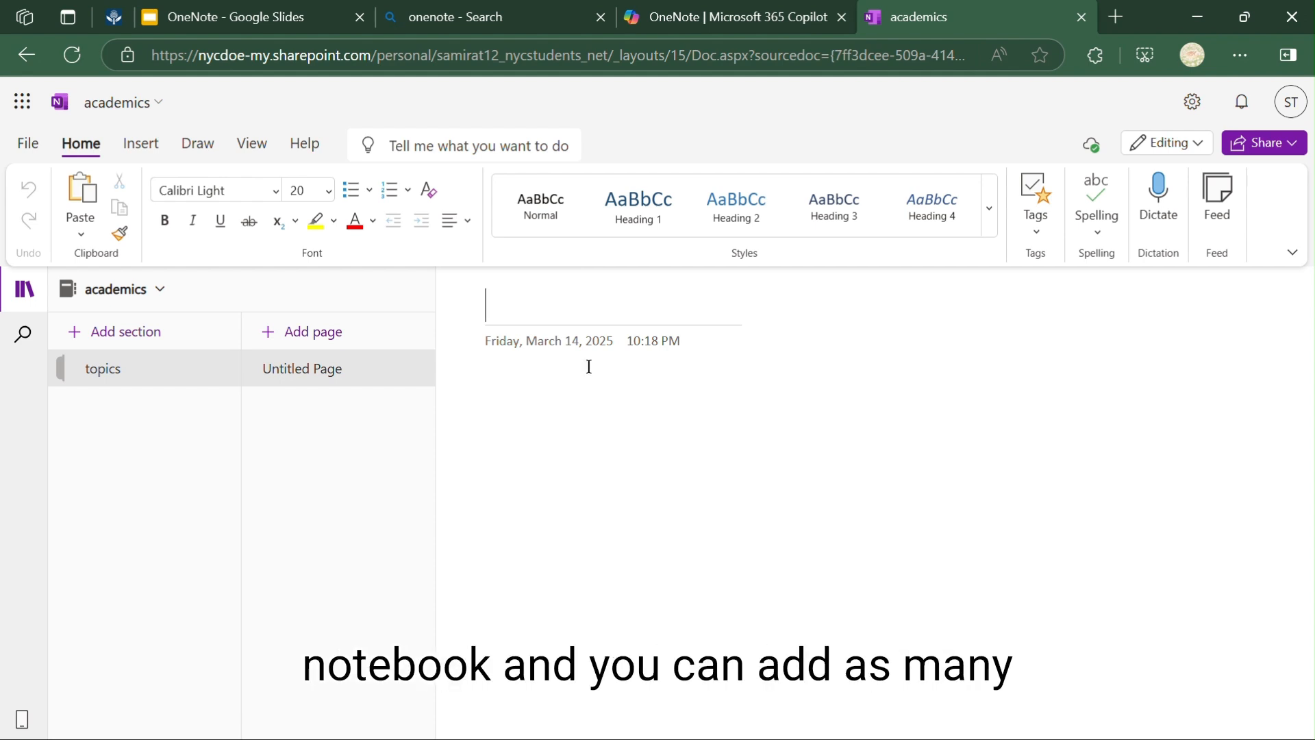
# Add three more untitled pages to the topics section and return to its first page.
pyautogui.click(301, 332)
pyautogui.click(295, 336)
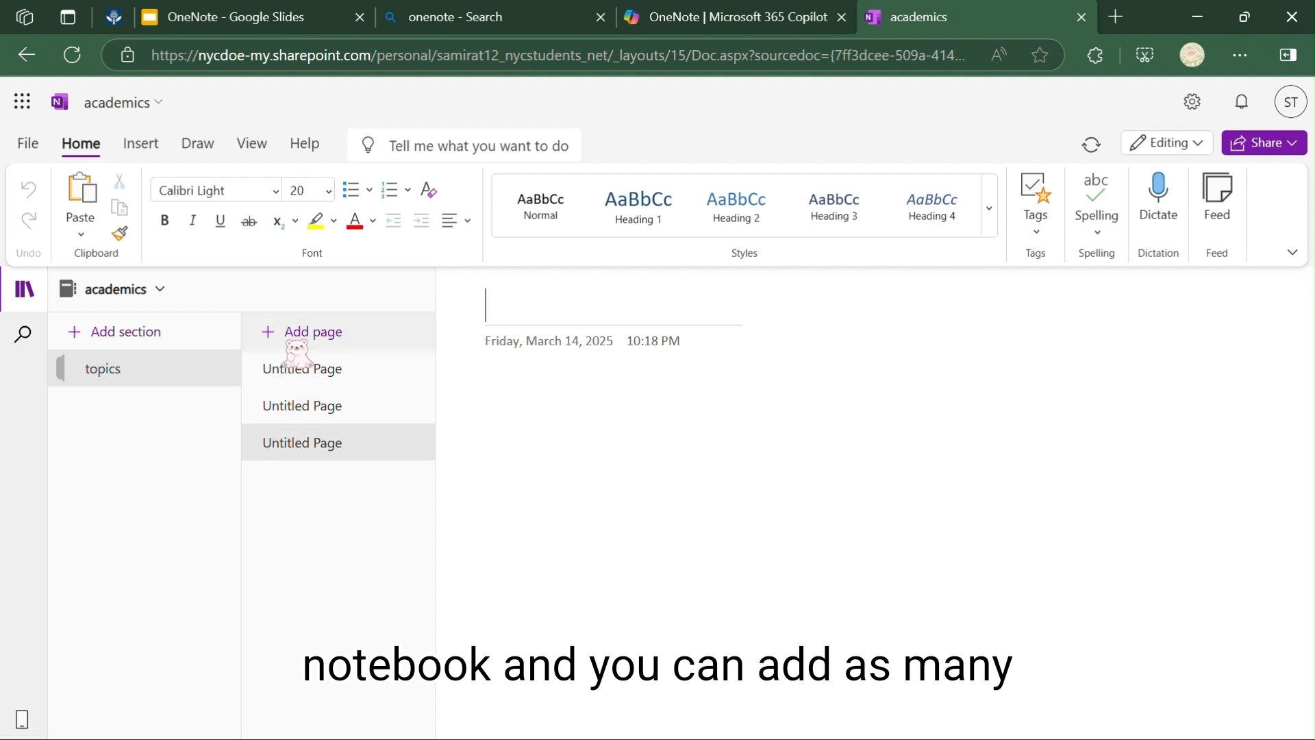
pyautogui.click(295, 337)
pyautogui.click(311, 373)
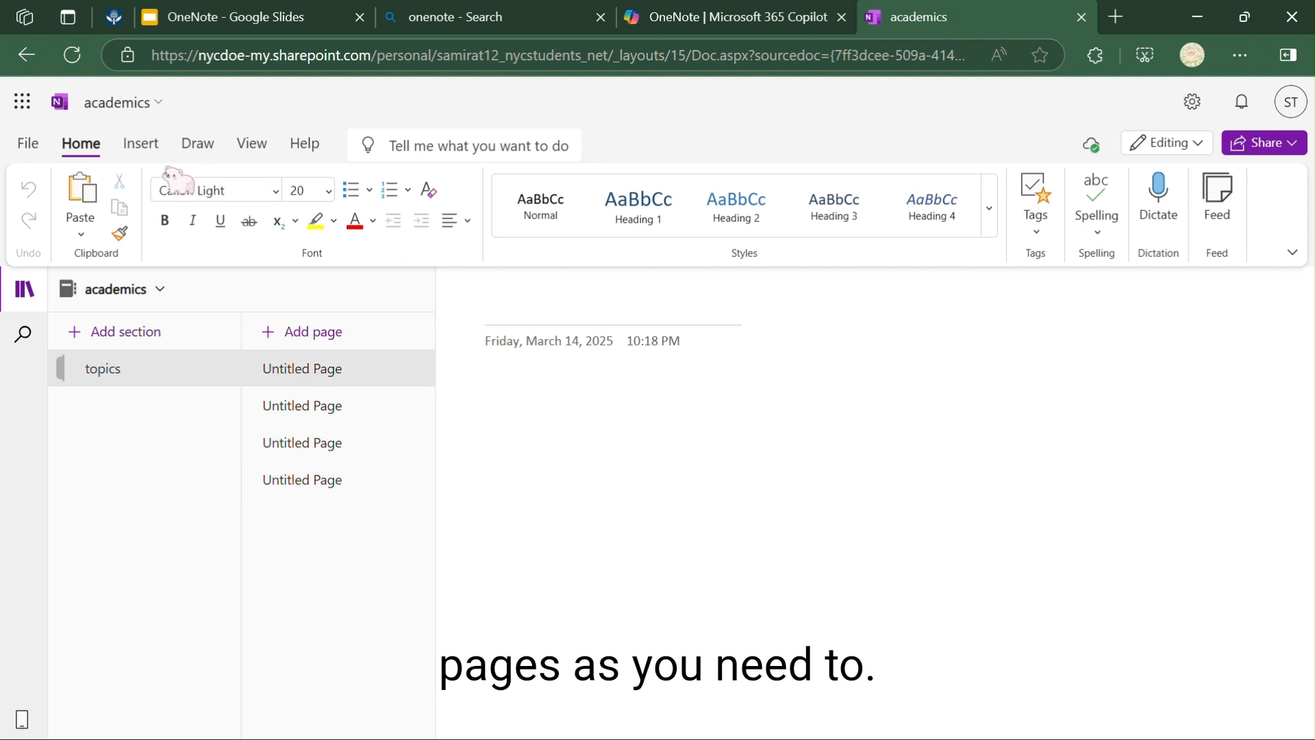
# Hide the section and page lists and look over the ribbon layout choices and the available insert tools.
pyautogui.click(24, 289)
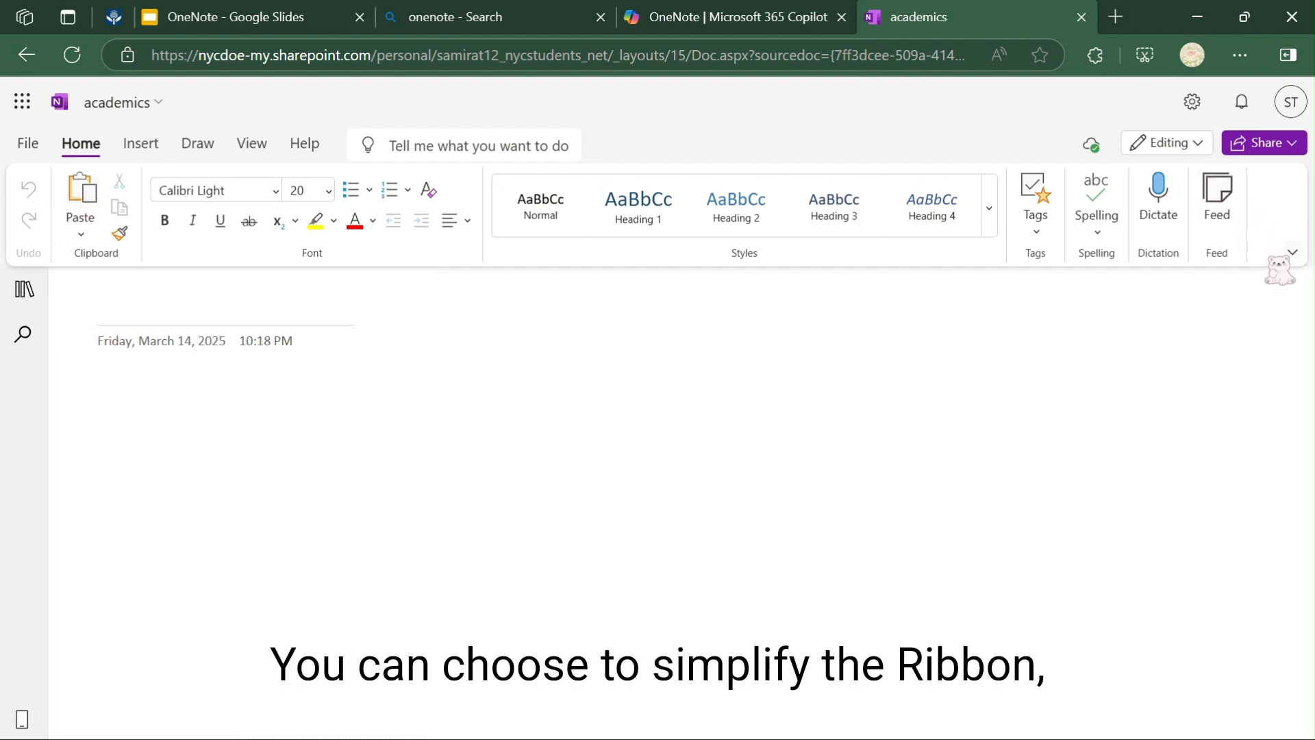
pyautogui.click(1292, 253)
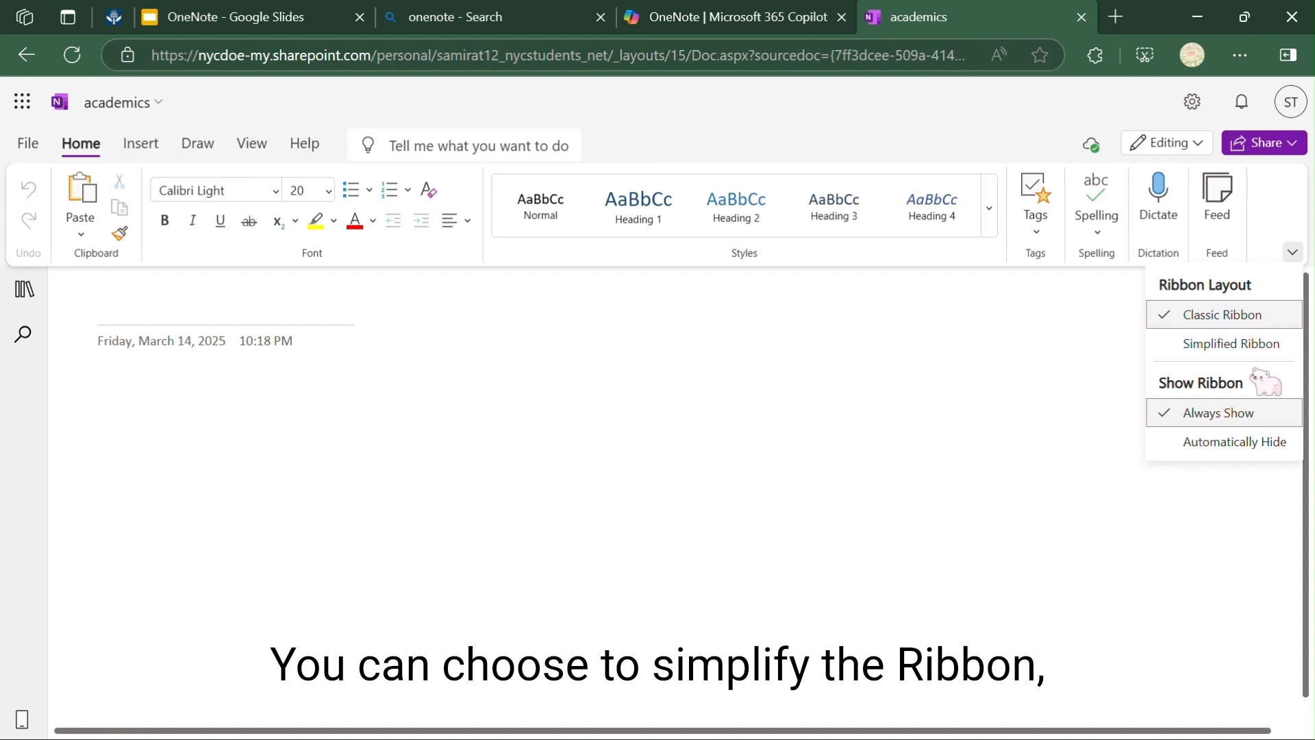
pyautogui.click(450, 432)
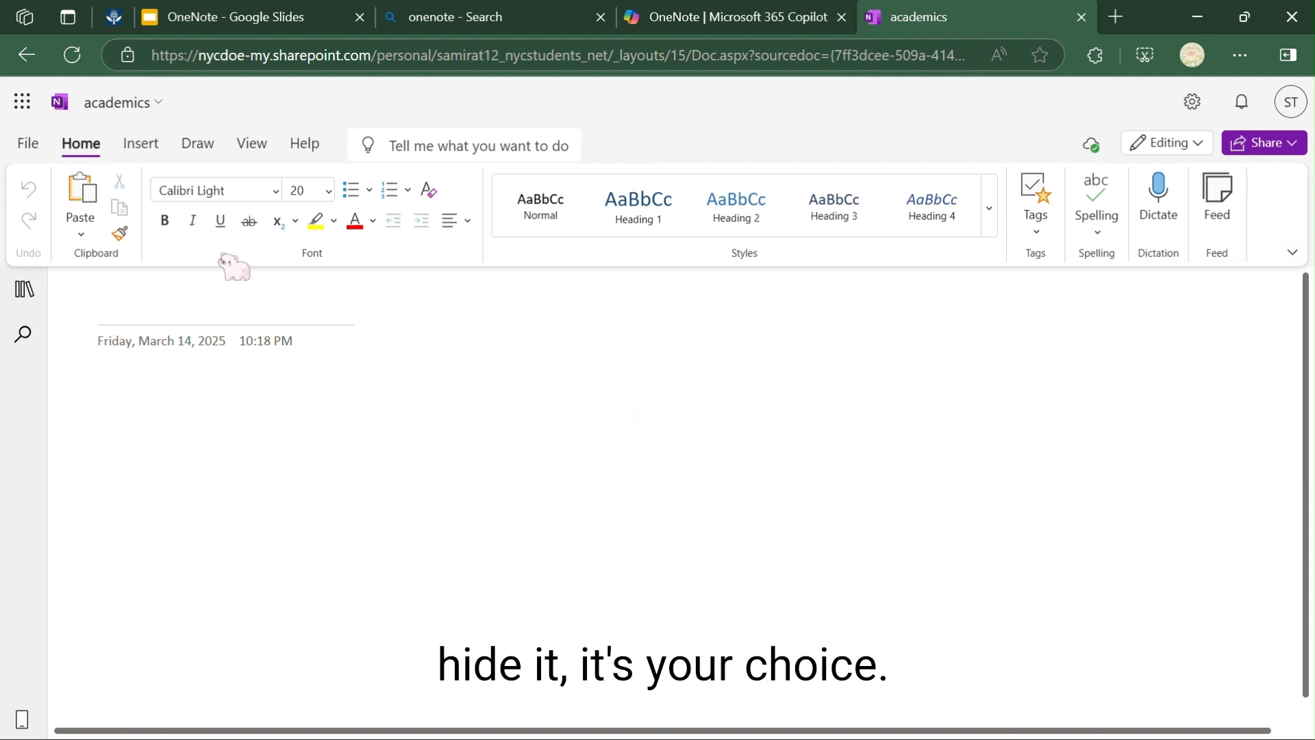
pyautogui.click(140, 145)
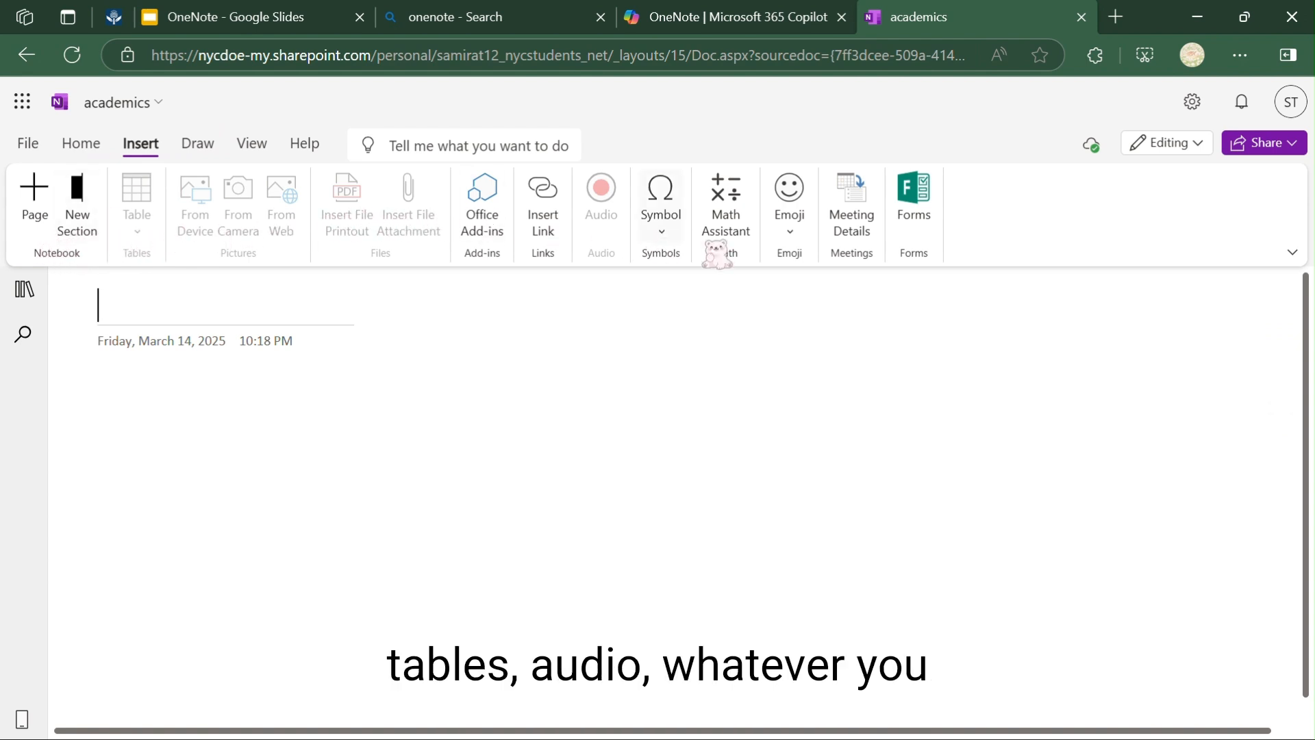
# Handwrite the equation 2p(x−h) = 8y/2 in pink ink on the page, with touch drawing enabled.
pyautogui.click(197, 143)
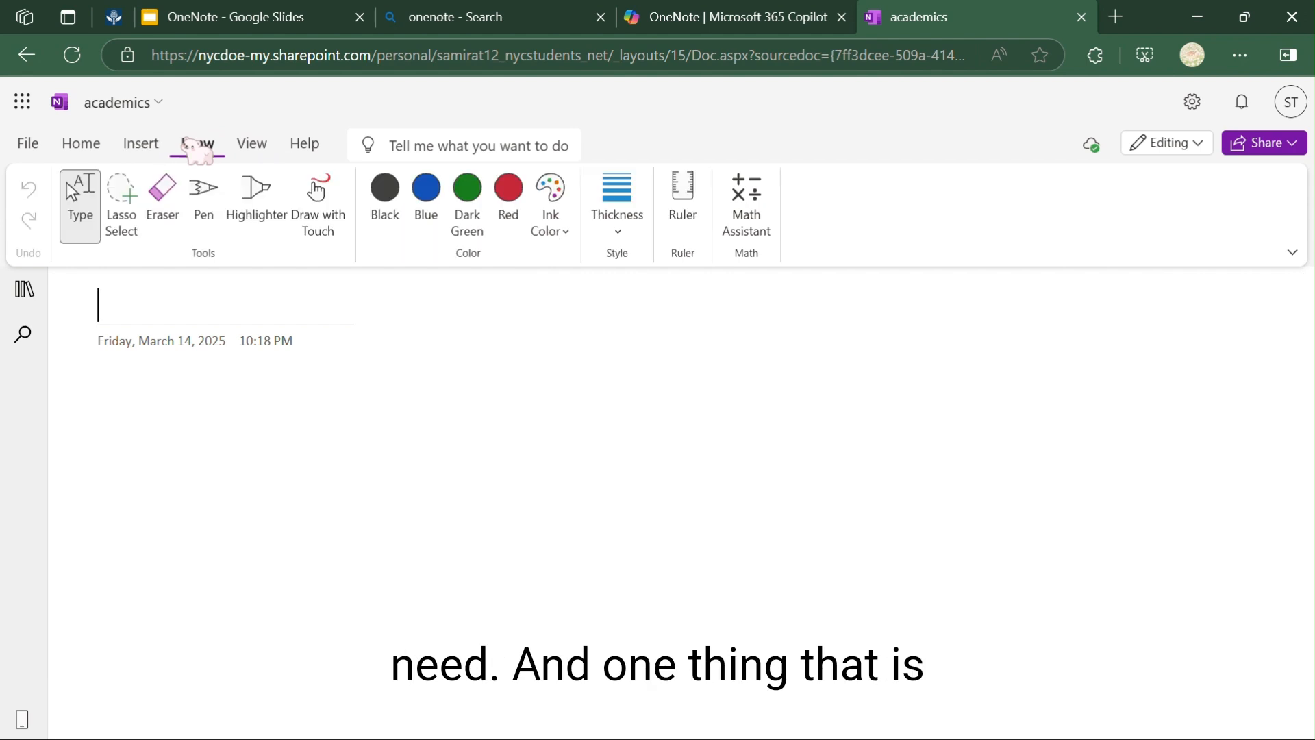
pyautogui.click(317, 202)
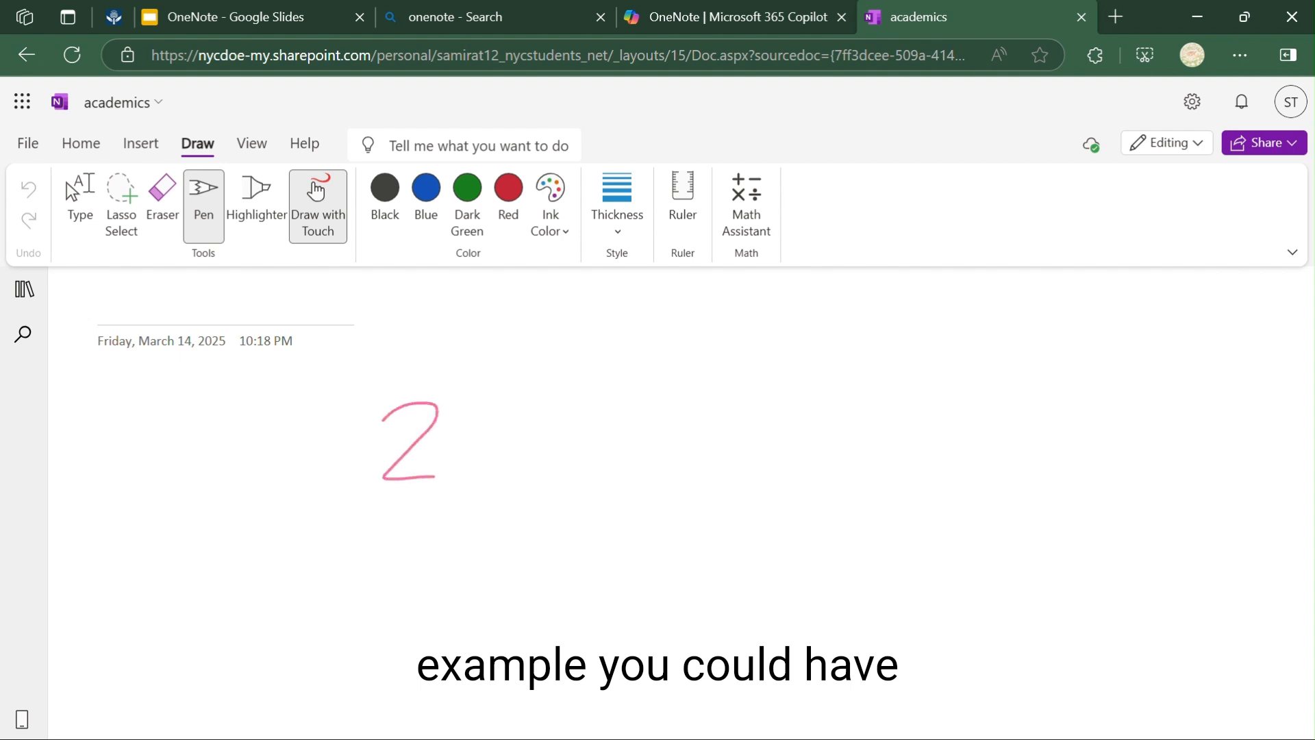
pyautogui.click(463, 446)
pyautogui.moveTo(561, 381); pyautogui.dragTo(525, 459)
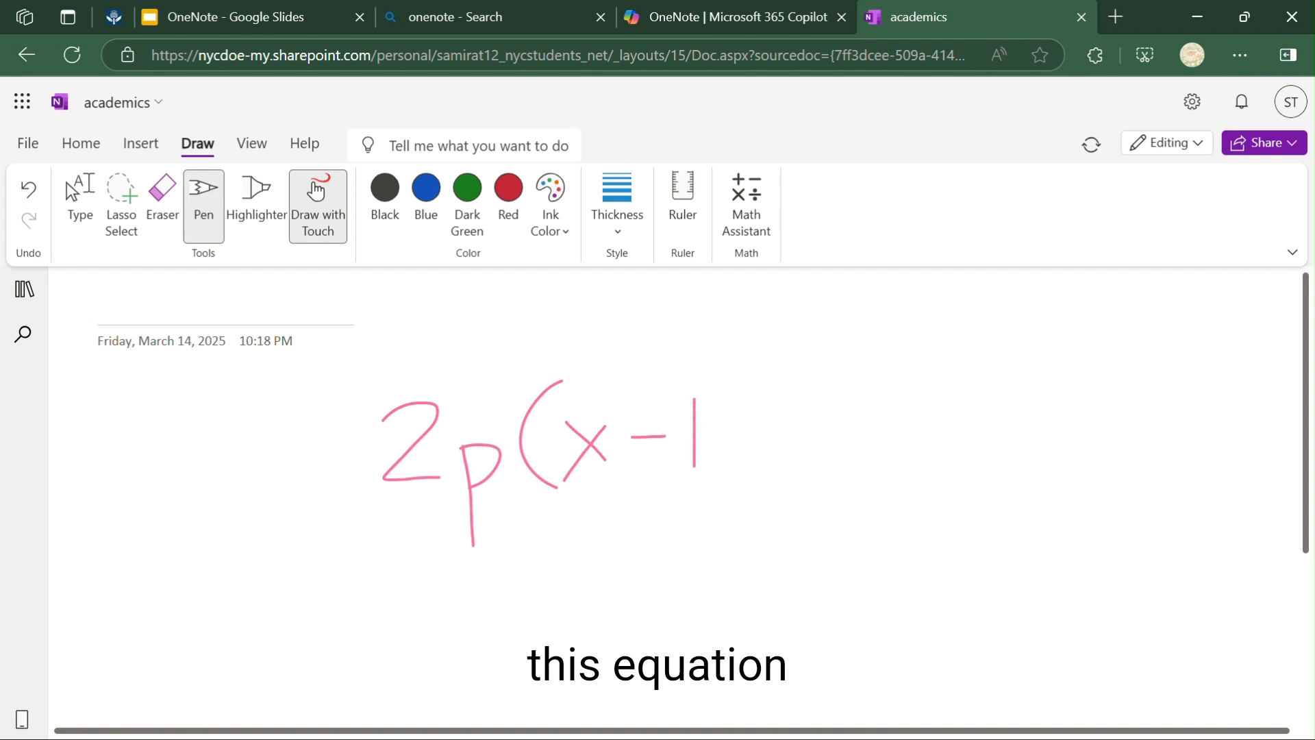
pyautogui.moveTo(695, 456); pyautogui.dragTo(737, 471)
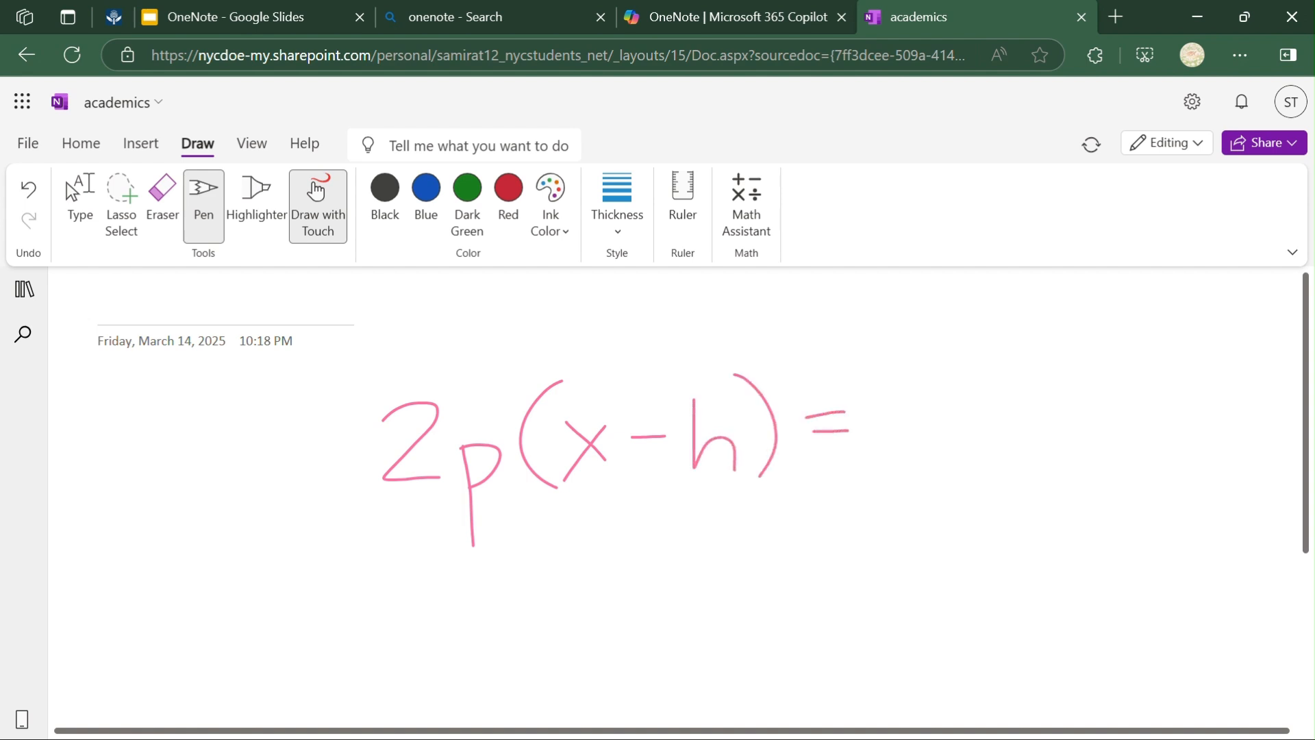
pyautogui.moveTo(923, 390); pyautogui.dragTo(921, 489)
pyautogui.click(954, 413)
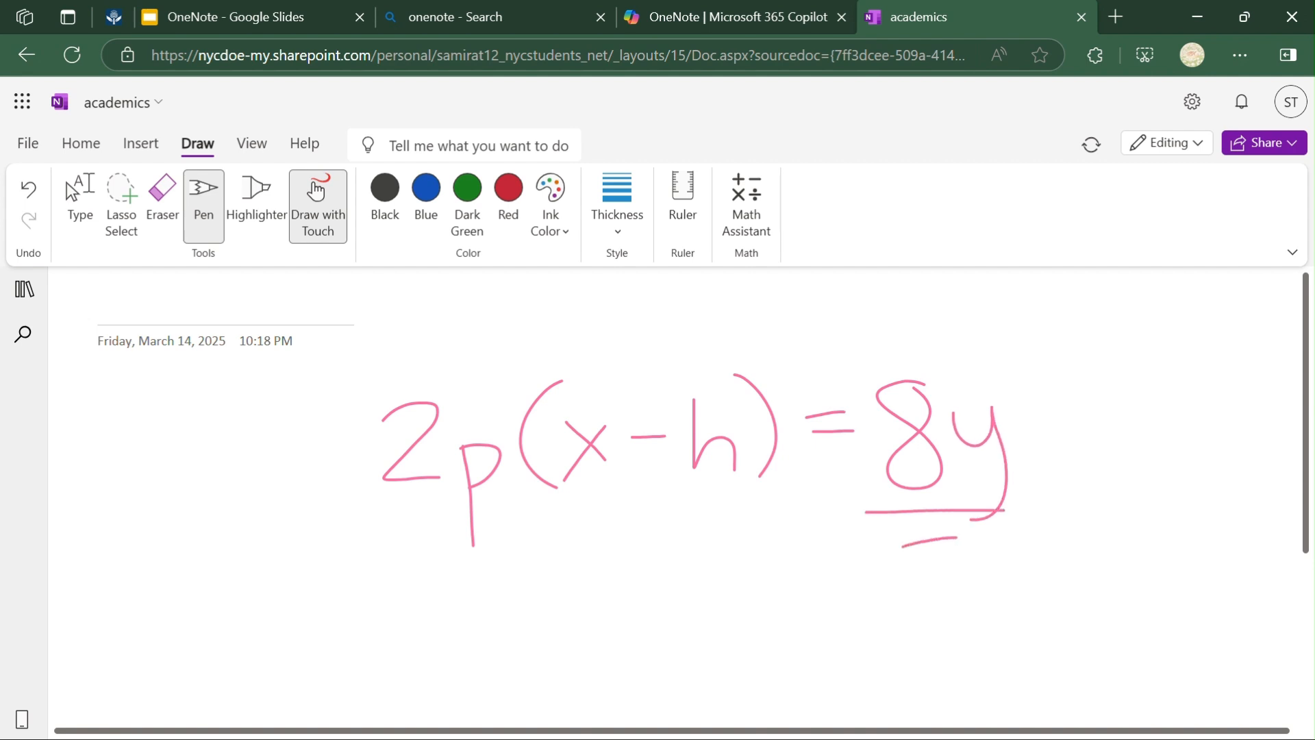
pyautogui.click(121, 205)
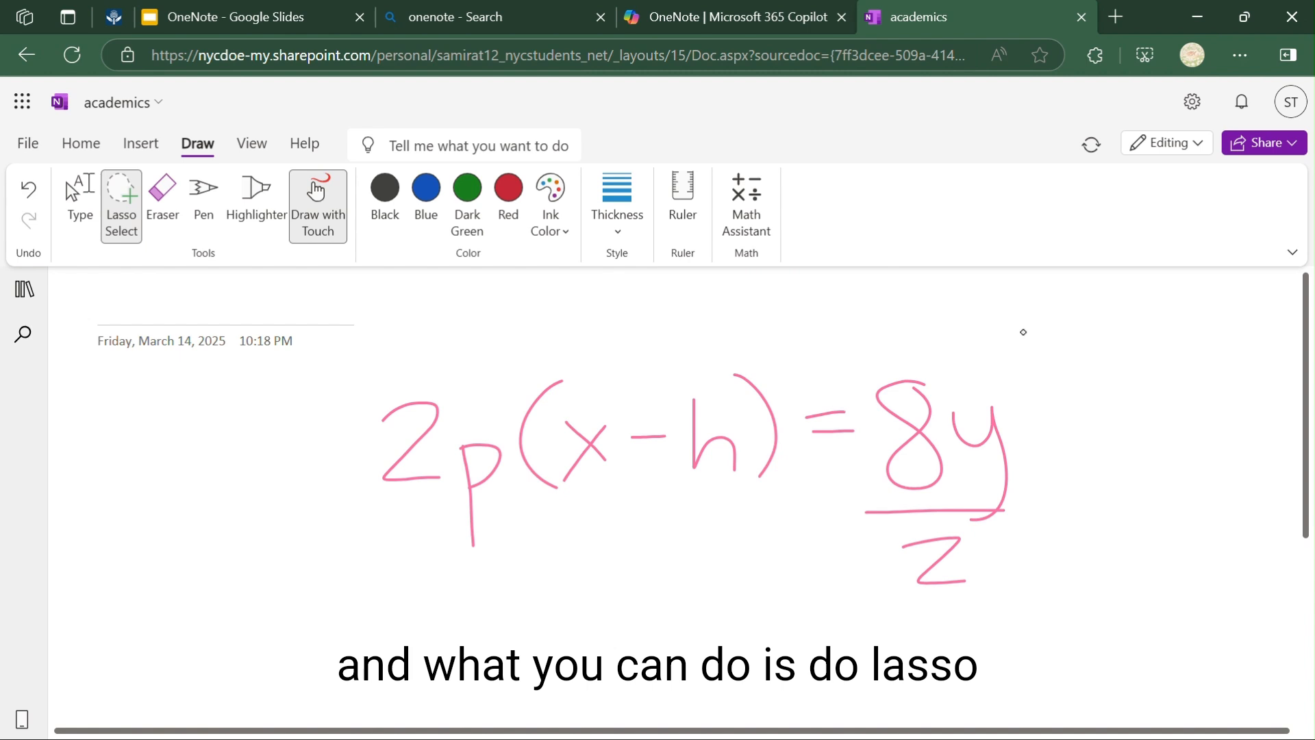
pyautogui.moveTo(1024, 332)
pyautogui.mouseDown()
pyautogui.moveTo(594, 337)
pyautogui.moveTo(257, 401)
pyautogui.moveTo(419, 529)
pyautogui.moveTo(826, 715)
pyautogui.moveTo(1027, 625)
pyautogui.moveTo(1071, 464)
pyautogui.mouseUp()
pyautogui.click(1052, 426)
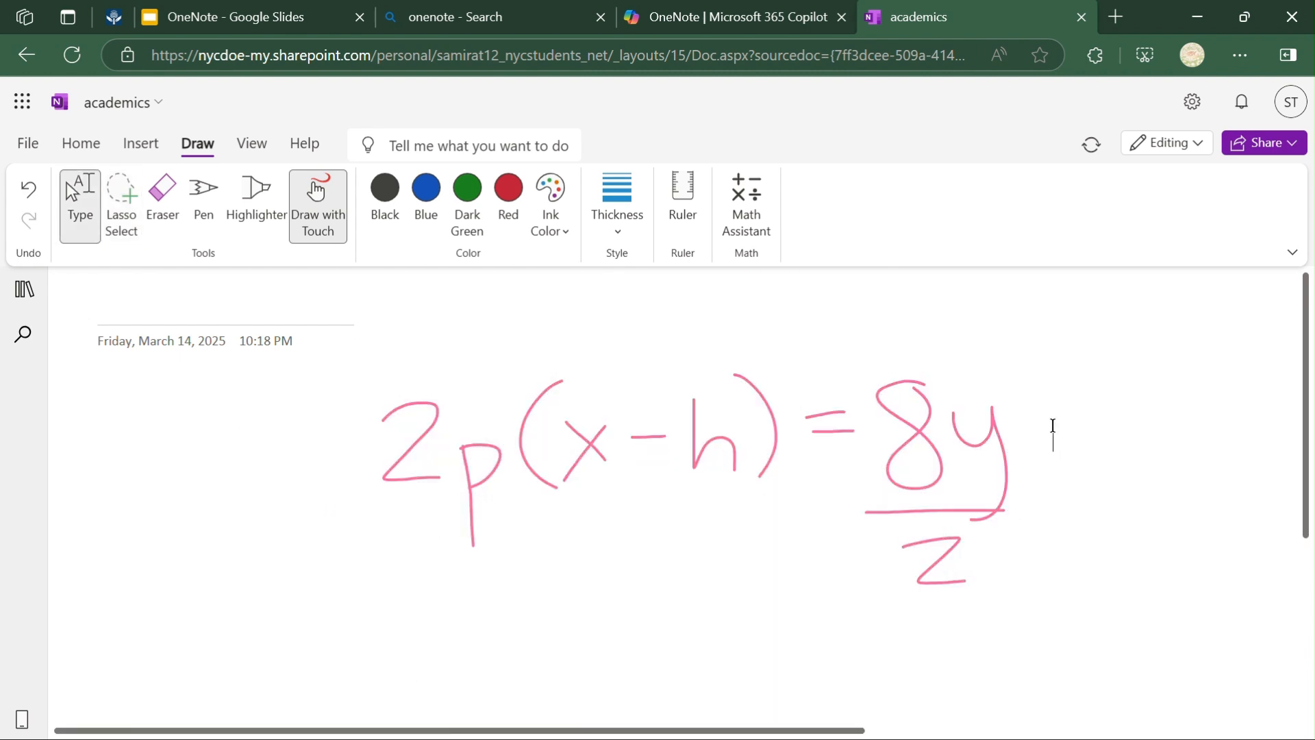
# Lasso-select the whole handwritten equation and have Math Assistant recognise it.
pyautogui.click(121, 205)
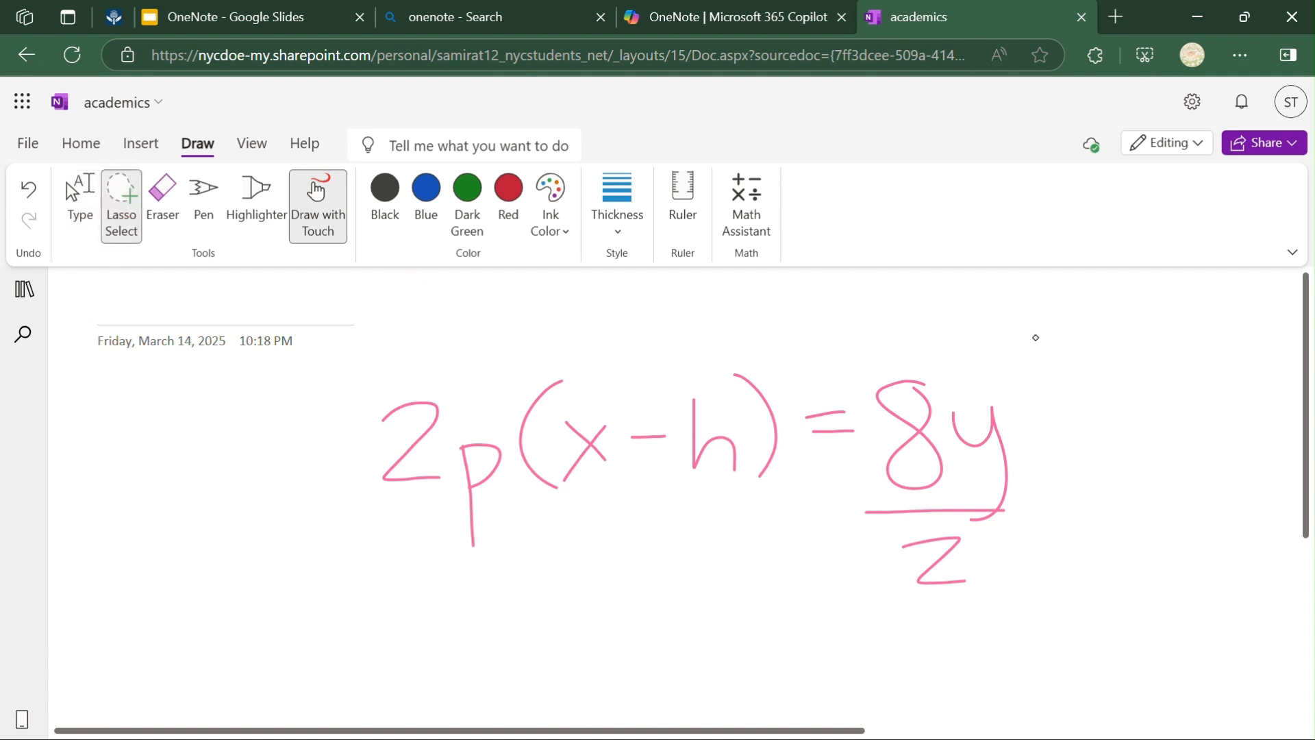
pyautogui.moveTo(1036, 337)
pyautogui.mouseDown()
pyautogui.moveTo(604, 331)
pyautogui.moveTo(358, 378)
pyautogui.moveTo(322, 487)
pyautogui.moveTo(405, 560)
pyautogui.moveTo(602, 596)
pyautogui.moveTo(866, 602)
pyautogui.moveTo(998, 593)
pyautogui.moveTo(1021, 579)
pyautogui.mouseUp()
pyautogui.click(743, 205)
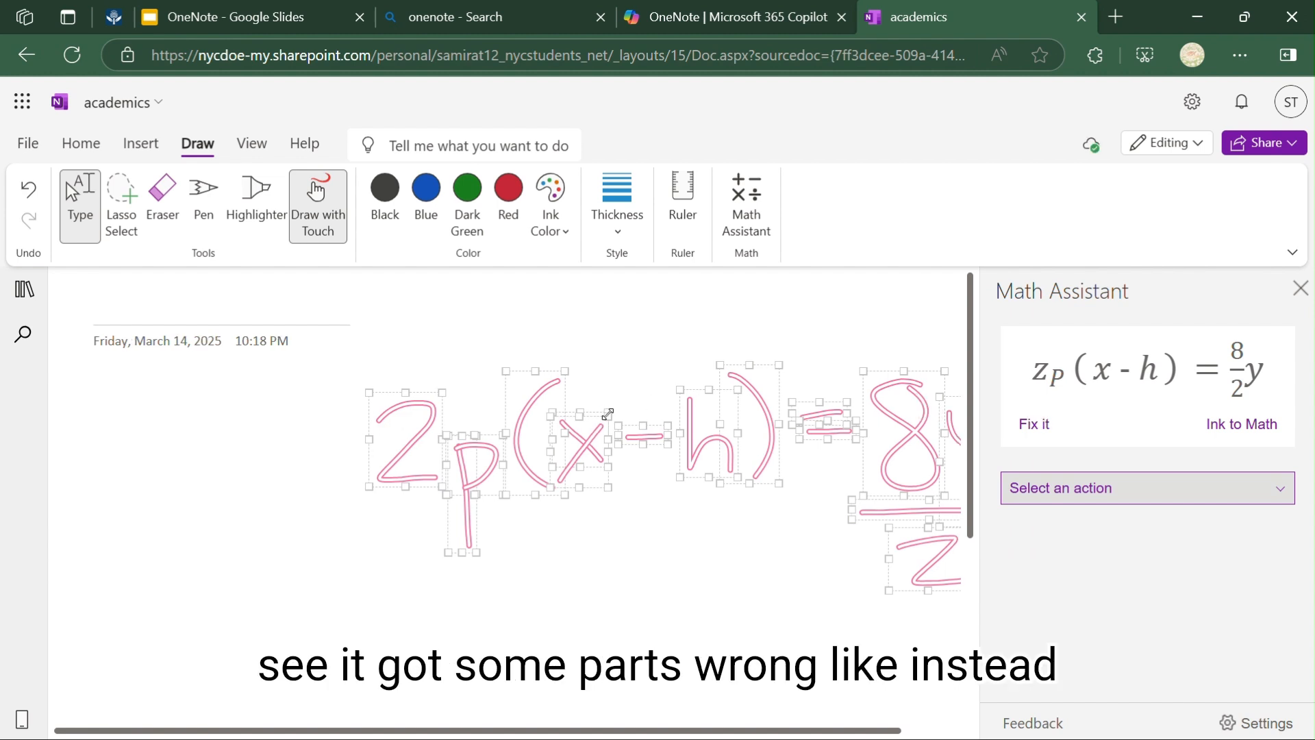
# Fix the recognised equation by selecting its handwritten leading digit and choosing 2 as the correct character.
pyautogui.hscroll(2, 602, 420)
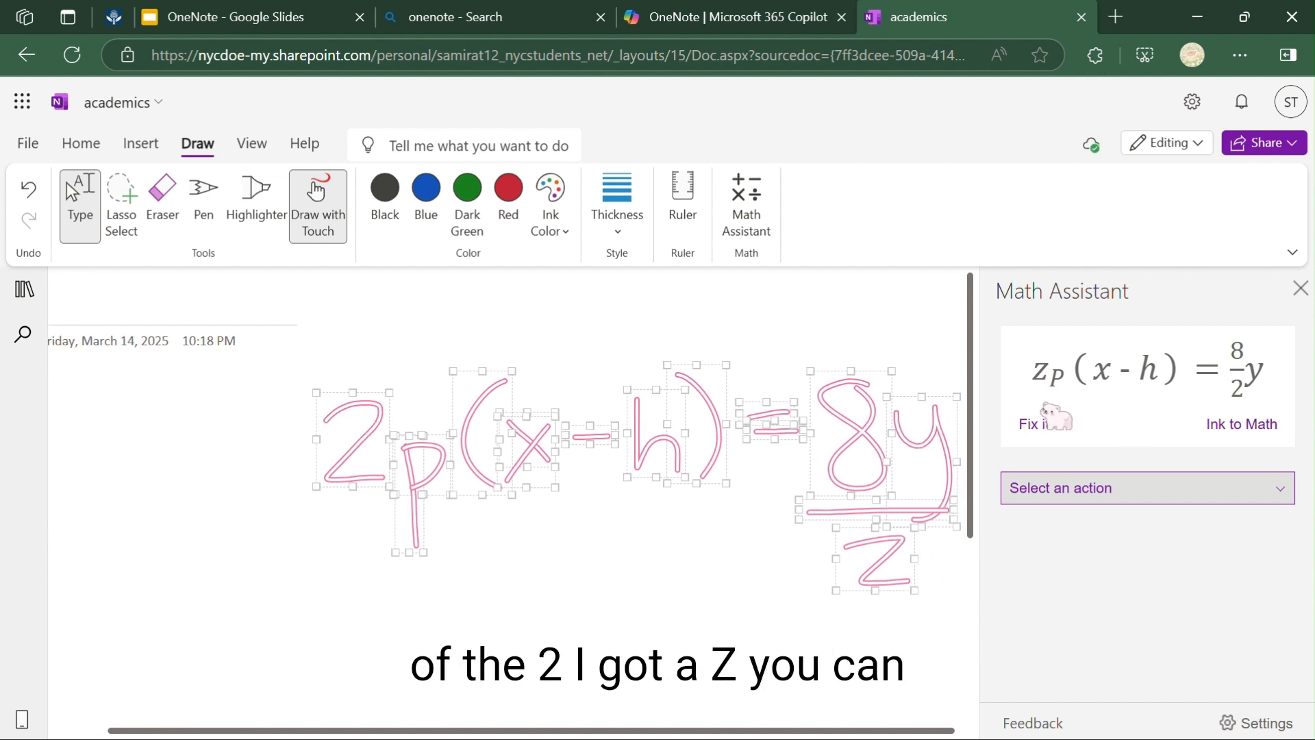
pyautogui.click(1034, 423)
pyautogui.click(315, 336)
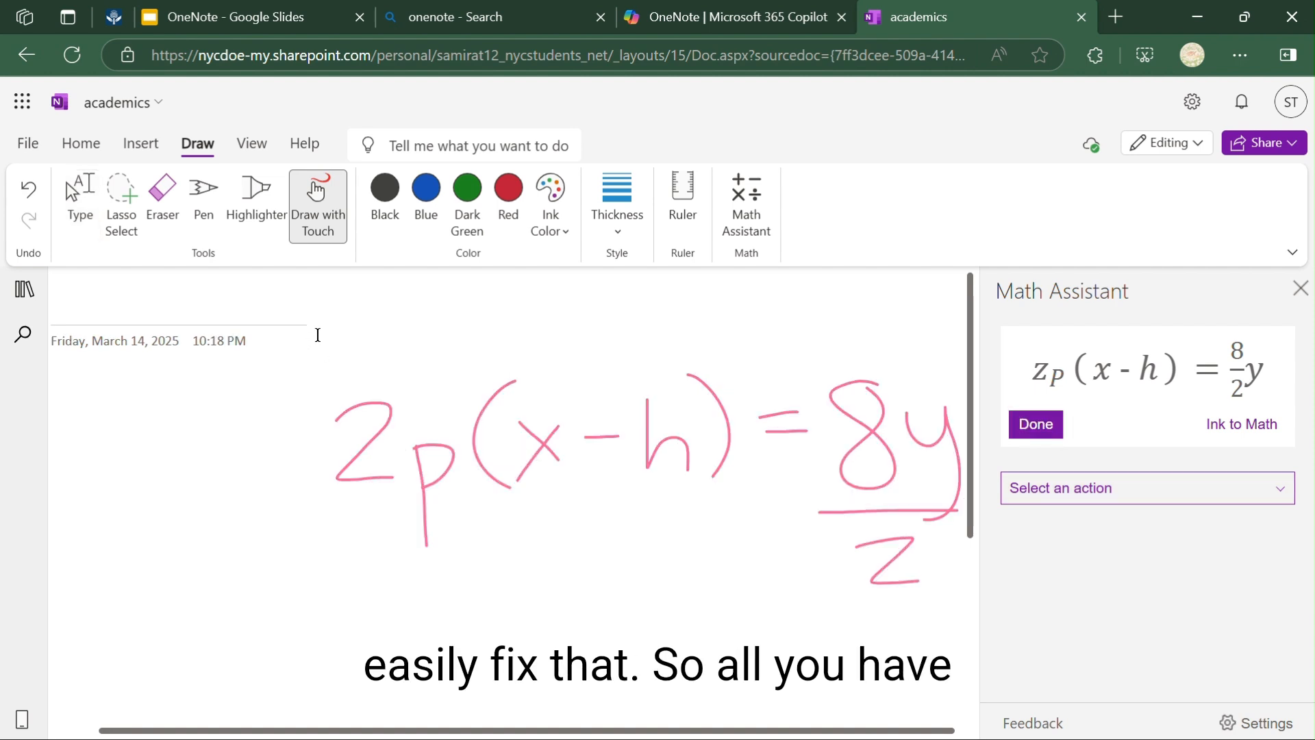
pyautogui.click(121, 199)
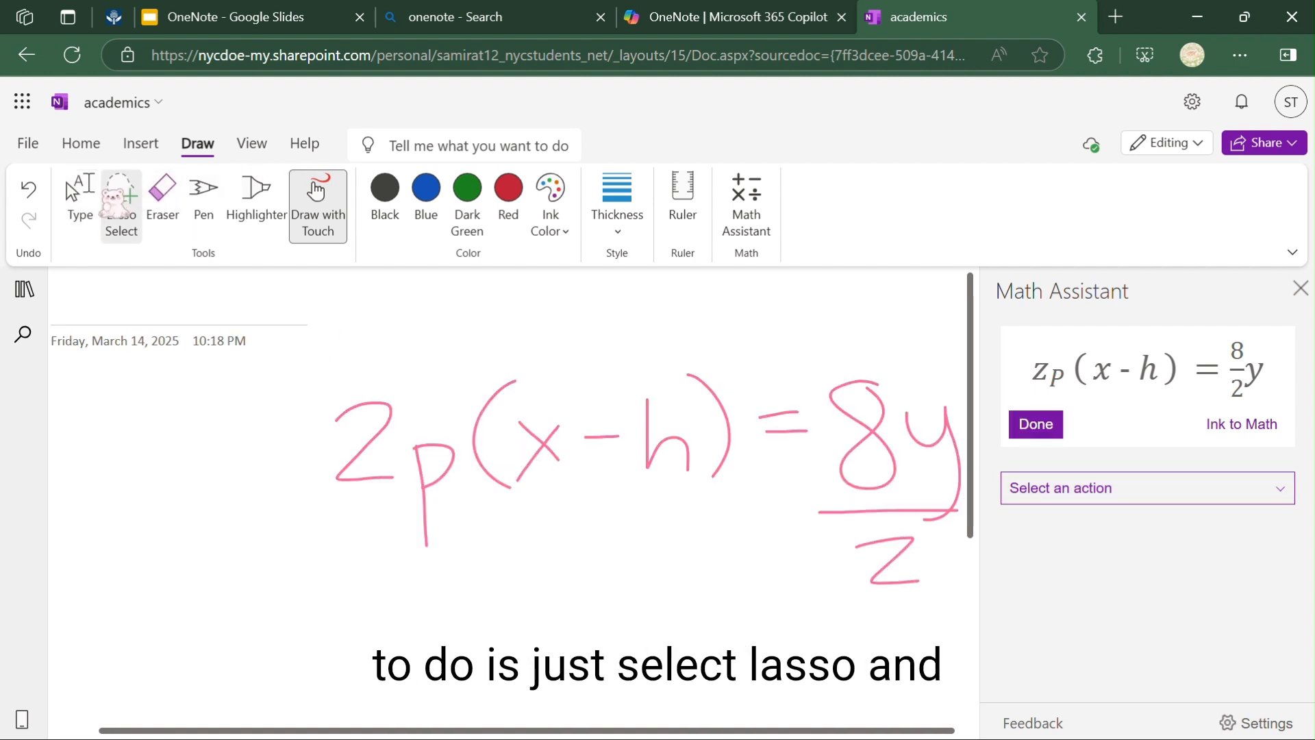
pyautogui.moveTo(400, 370)
pyautogui.mouseDown()
pyautogui.moveTo(296, 449)
pyautogui.moveTo(390, 514)
pyautogui.moveTo(402, 373)
pyautogui.mouseUp()
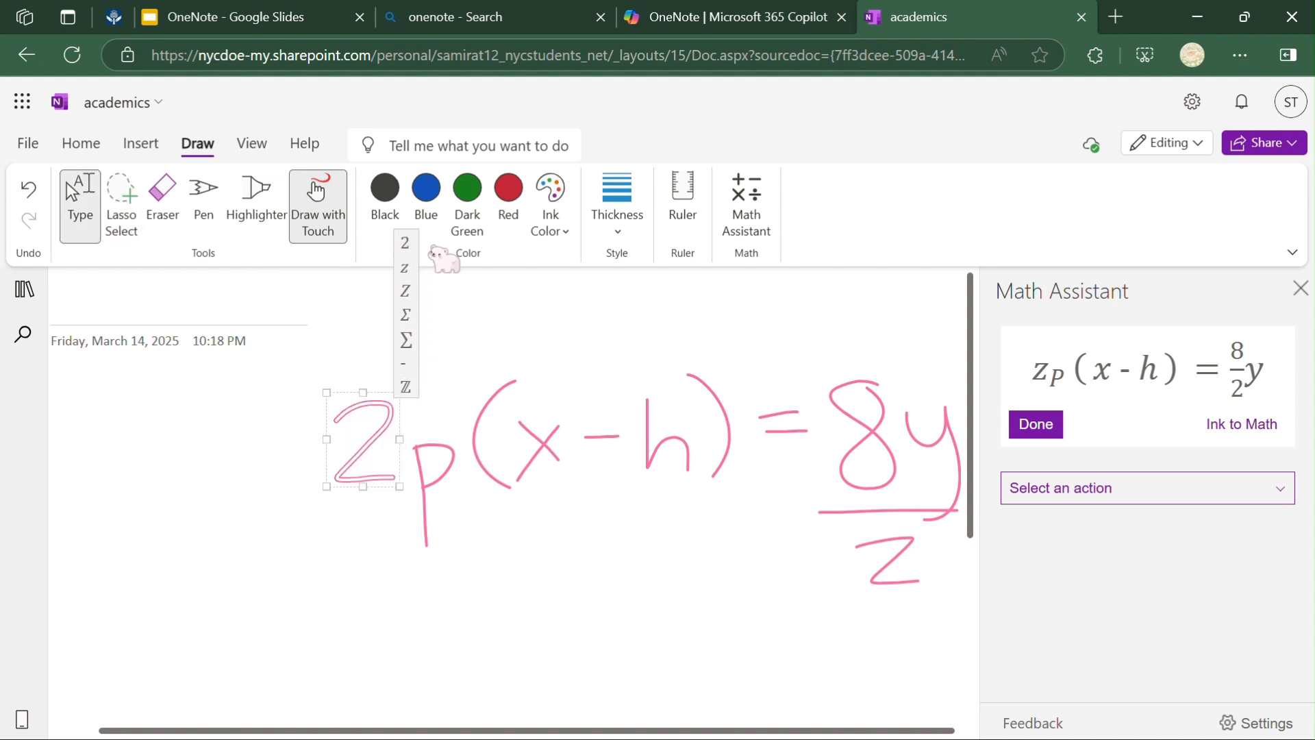
pyautogui.click(404, 242)
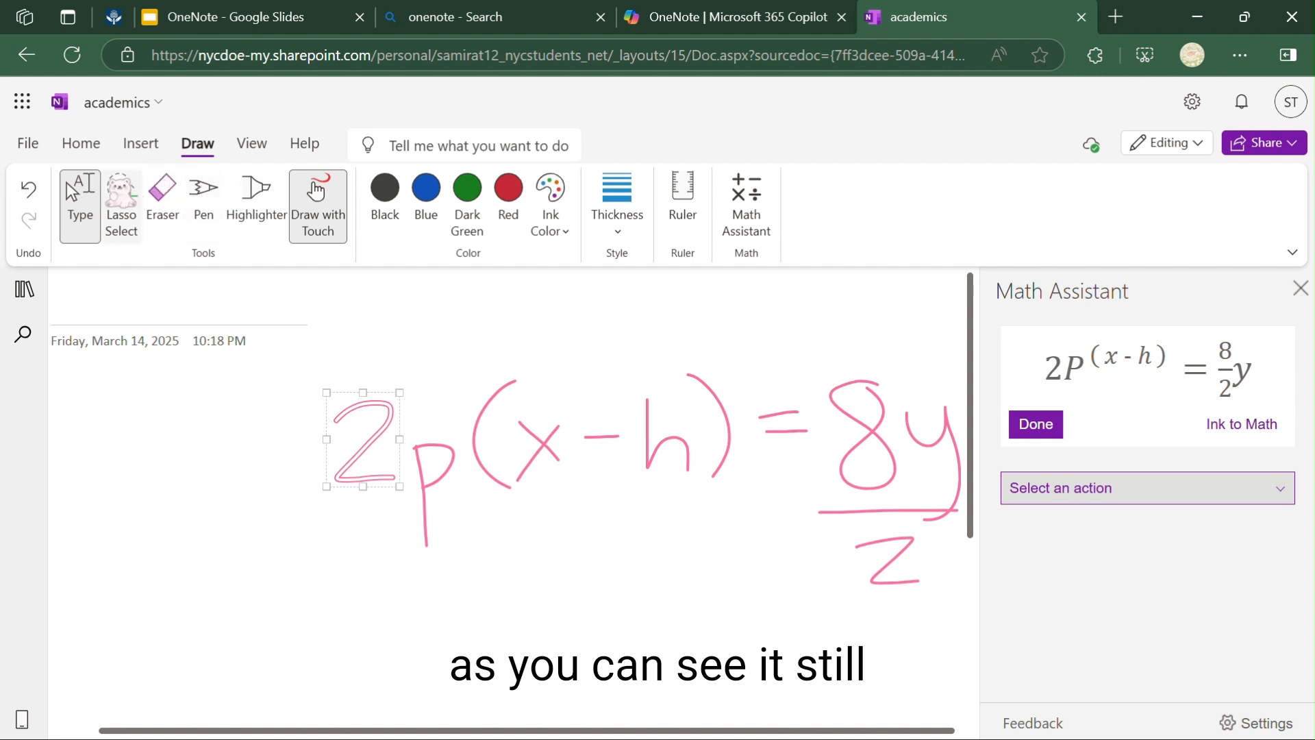
# Lasso-select the handwritten p(x−h), correct its recognition to p(x-h), and convert the inked equation to typed math.
pyautogui.click(121, 199)
pyautogui.moveTo(721, 355)
pyautogui.mouseDown()
pyautogui.moveTo(466, 365)
pyautogui.moveTo(410, 497)
pyautogui.moveTo(444, 541)
pyautogui.moveTo(720, 480)
pyautogui.moveTo(754, 356)
pyautogui.mouseUp()
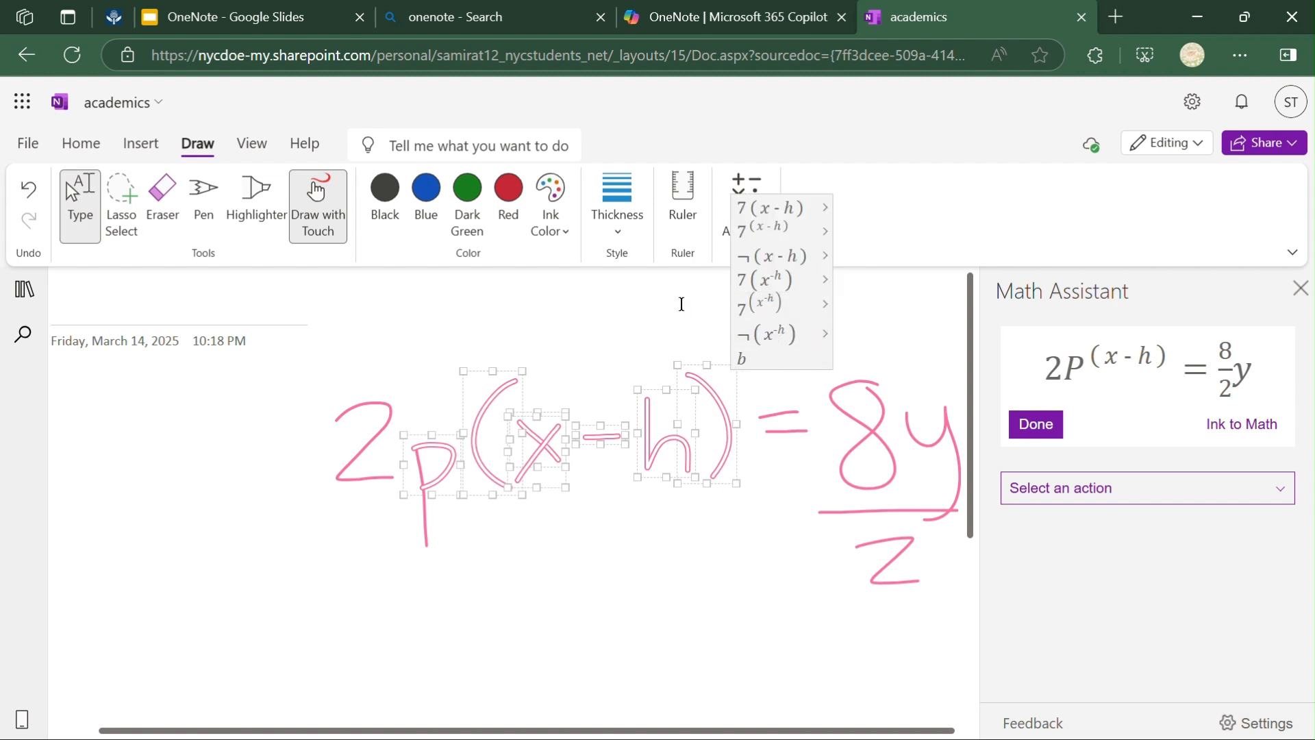
pyautogui.click(120, 206)
pyautogui.click(595, 331)
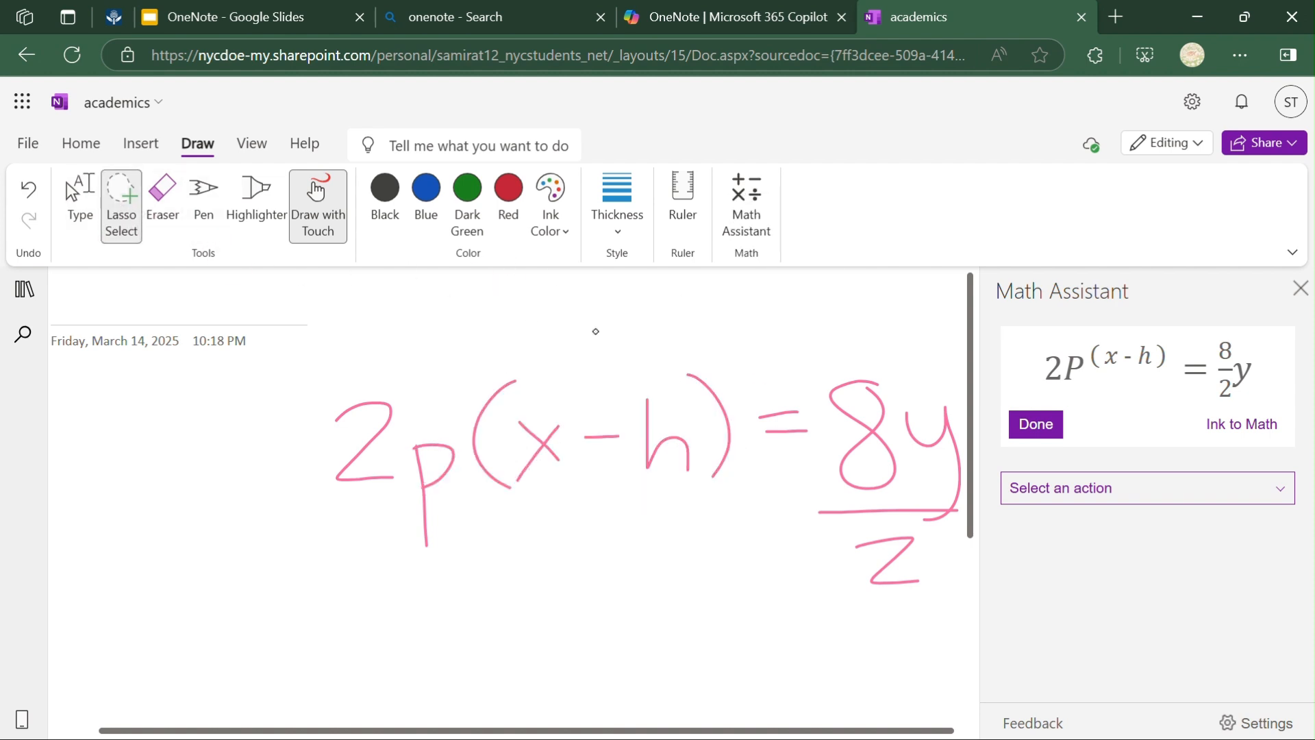
pyautogui.moveTo(706, 364)
pyautogui.mouseDown()
pyautogui.moveTo(498, 353)
pyautogui.moveTo(419, 411)
pyautogui.moveTo(404, 469)
pyautogui.moveTo(416, 568)
pyautogui.moveTo(756, 585)
pyautogui.moveTo(762, 495)
pyautogui.mouseUp()
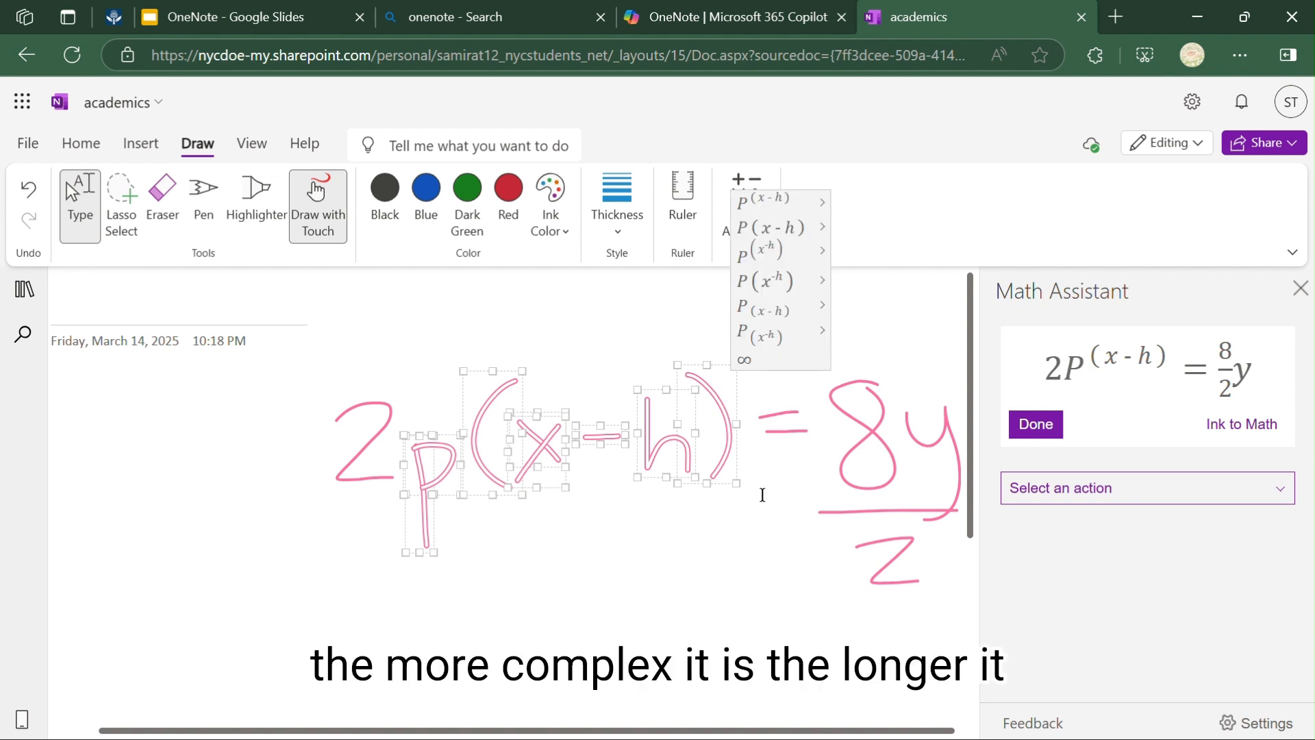
pyautogui.click(789, 235)
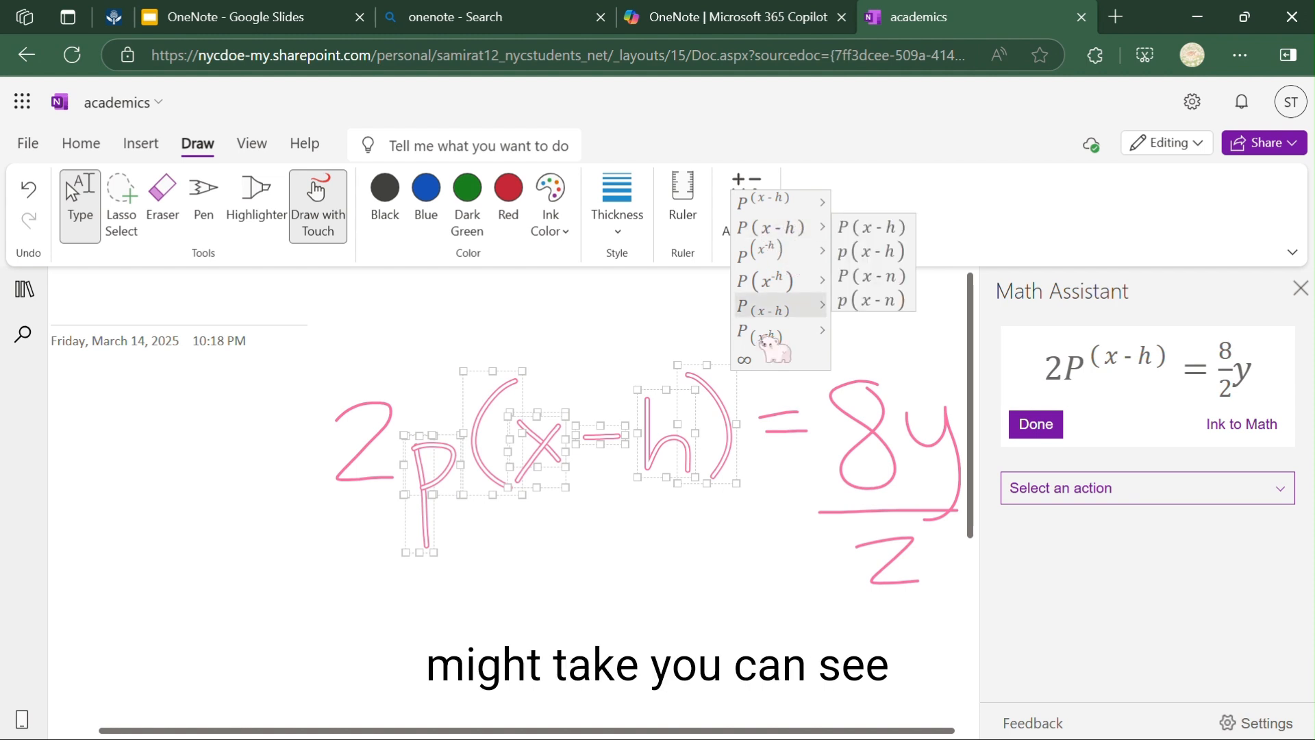
pyautogui.click(902, 258)
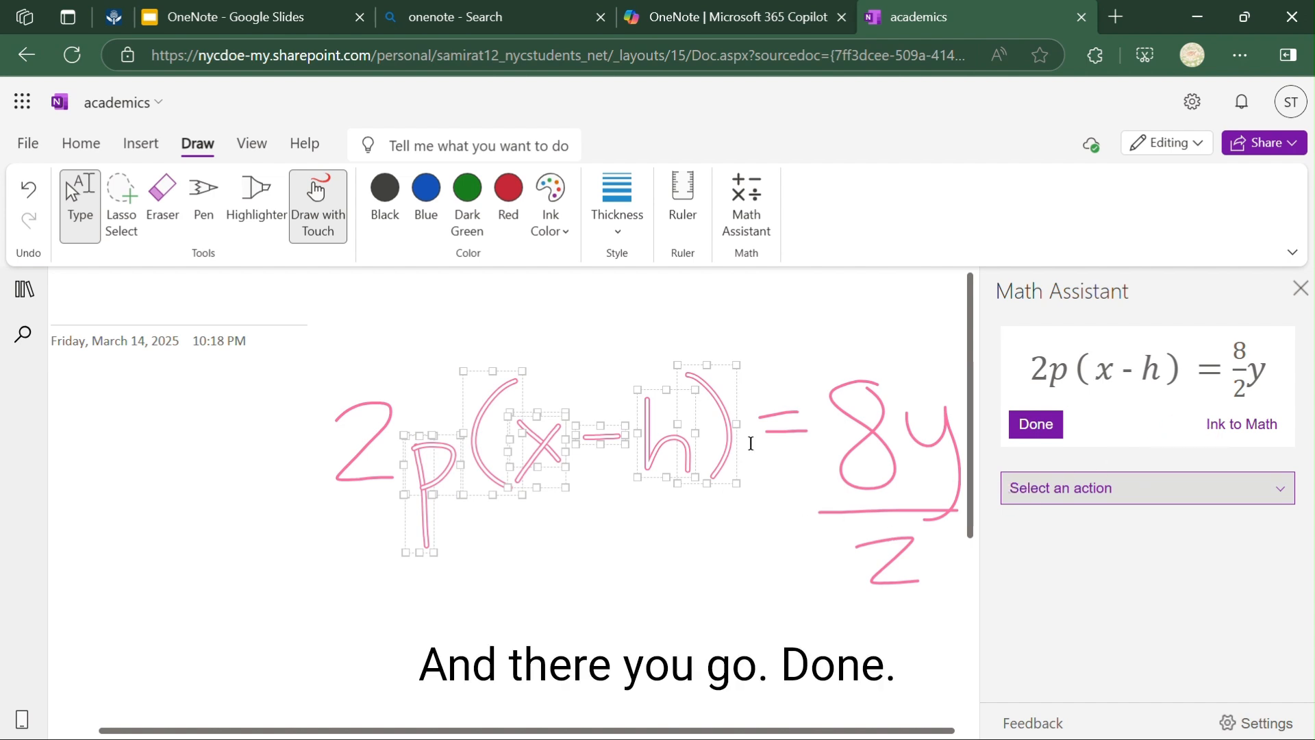
pyautogui.click(1034, 424)
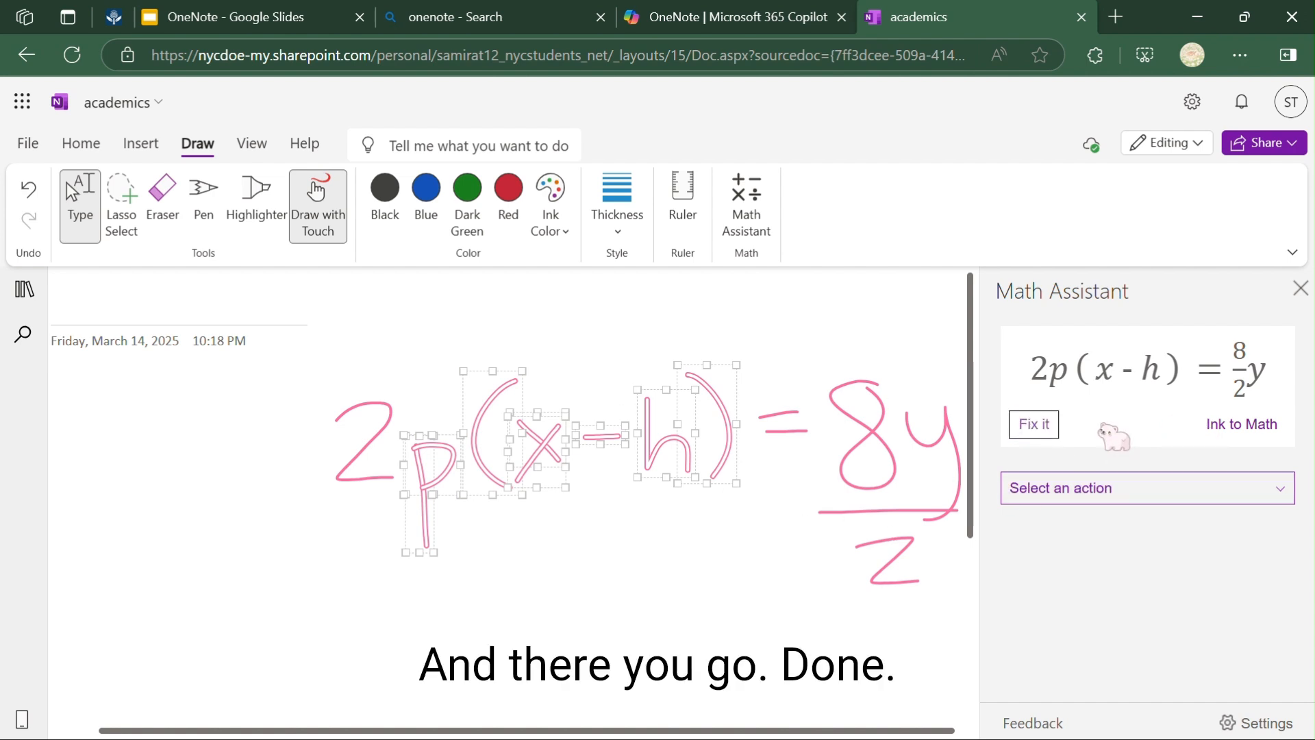
pyautogui.click(1243, 426)
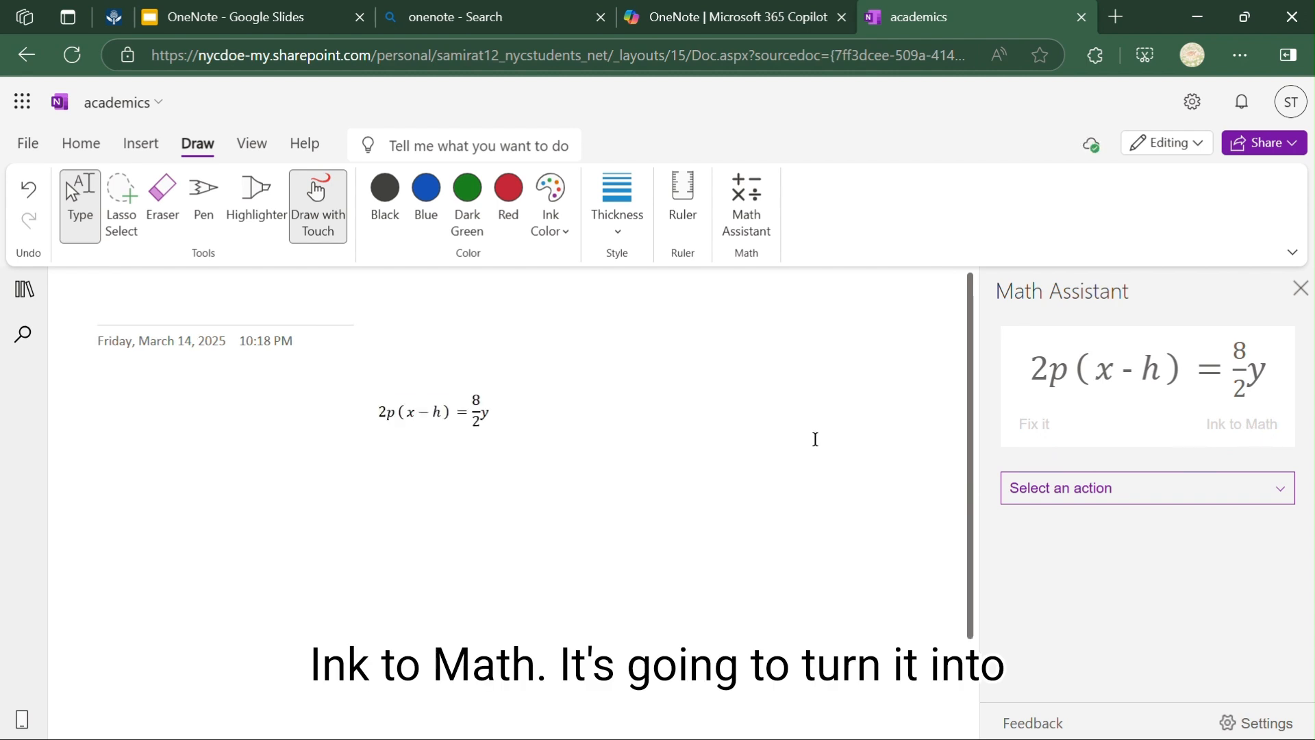
# Have Math Assistant graph the converted equation in 2D.
pyautogui.click(1062, 487)
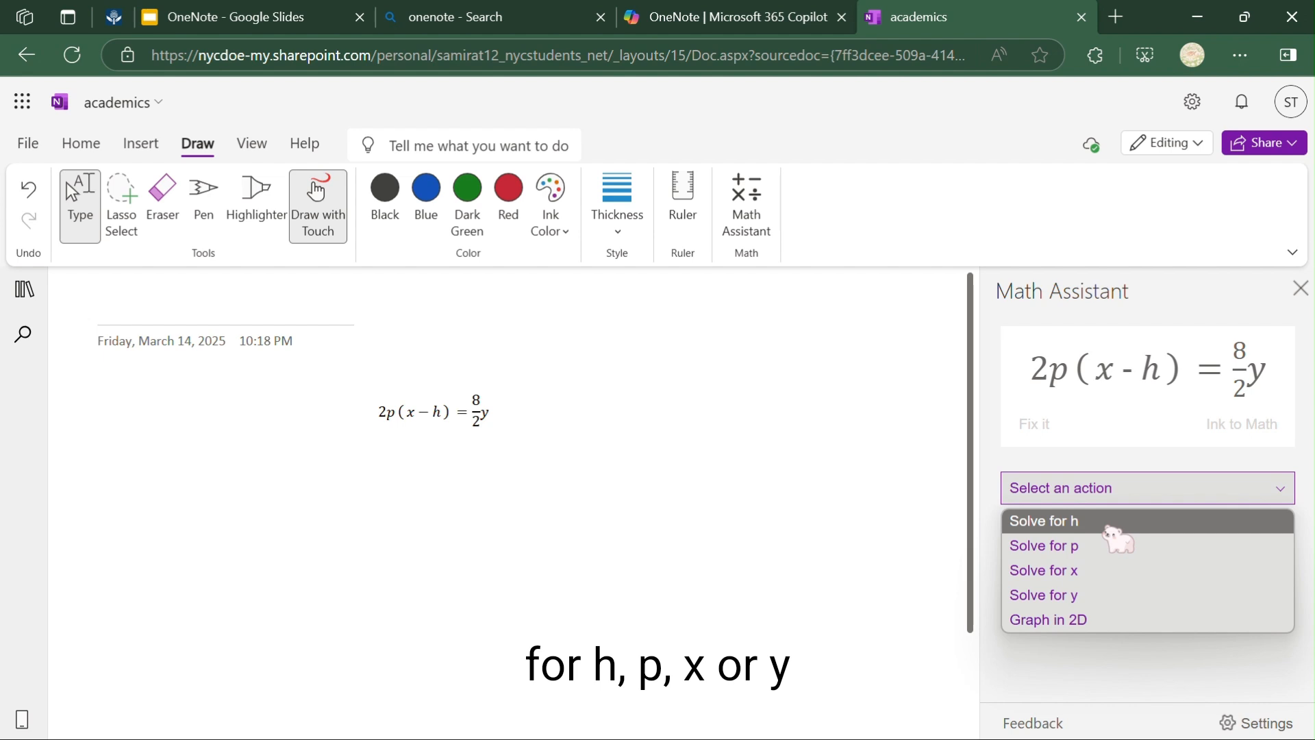
pyautogui.click(1103, 622)
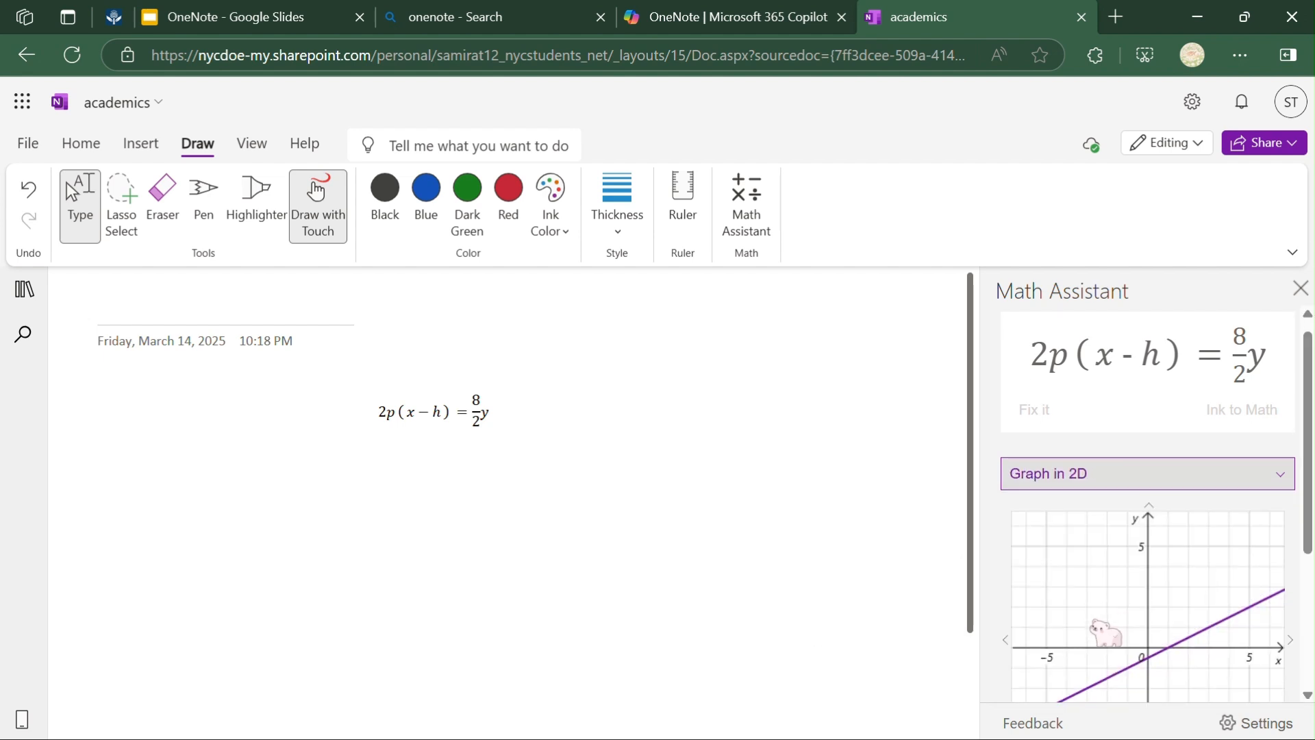
pyautogui.scroll(-3, 1107, 634)
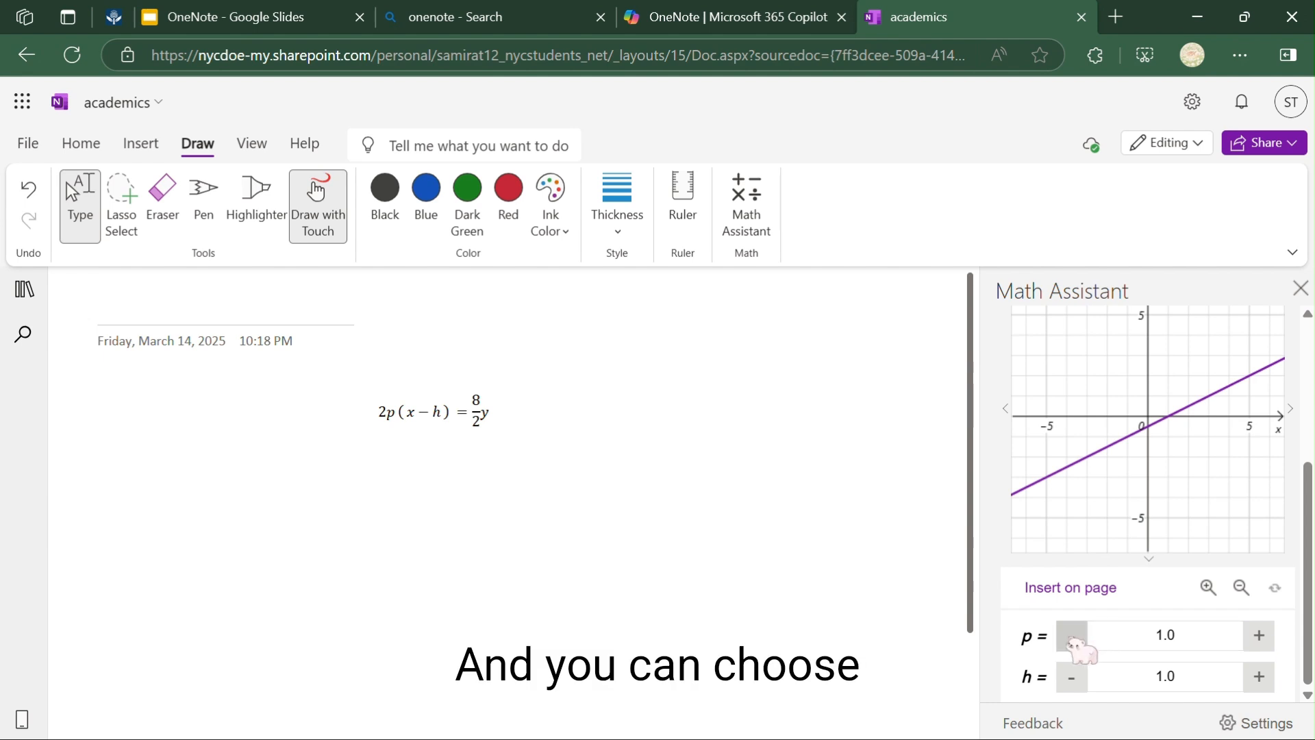
# Set the graph parameters to p = 0.7 and h = 1.5 and insert the graph on the page.
pyautogui.click(1073, 637)
pyautogui.click(1259, 676)
pyautogui.click(1259, 676)
pyautogui.click(1259, 676)
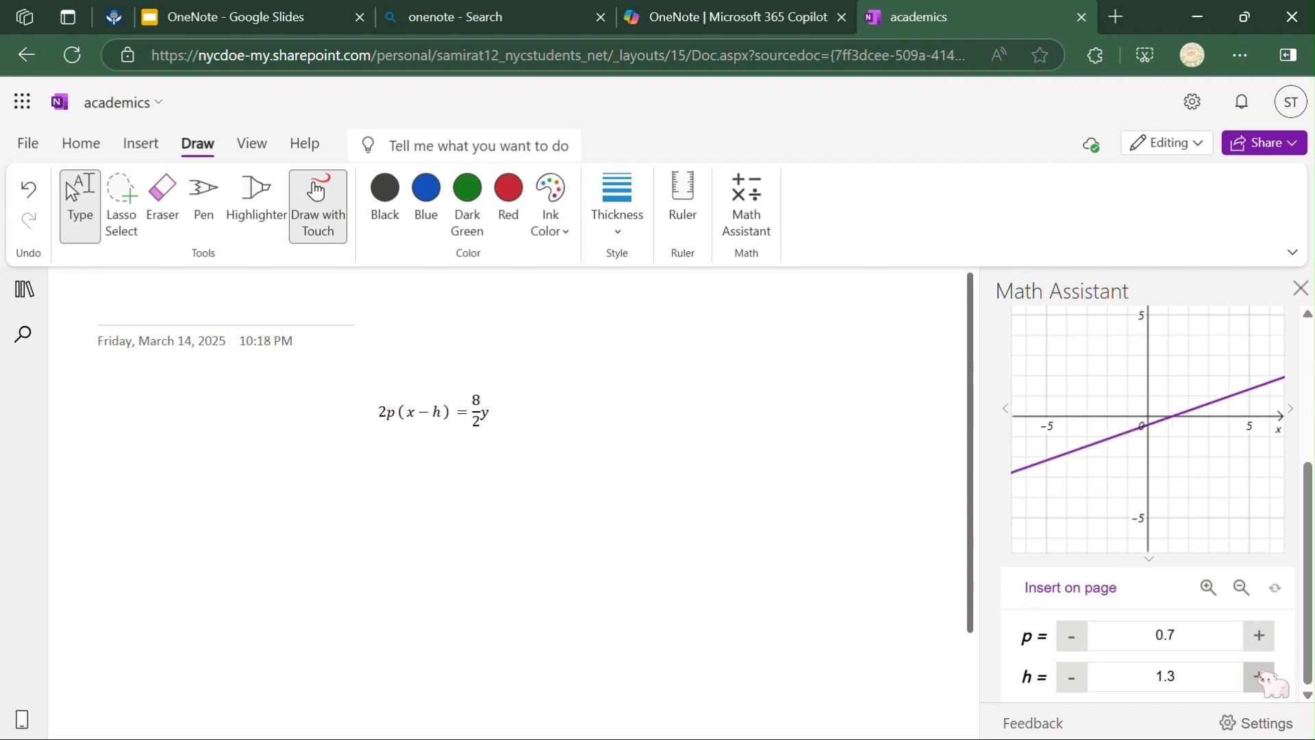
pyautogui.click(1259, 676)
pyautogui.click(1259, 676)
pyautogui.click(1092, 590)
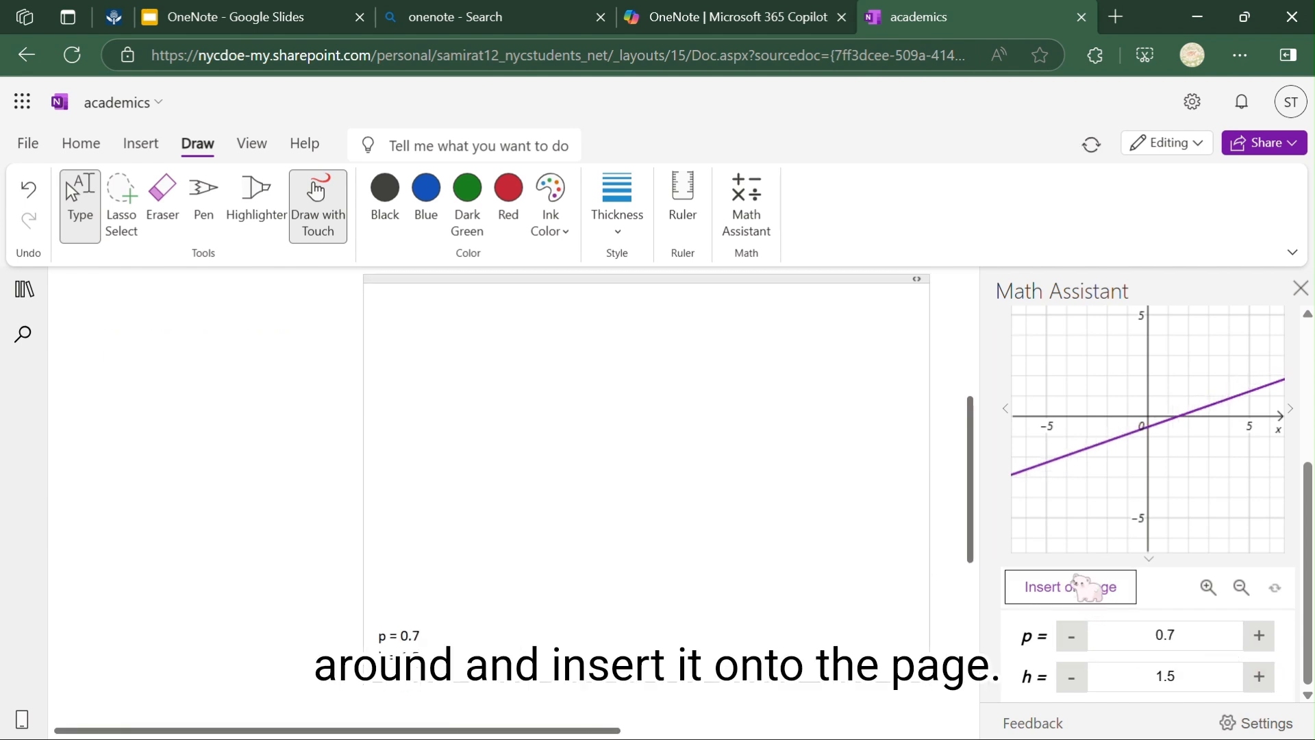
pyautogui.scroll(5, 743, 458)
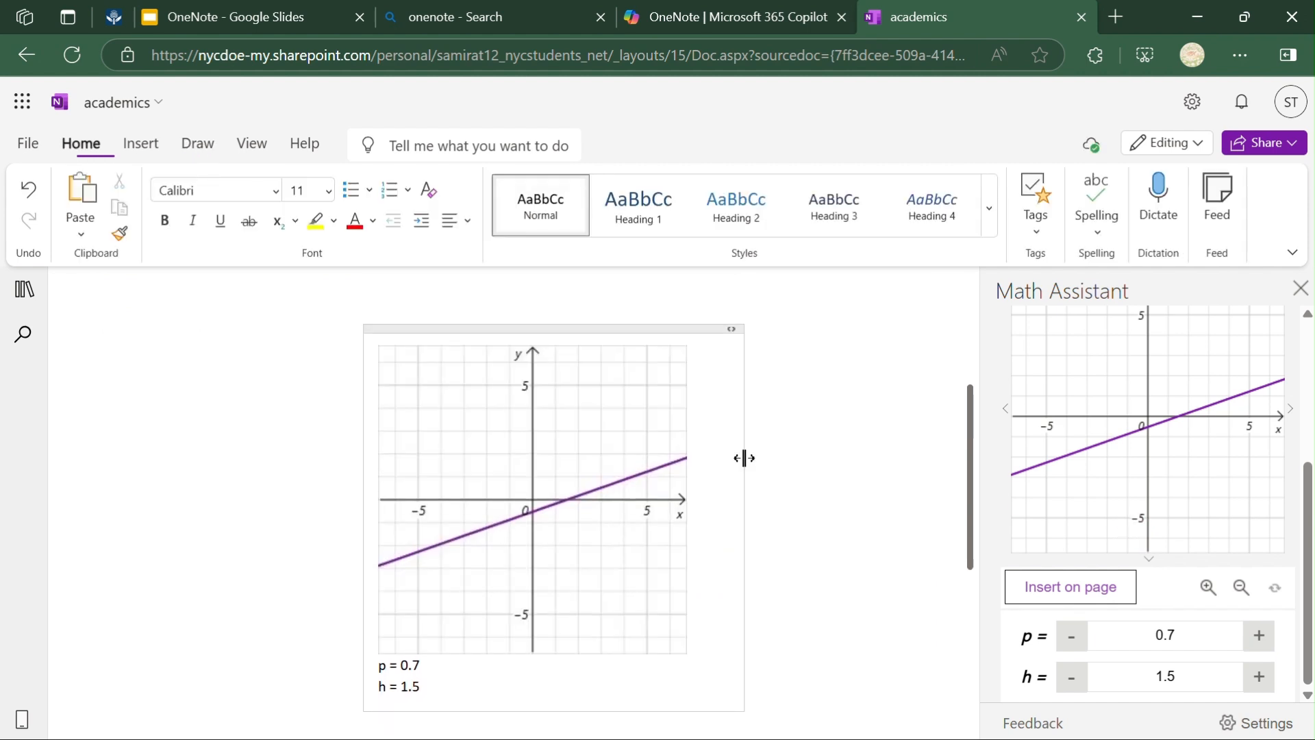
# Have Math Assistant solve the equation for h instead of graphing it.
pyautogui.scroll(1, 1098, 508)
pyautogui.scroll(3, 1111, 521)
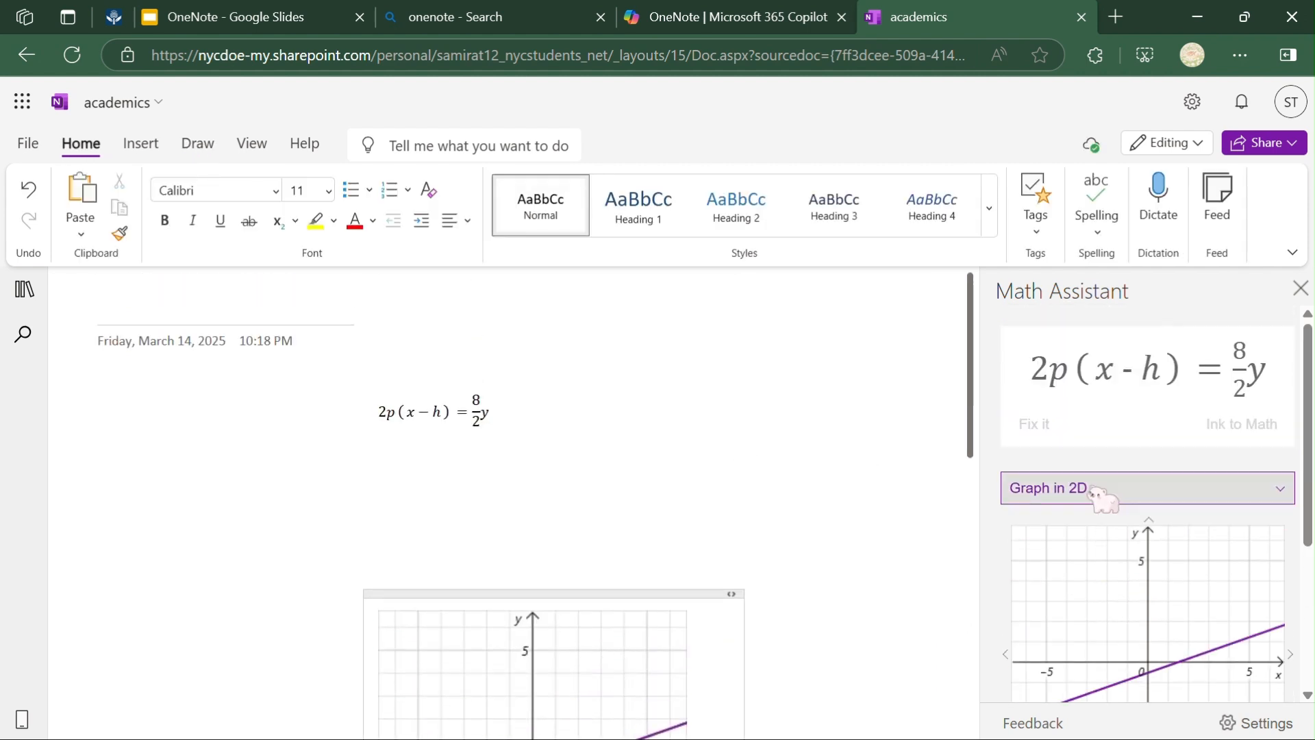
pyautogui.click(1070, 480)
pyautogui.click(1071, 522)
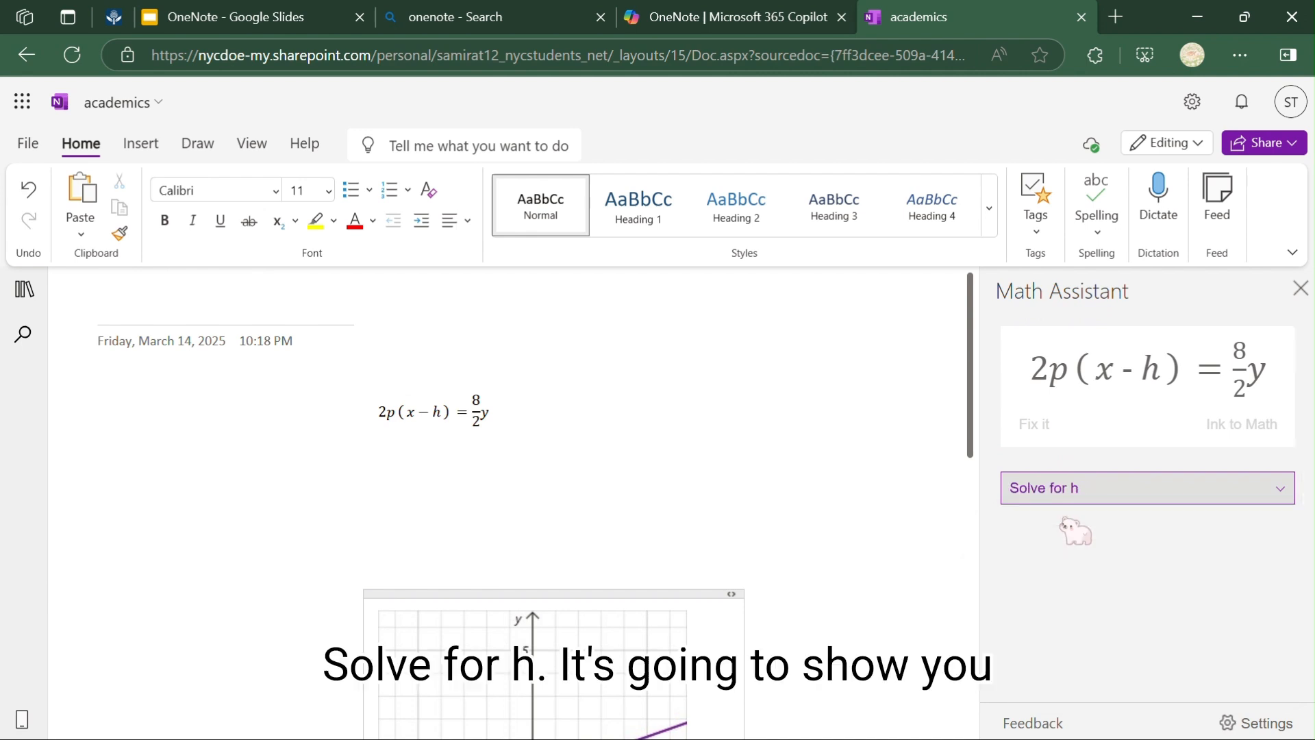
pyautogui.scroll(-1, 1076, 530)
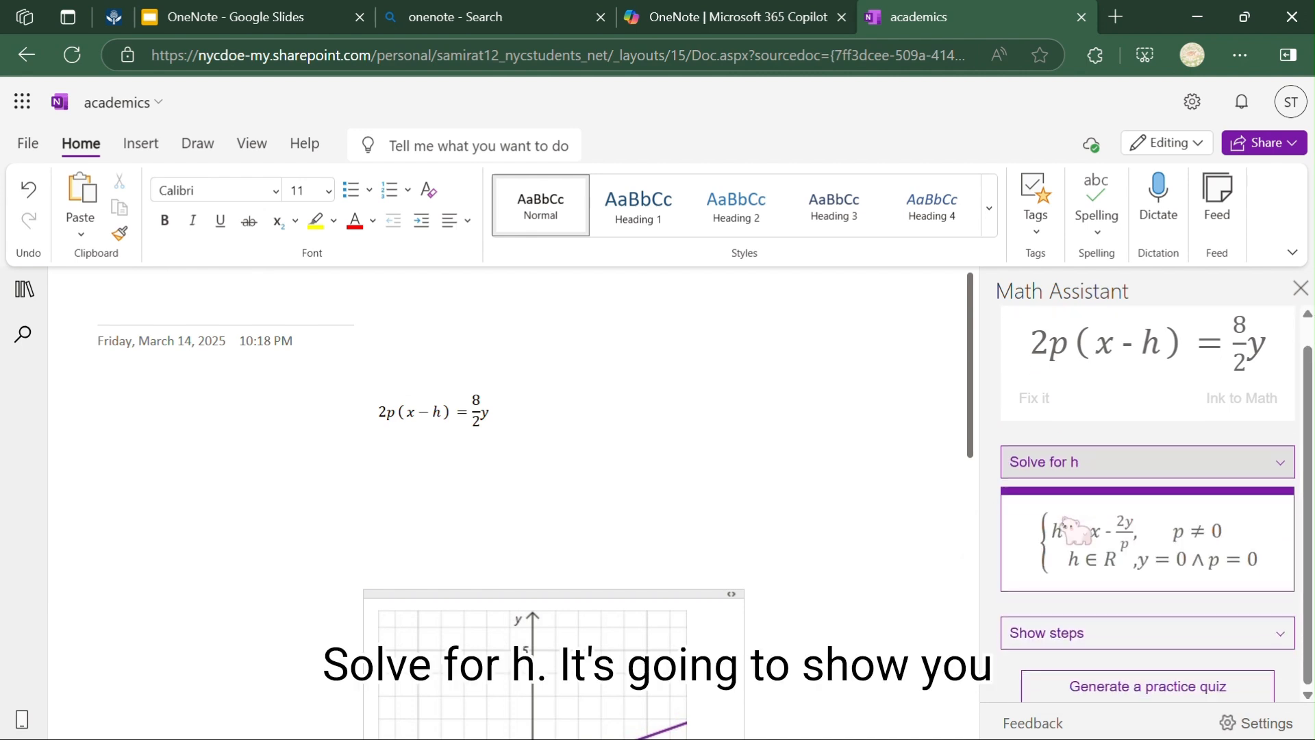
# Show the Steps for Solving Linear Equation for the h solution and read through them.
pyautogui.click(1062, 631)
pyautogui.click(1062, 631)
pyautogui.click(1058, 634)
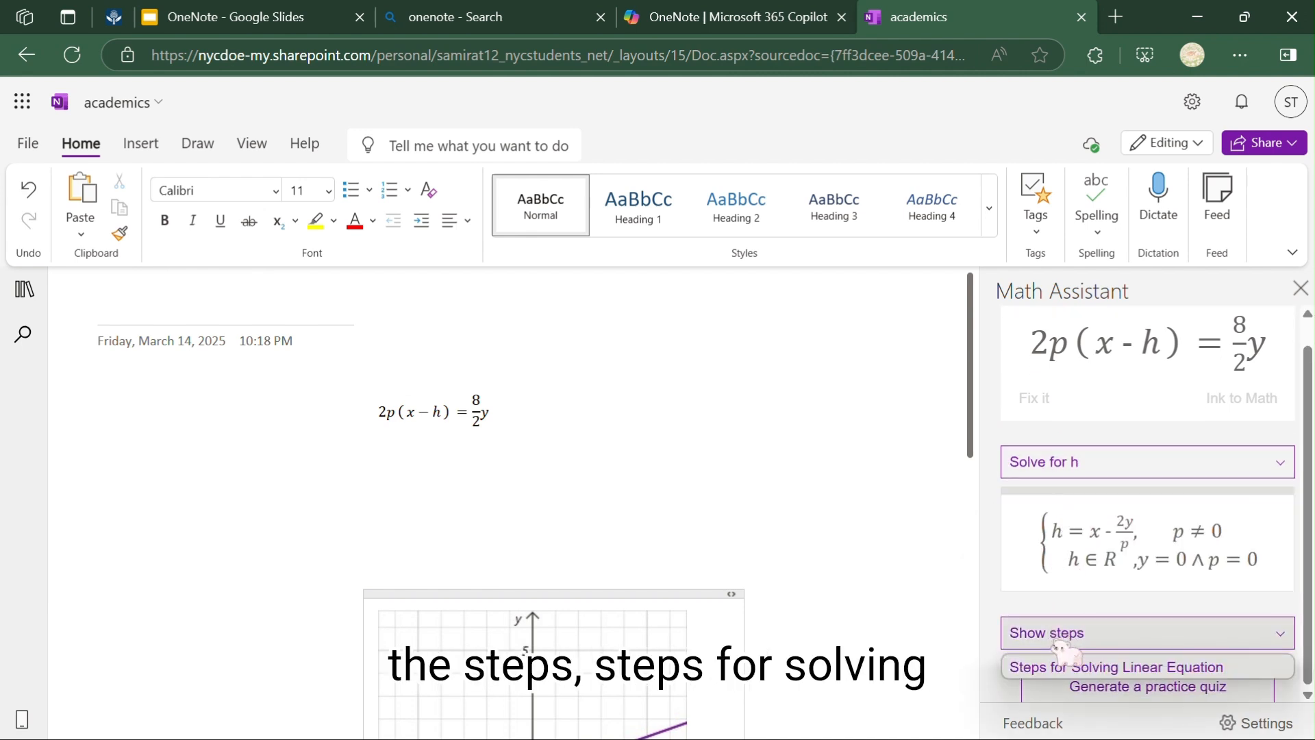
pyautogui.click(1253, 668)
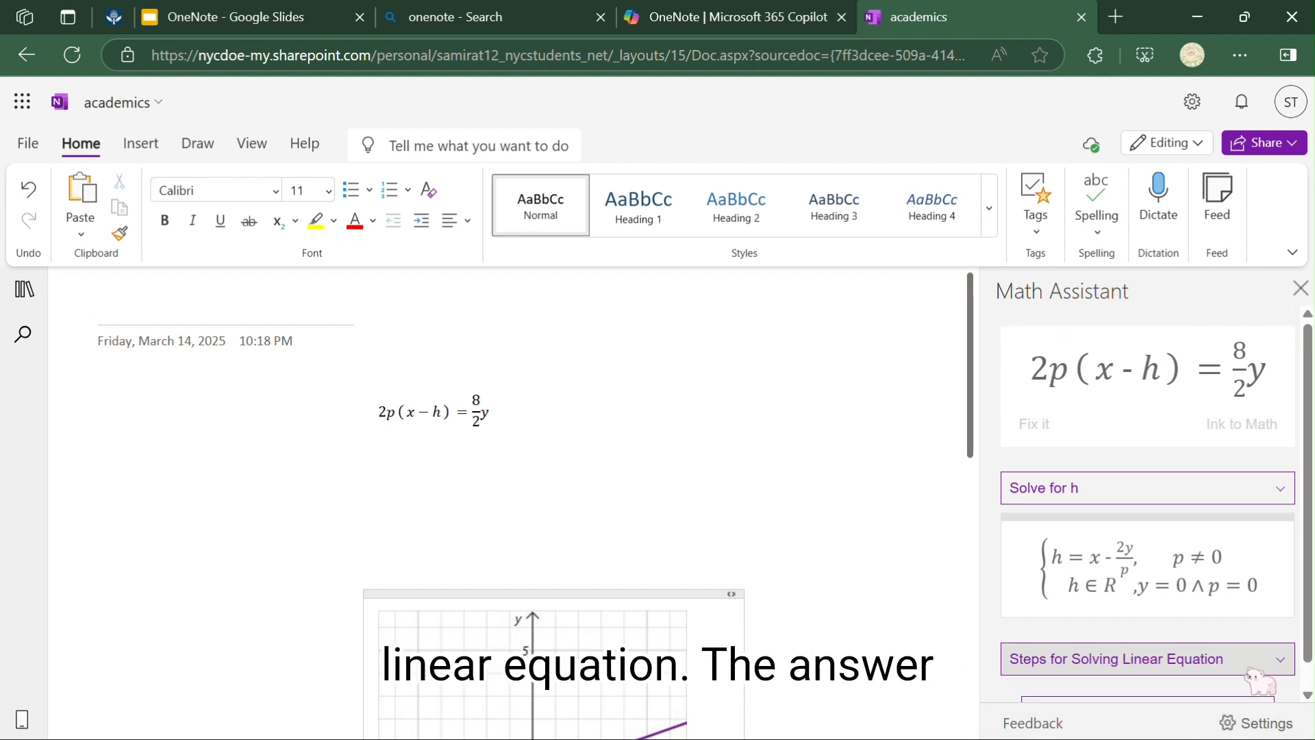
pyautogui.scroll(-5, 1257, 671)
pyautogui.scroll(-8, 1147, 503)
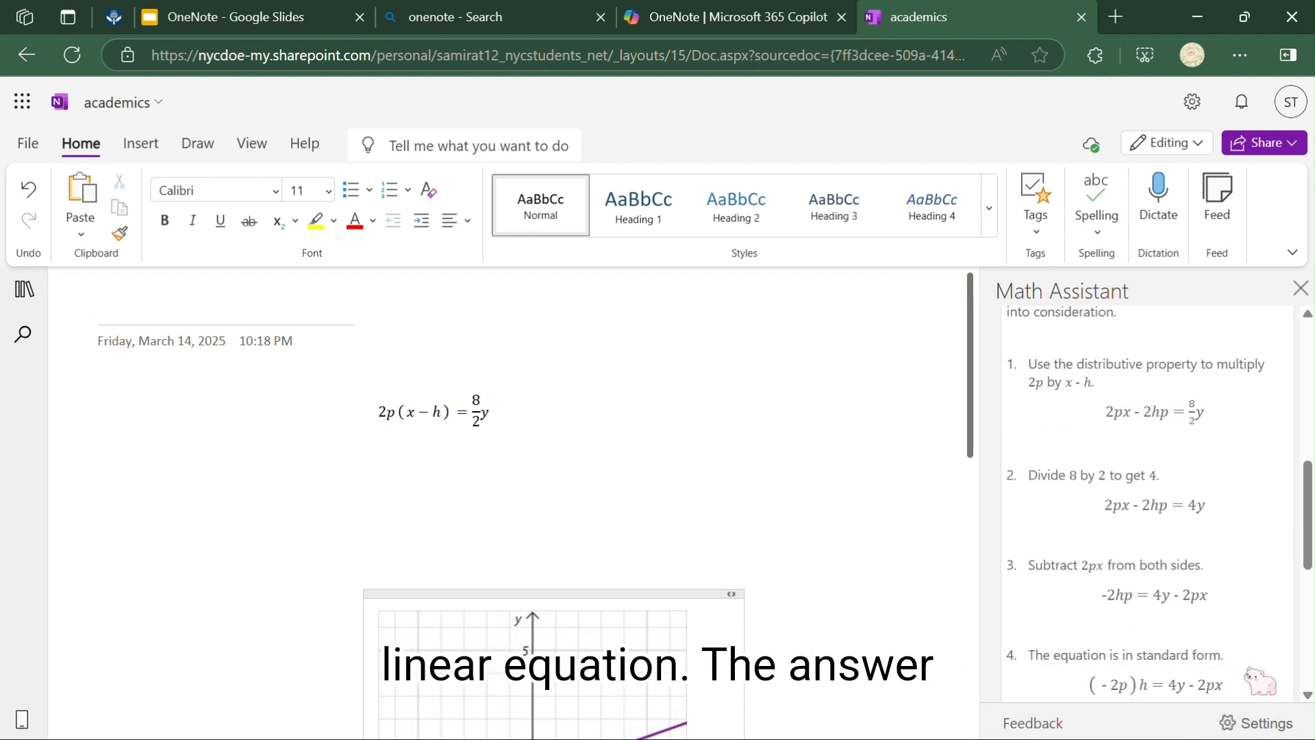
pyautogui.scroll(10, 1259, 680)
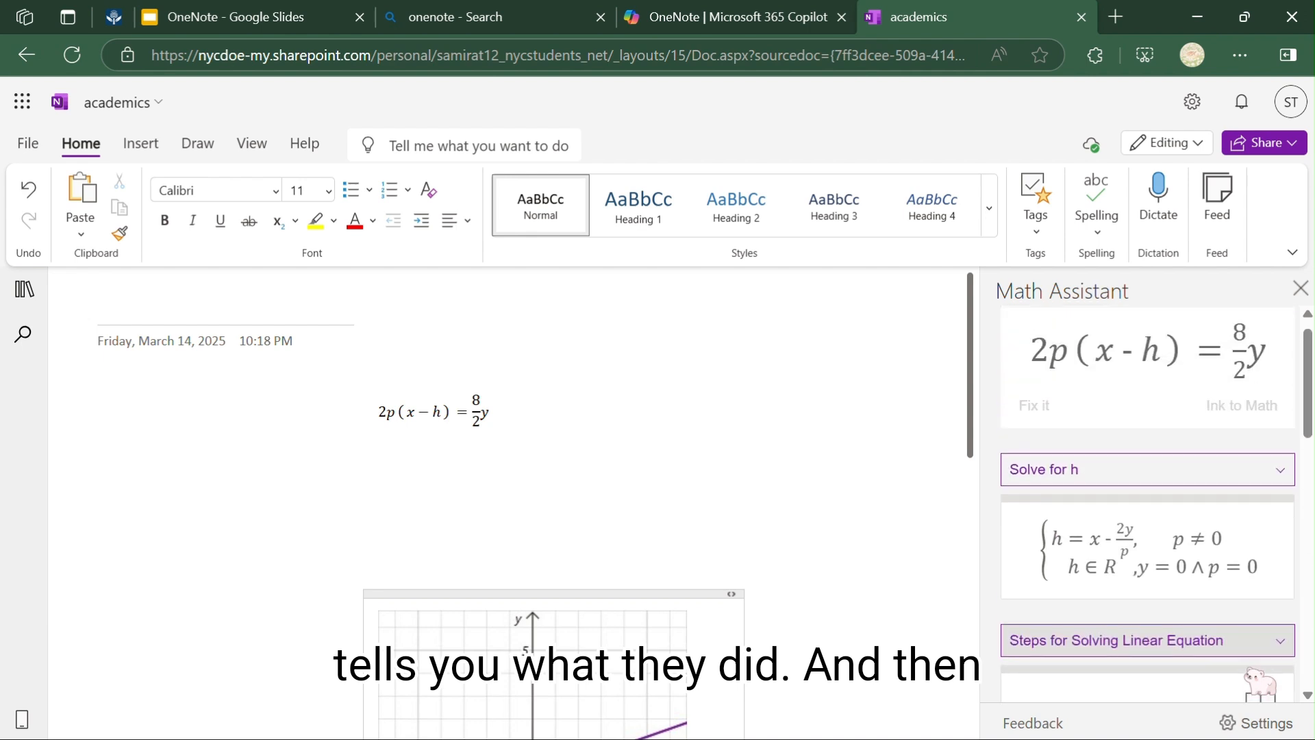
# Solve the equation for x and read through its Steps for Solving Linear Equation.
pyautogui.scroll(-1, 1094, 431)
pyautogui.click(1094, 503)
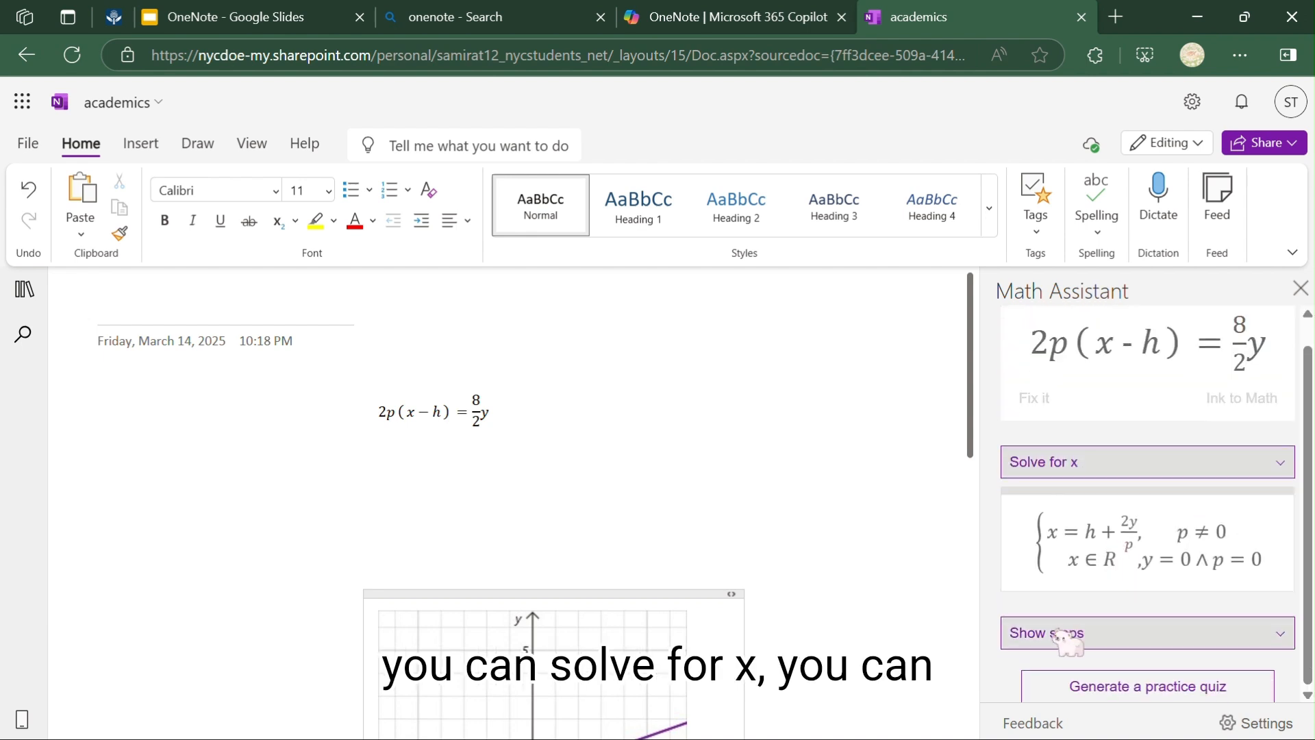
pyautogui.click(1062, 636)
pyautogui.click(1072, 667)
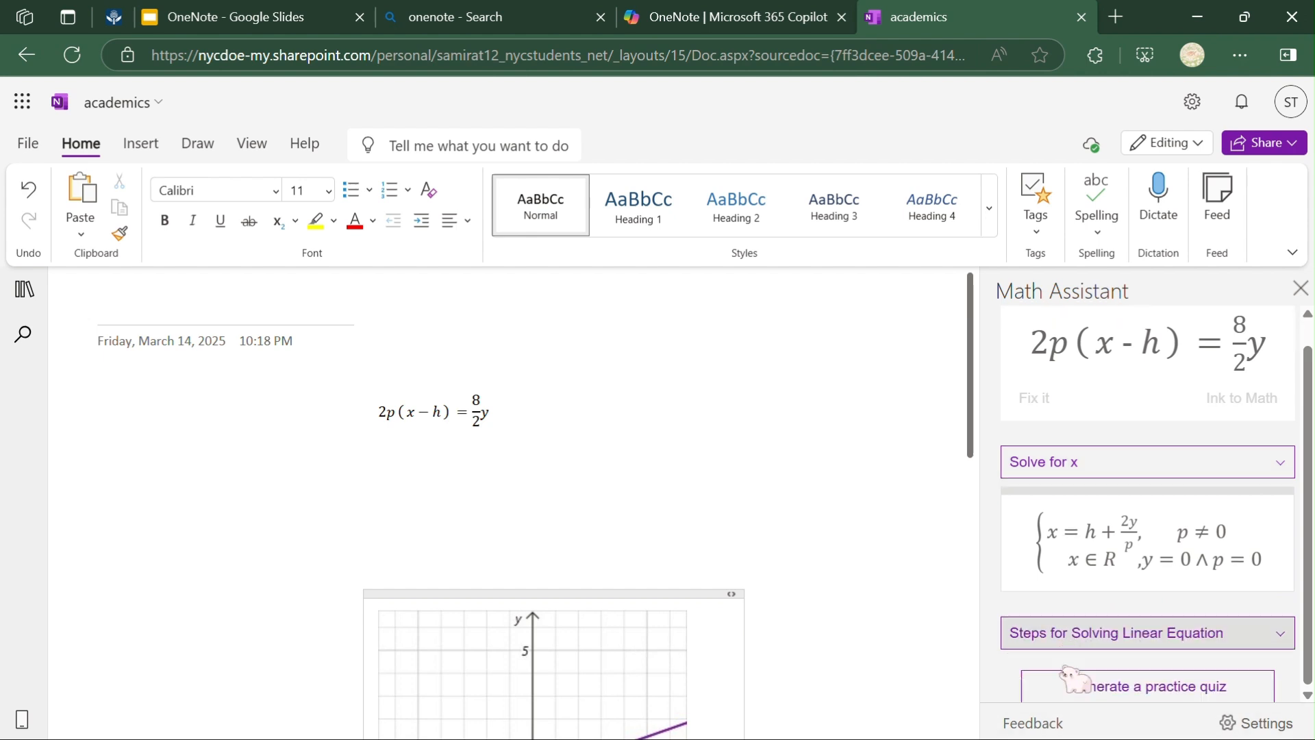
pyautogui.scroll(-5, 1073, 679)
pyautogui.scroll(-2, 1075, 678)
pyautogui.scroll(10, 1076, 679)
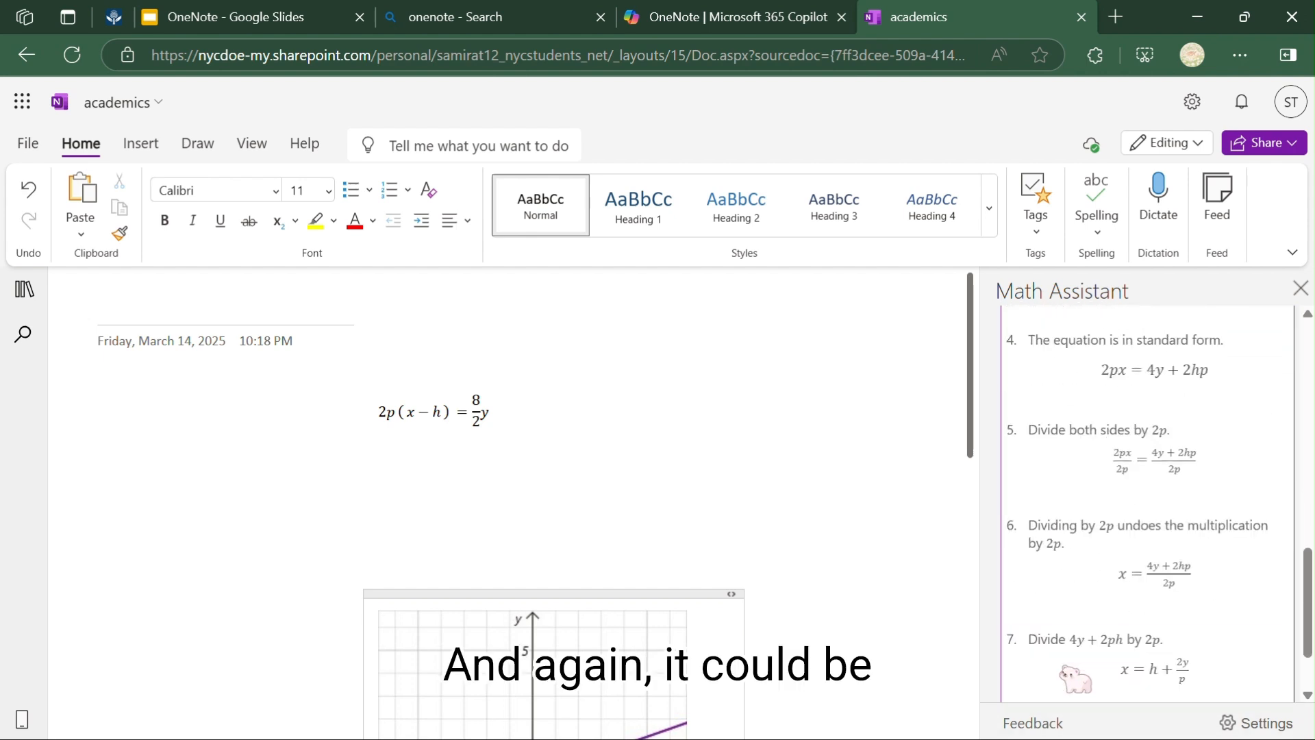
# Close Math Assistant and look over the typed equation and inserted graph on the page.
pyautogui.click(1301, 288)
pyautogui.scroll(-3, 931, 408)
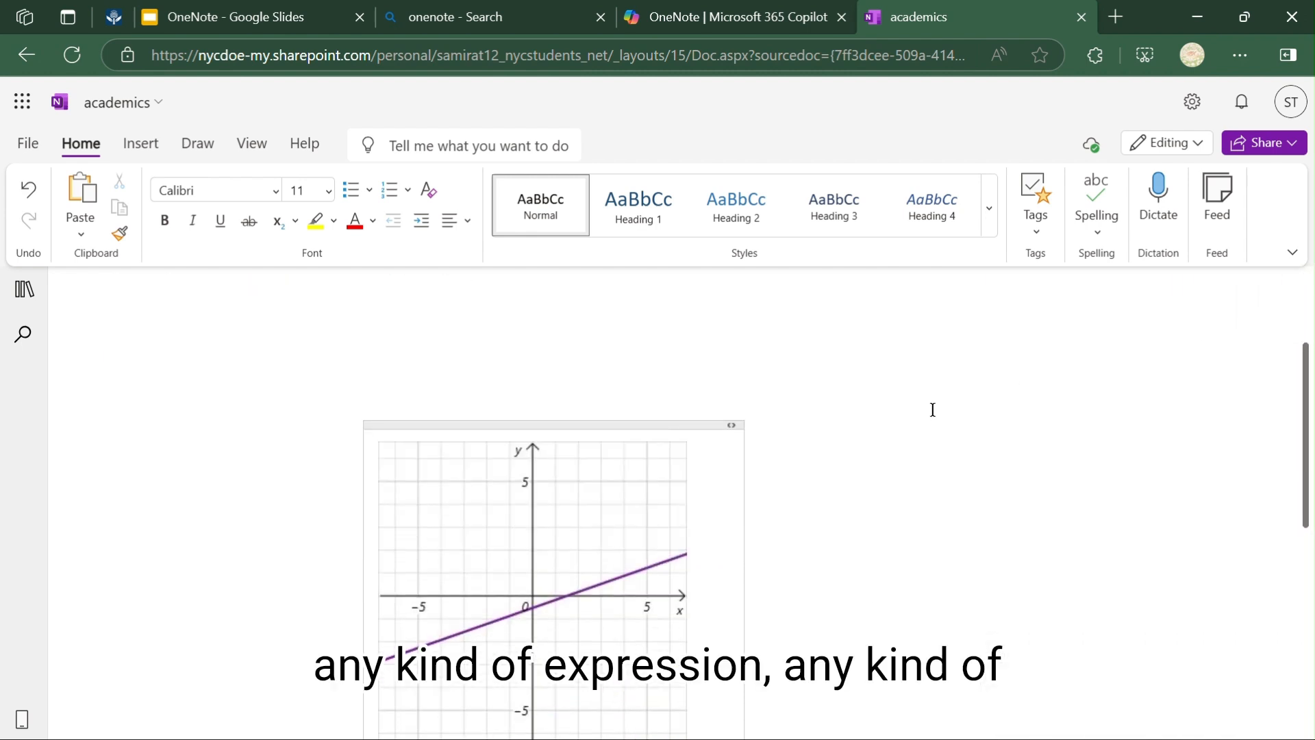
pyautogui.scroll(2, 931, 408)
pyautogui.scroll(1, 872, 407)
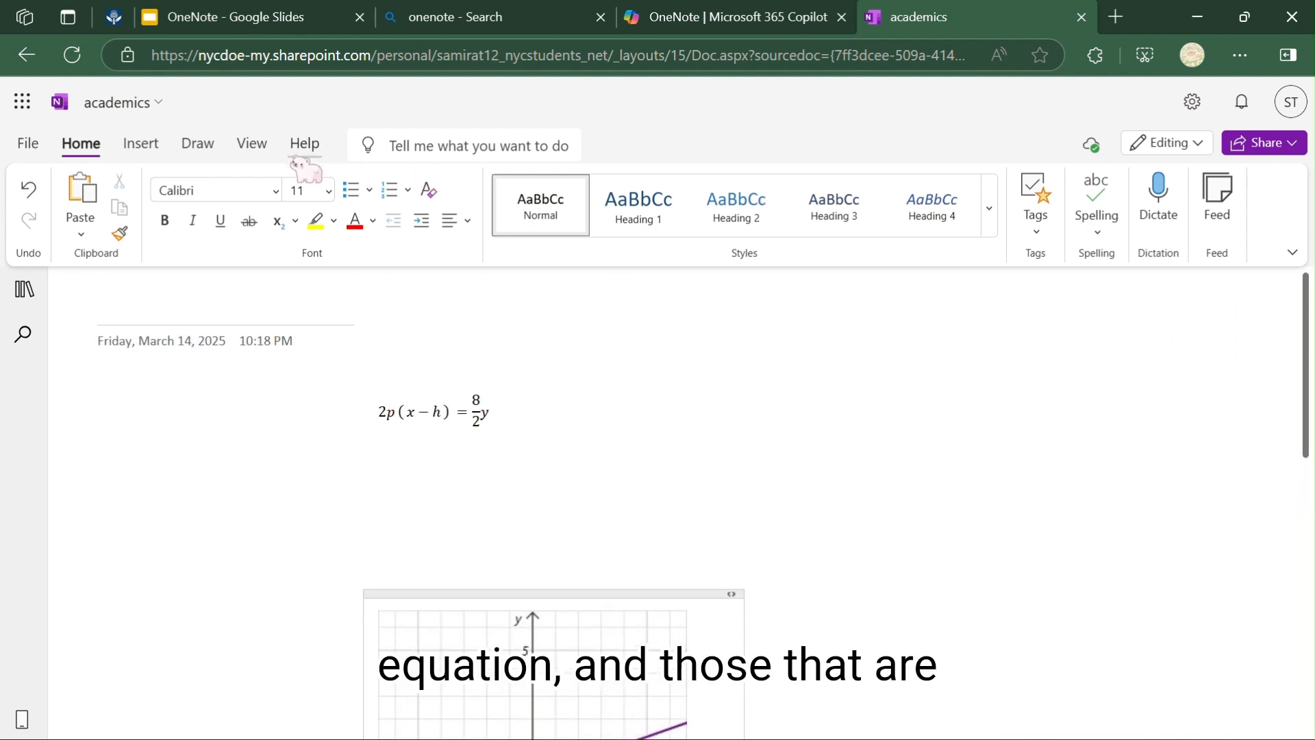
# Enter the number sequence 1, 2, 3, 5, 6 in the blank space beside the typed equation.
pyautogui.click(717, 403)
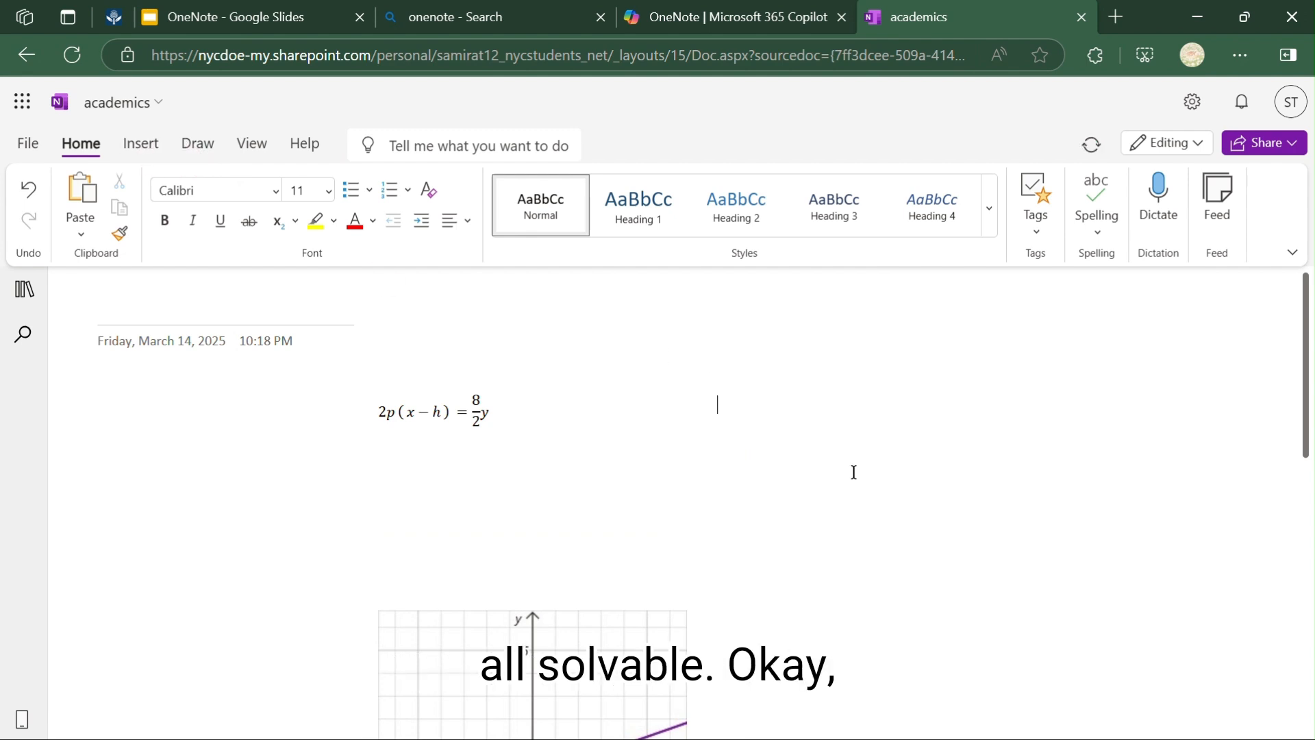
pyautogui.write('1, 2,')
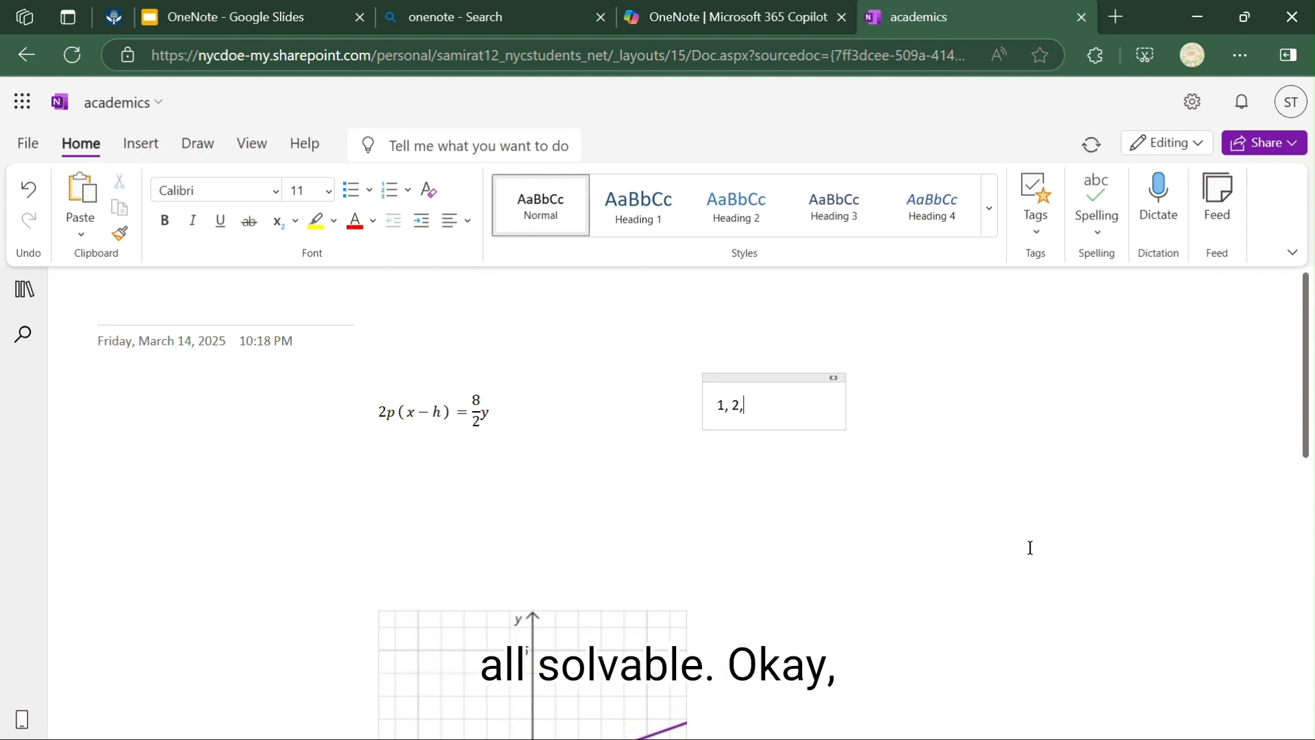
pyautogui.write(' 3, ')
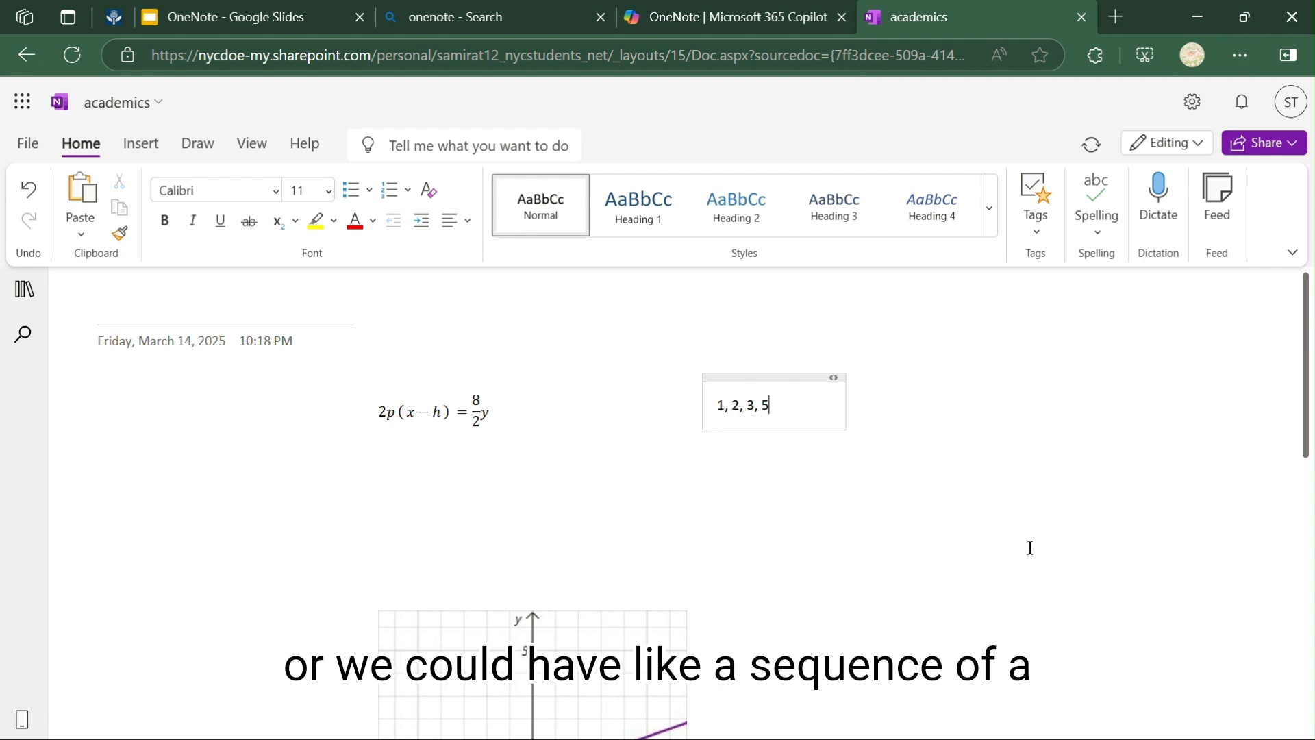
pyautogui.write('5, 6')
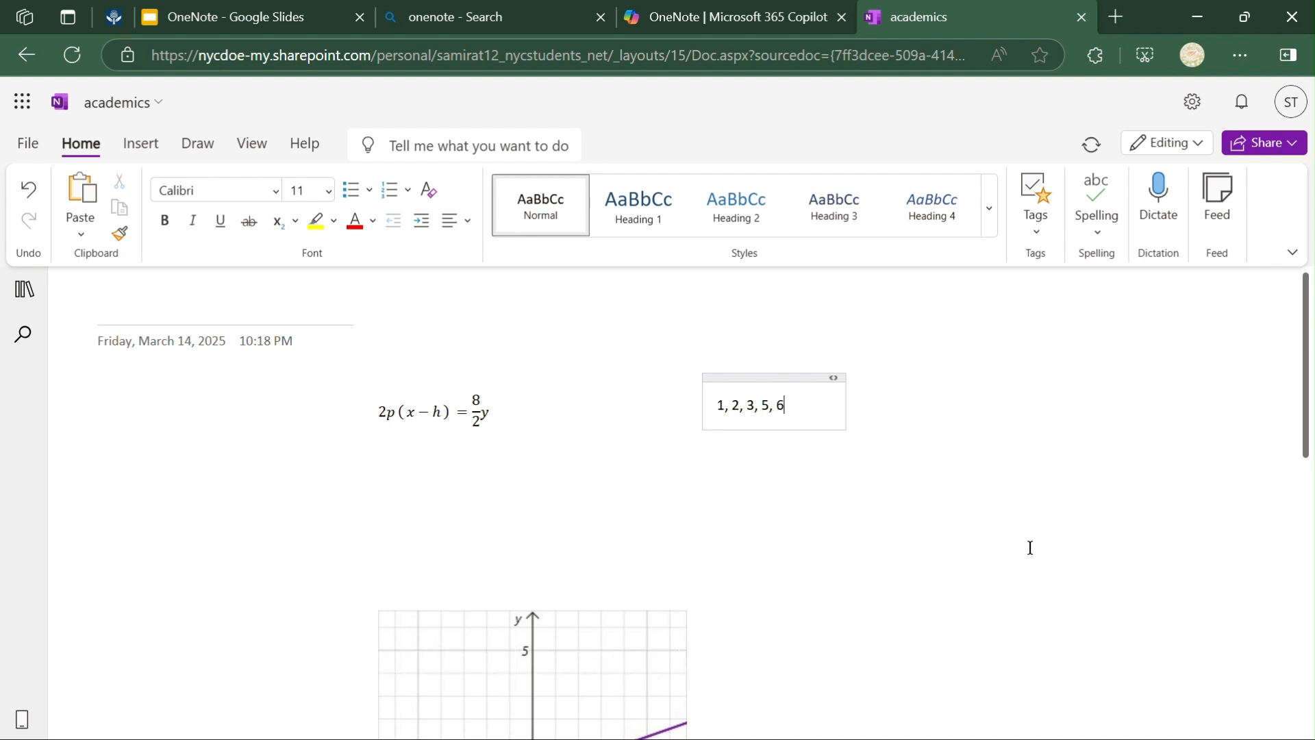
# Lasso-select the typed number sequence and have Math Assistant recognise it.
pyautogui.click(141, 145)
pyautogui.click(198, 144)
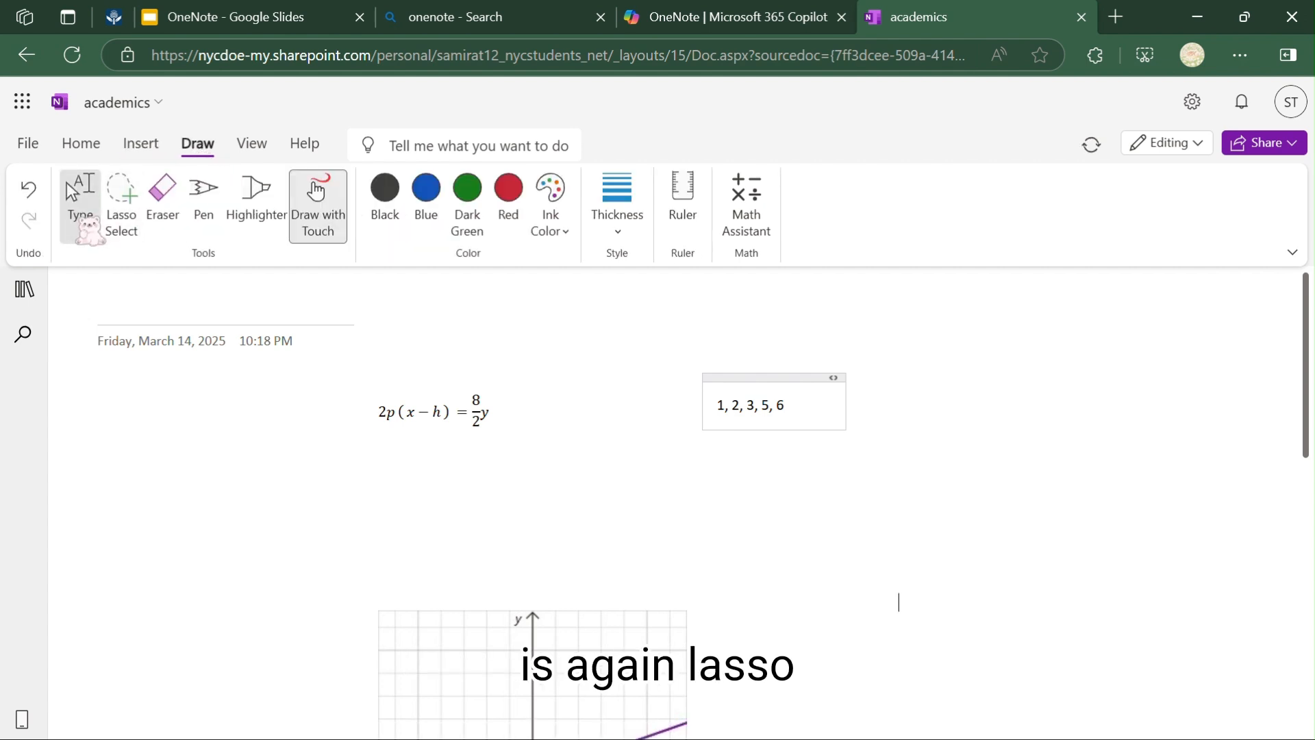
pyautogui.click(121, 205)
pyautogui.moveTo(952, 349)
pyautogui.mouseDown()
pyautogui.moveTo(857, 348)
pyautogui.moveTo(832, 507)
pyautogui.mouseUp()
pyautogui.click(747, 226)
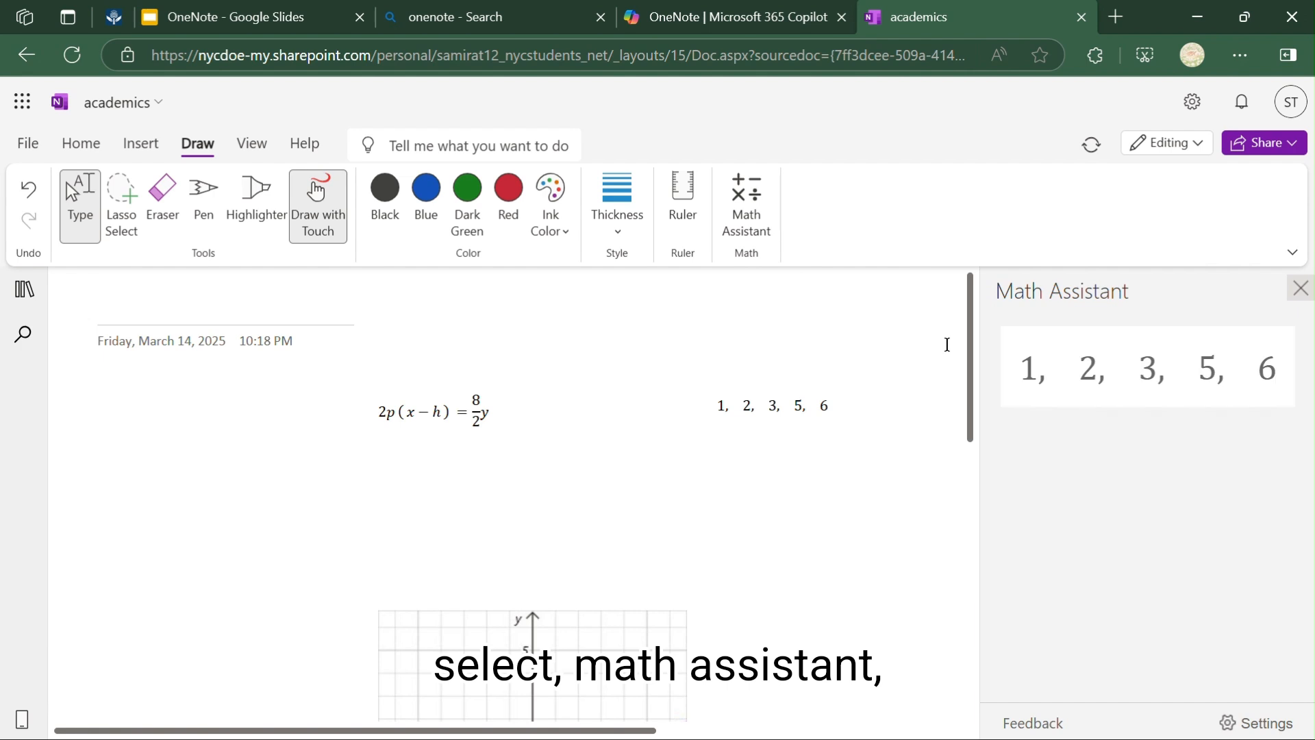
# Calculate the number sequence's Greatest Common Factor and Mean, read the mean's Solution Steps, and close Math Assistant.
pyautogui.click(1173, 459)
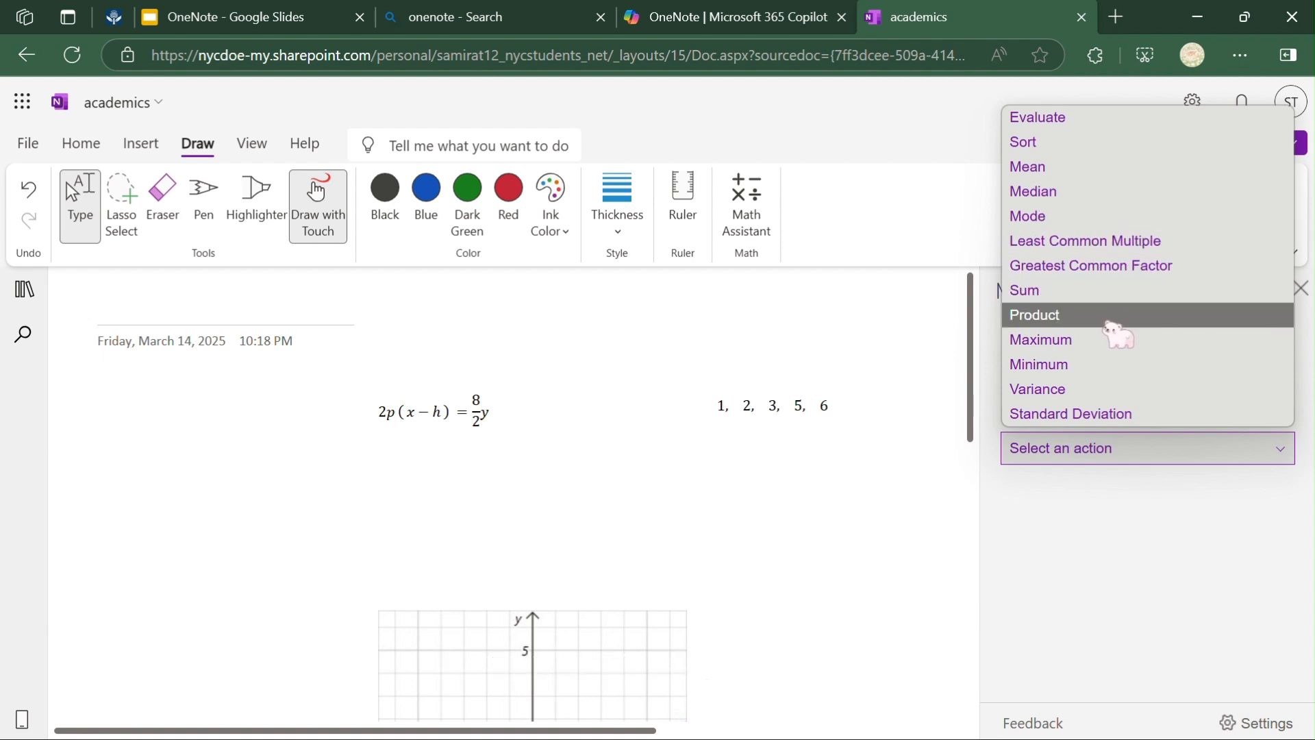
pyautogui.click(1096, 265)
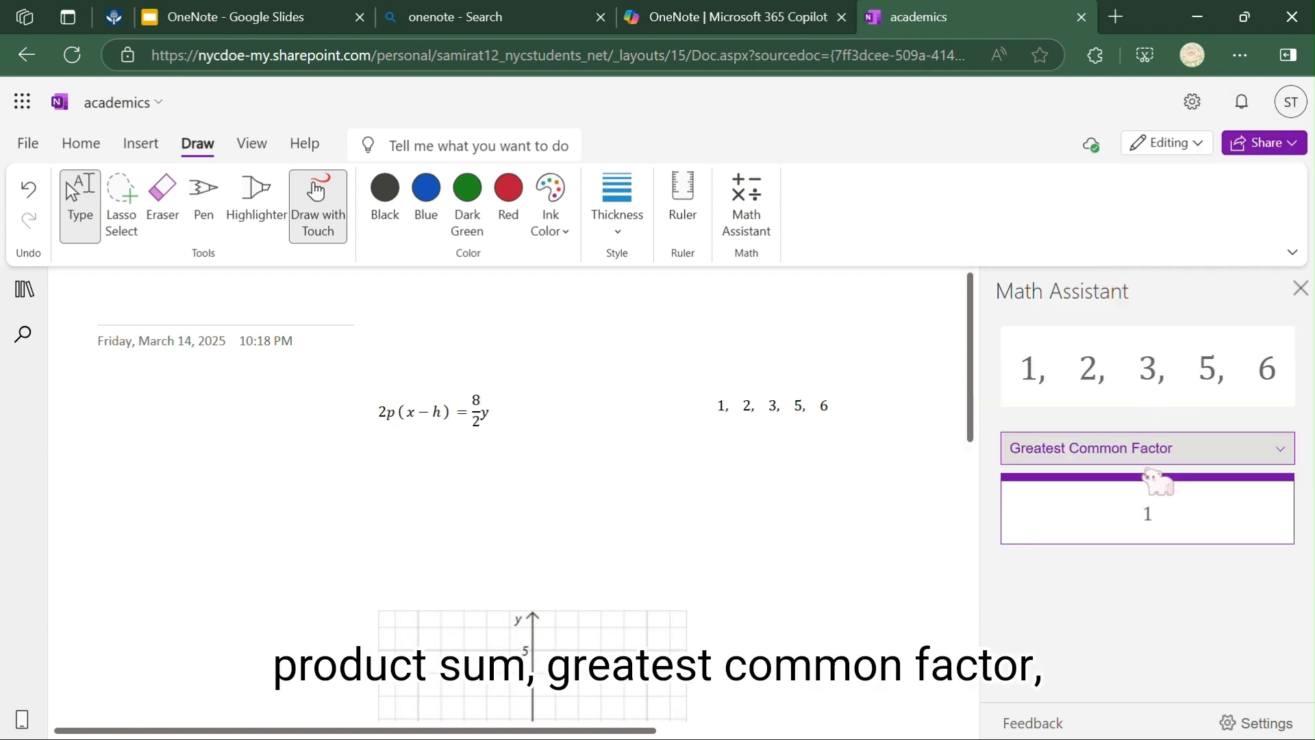
pyautogui.click(1173, 447)
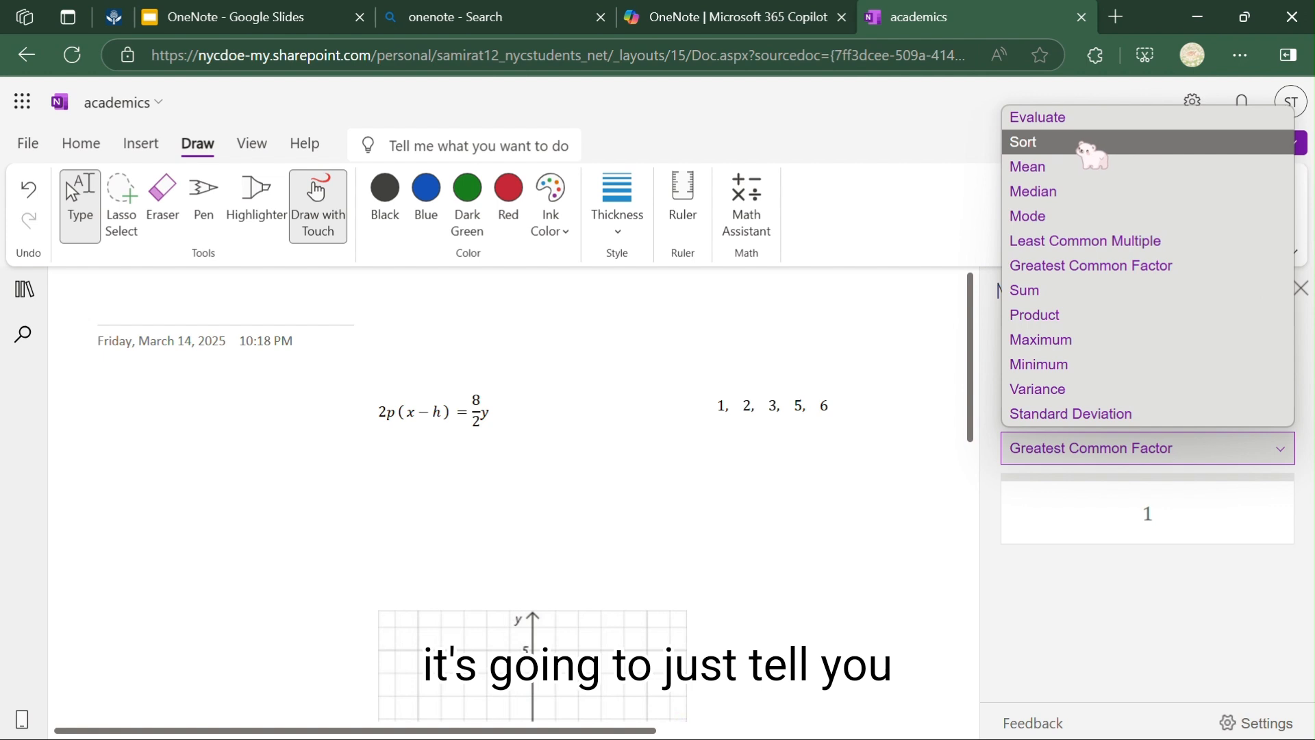
pyautogui.click(1086, 167)
pyautogui.click(1087, 592)
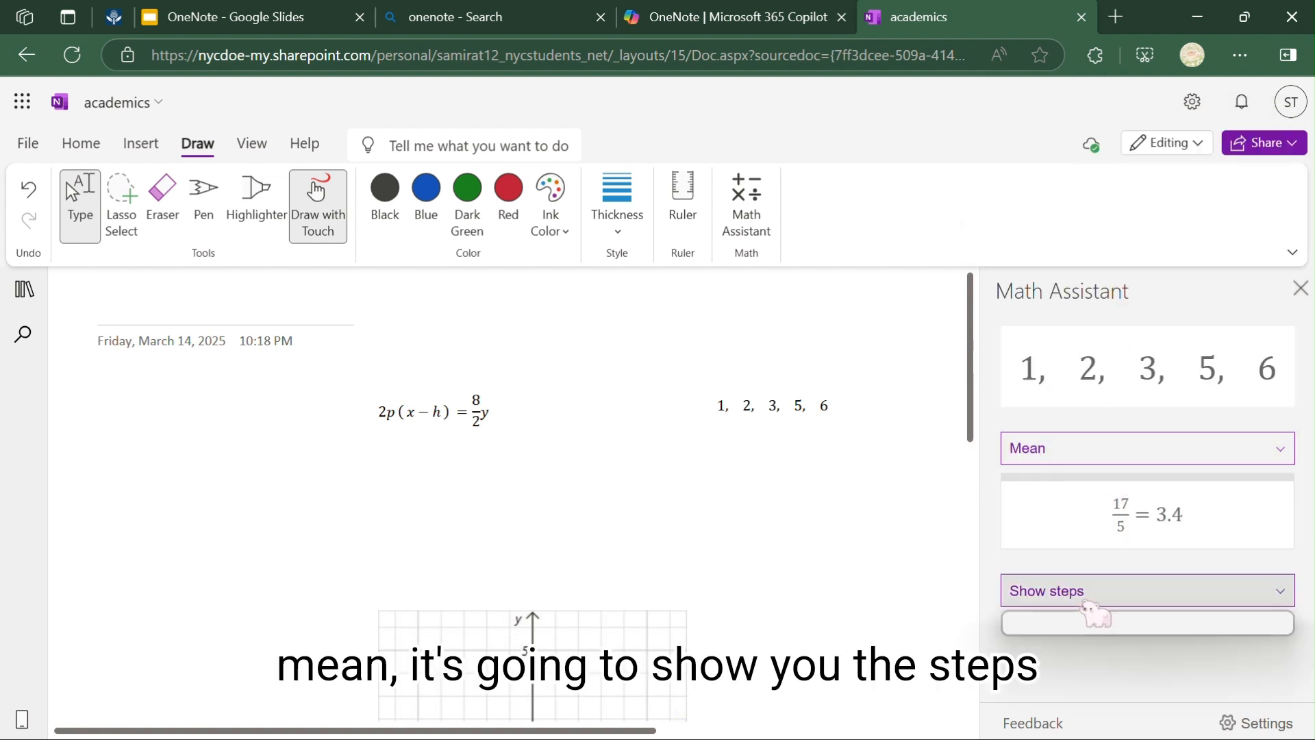
pyautogui.click(1088, 622)
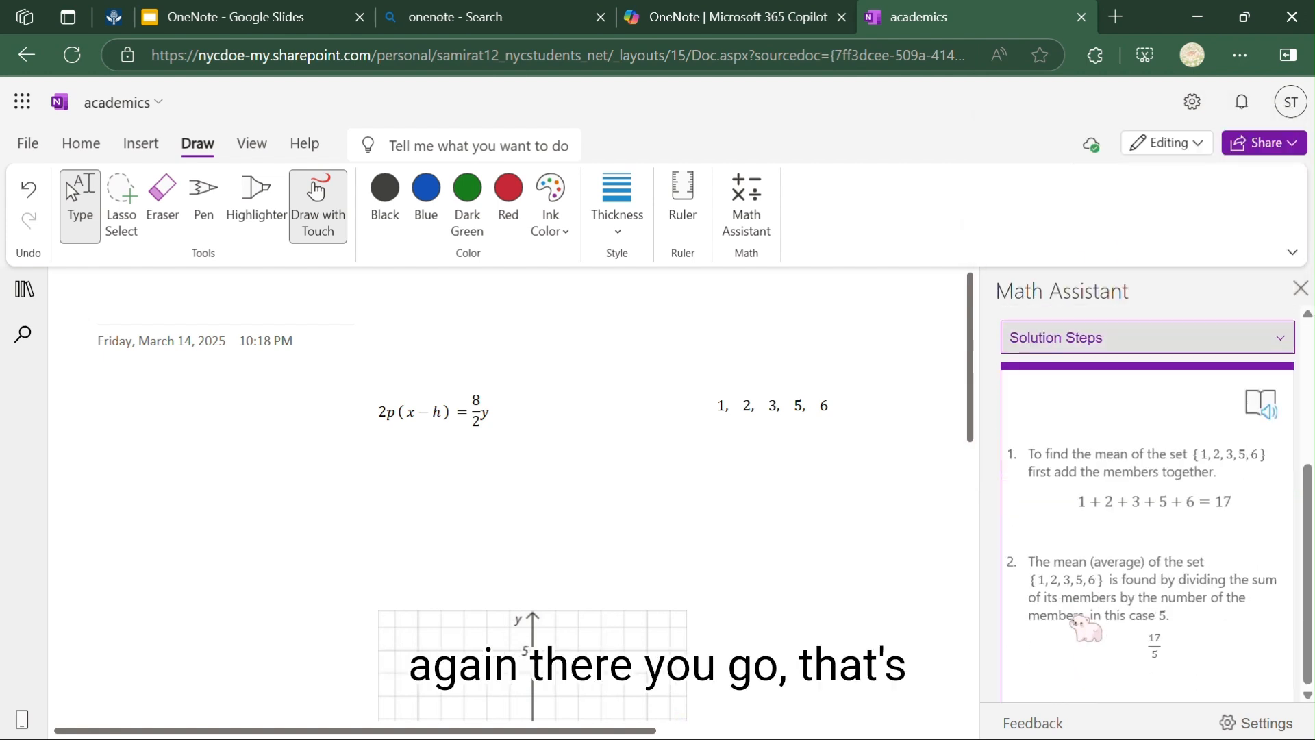
pyautogui.click(1301, 288)
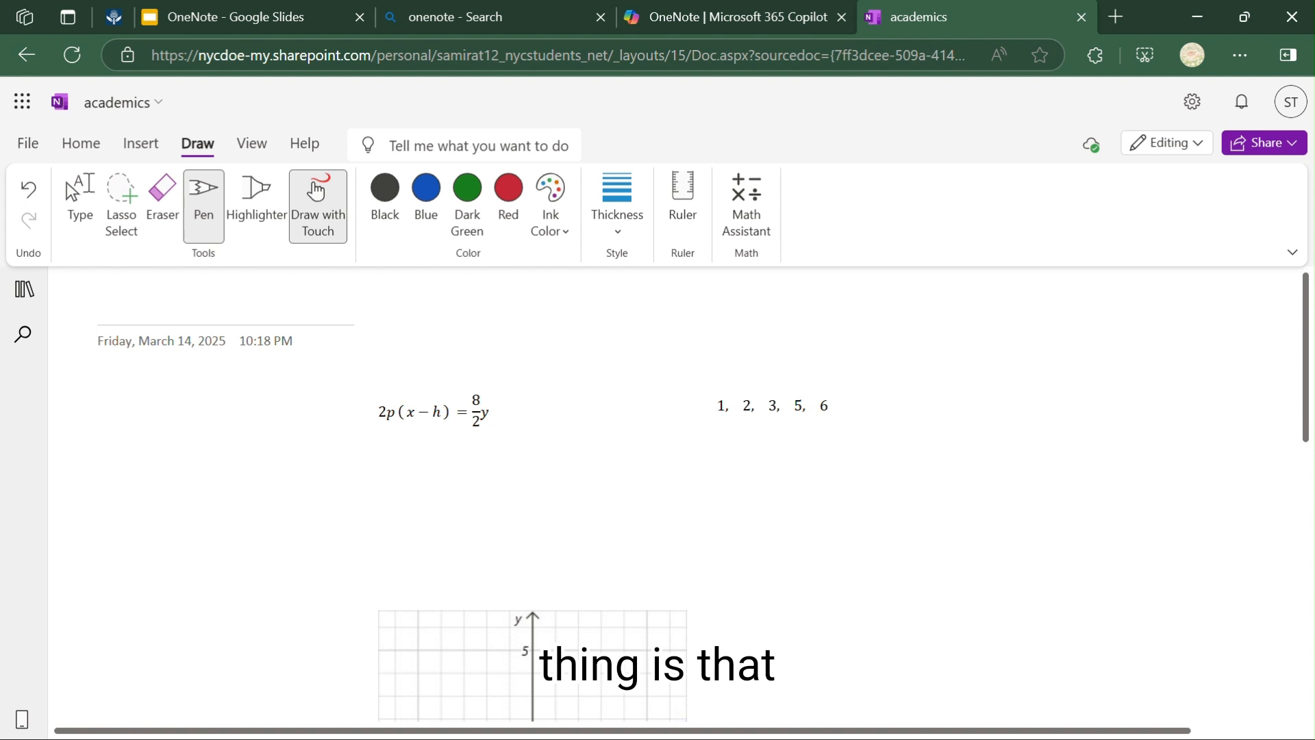
# Handwrite the equation √(2^x) = 4 in pink ink below the number sequence.
pyautogui.moveTo(810, 566); pyautogui.dragTo(861, 578)
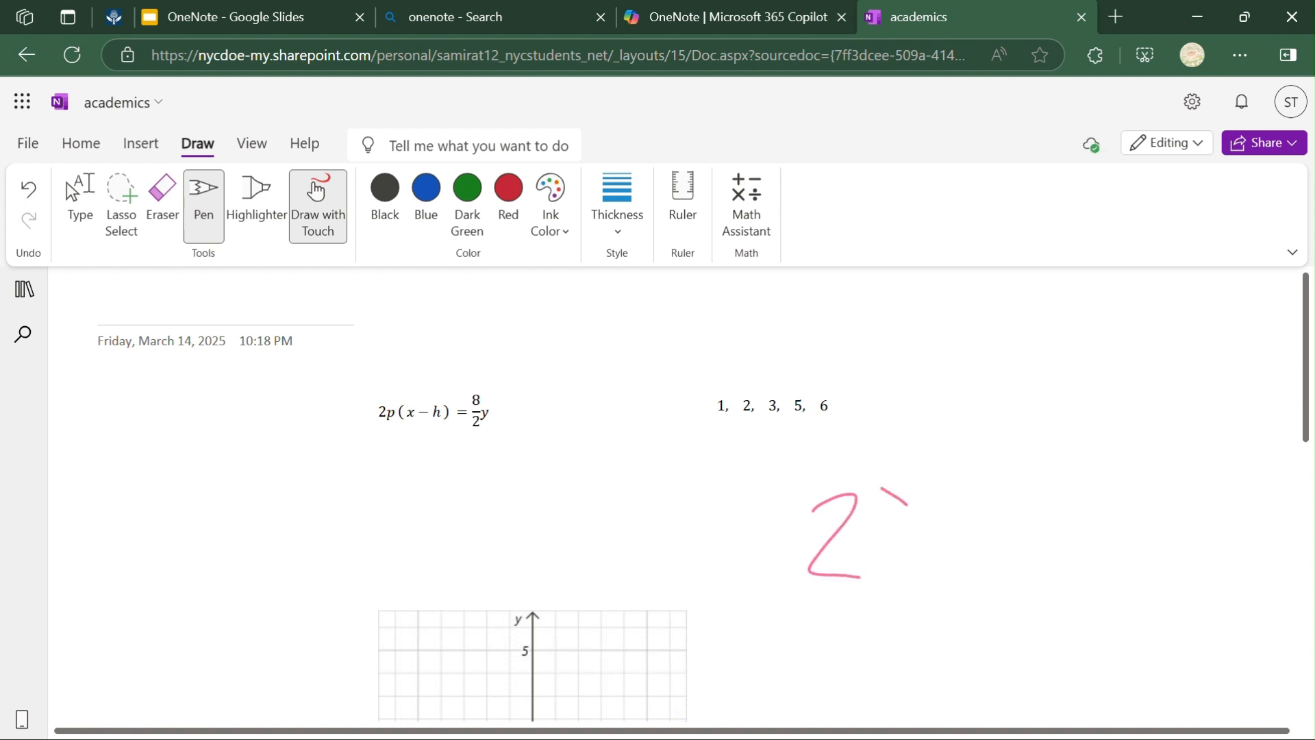
pyautogui.moveTo(908, 484); pyautogui.dragTo(876, 518)
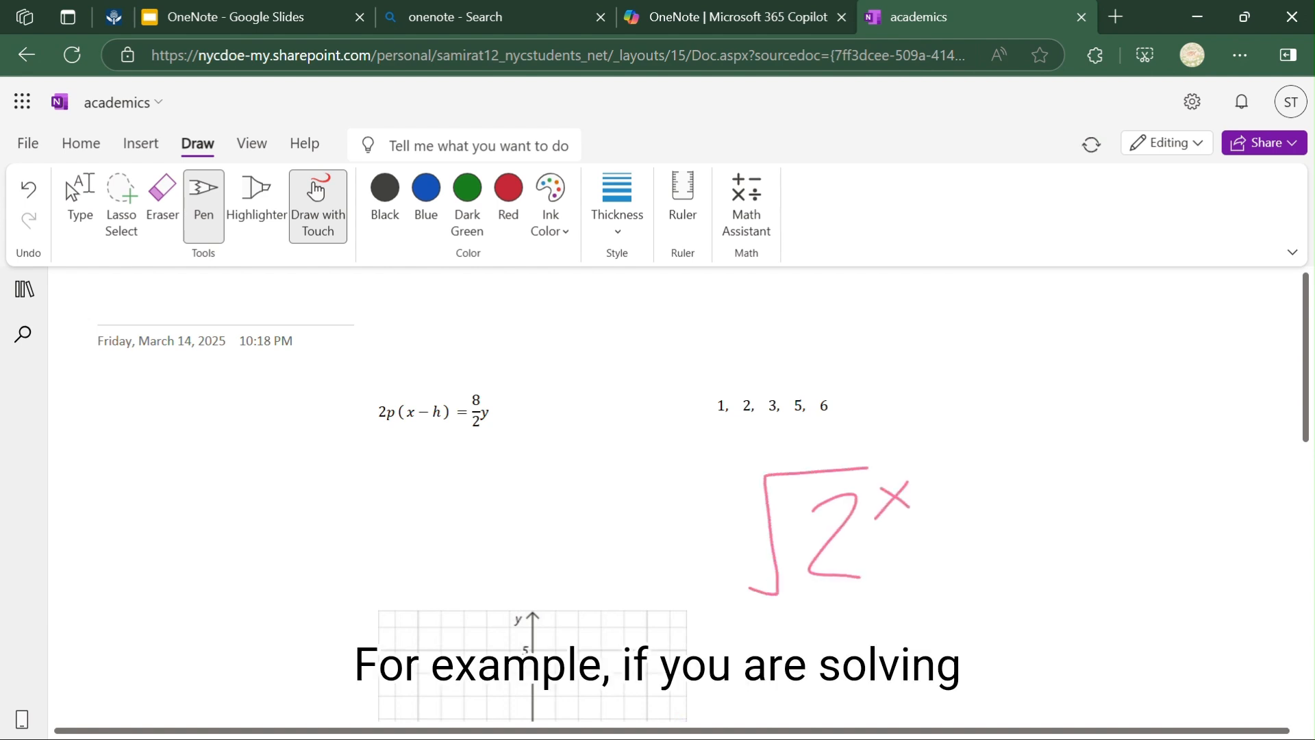
pyautogui.moveTo(932, 526); pyautogui.dragTo(960, 525)
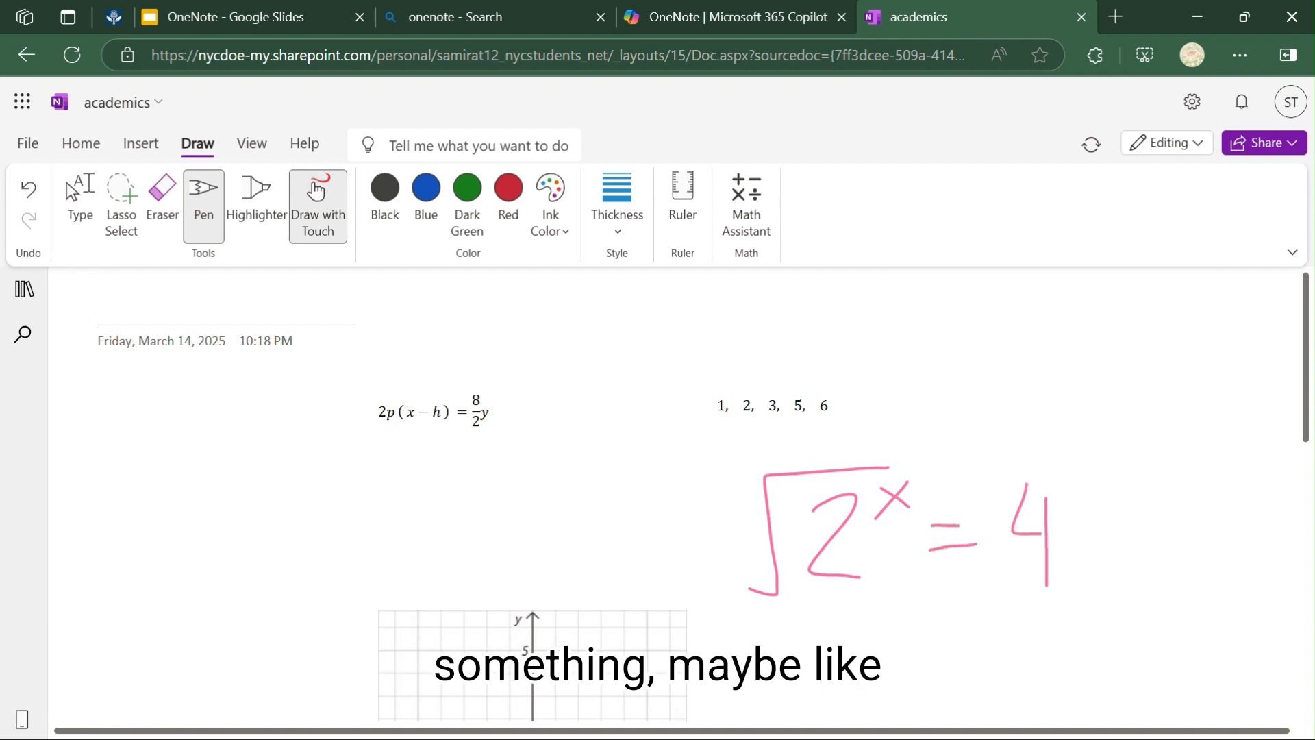
# Lasso-select the handwritten square-root equation and have Math Assistant solve it for x.
pyautogui.click(121, 206)
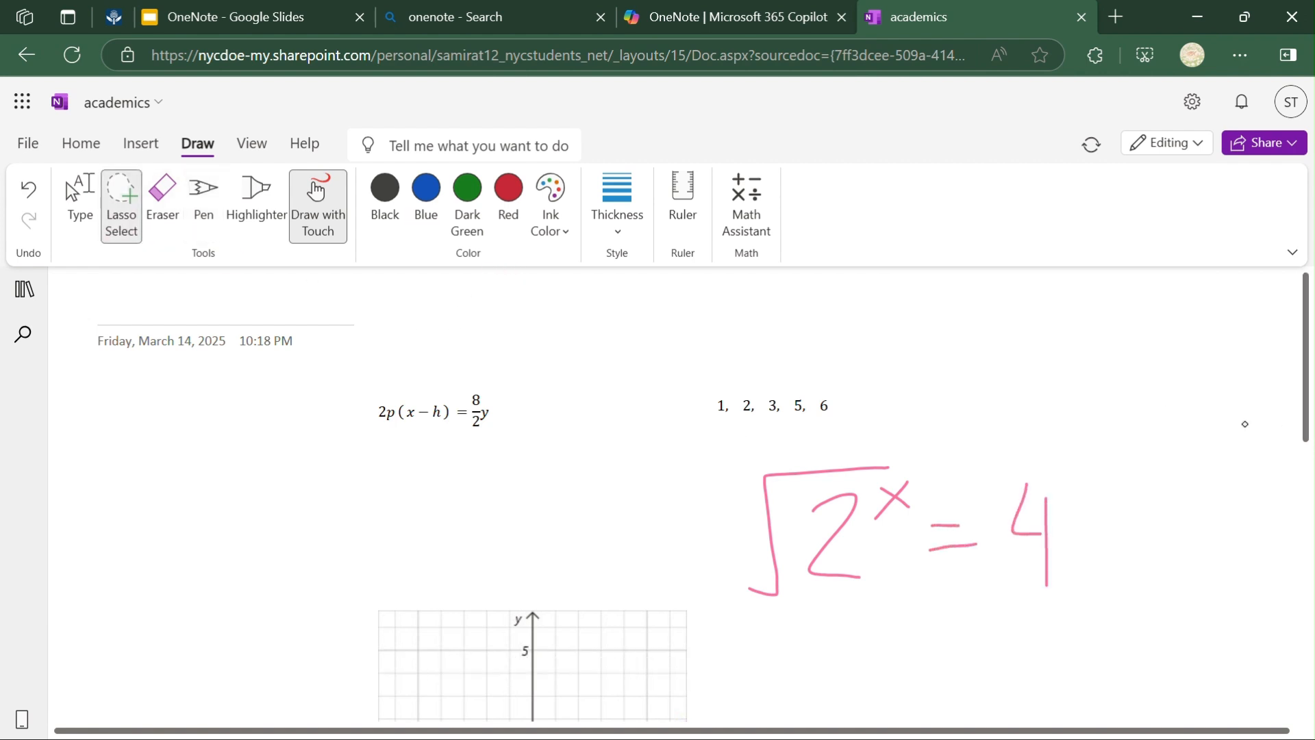
pyautogui.moveTo(1054, 445)
pyautogui.mouseDown()
pyautogui.moveTo(810, 434)
pyautogui.moveTo(701, 508)
pyautogui.moveTo(778, 640)
pyautogui.moveTo(1134, 568)
pyautogui.mouseUp()
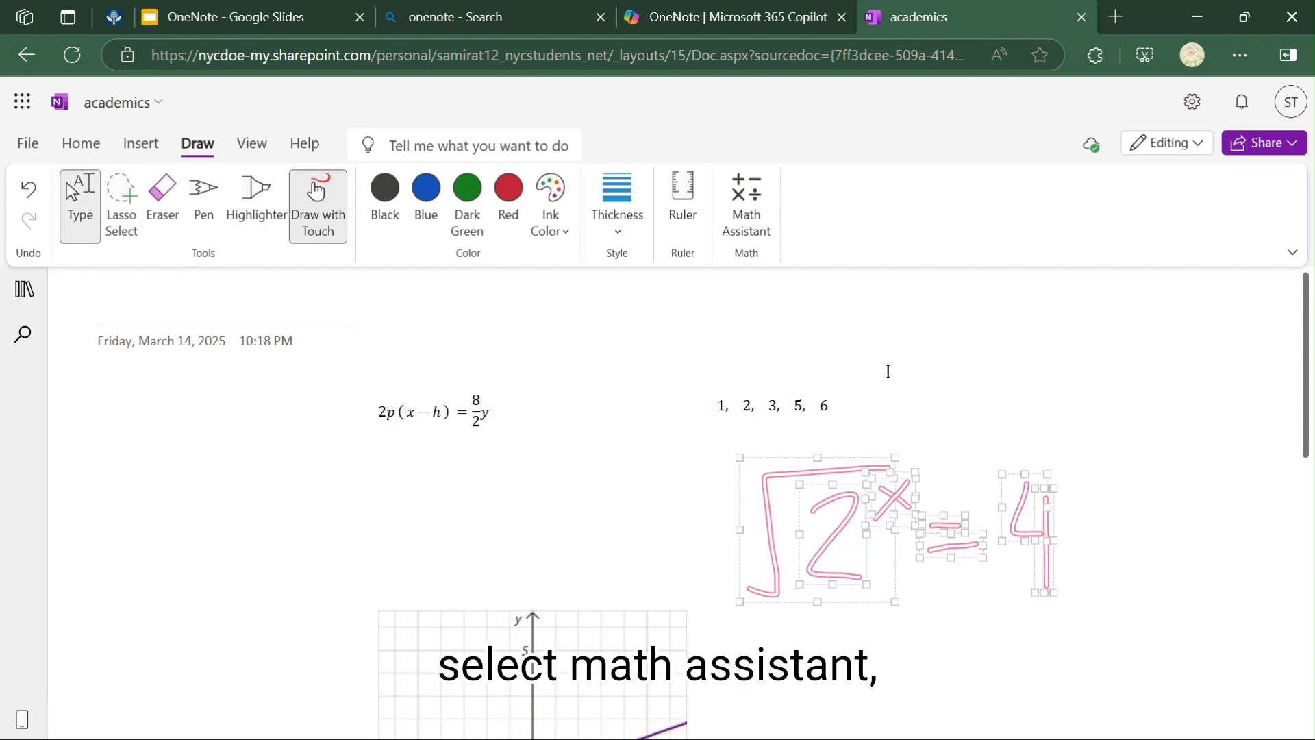
pyautogui.click(746, 206)
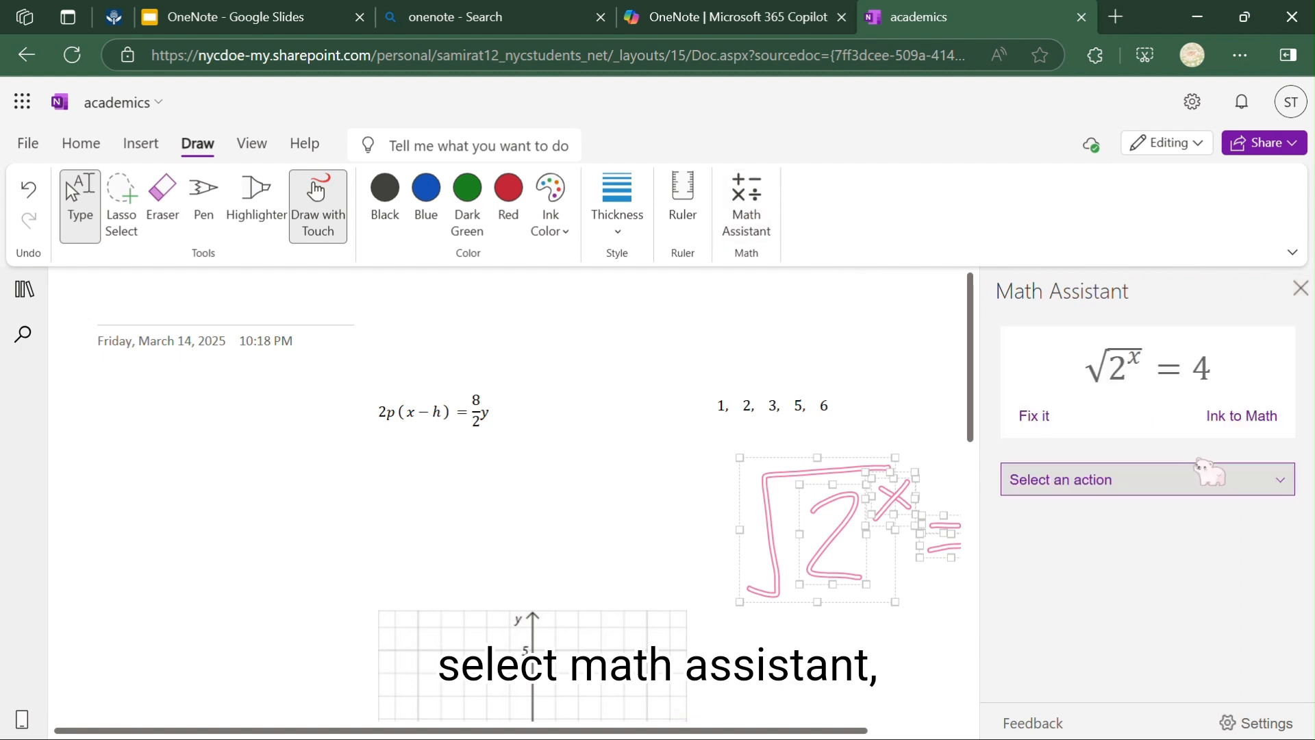
pyautogui.click(1211, 477)
pyautogui.click(1091, 513)
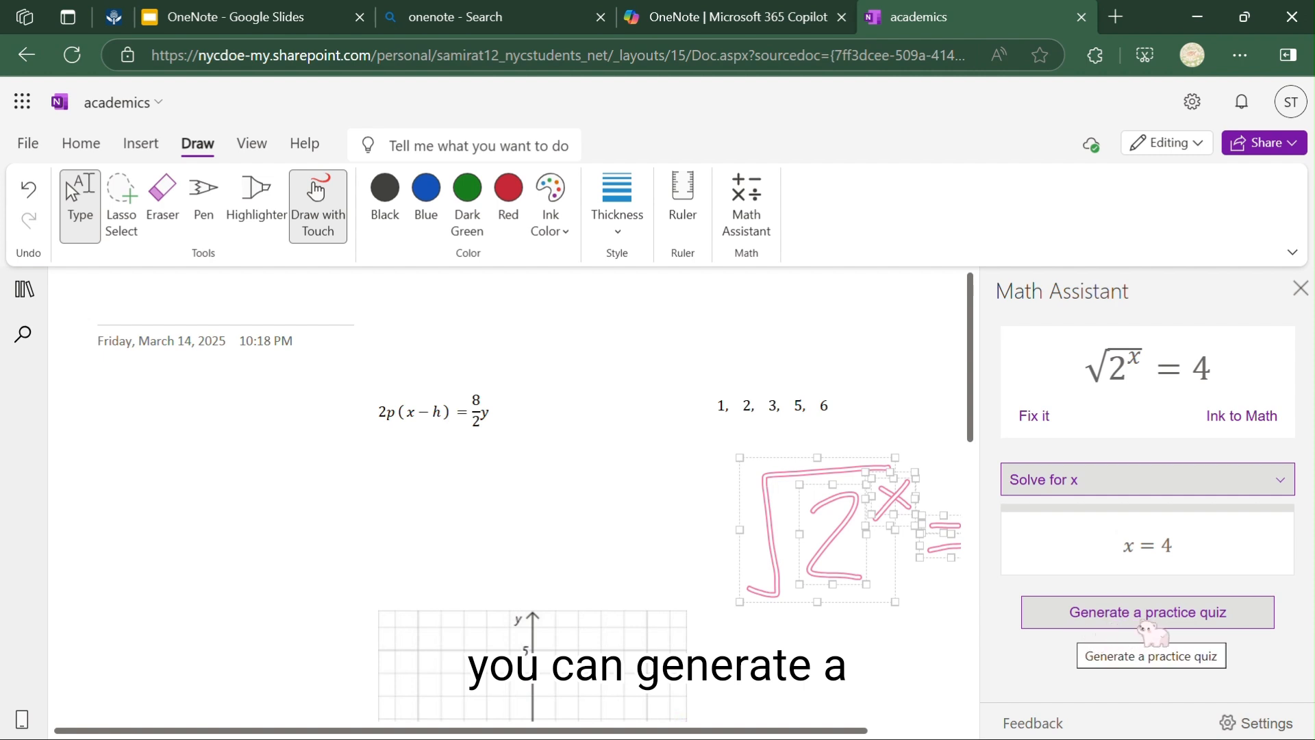
# Generate a 5-question practice quiz from the solved equation, signing in to Microsoft Forms to add it to the page.
pyautogui.click(1242, 621)
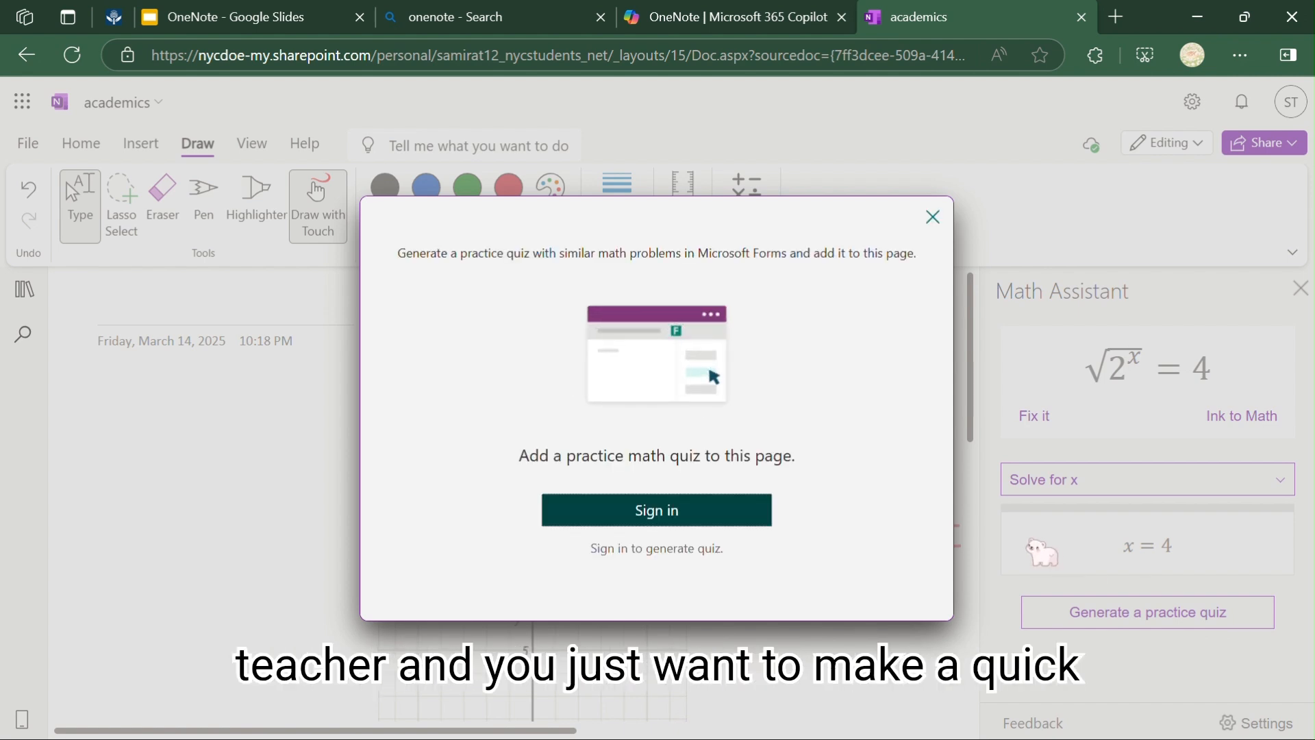
pyautogui.click(731, 516)
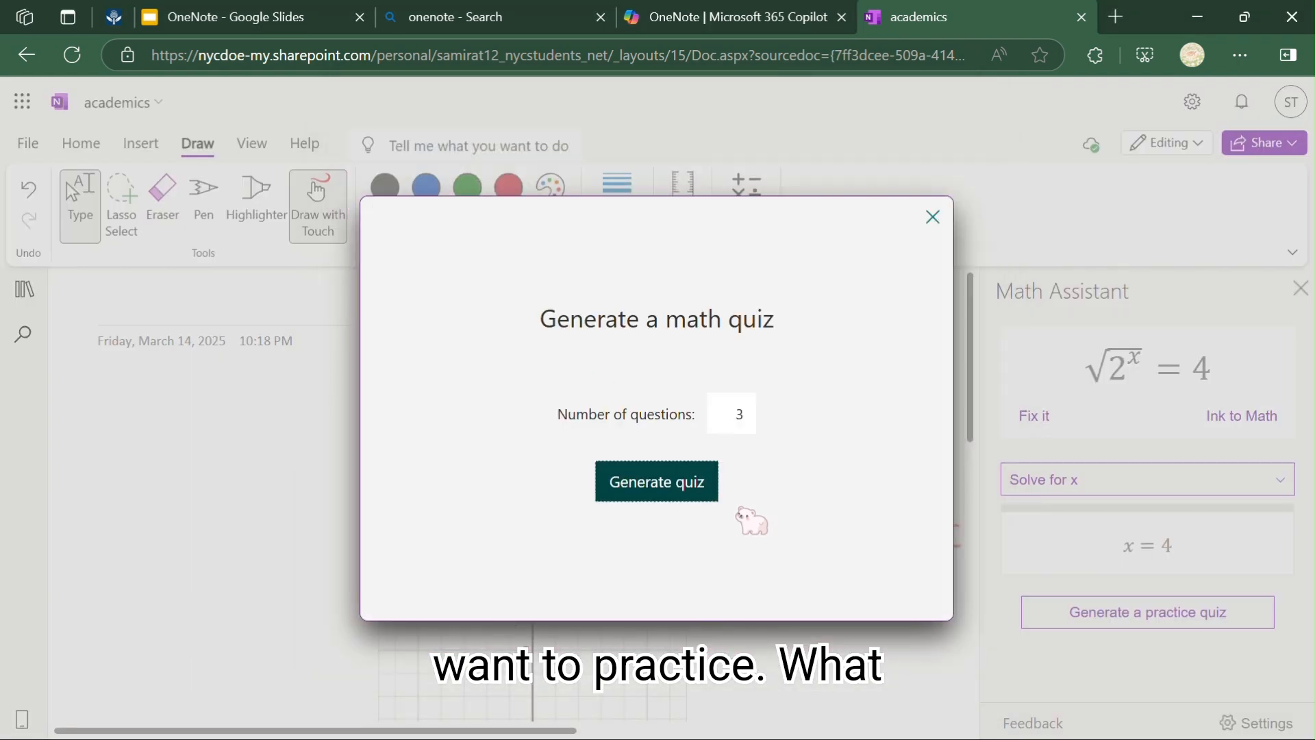
pyautogui.doubleClick(741, 415)
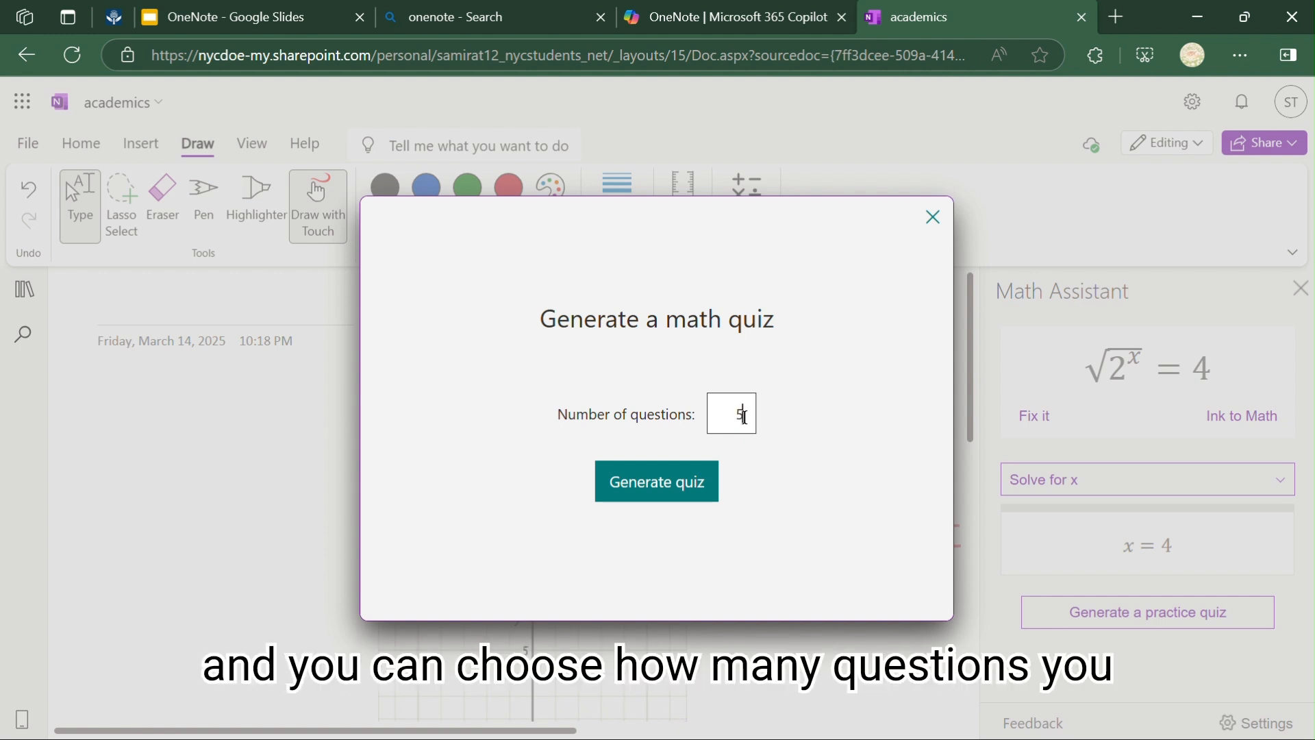
pyautogui.click(657, 479)
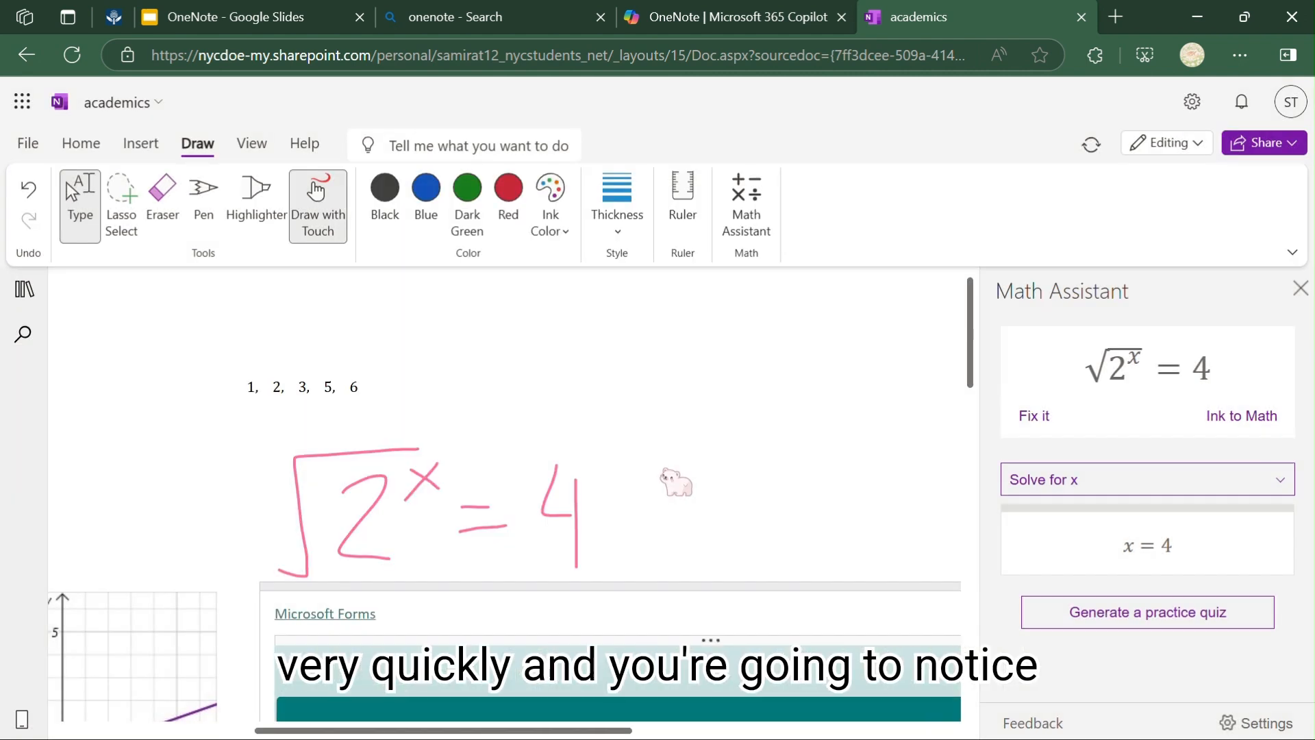
# Answer all five quiz questions, choosing x = 0 for question 1 and ∅ for questions 2 and 5, and submit the quiz.
pyautogui.scroll(-8, 676, 482)
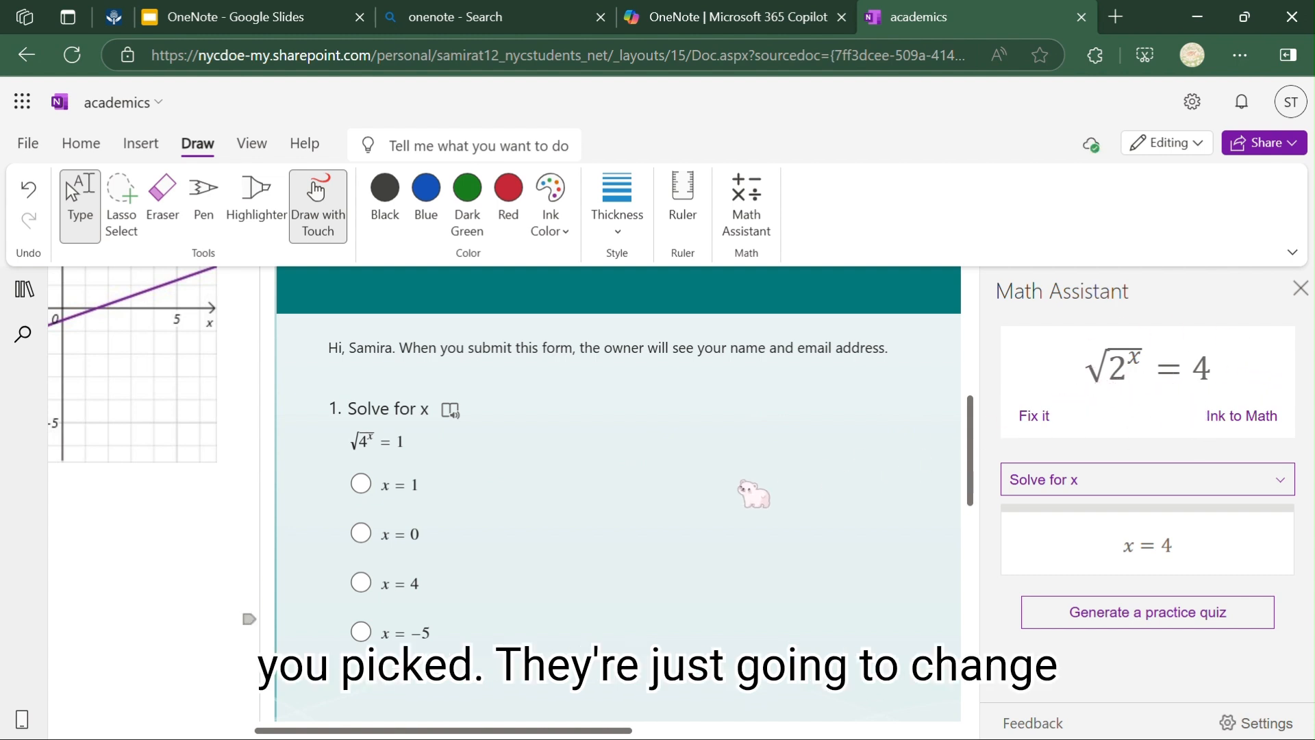
pyautogui.scroll(-2, 753, 493)
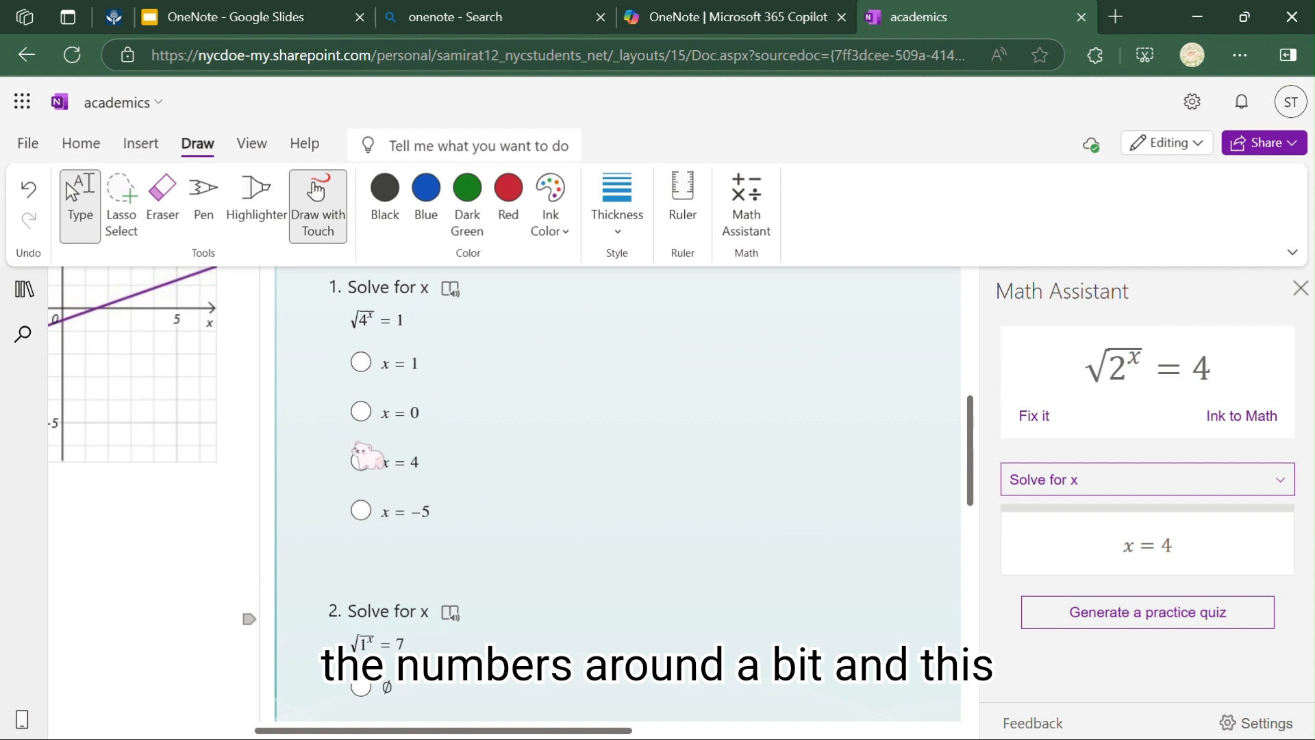
pyautogui.click(361, 411)
pyautogui.scroll(-4, 371, 443)
pyautogui.click(361, 441)
pyautogui.scroll(-5, 359, 449)
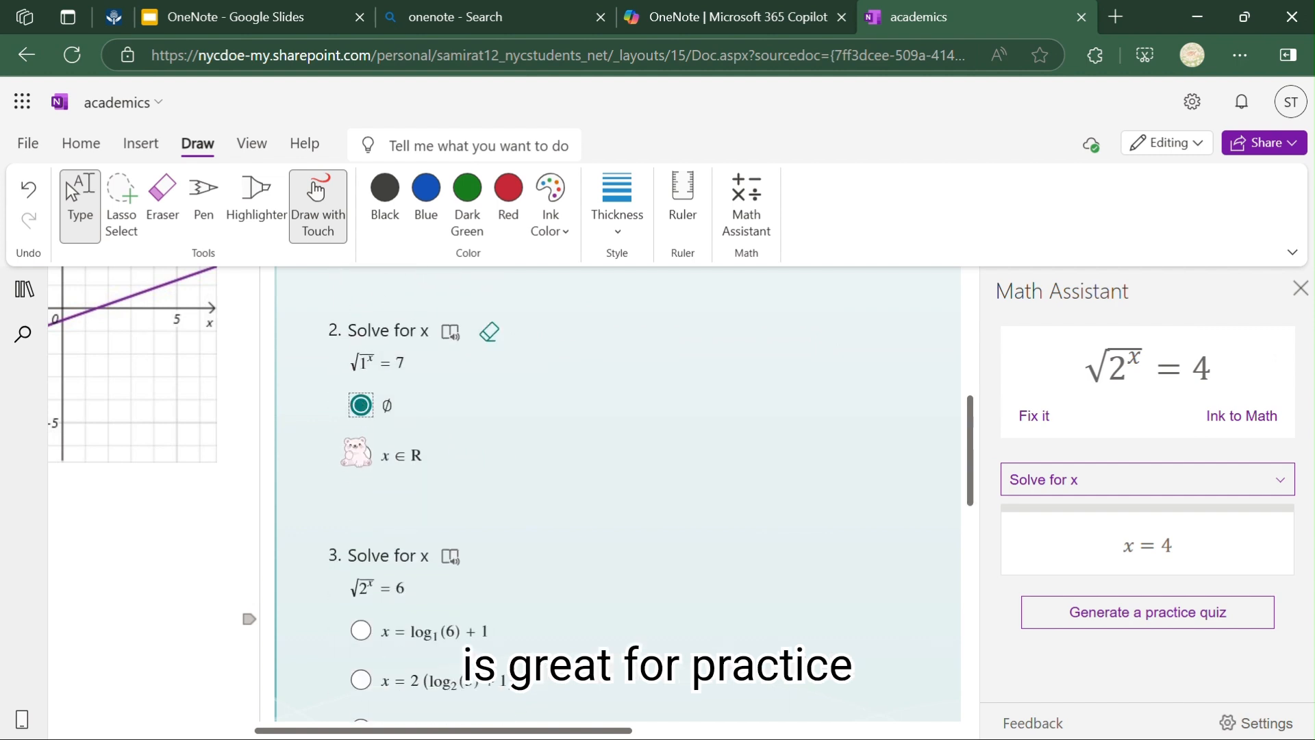
pyautogui.click(359, 418)
pyautogui.scroll(-2, 360, 425)
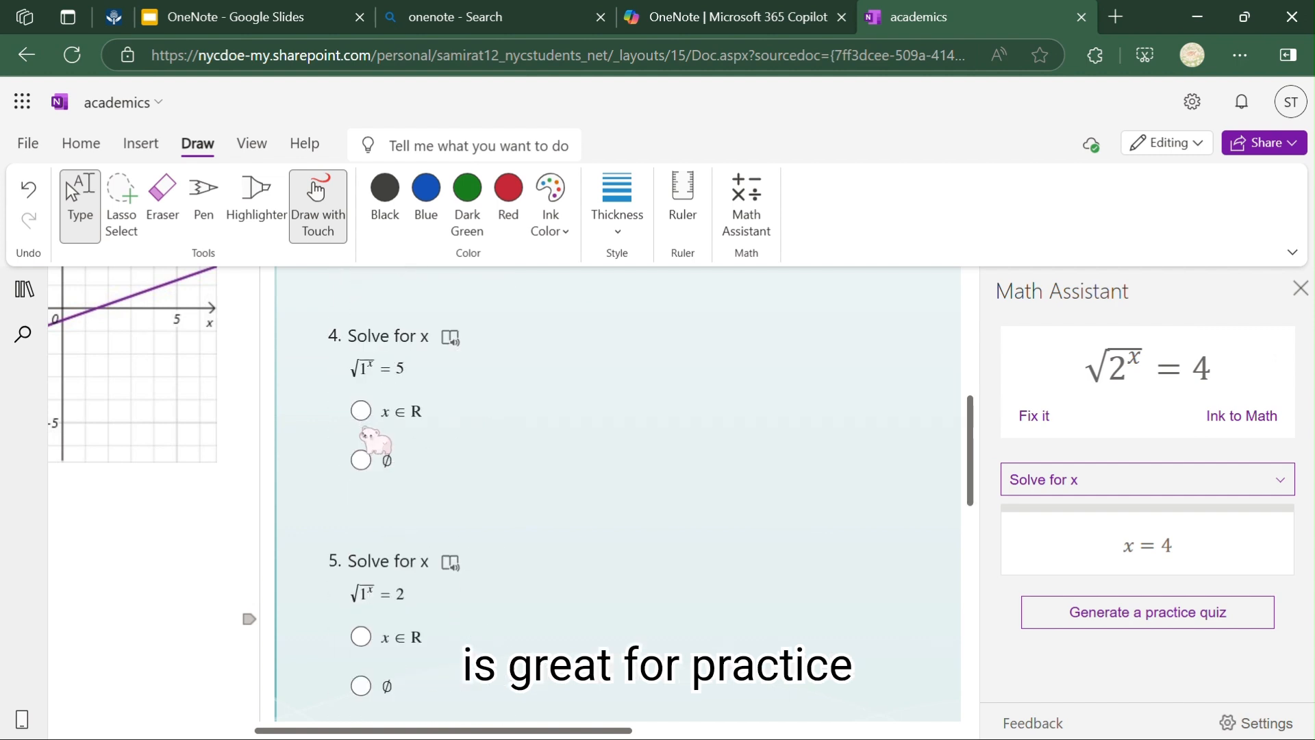
pyautogui.click(361, 411)
pyautogui.scroll(-4, 363, 418)
pyautogui.click(361, 411)
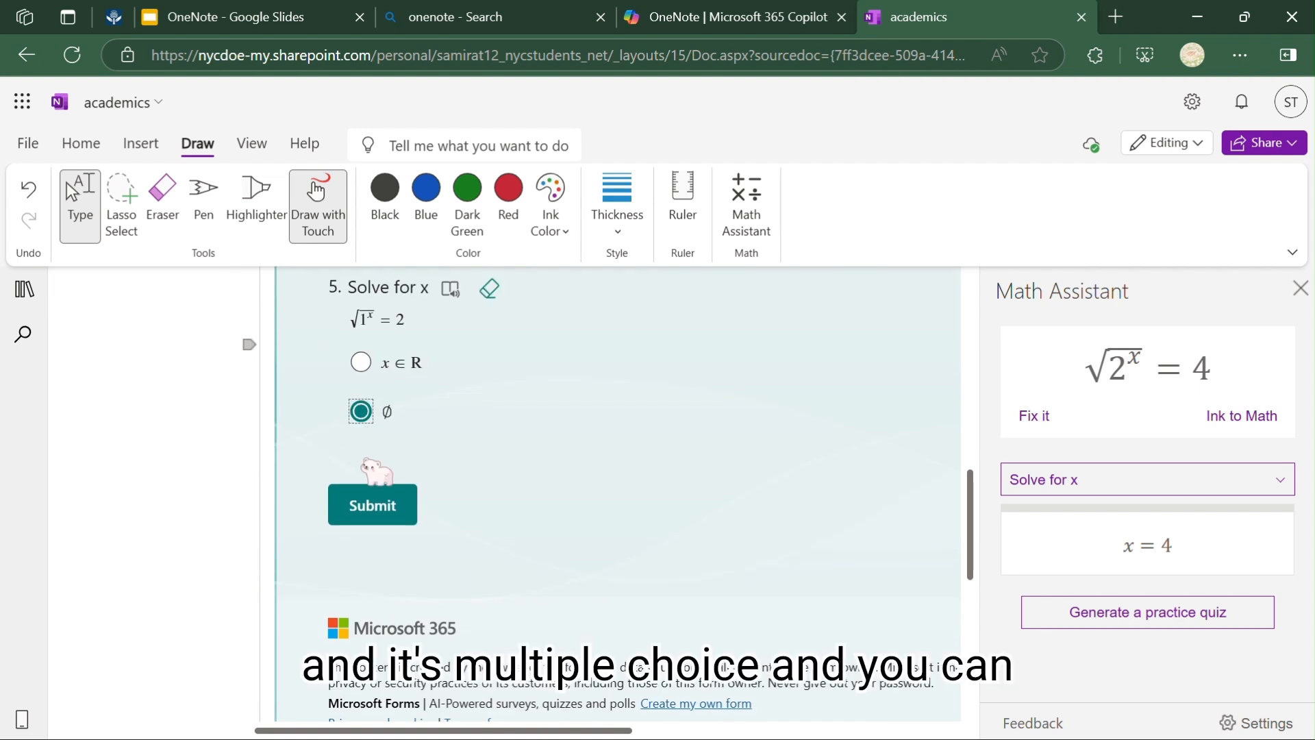
pyautogui.click(363, 508)
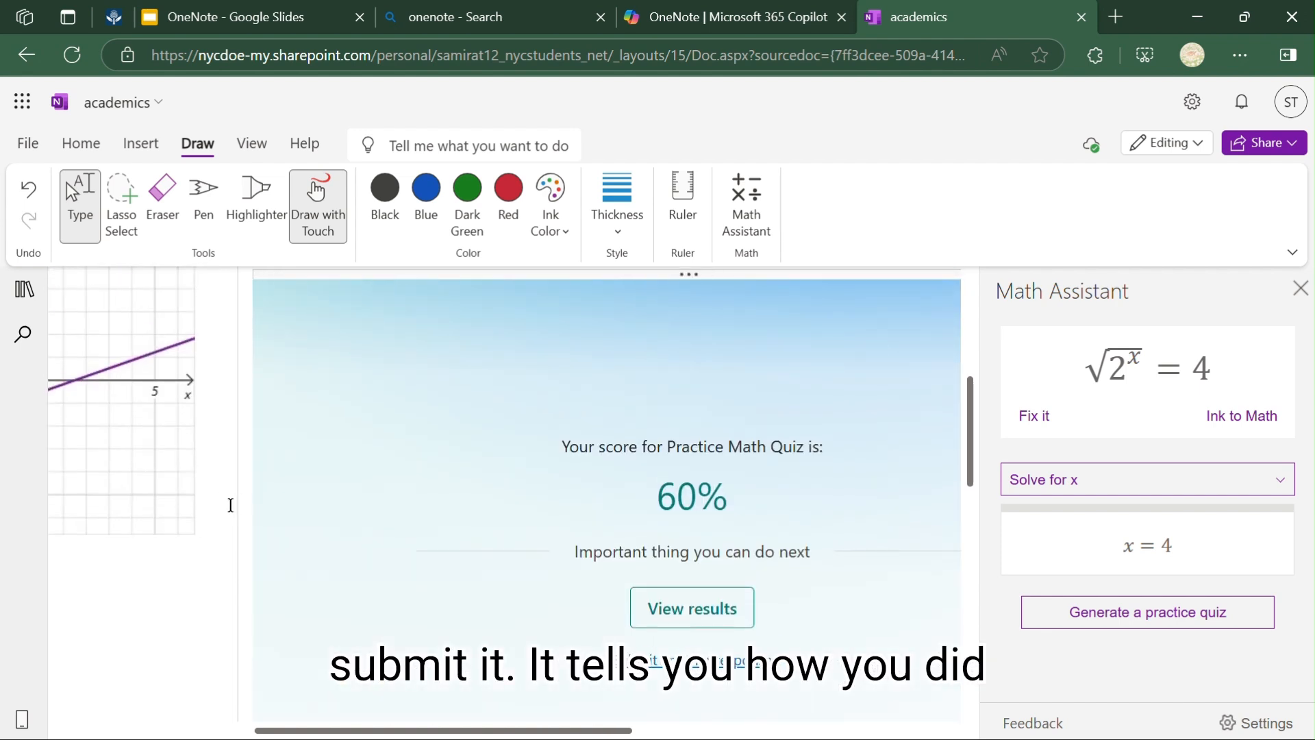
# View the practice quiz results and check which answers are marked correct or wrong.
pyautogui.scroll(-3, 601, 436)
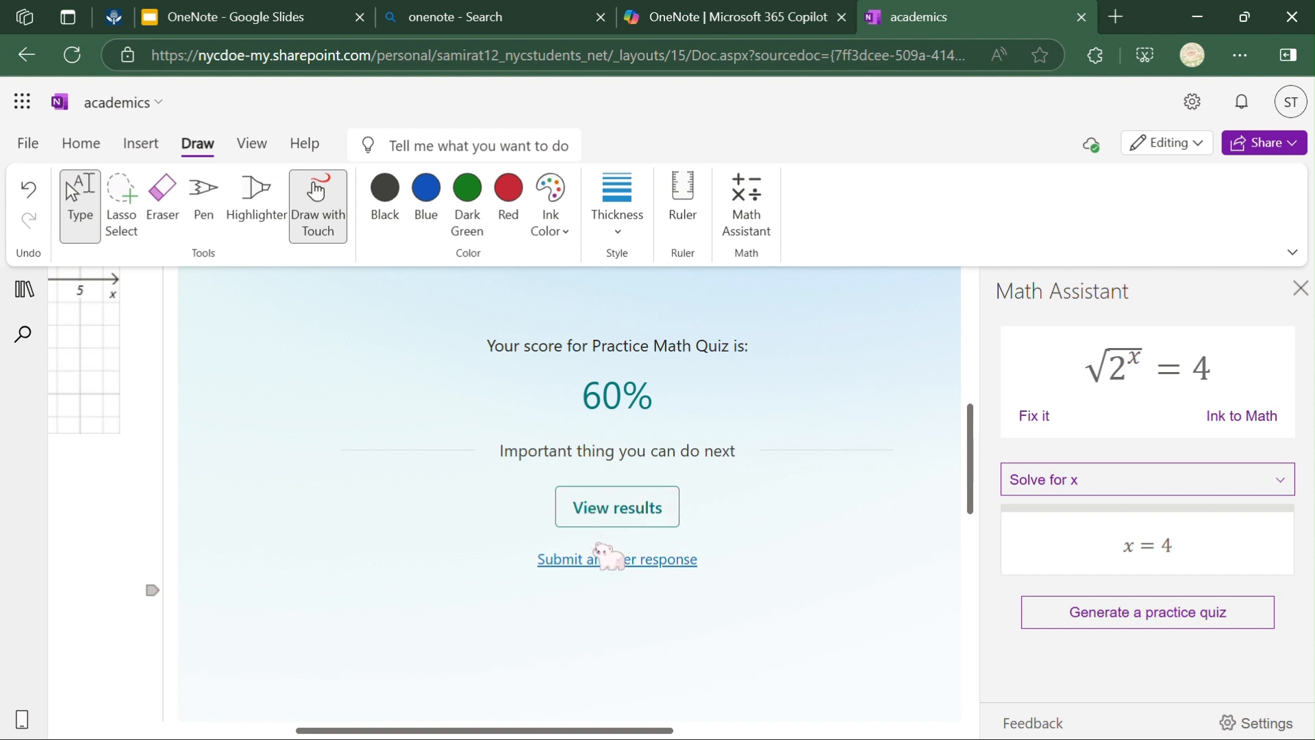
pyautogui.click(603, 518)
pyautogui.scroll(-4, 611, 522)
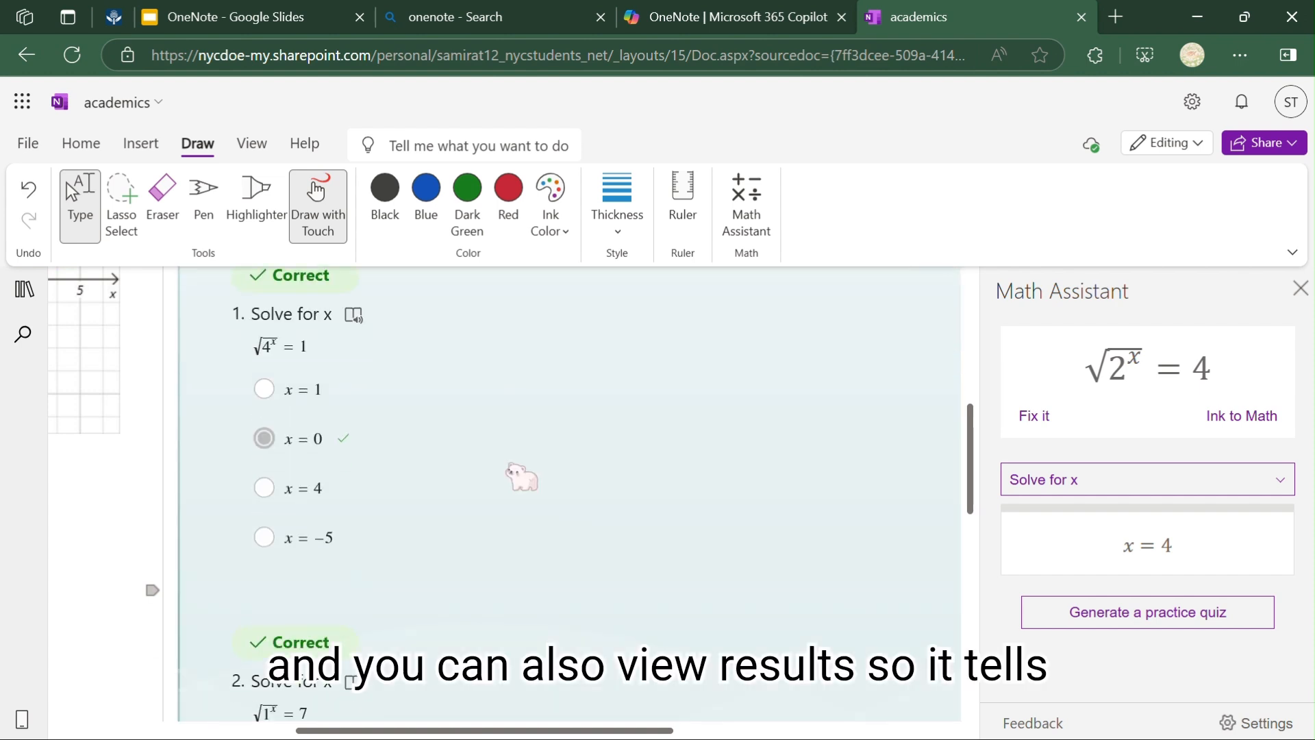
pyautogui.scroll(-15, 406, 397)
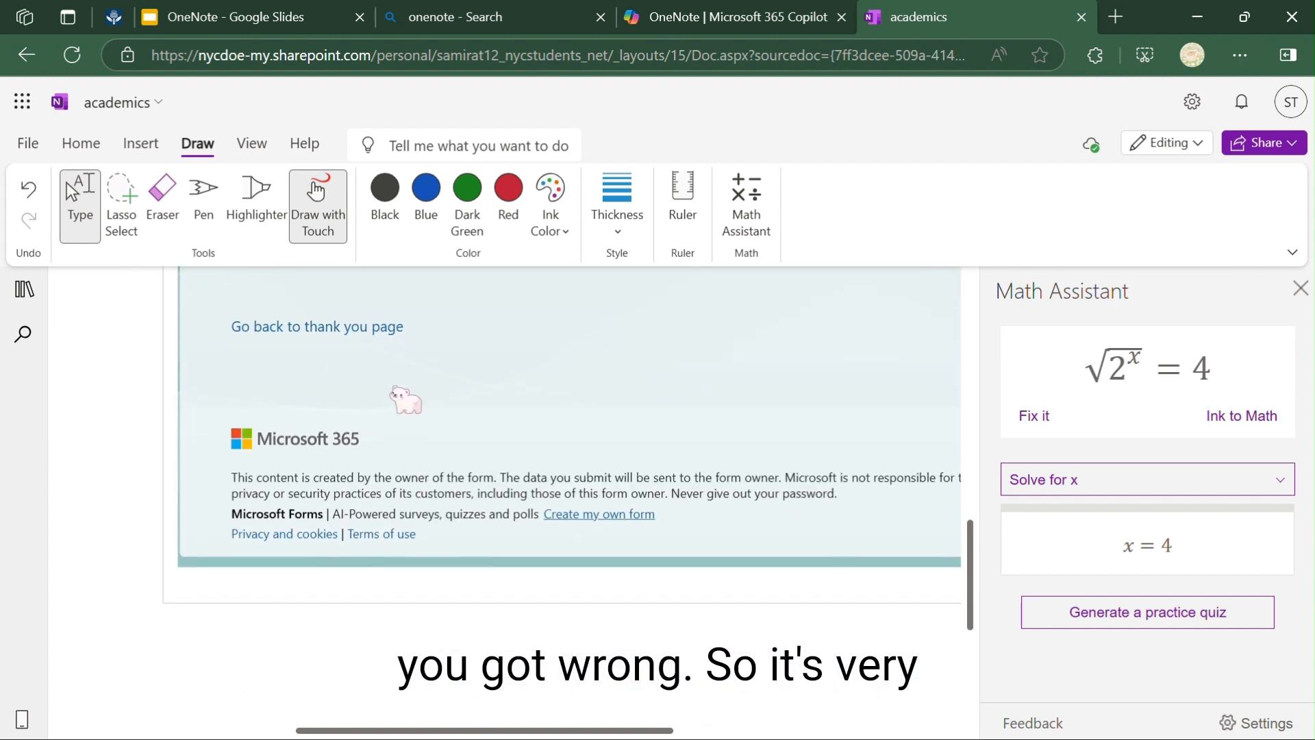
pyautogui.scroll(10, 406, 400)
pyautogui.scroll(10, 311, 372)
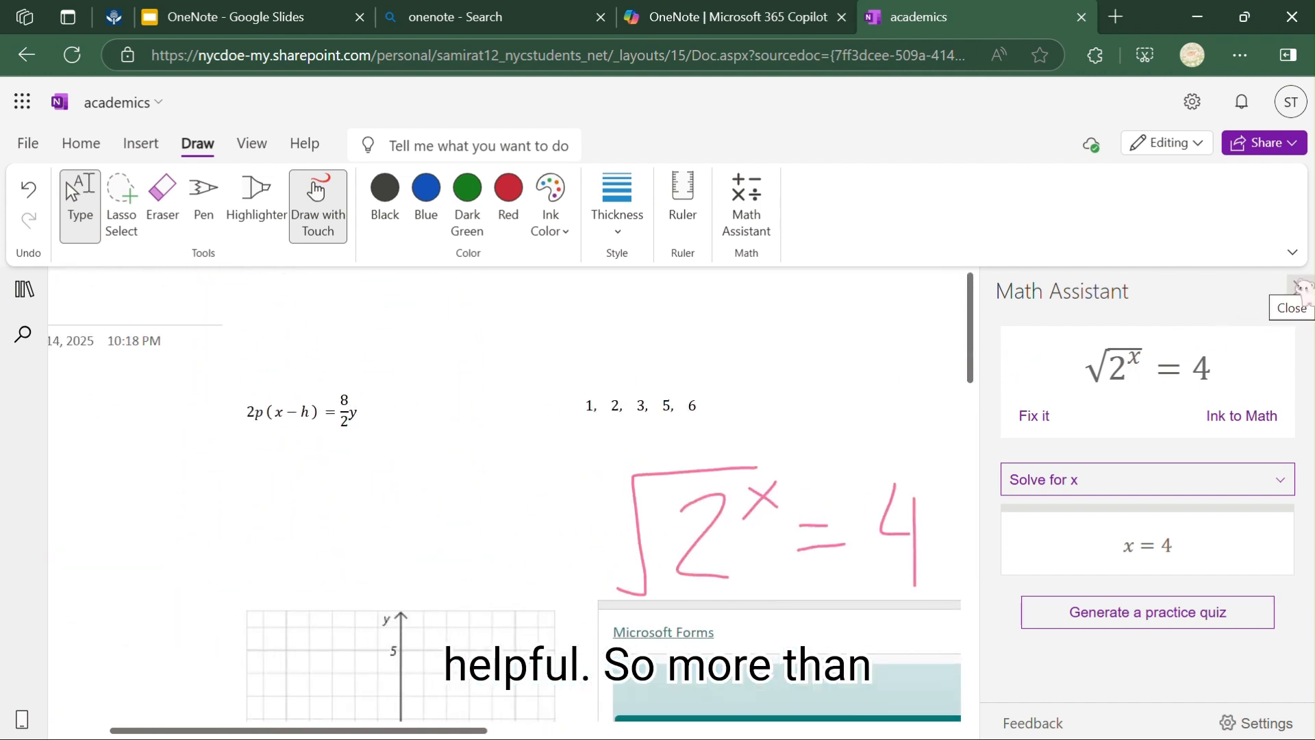
# Close Math Assistant and look over the page and the available insert options.
pyautogui.click(1296, 289)
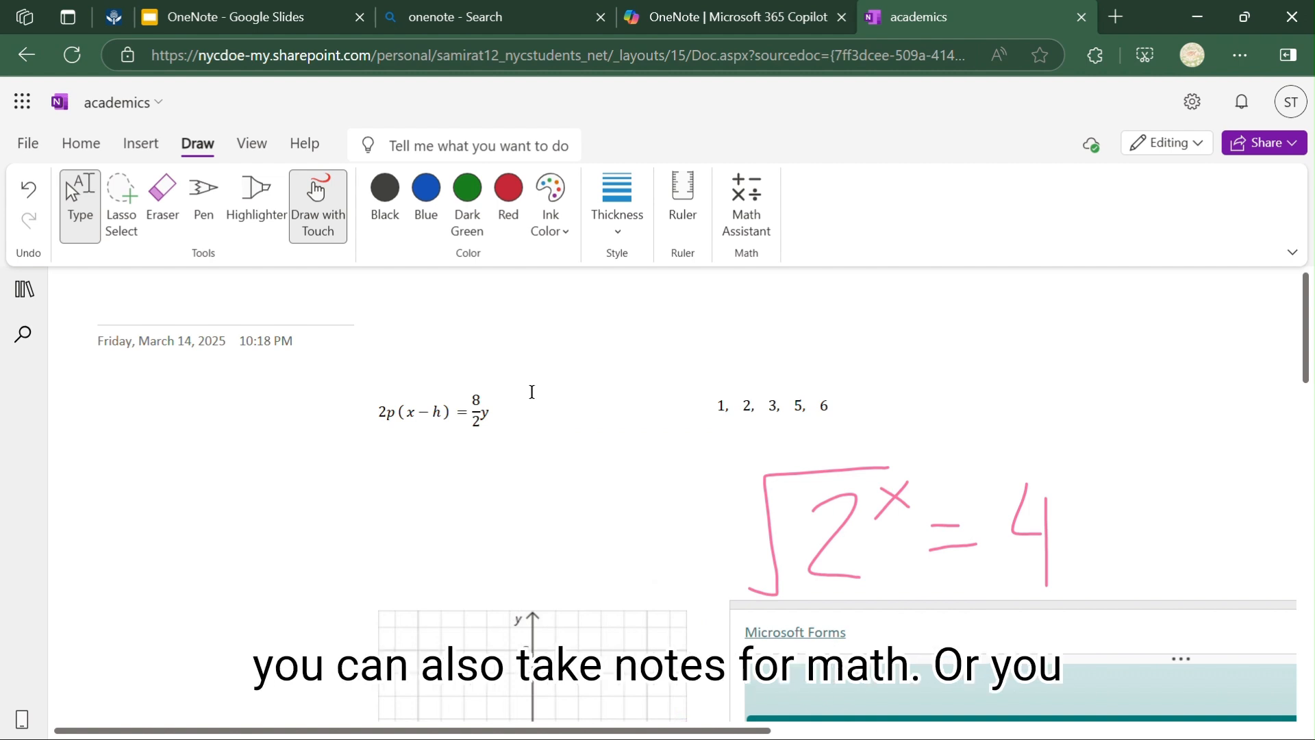
pyautogui.scroll(-2, 532, 392)
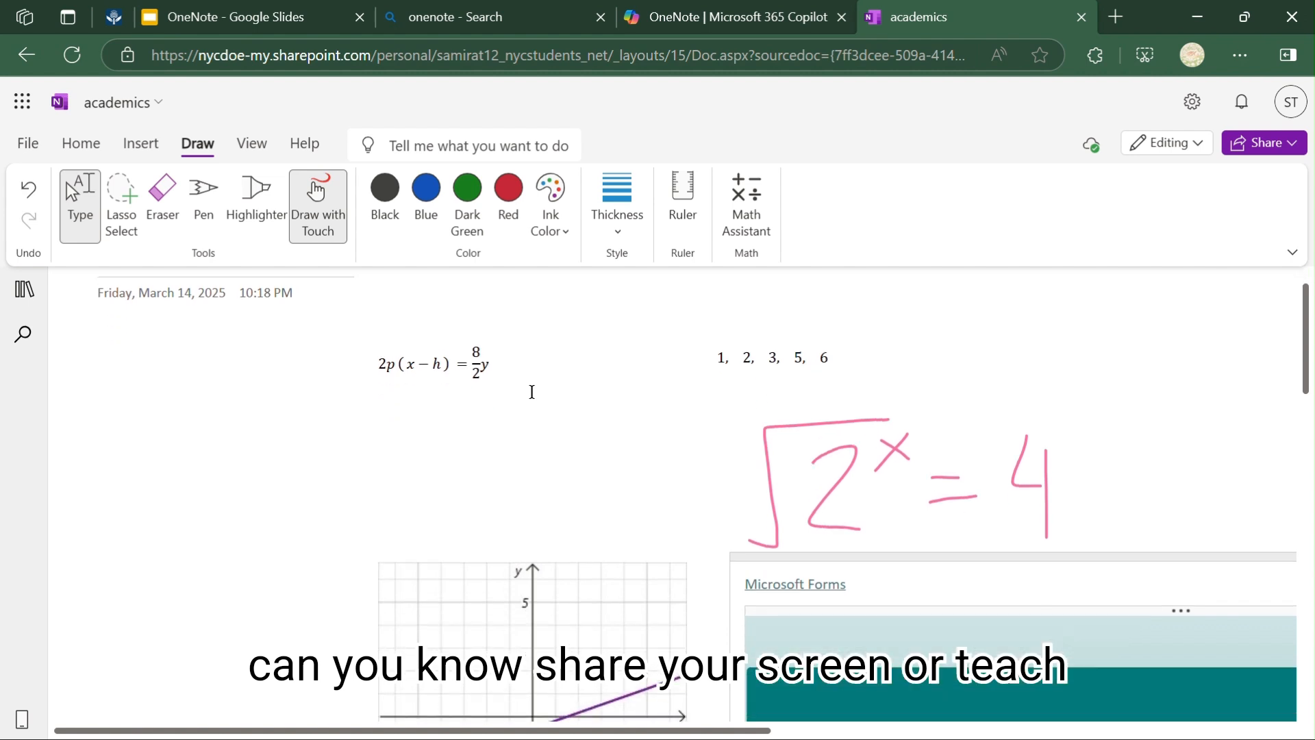
pyautogui.click(145, 145)
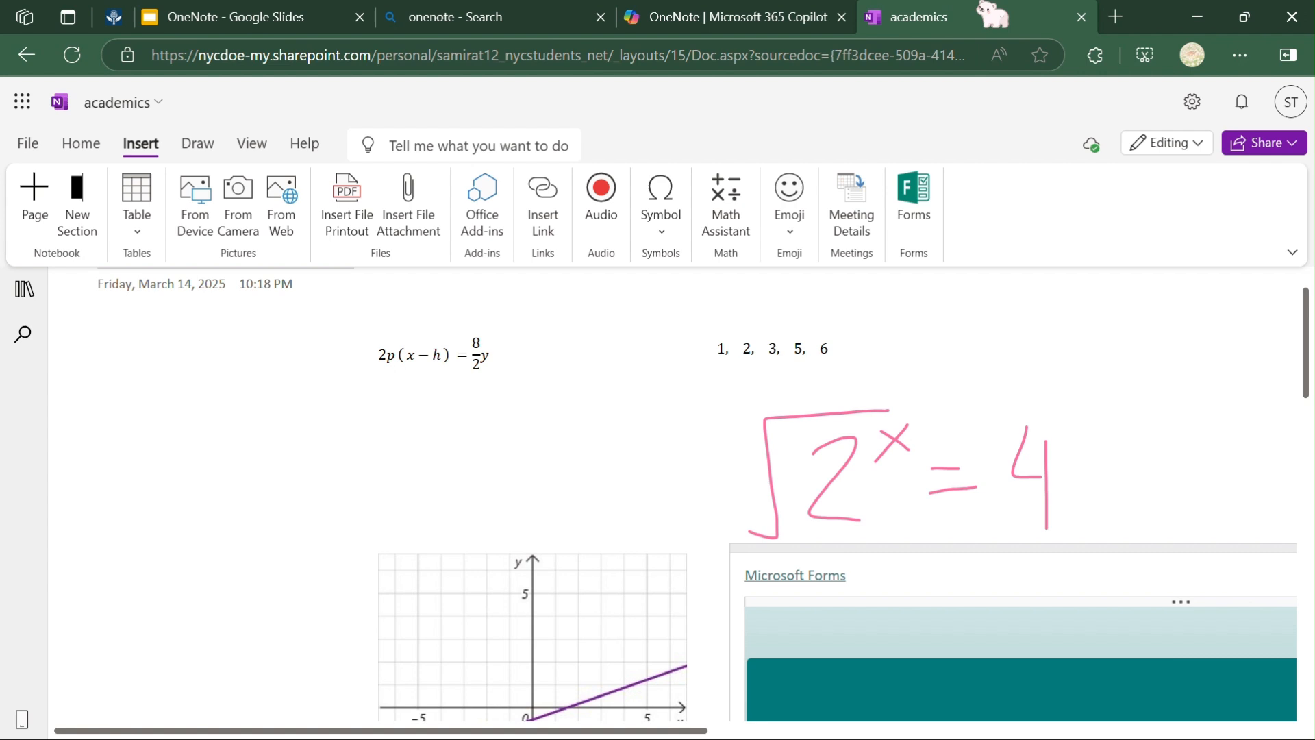
# Close the academics notebook and the OneNote start page, and open the OneNote download page from the Bing search results.
pyautogui.click(1082, 16)
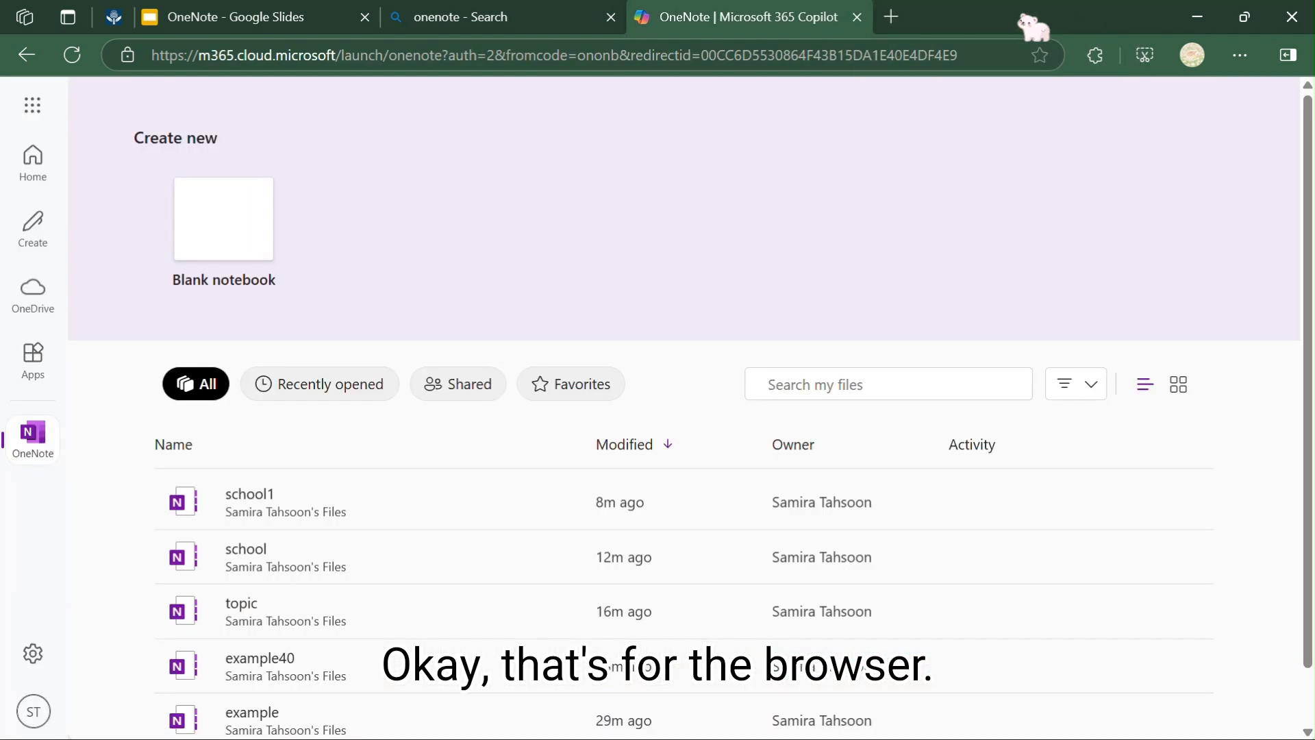
pyautogui.click(843, 16)
pyautogui.scroll(-2, 342, 455)
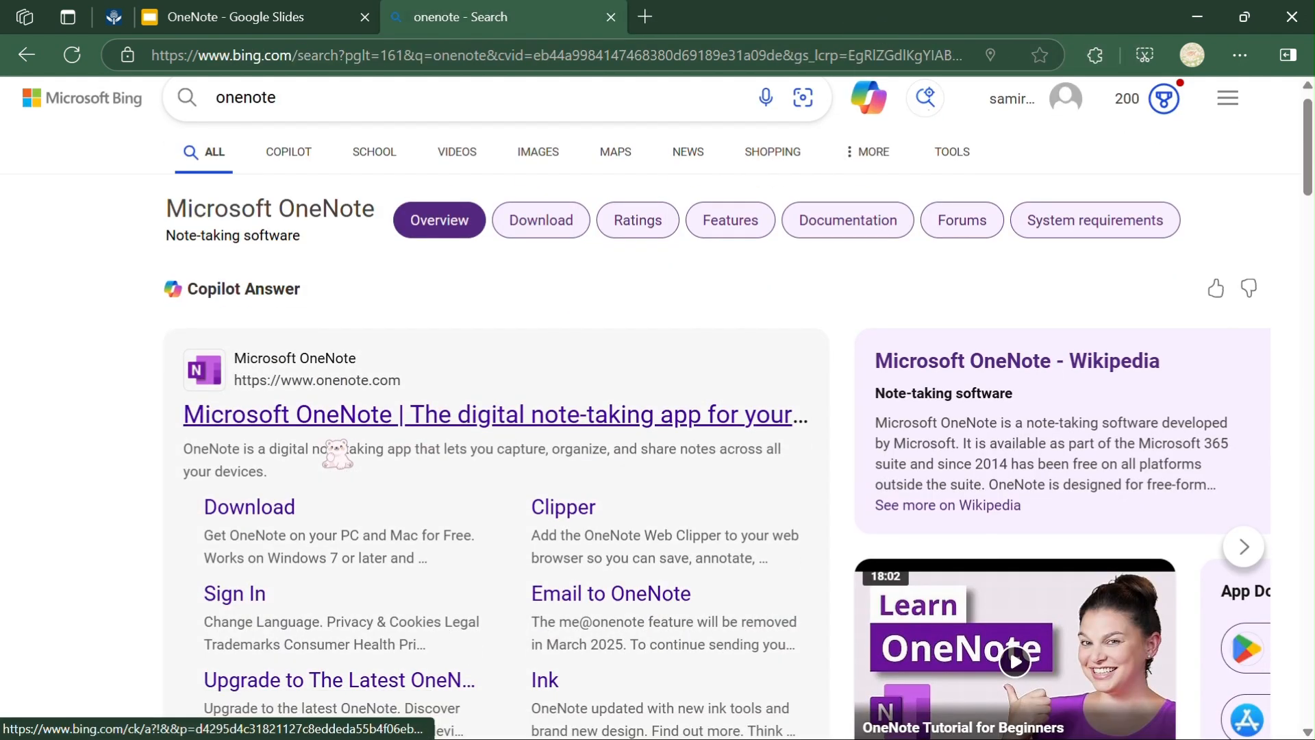
pyautogui.click(282, 432)
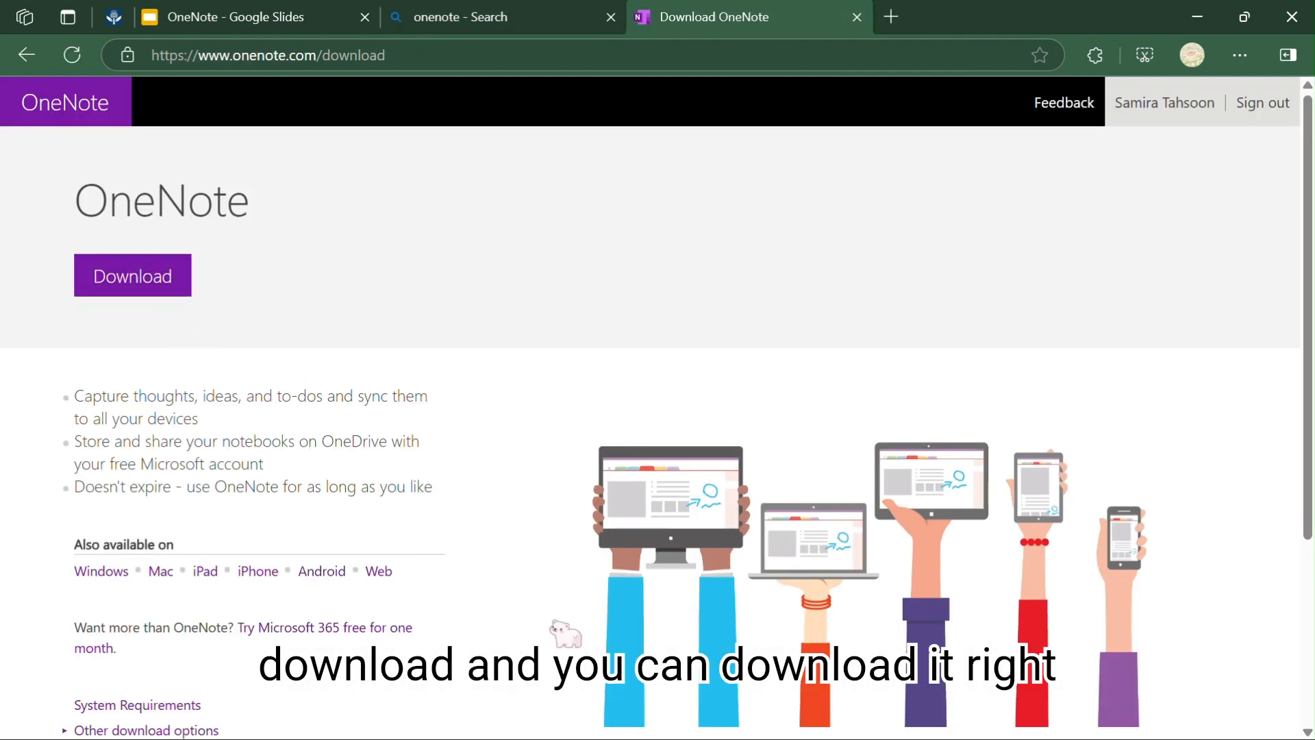
# Switch to the installed OneNote desktop app.
pyautogui.press('super')
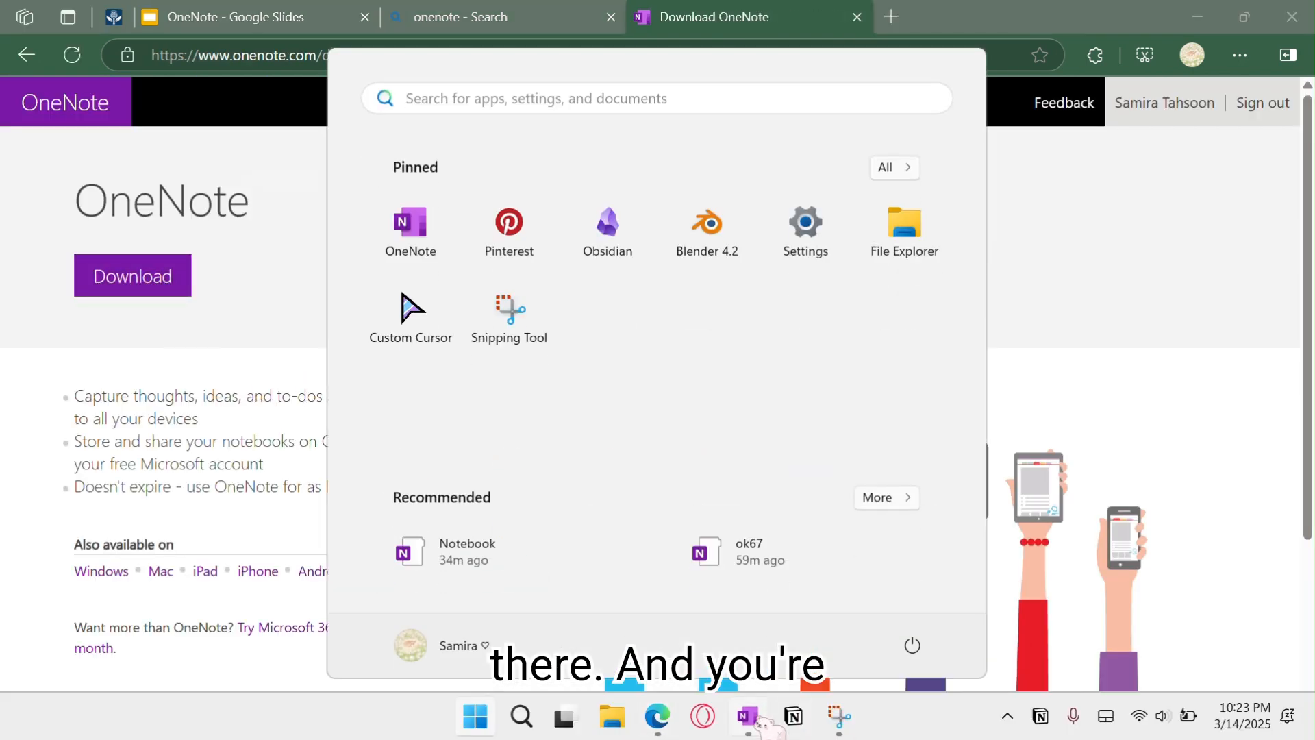
pyautogui.click(755, 718)
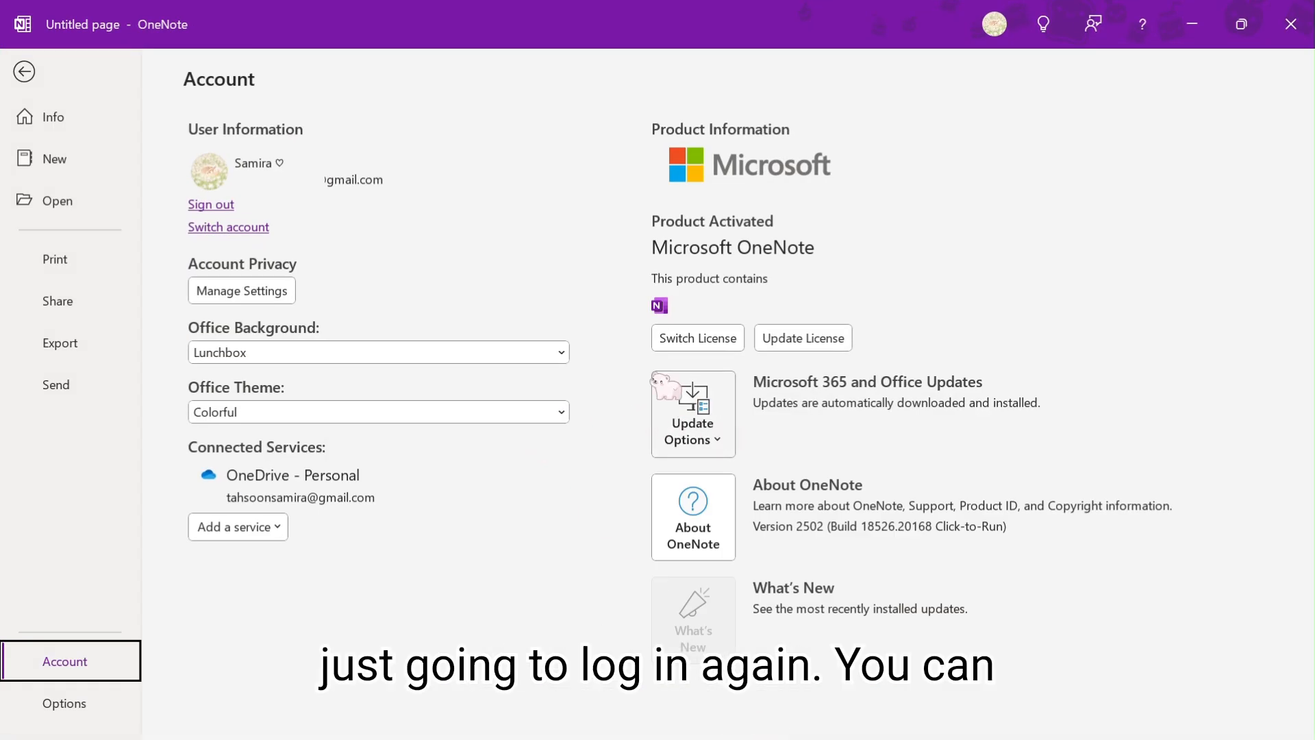
# Set the Office background to Spring and the Office theme to White, trying out the Dark Gray and Black themes first.
pyautogui.click(454, 351)
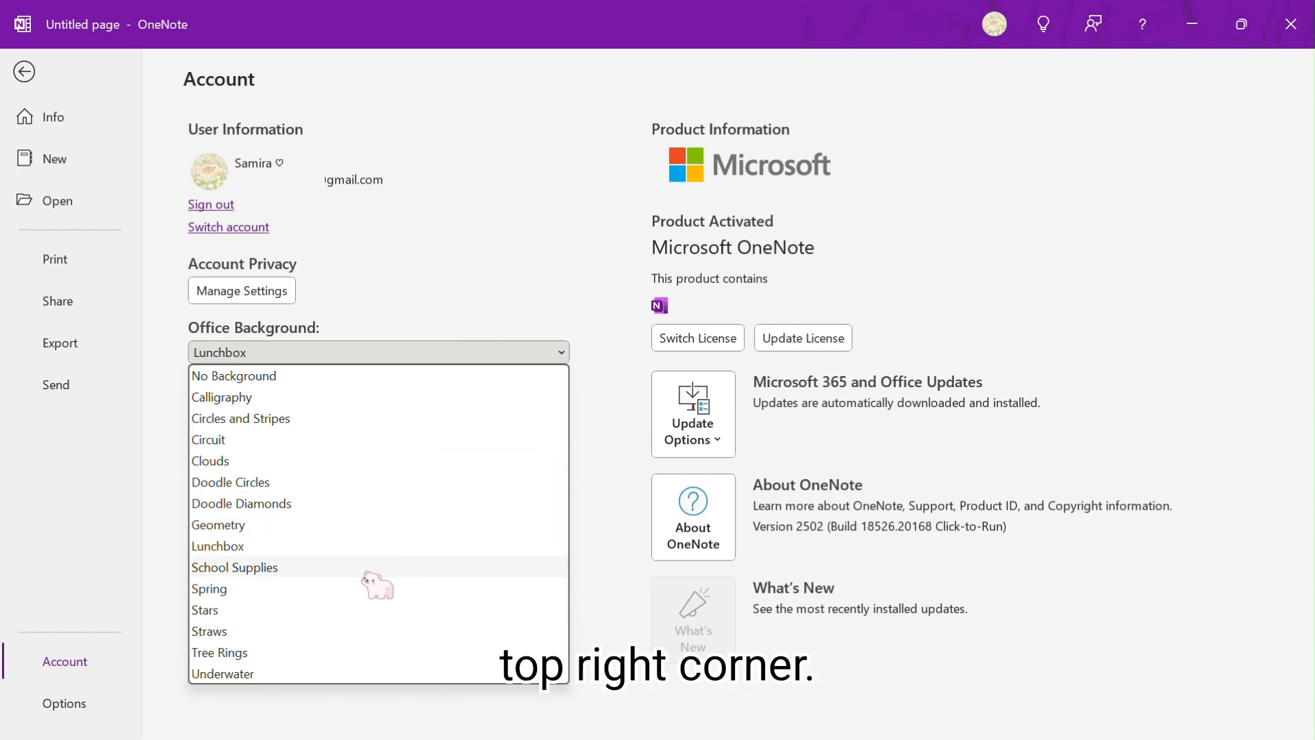
pyautogui.click(368, 591)
pyautogui.click(295, 411)
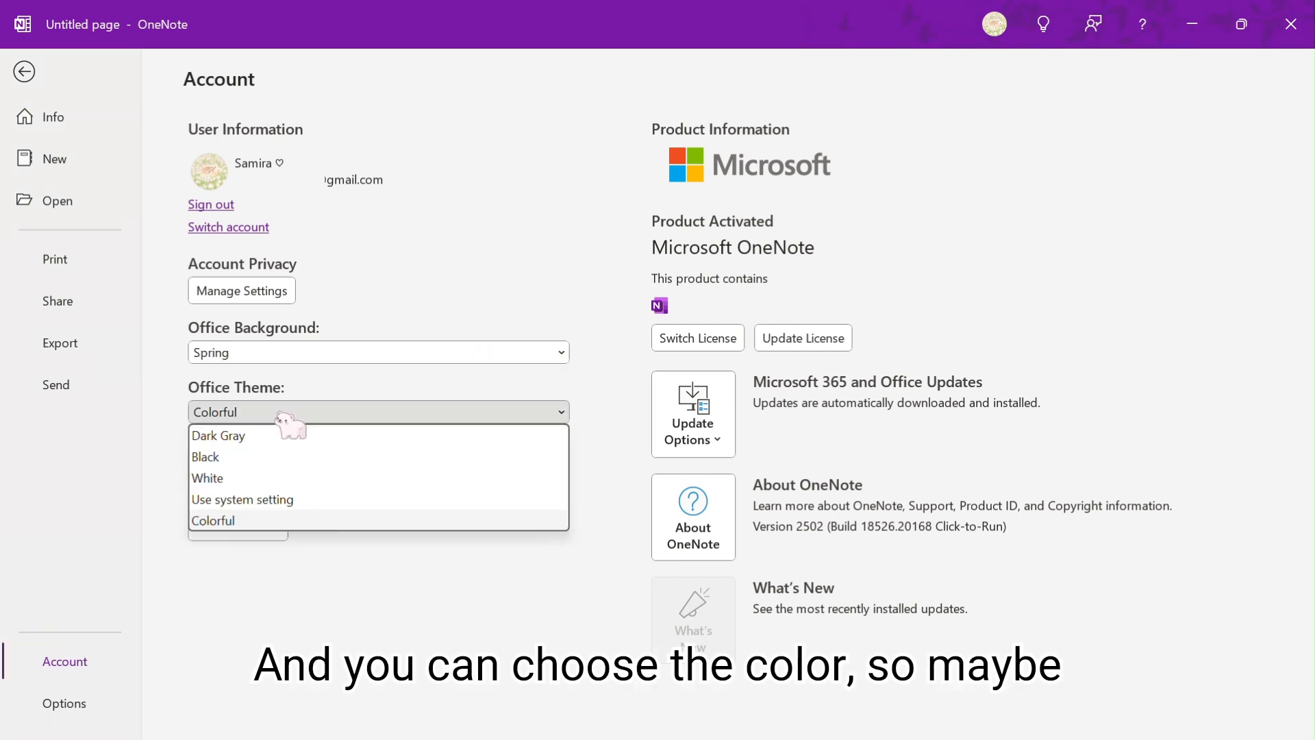
pyautogui.click(291, 435)
pyautogui.click(268, 414)
pyautogui.click(264, 457)
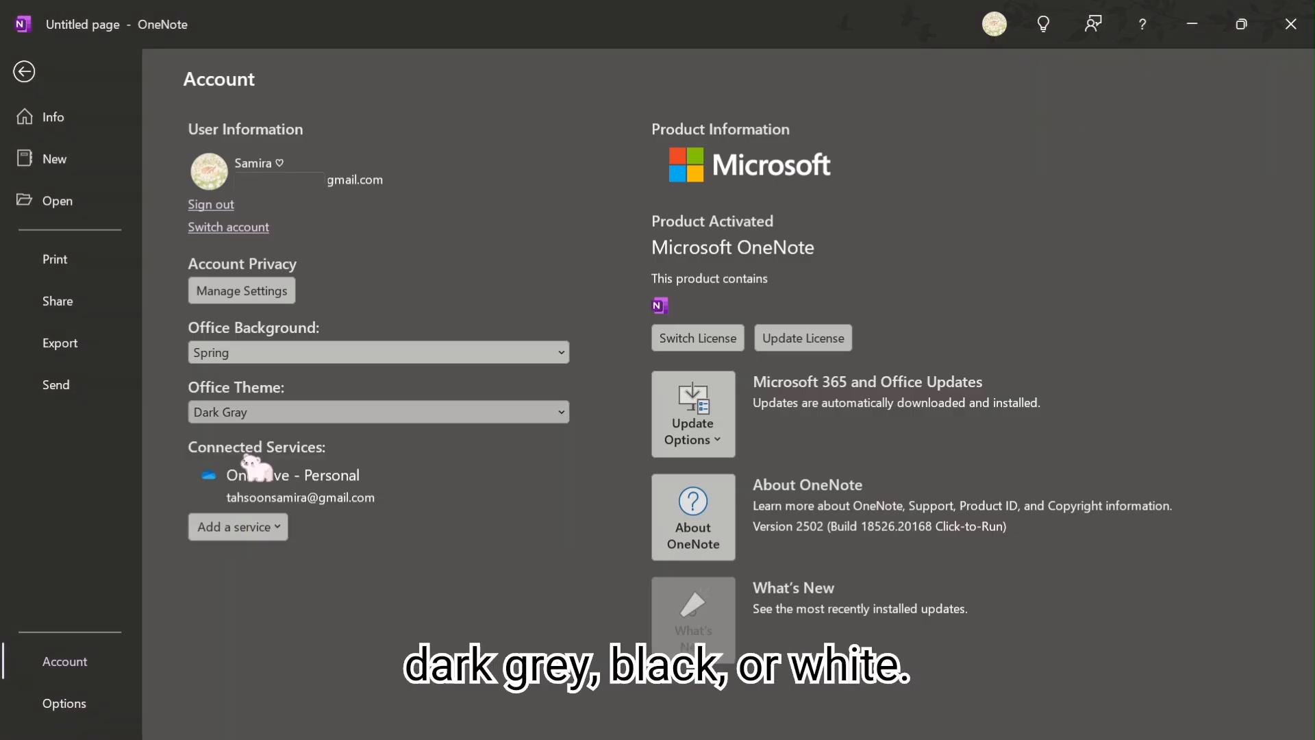
pyautogui.click(264, 412)
pyautogui.click(264, 478)
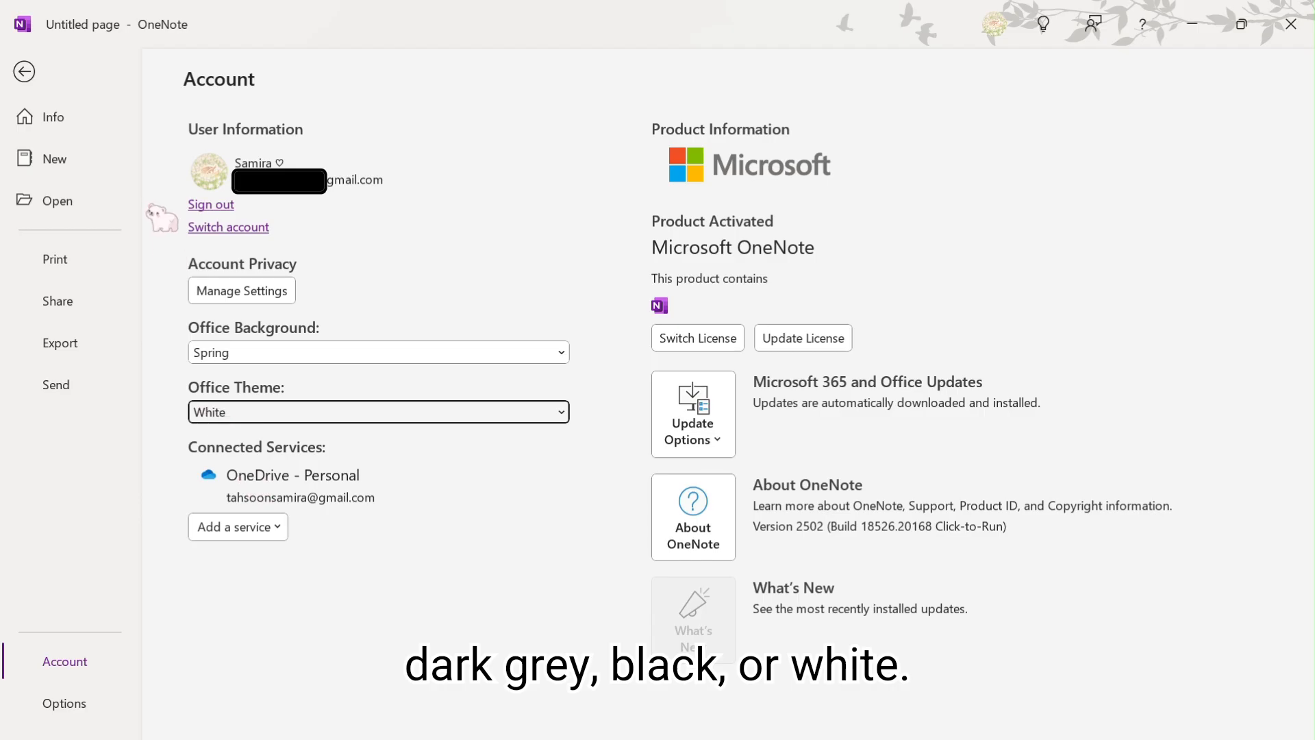
# Create a new notebook named example09509 on the personal OneDrive without sharing it with other people.
pyautogui.click(68, 161)
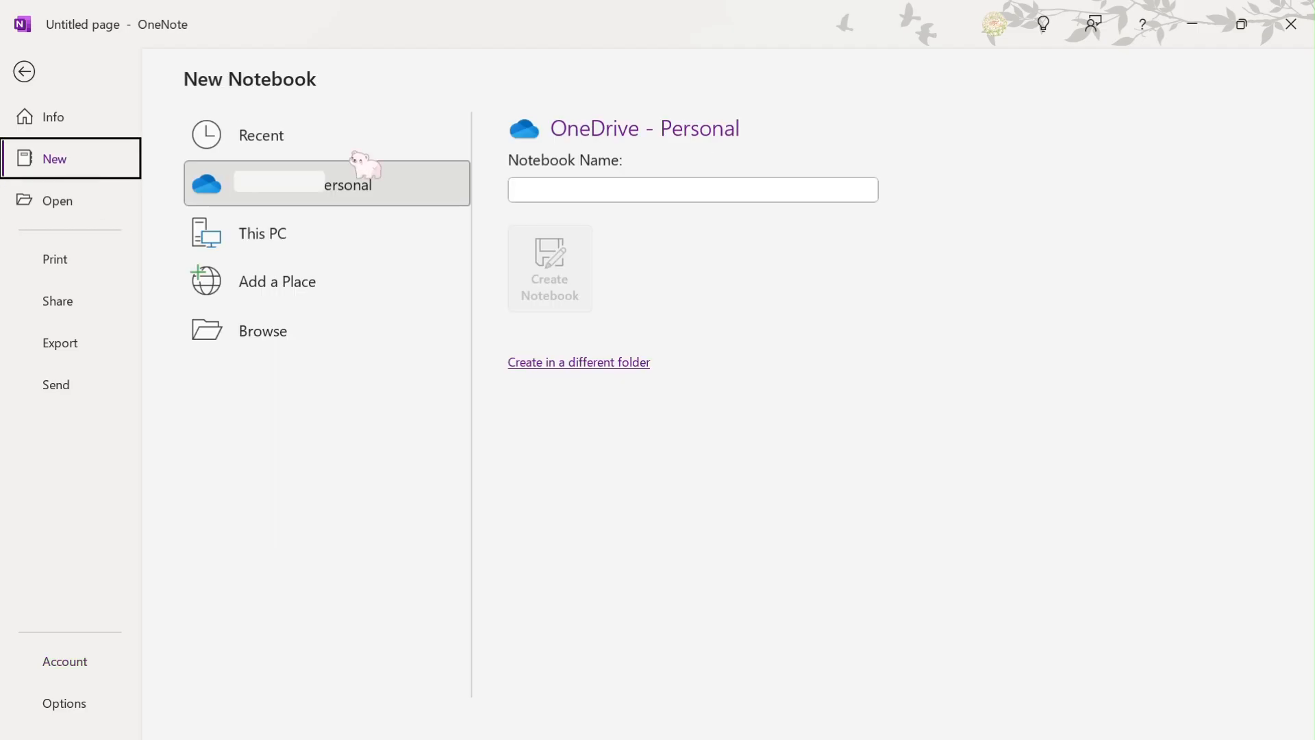
pyautogui.click(619, 187)
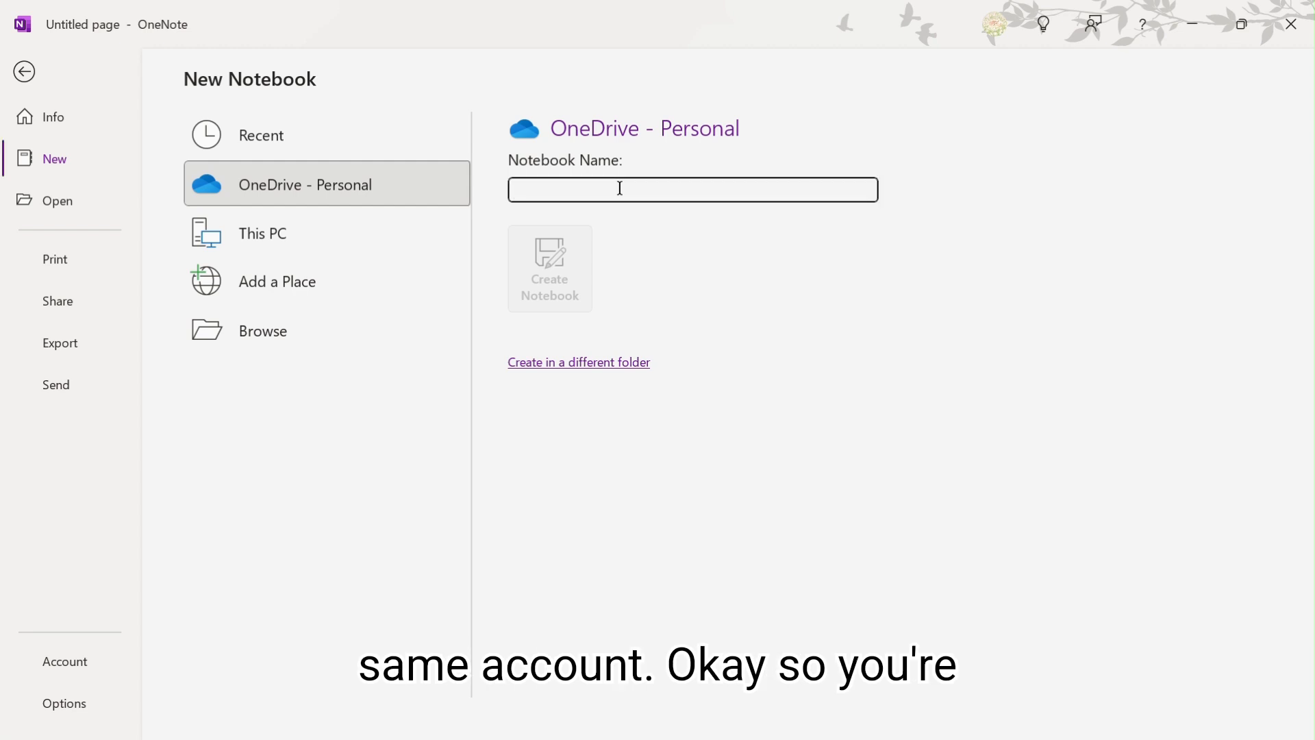
pyautogui.write('example09509')
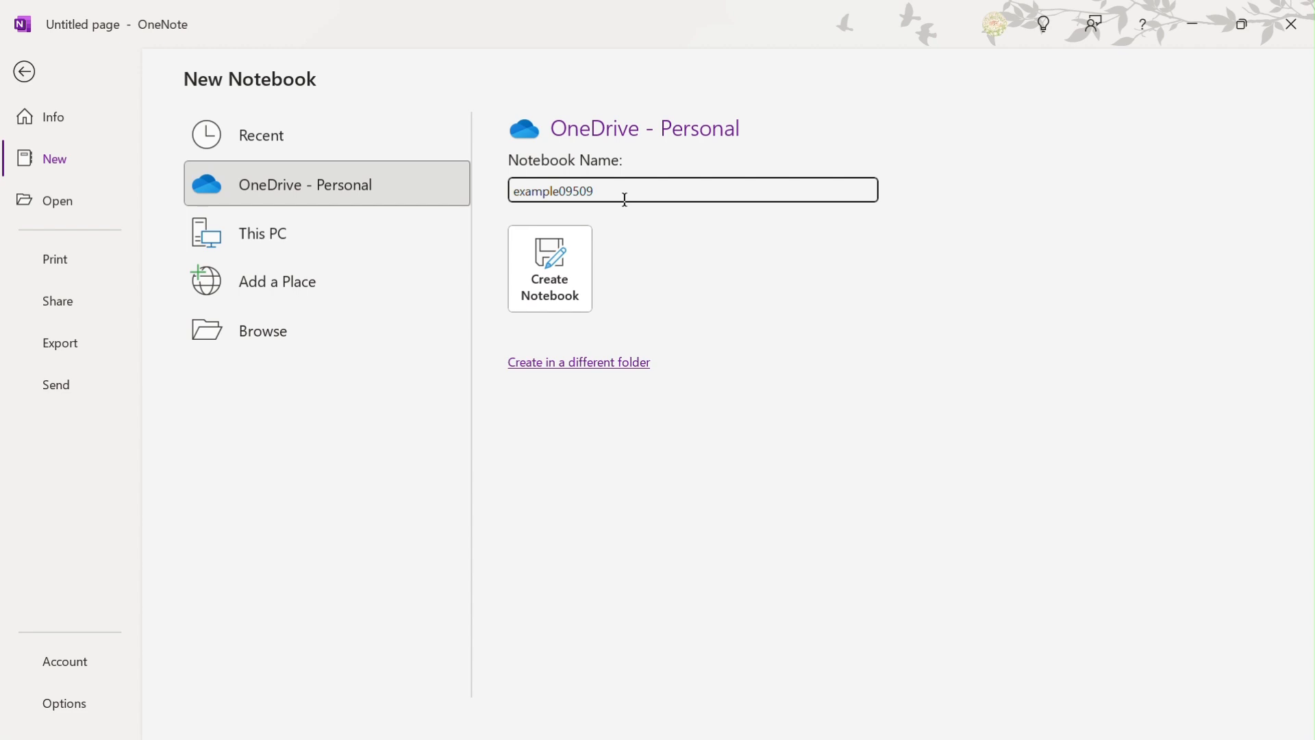
pyautogui.press('Tab')
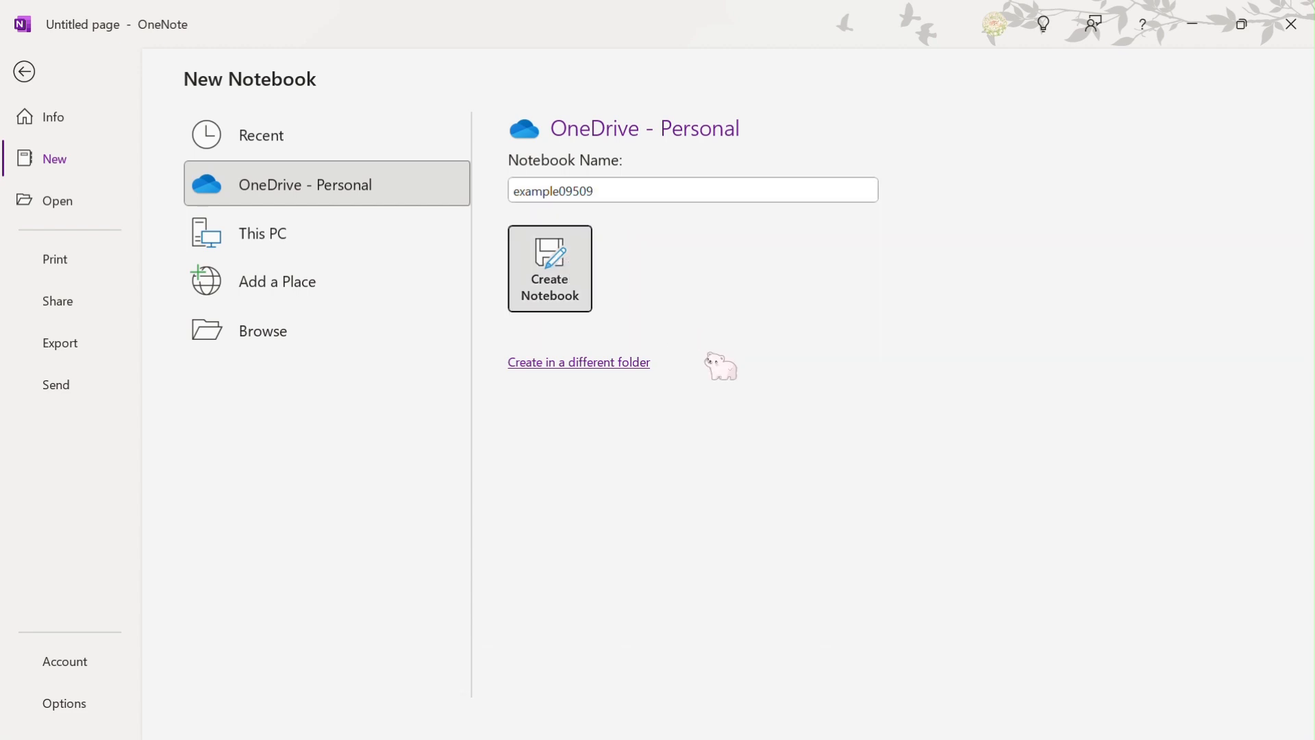
pyautogui.press('Return')
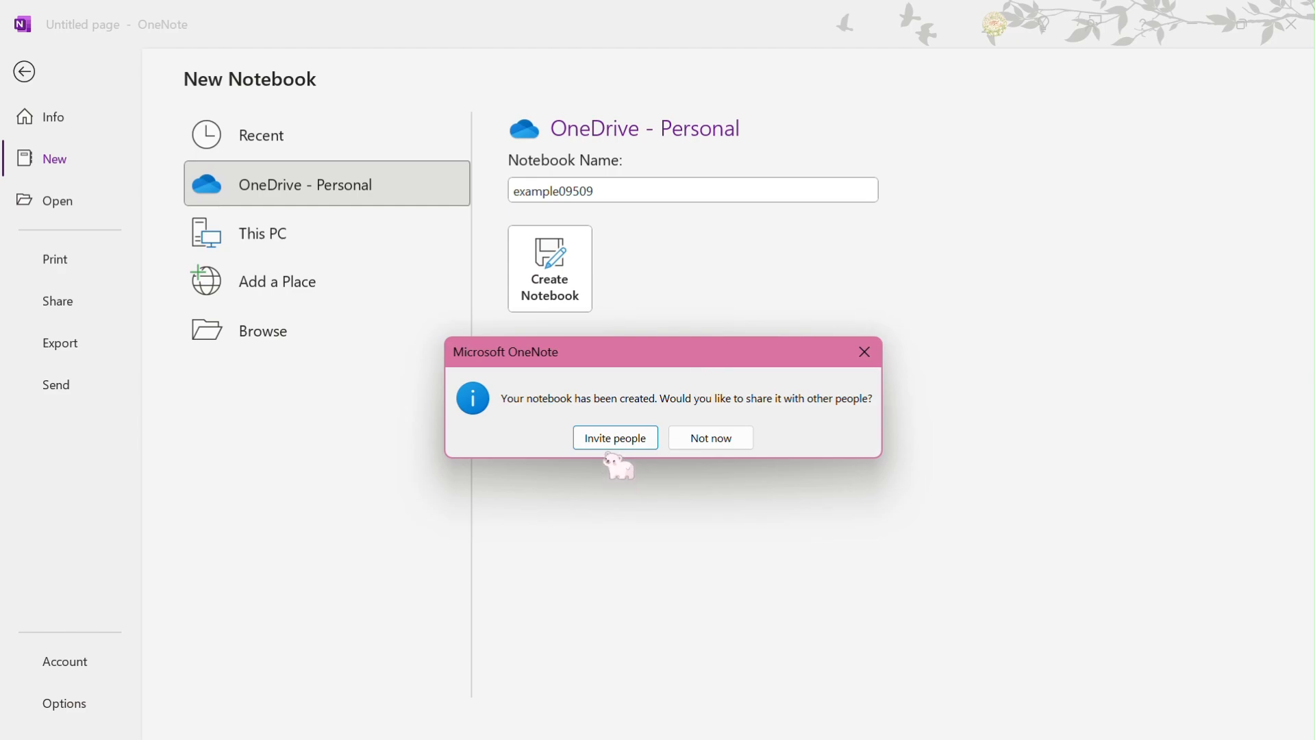
pyautogui.click(705, 439)
# Insert a screen clipping of the Food habits paragraph from the Britannica penguin article into the new notebook page.
pyautogui.click(82, 69)
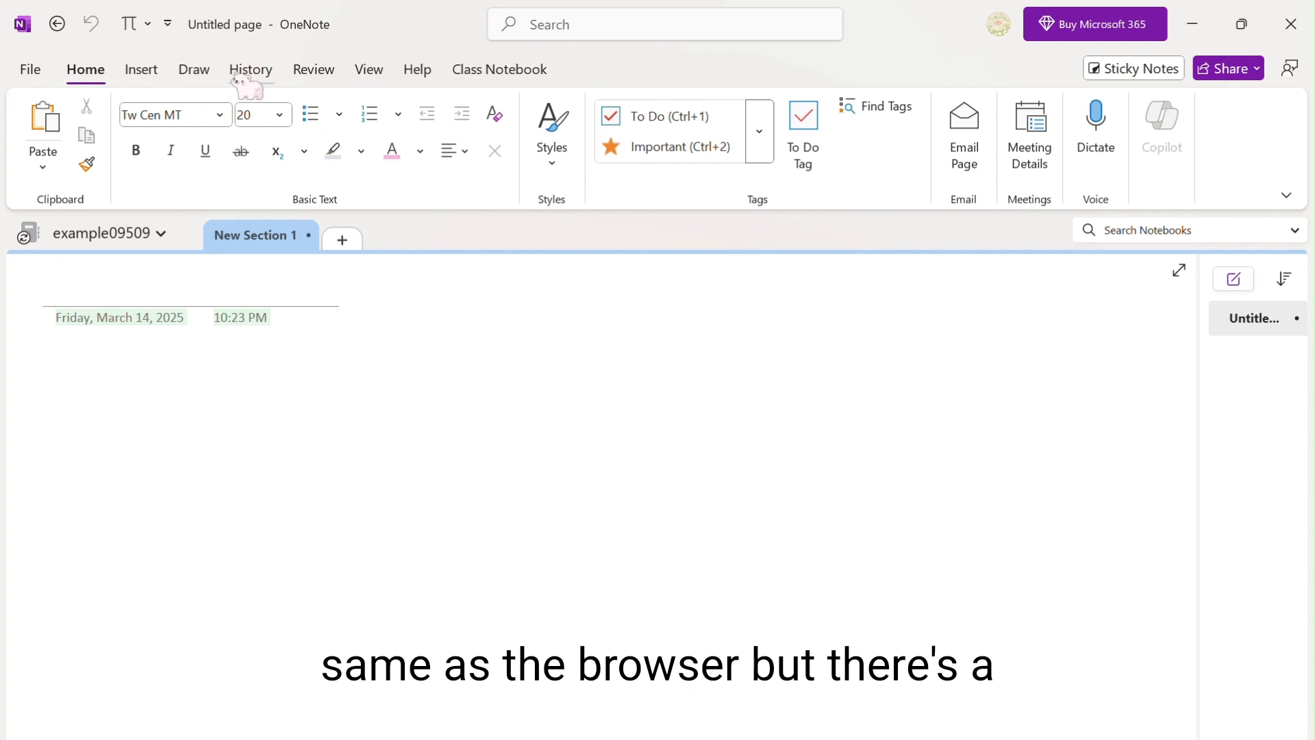
pyautogui.click(141, 69)
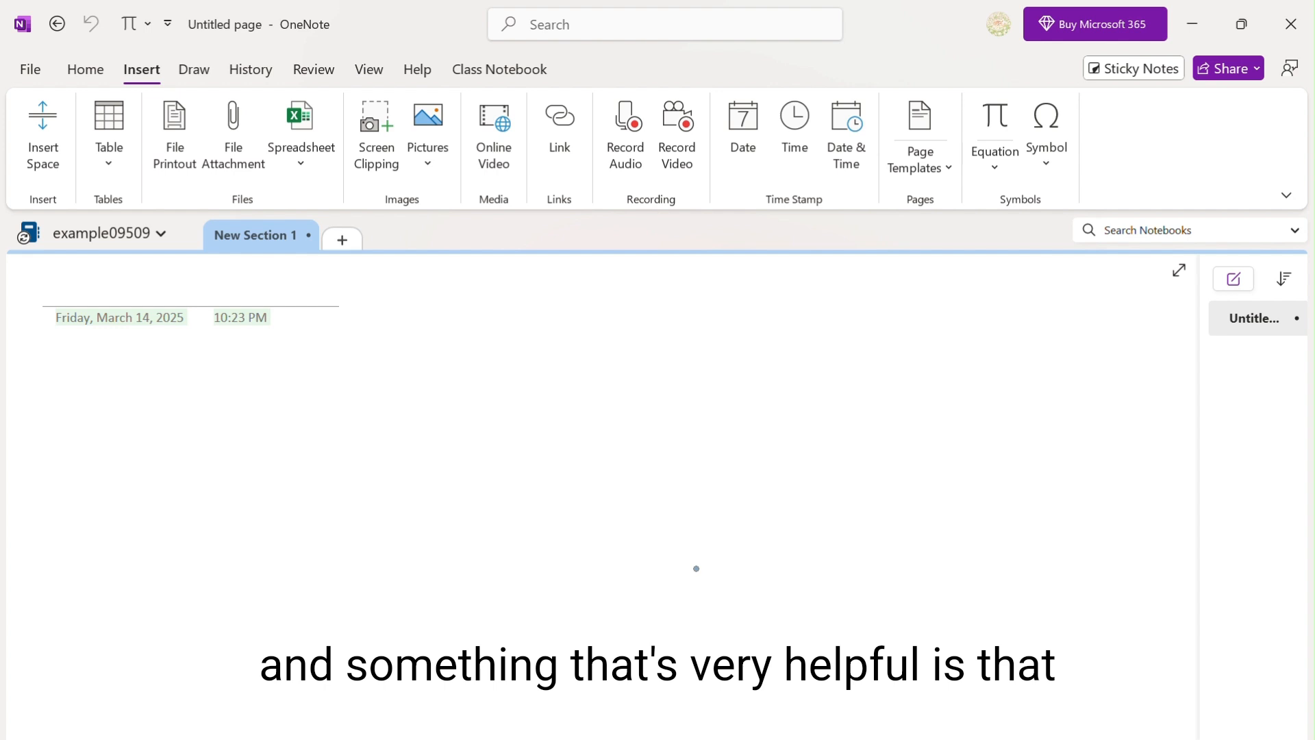
pyautogui.press('super')
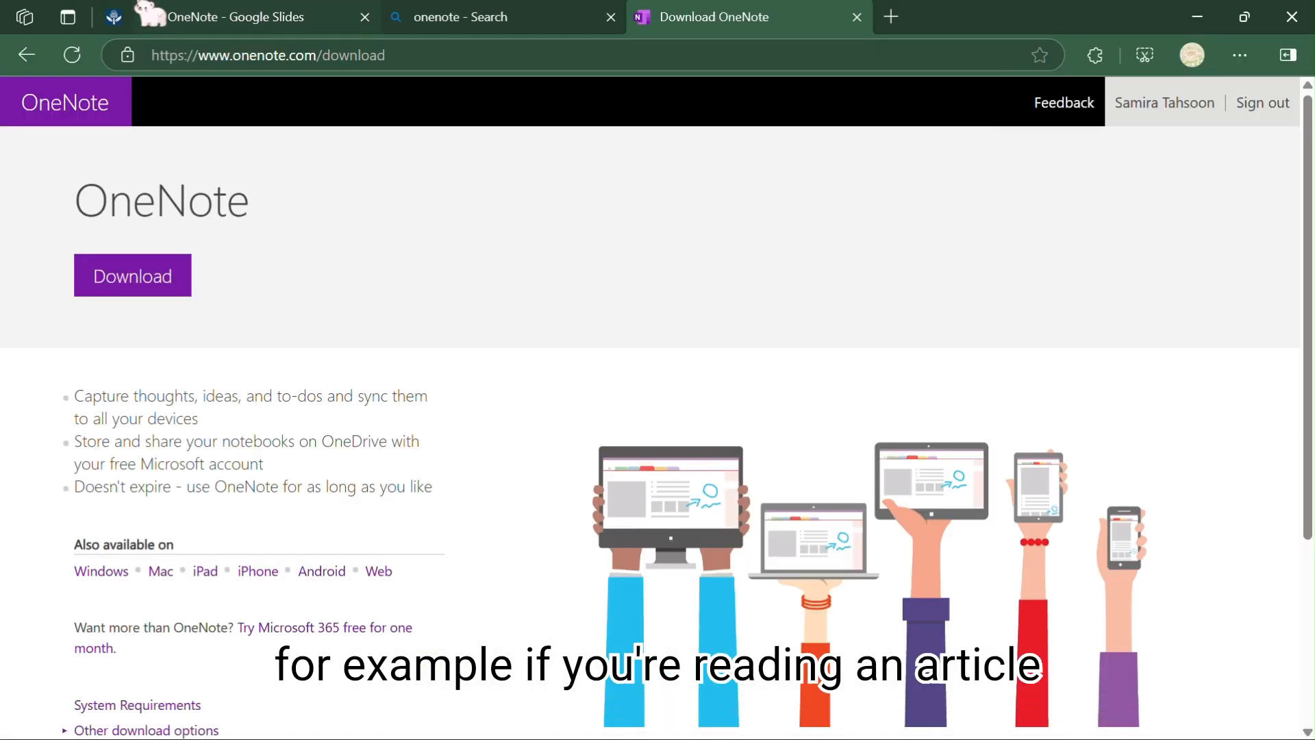
pyautogui.click(127, 15)
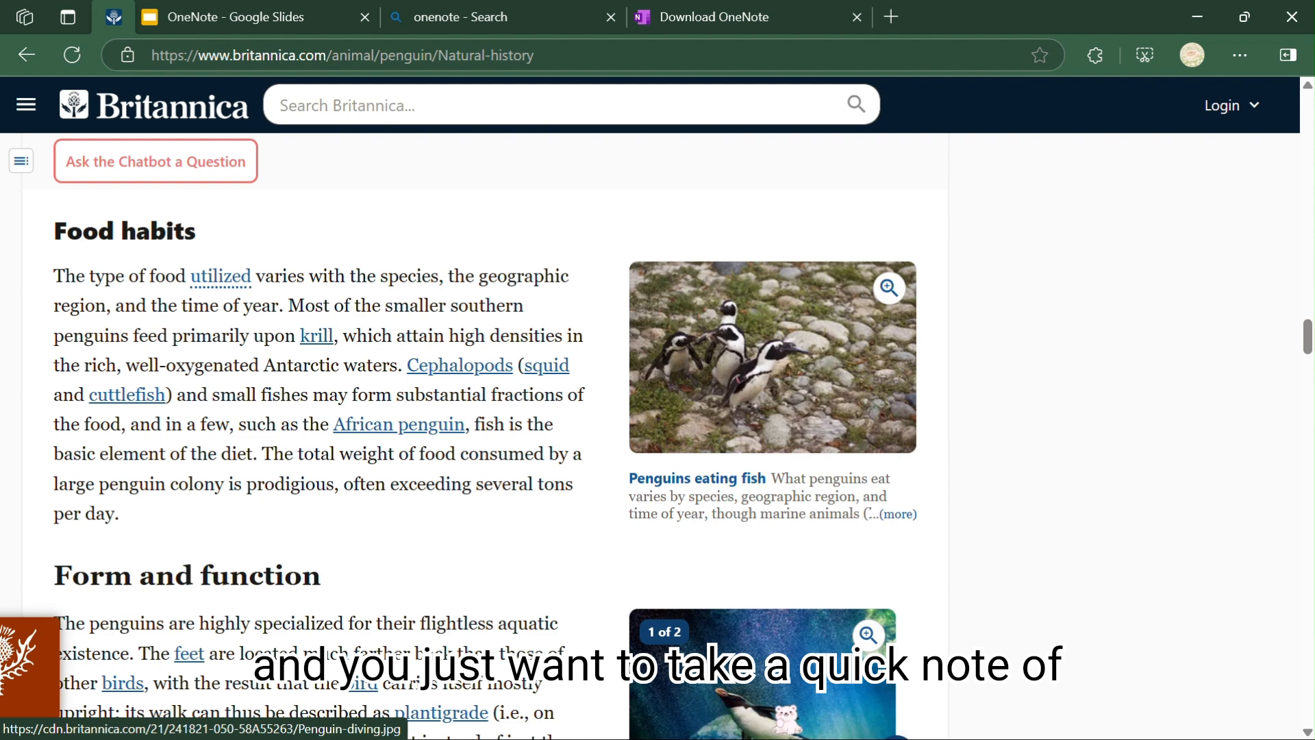
pyautogui.press('super')
pyautogui.click(411, 225)
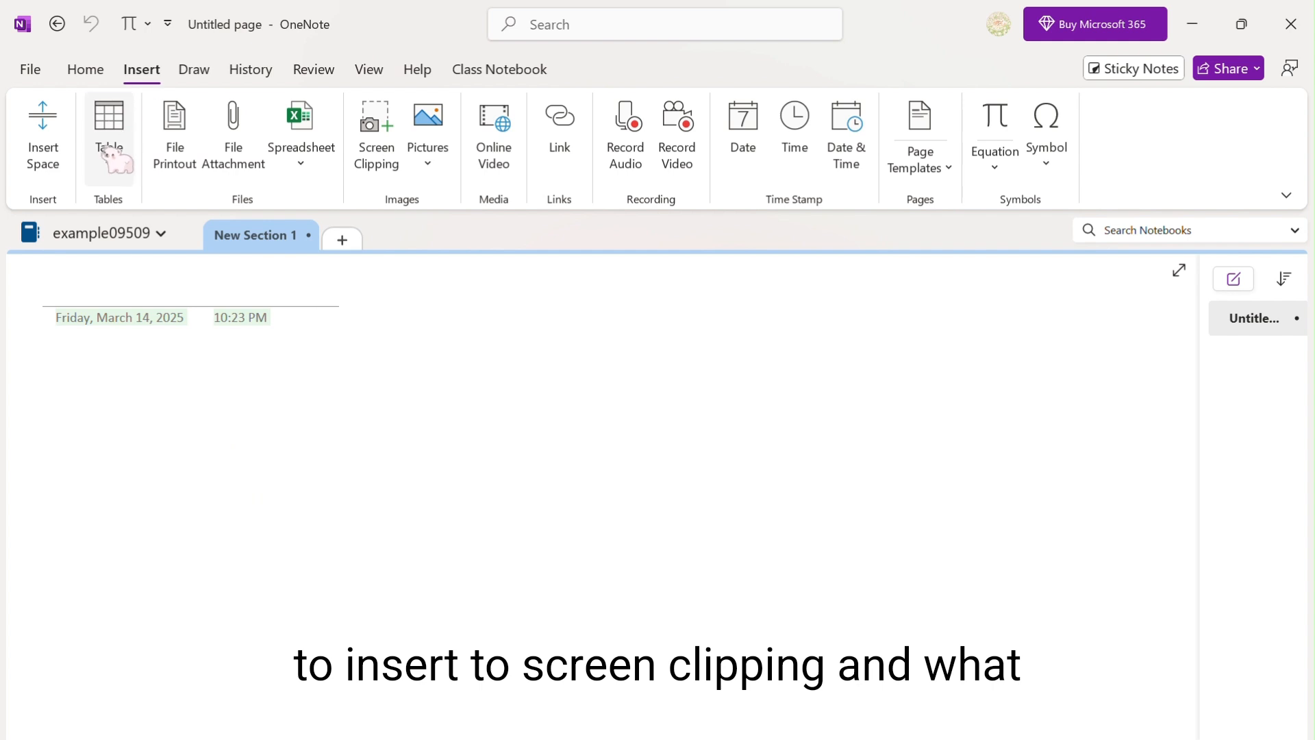
pyautogui.click(377, 162)
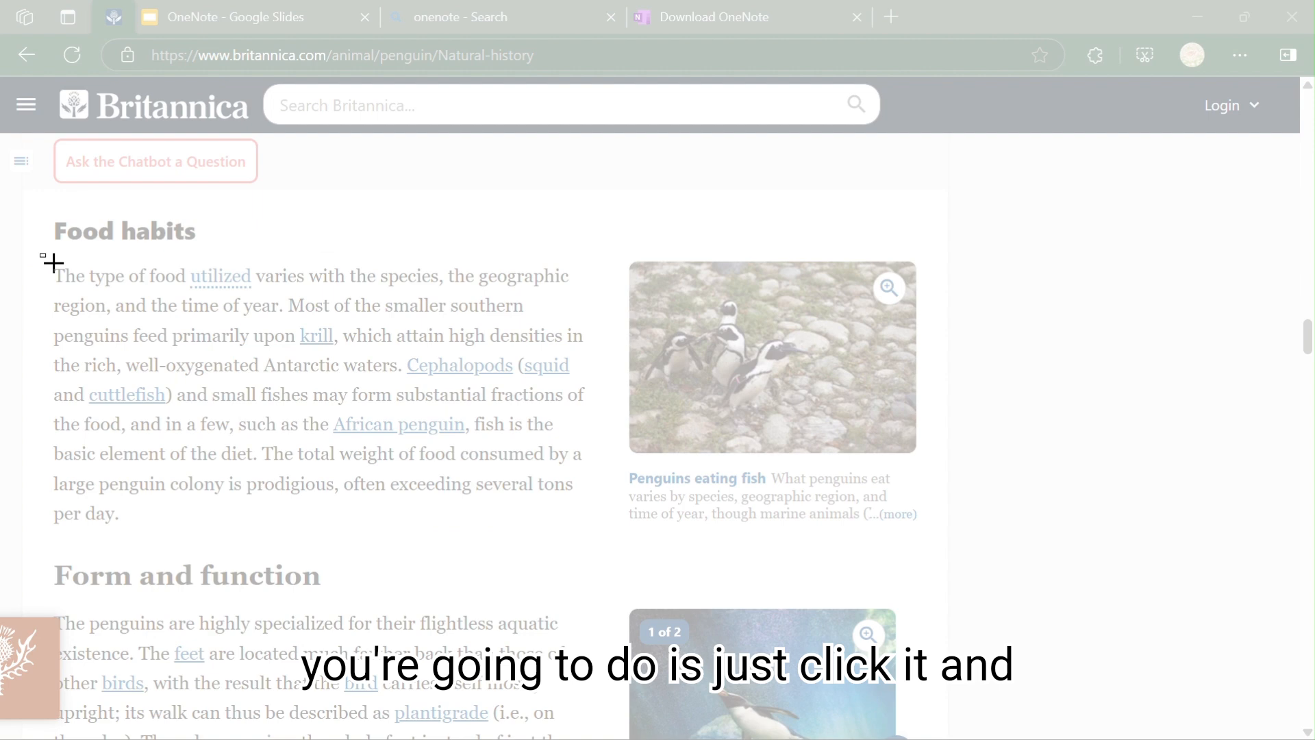
pyautogui.moveTo(40, 254); pyautogui.dragTo(606, 537)
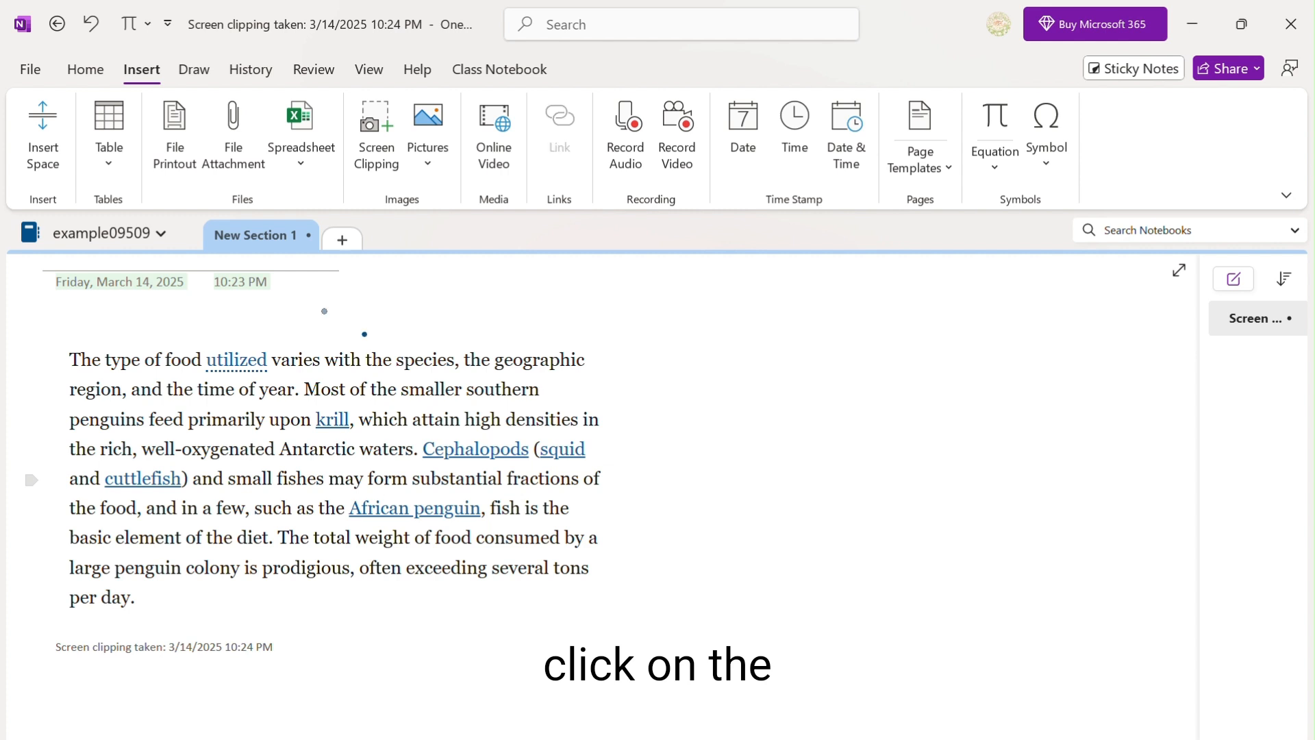
# Open the screen clipping's alternative text and copy the machine-generated paragraph from its description, leaving out the heading line.
pyautogui.click(194, 72)
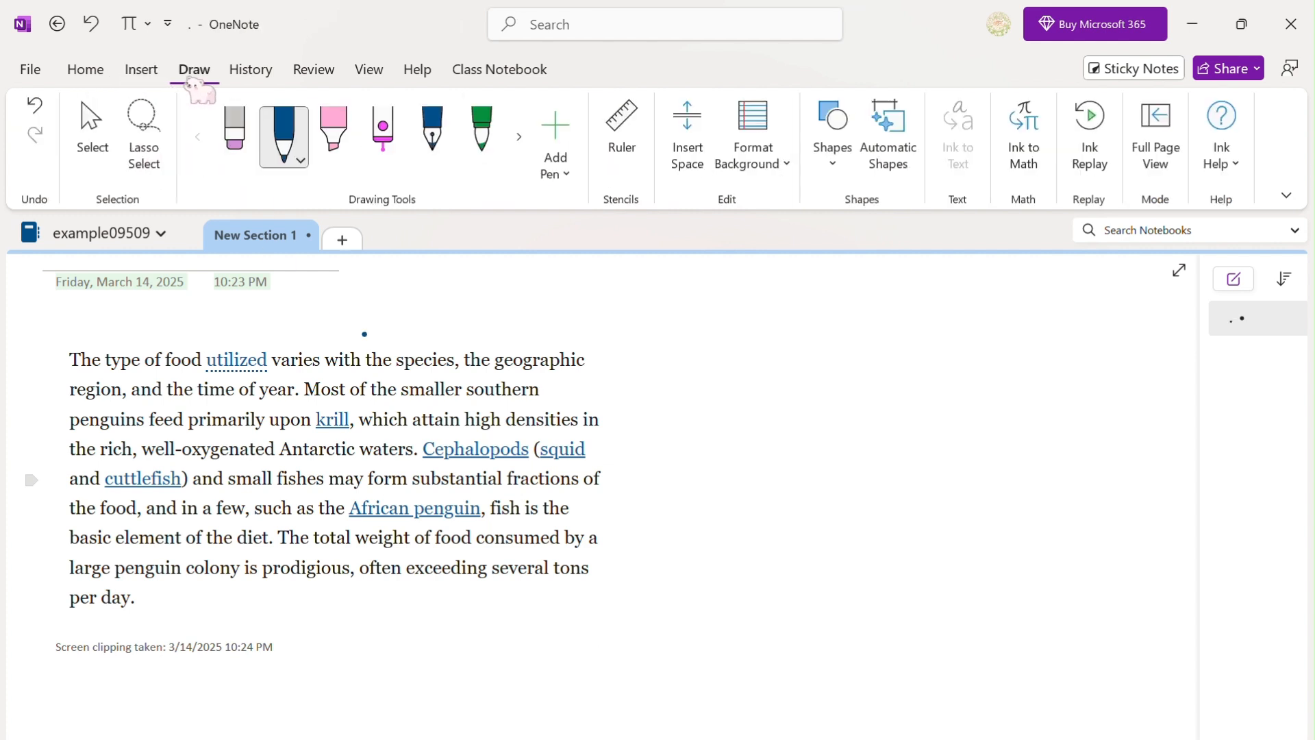
pyautogui.click(91, 137)
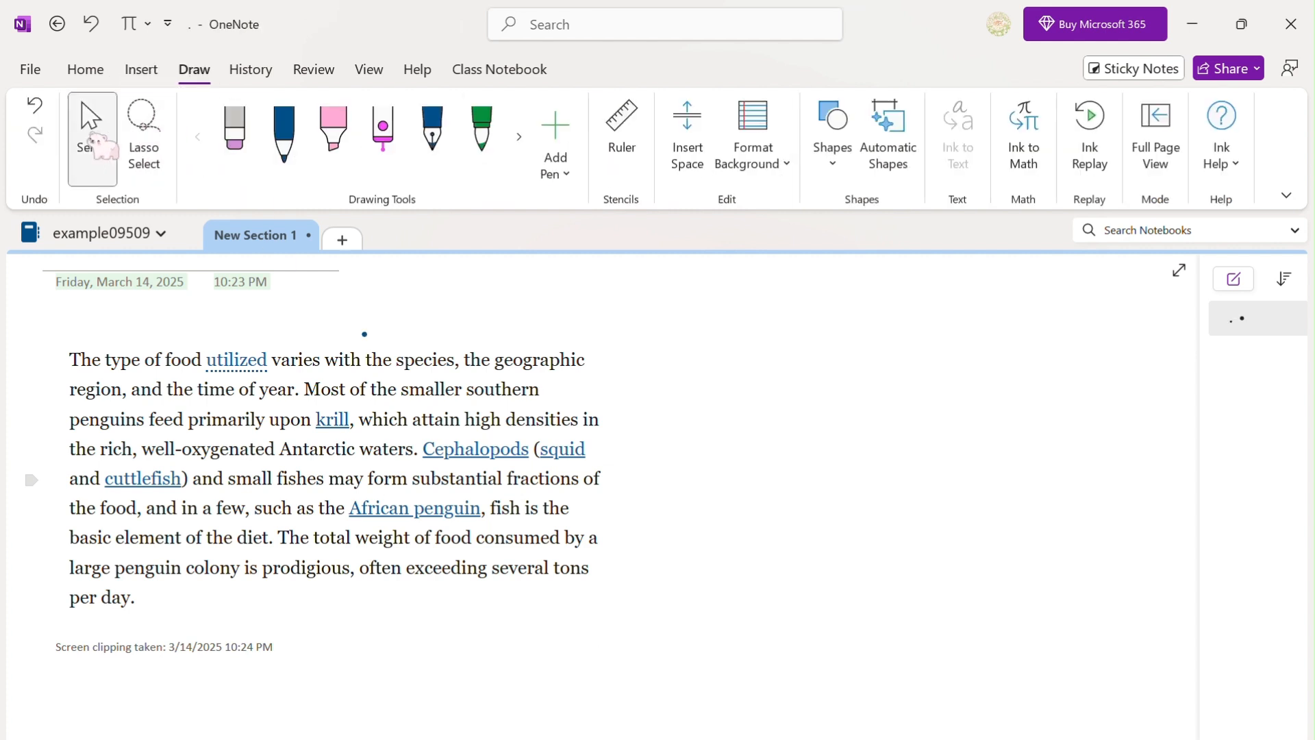
pyautogui.rightClick(363, 397)
pyautogui.click(438, 688)
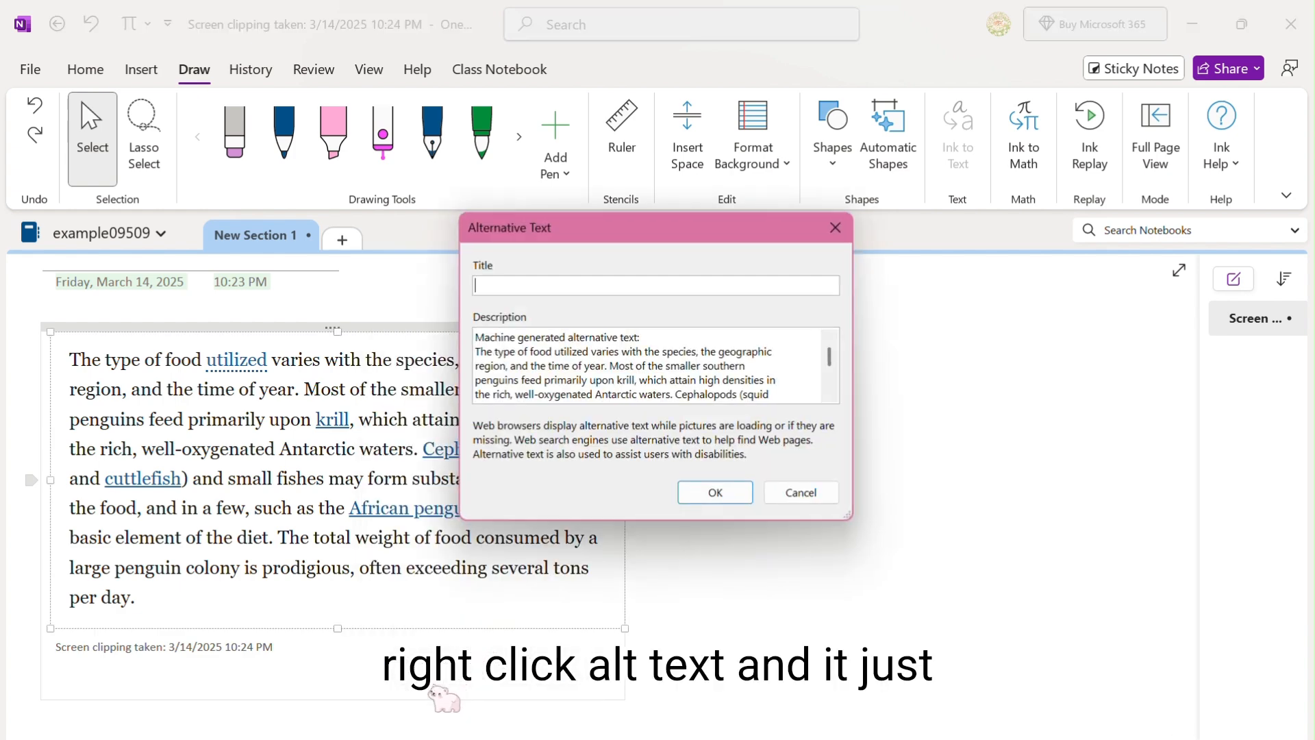
pyautogui.tripleClick(503, 352)
pyautogui.click(503, 351)
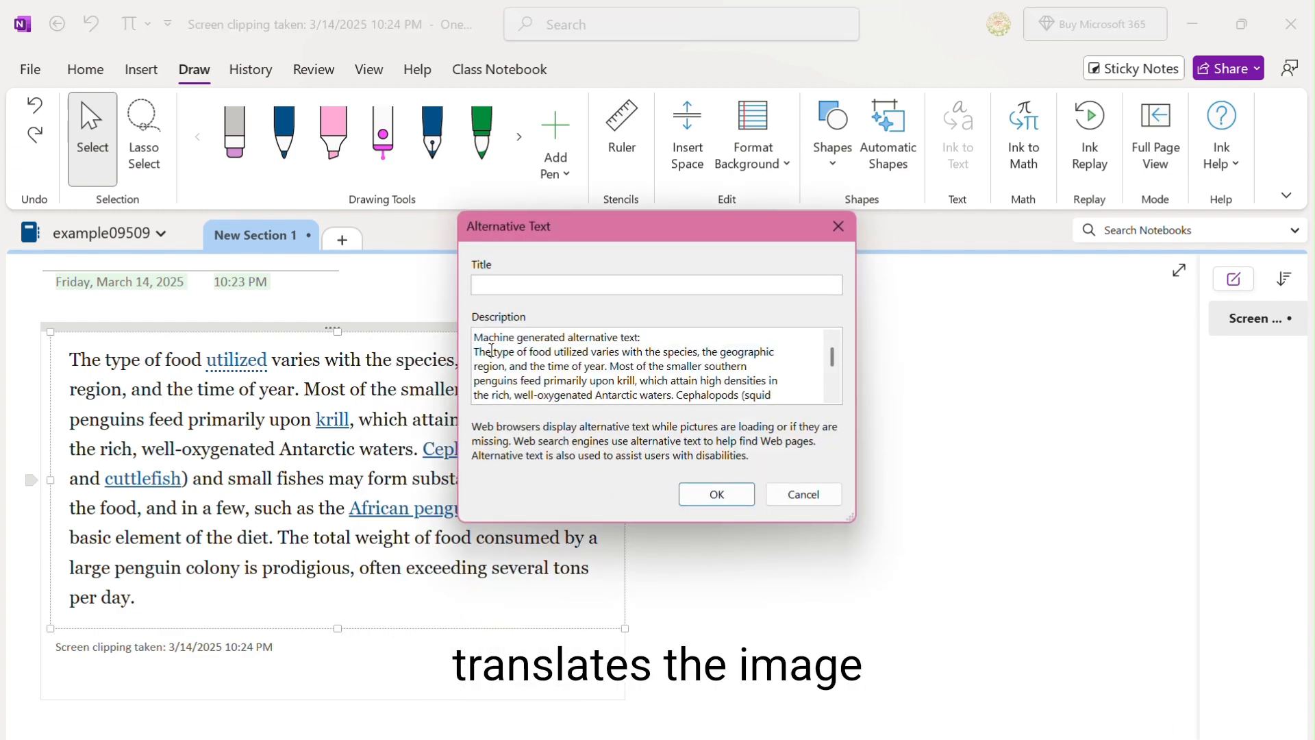
pyautogui.scroll(-2, 493, 354)
pyautogui.moveTo(515, 396); pyautogui.dragTo(473, 351)
pyautogui.hotkey('ctrl', 'c')
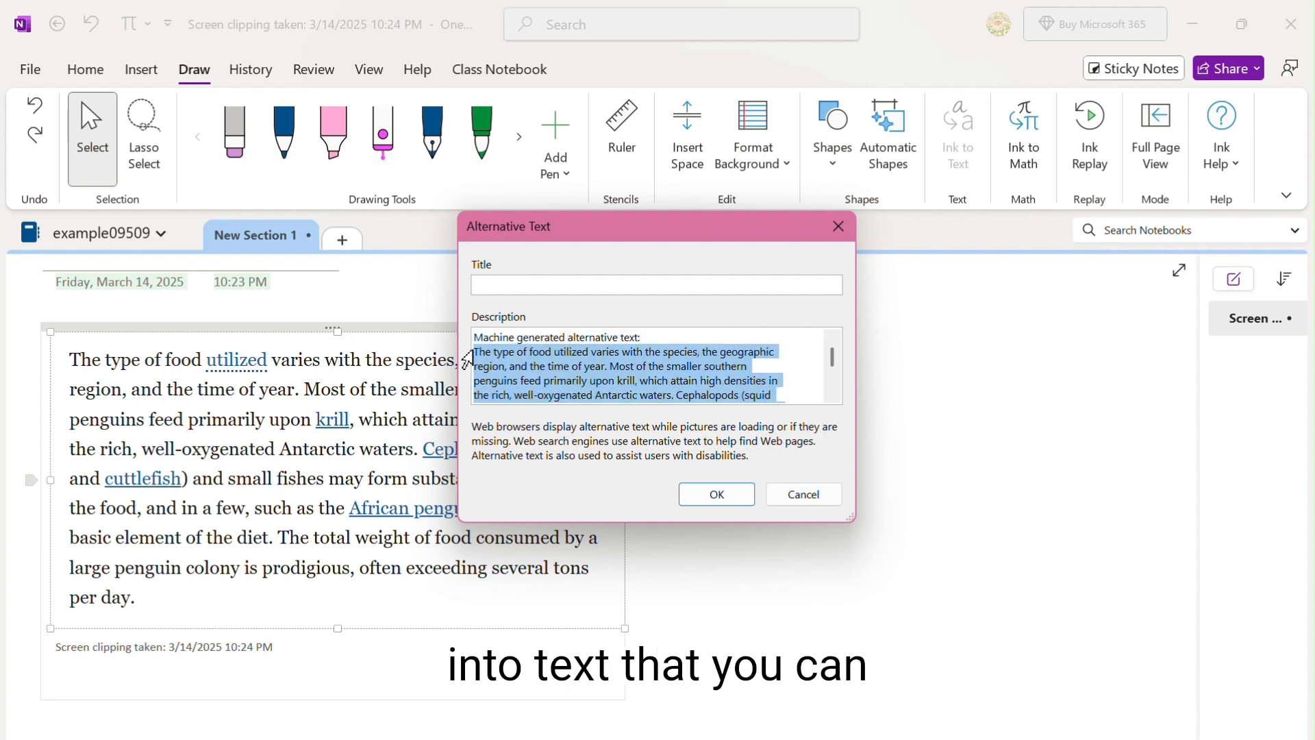
pyautogui.click(729, 495)
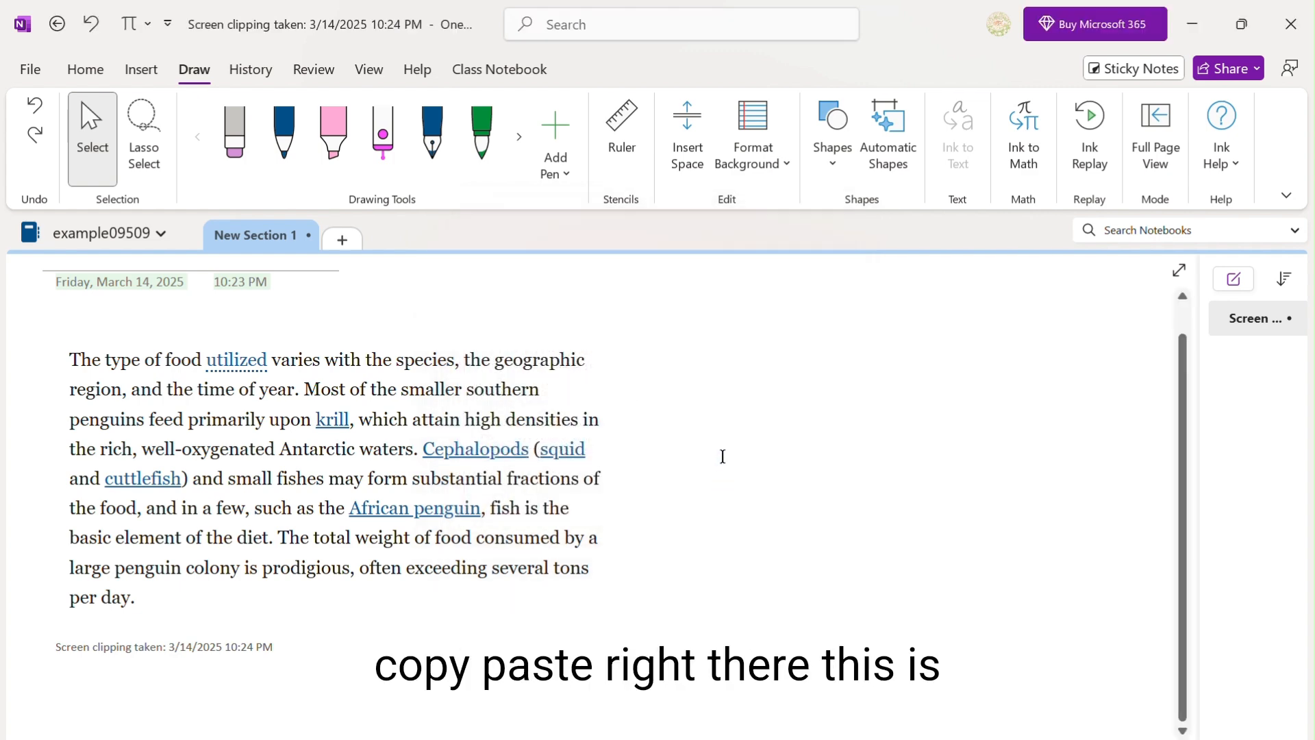
# Paste the copied paragraph on the page beside the screen clipping and line it up with the clipping's first line.
pyautogui.click(723, 456)
pyautogui.hotkey('ctrl', 'v')
pyautogui.moveTo(774, 439); pyautogui.dragTo(768, 353)
pyautogui.click(906, 541)
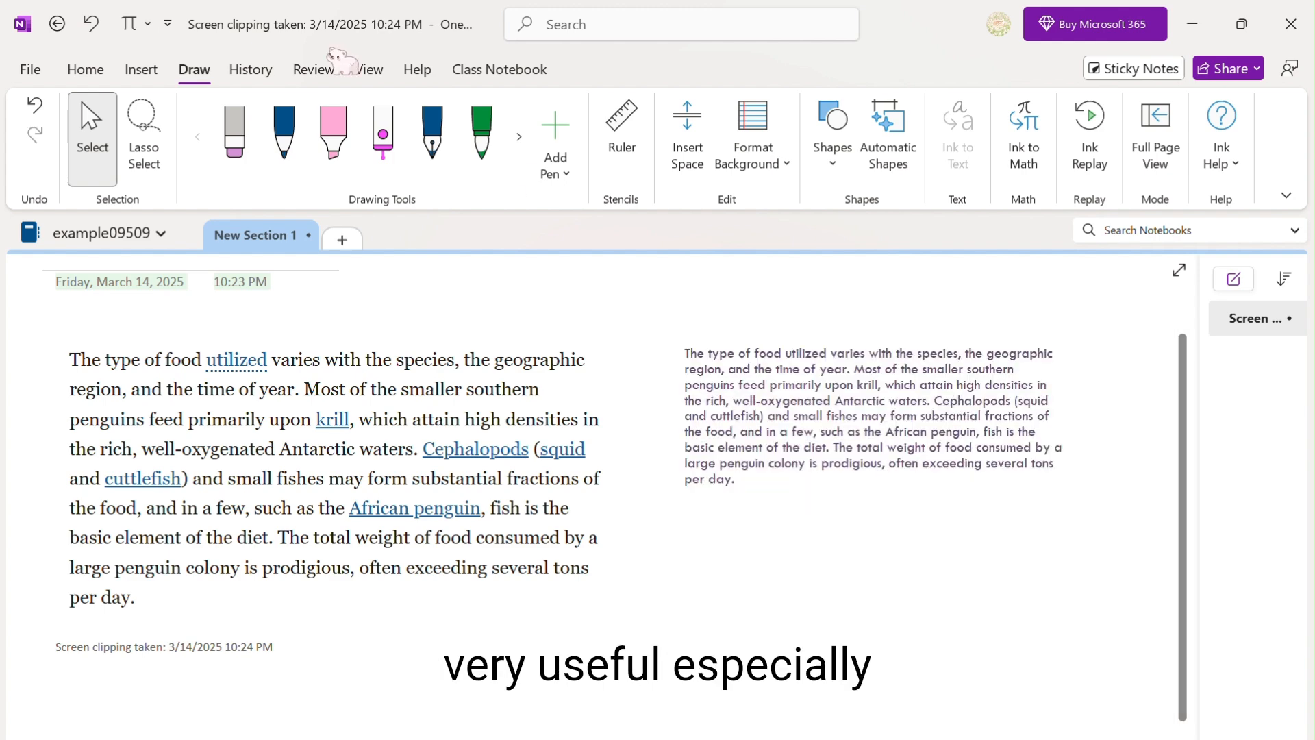
# Select the whole pasted paragraph and open it in the Translator as selected text.
pyautogui.click(308, 74)
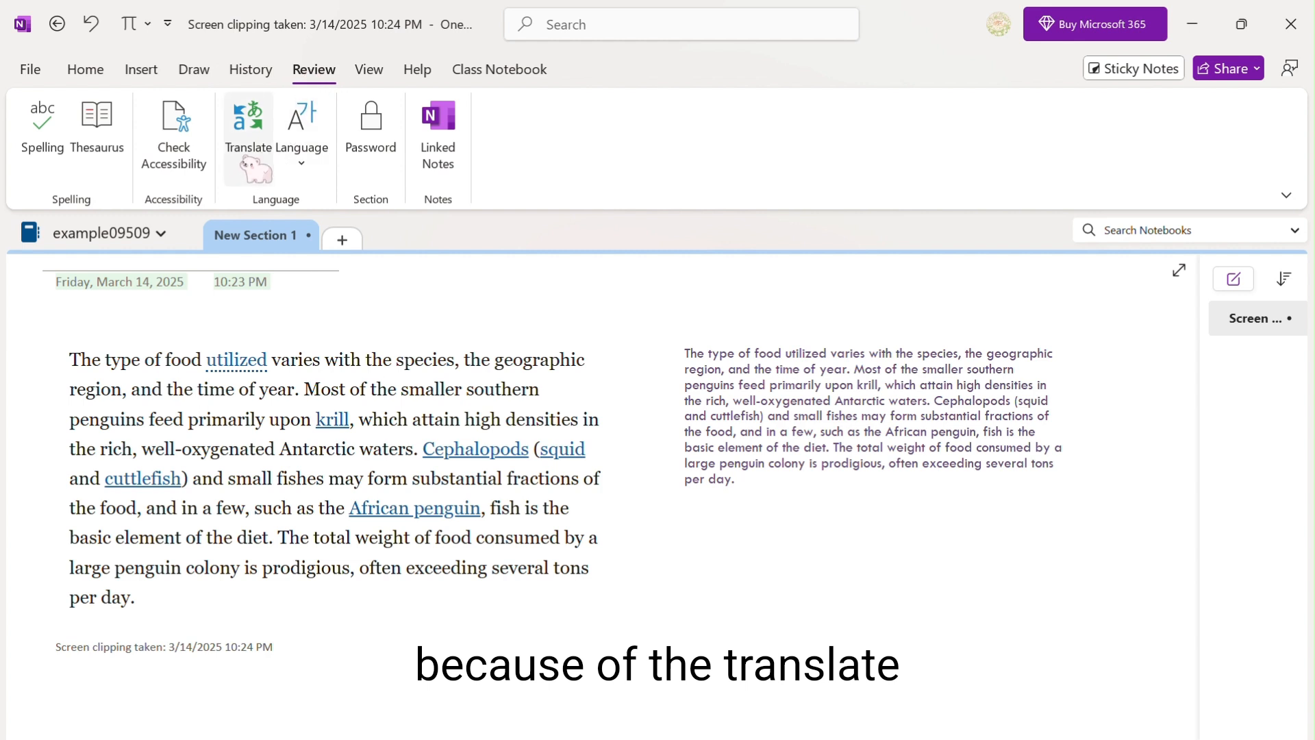
pyautogui.click(247, 173)
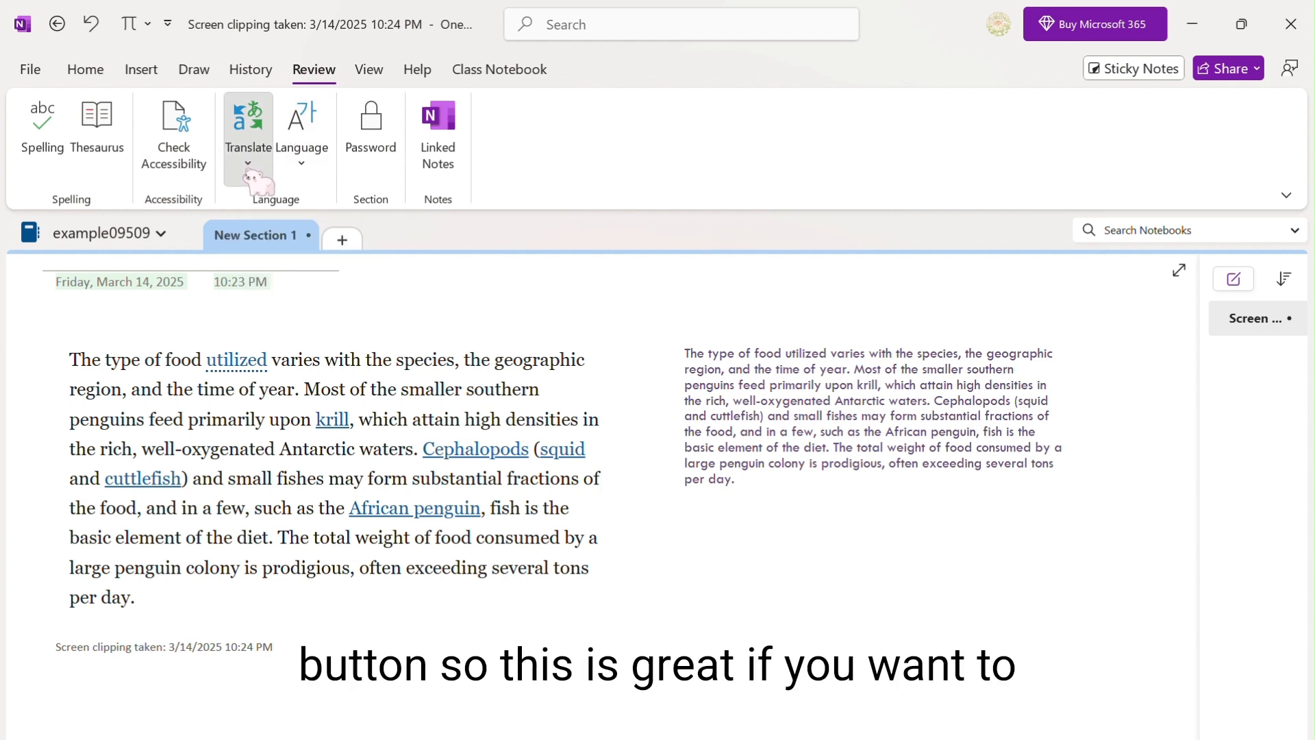
pyautogui.click(830, 300)
pyautogui.tripleClick(778, 354)
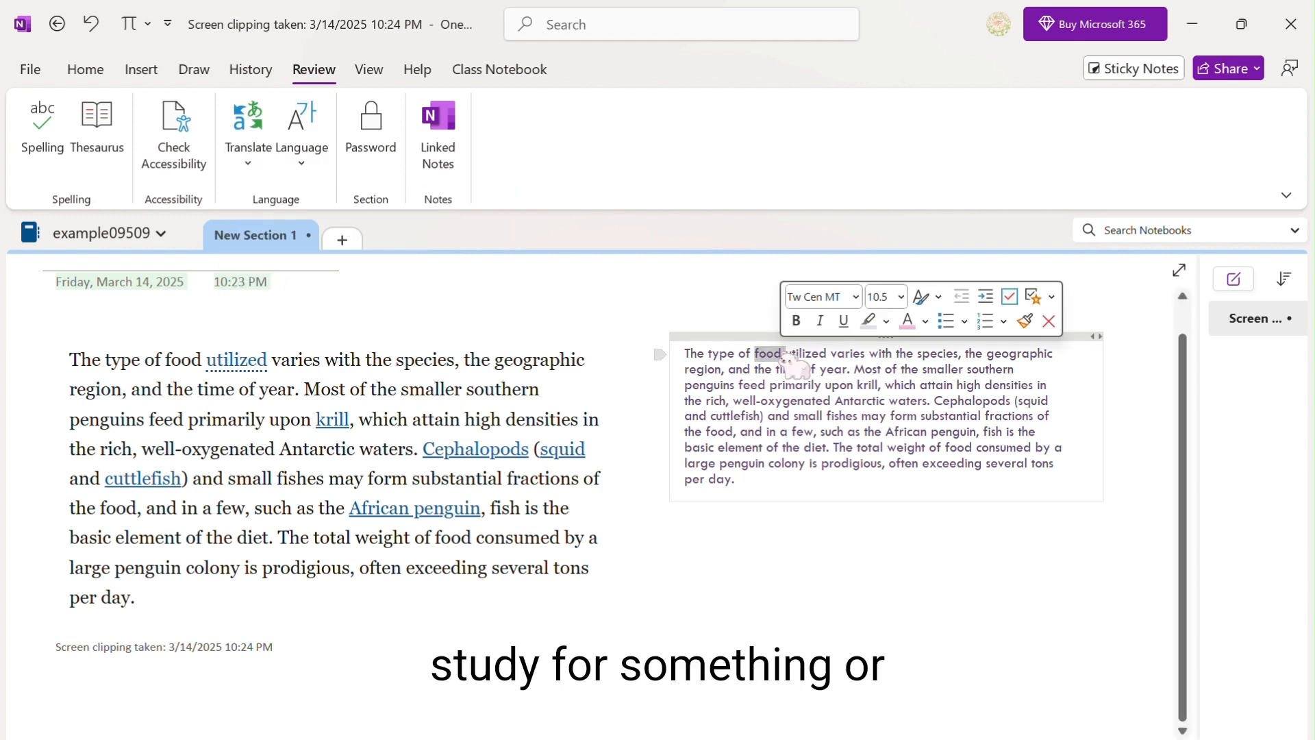
pyautogui.click(749, 437)
pyautogui.moveTo(750, 474); pyautogui.dragTo(690, 341)
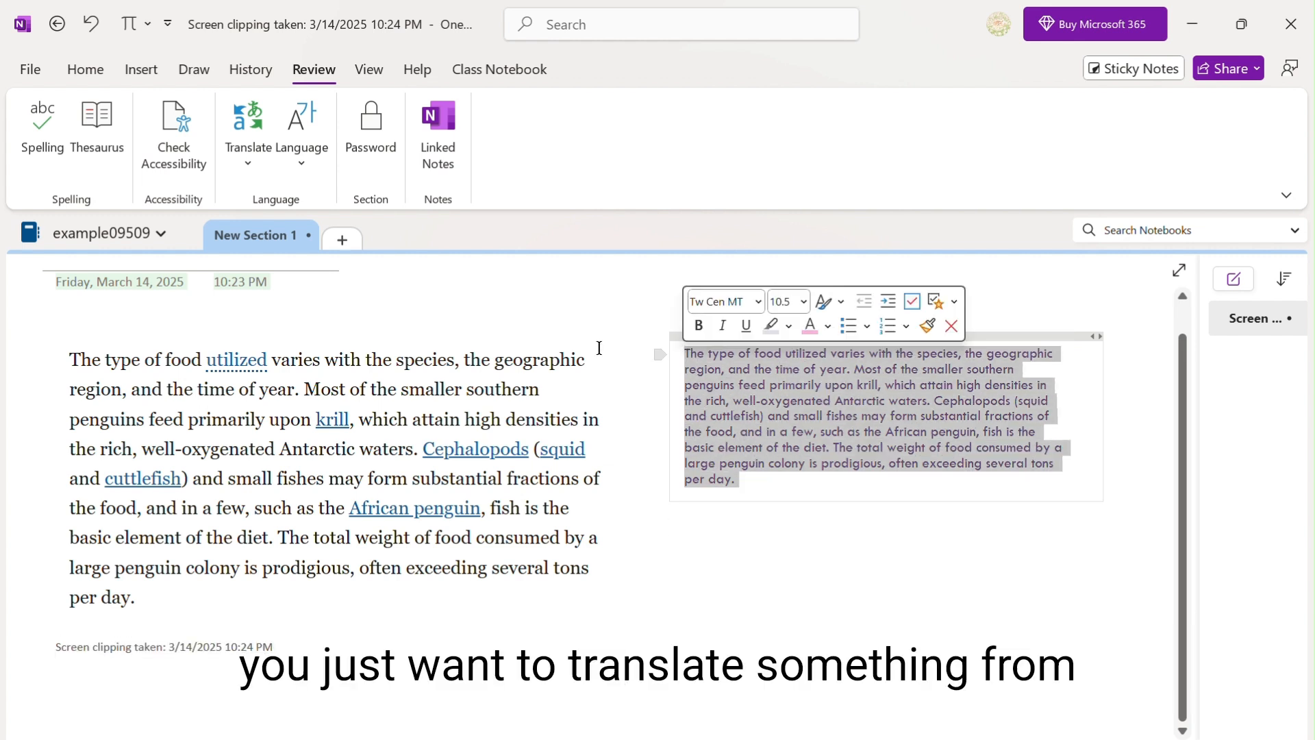
pyautogui.click(264, 171)
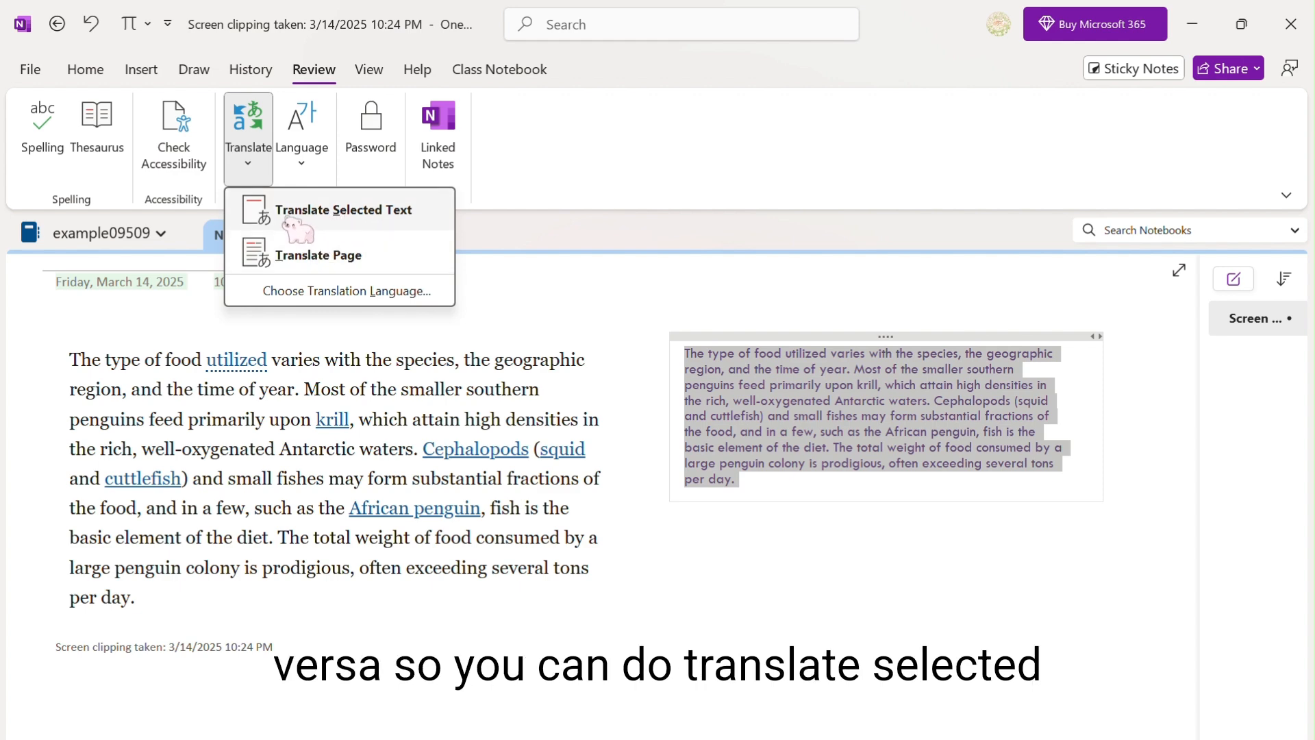
pyautogui.click(309, 210)
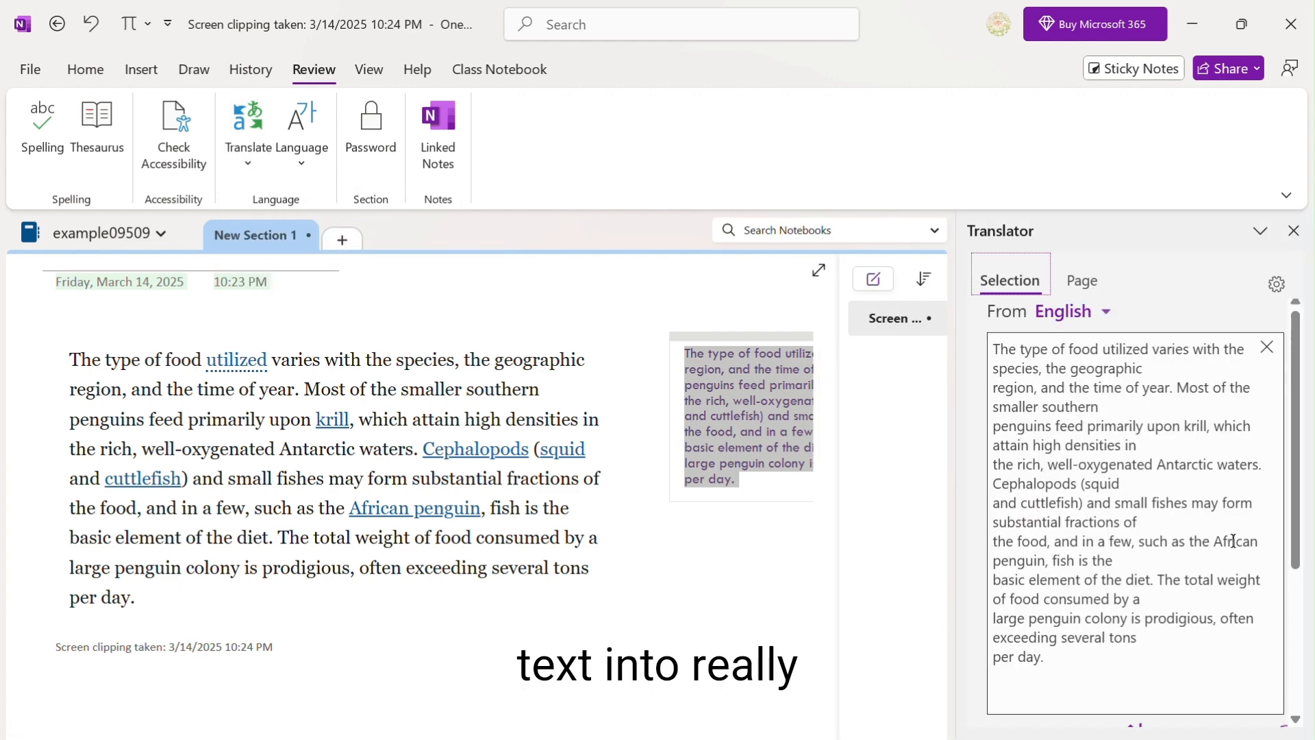
# Translate the selected paragraph from English into Russian.
pyautogui.scroll(-1, 1233, 541)
pyautogui.scroll(-1, 1233, 541)
pyautogui.click(1060, 658)
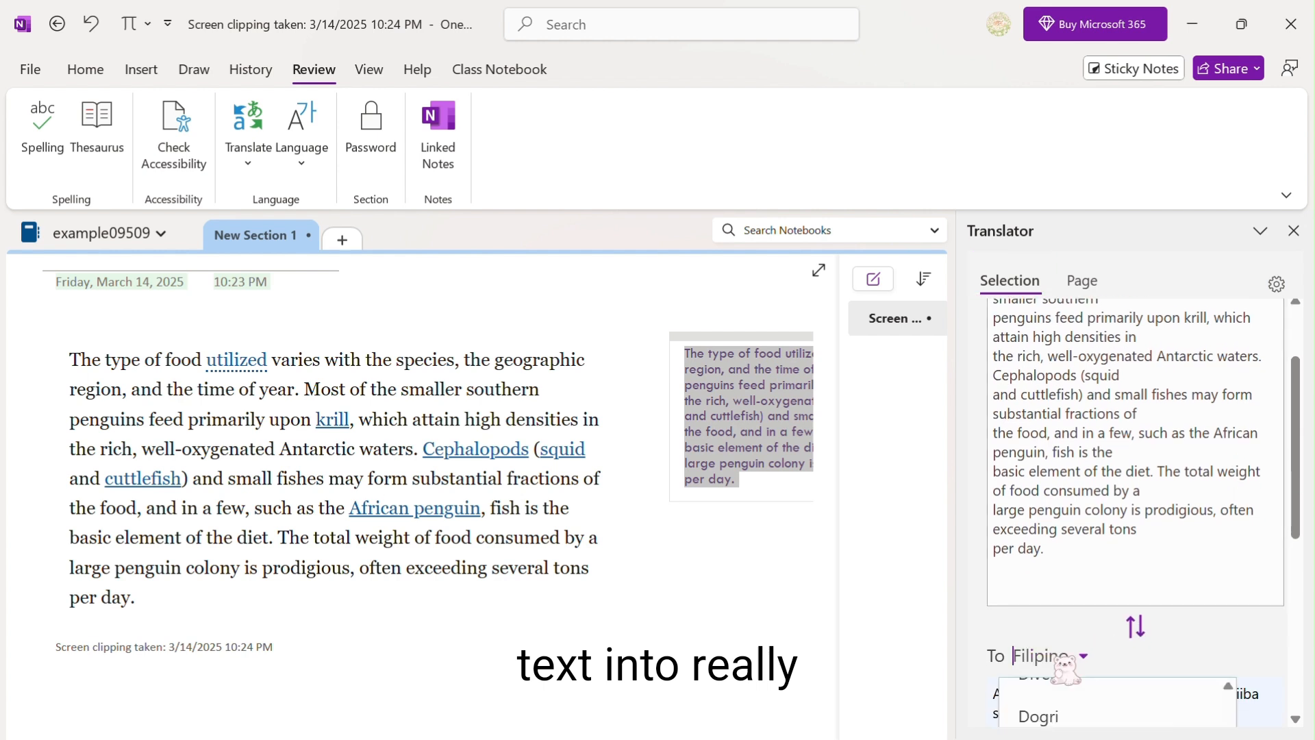
pyautogui.scroll(-5, 1099, 651)
pyautogui.scroll(-8, 1110, 658)
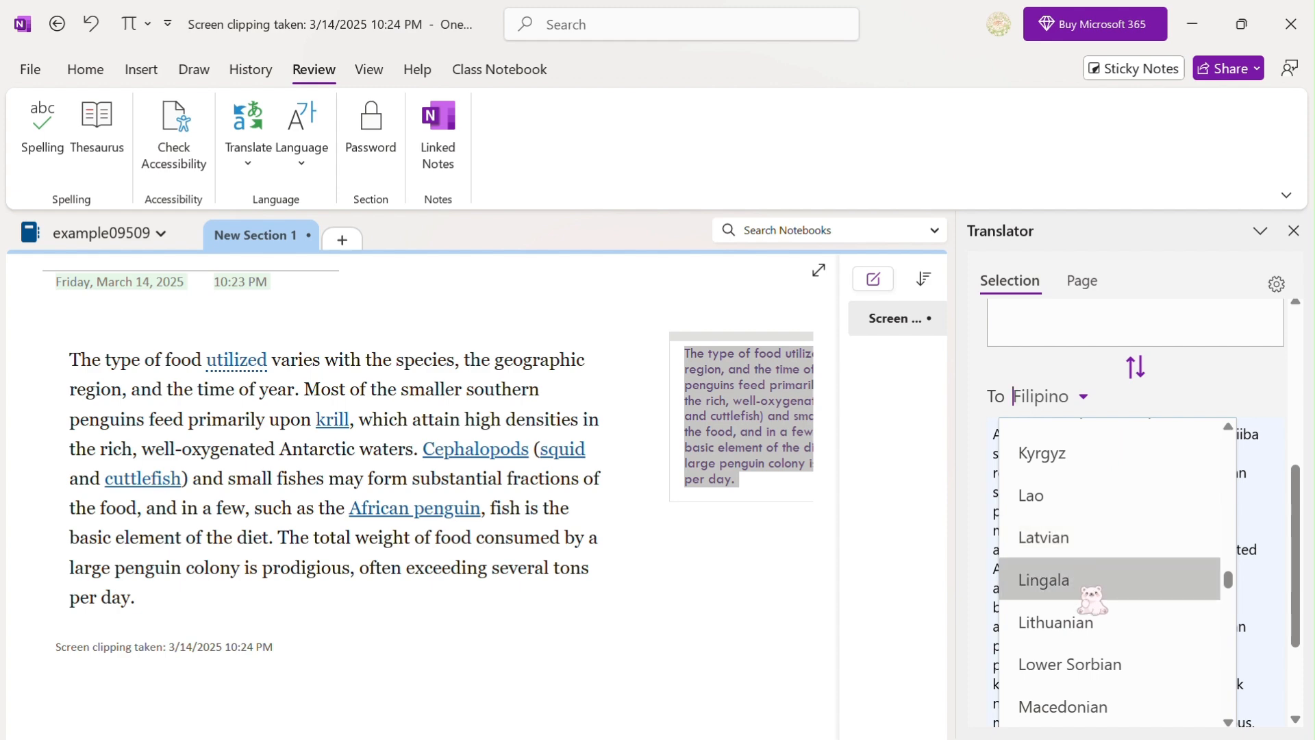
pyautogui.scroll(-12, 1095, 617)
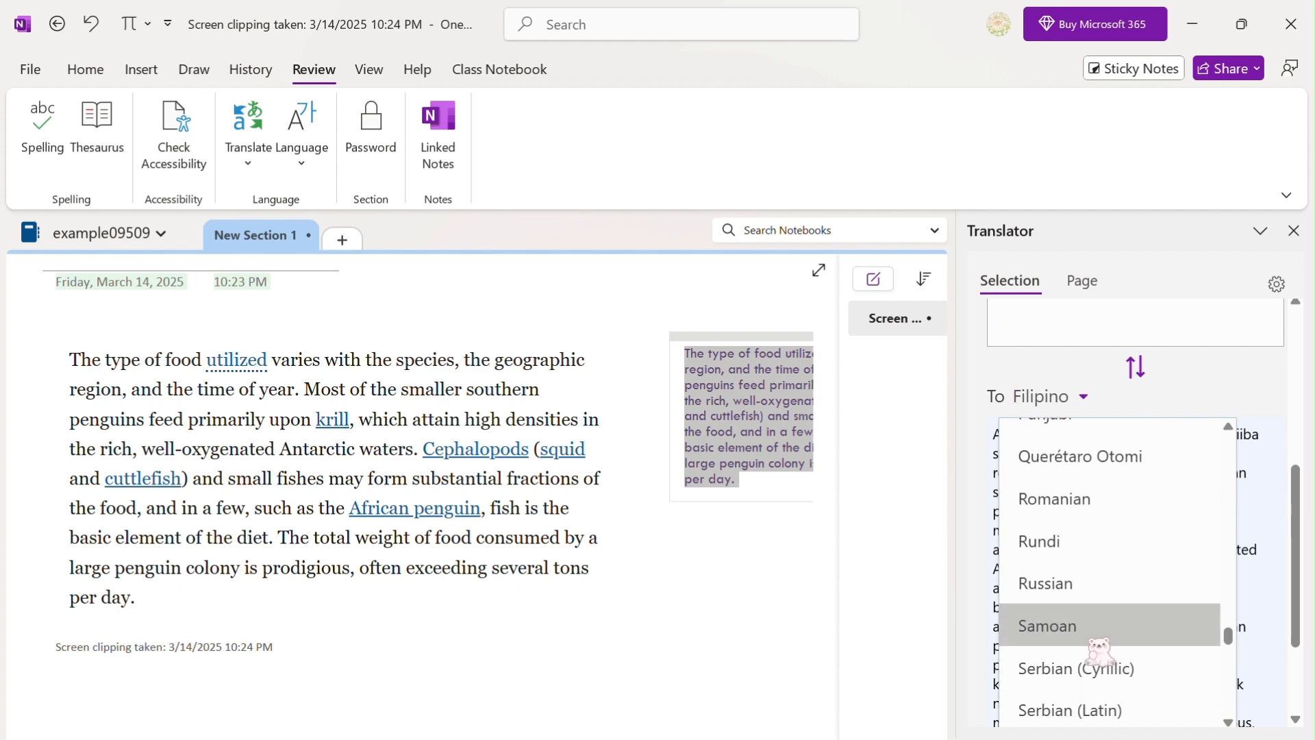
pyautogui.click(1069, 583)
# Change the translation's target language to Spanish.
pyautogui.click(1048, 396)
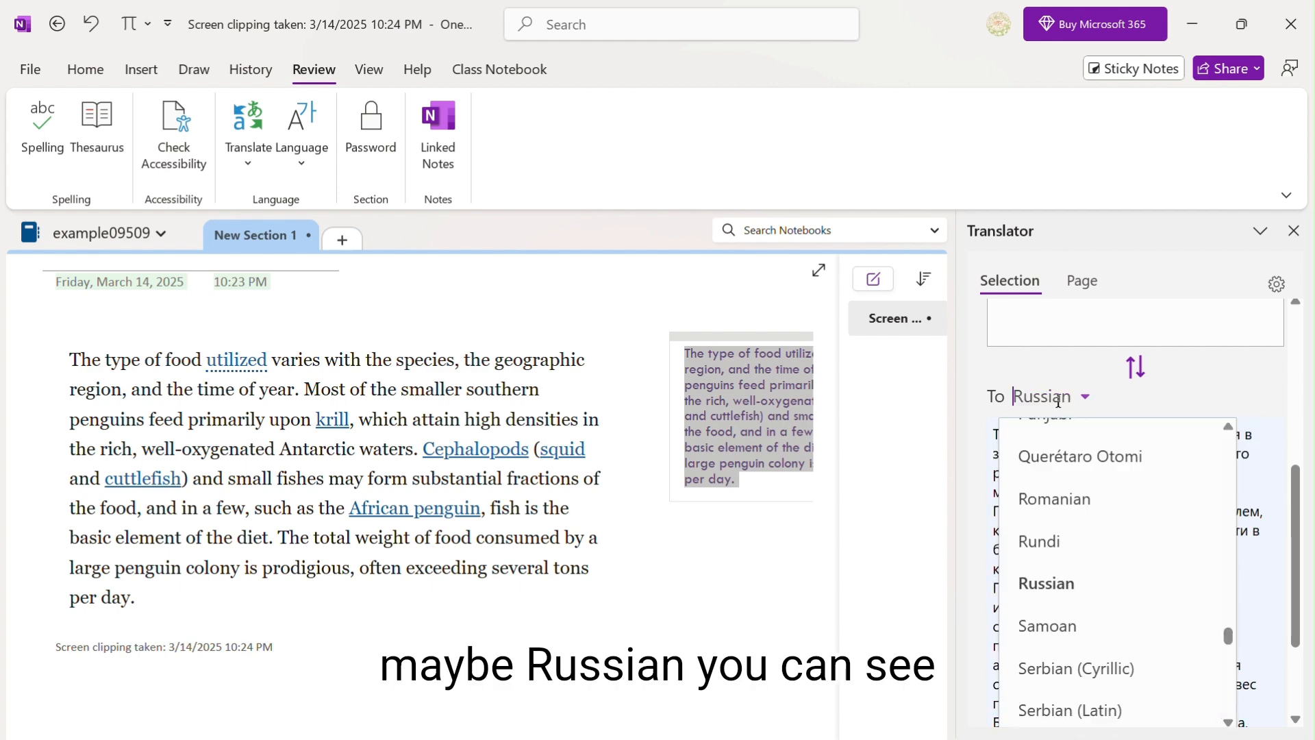
pyautogui.scroll(-6, 1092, 654)
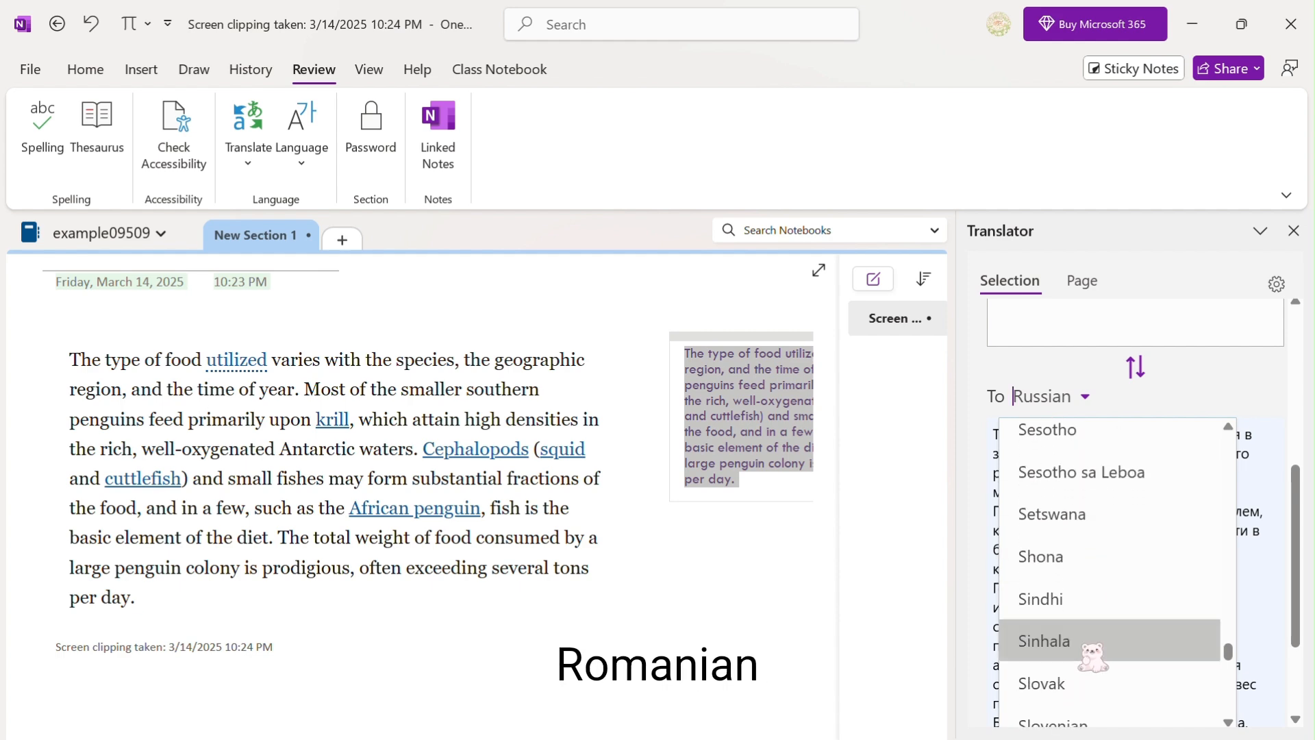
pyautogui.click(1080, 620)
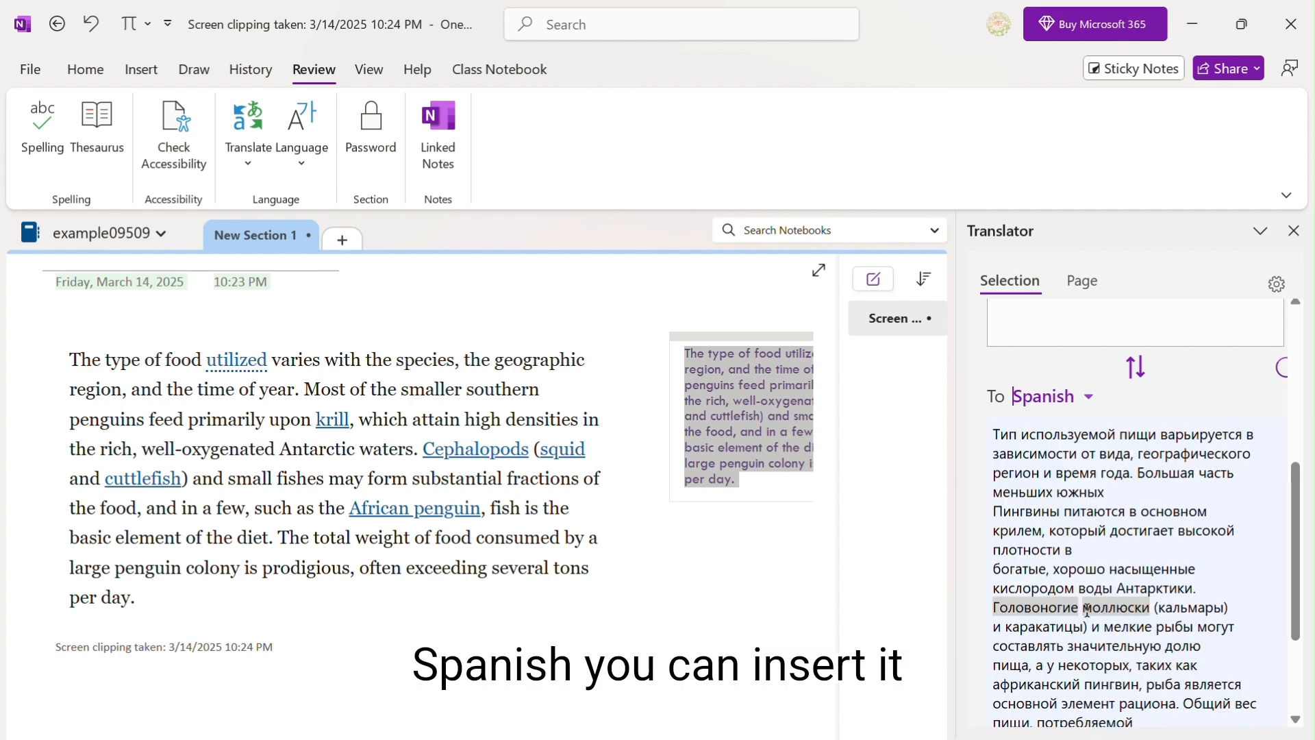
# Insert the Spanish translation in place of the selected English paragraph and close the Translator.
pyautogui.scroll(-3, 1086, 610)
pyautogui.click(1243, 671)
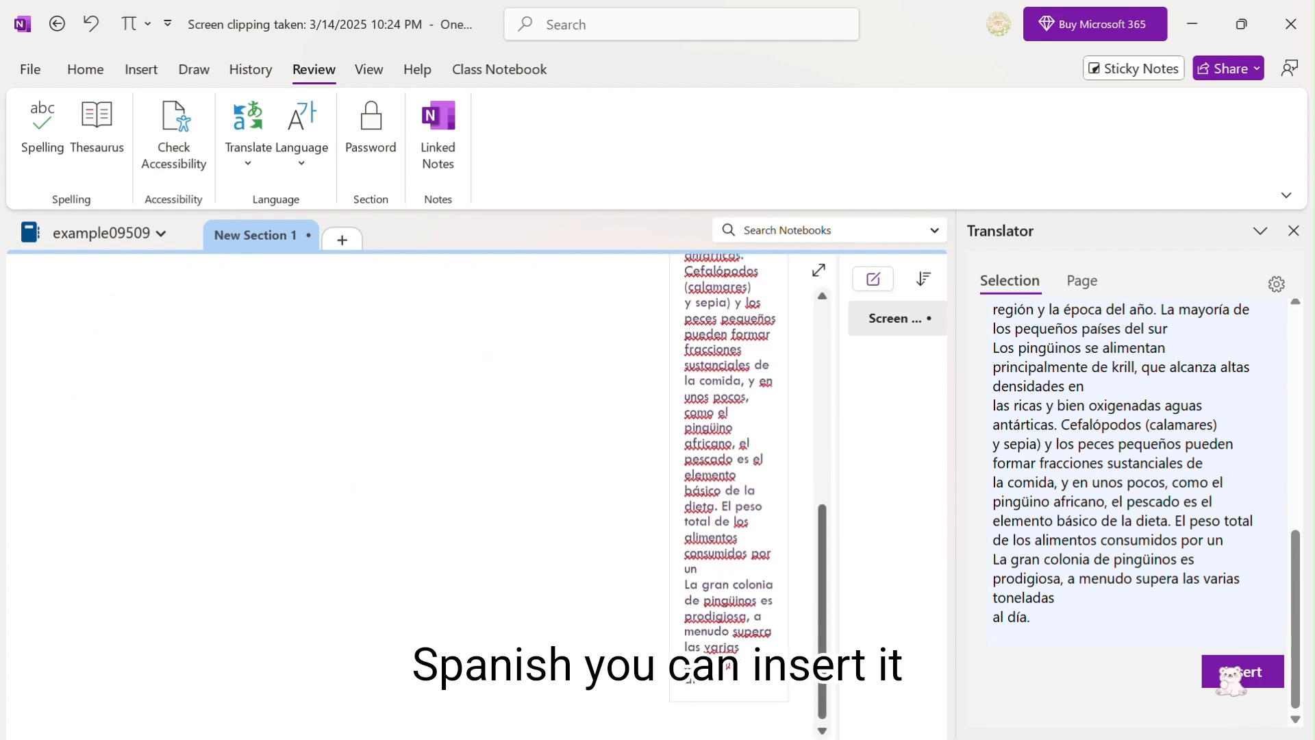
pyautogui.click(1293, 231)
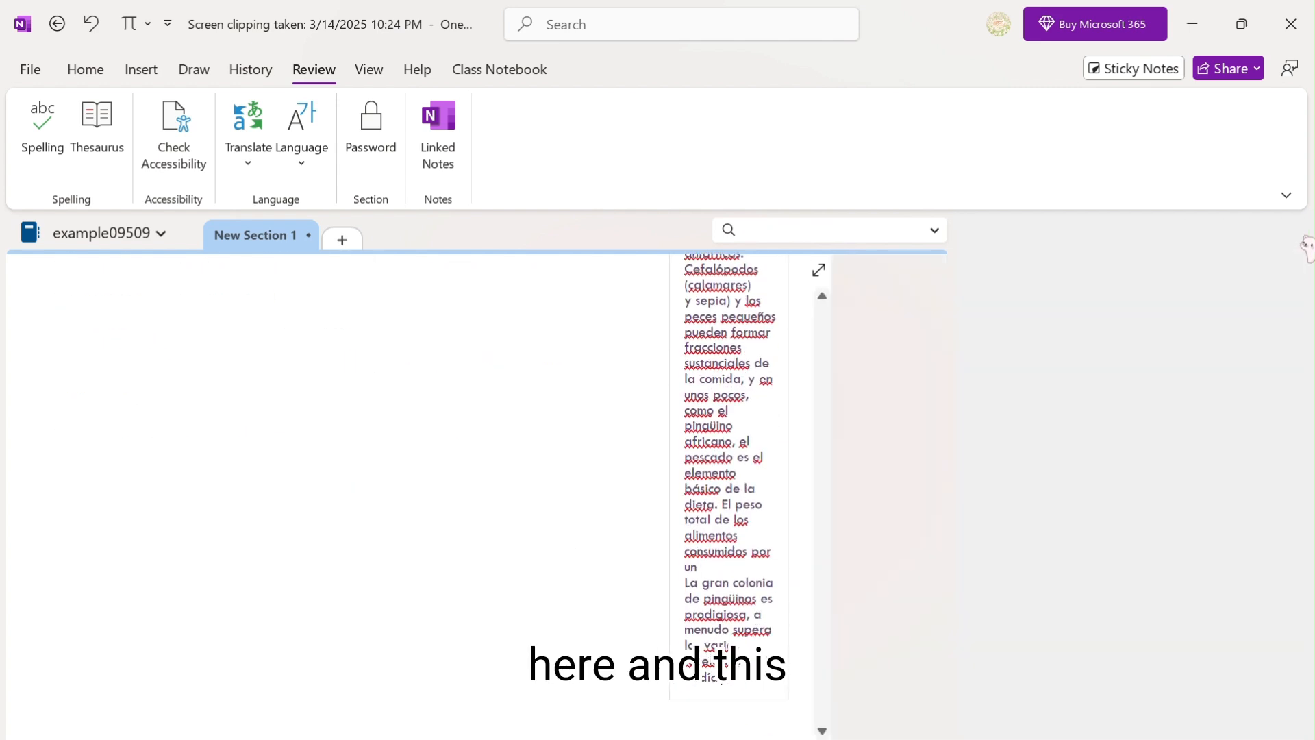
# Widen the Spanish paragraph's container, and undo the edits back to the English paragraph.
pyautogui.scroll(10, 1092, 352)
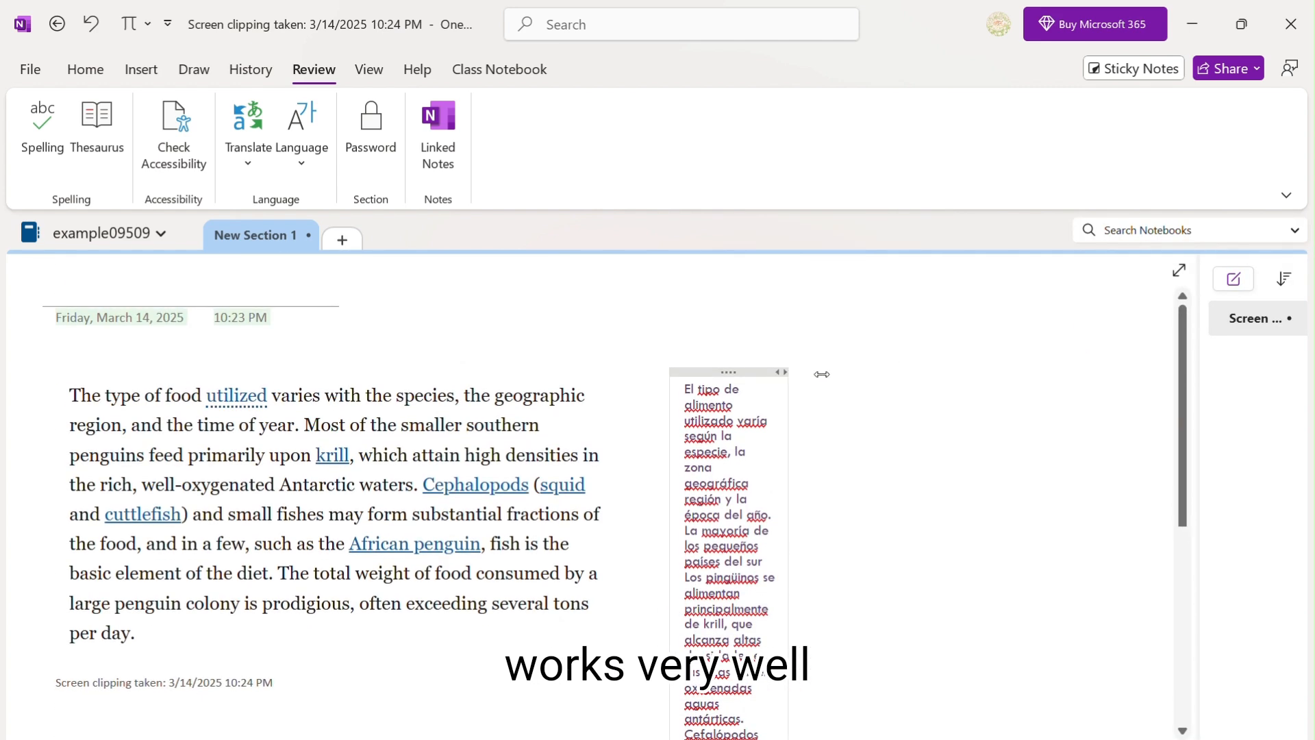
pyautogui.moveTo(822, 374); pyautogui.dragTo(1065, 396)
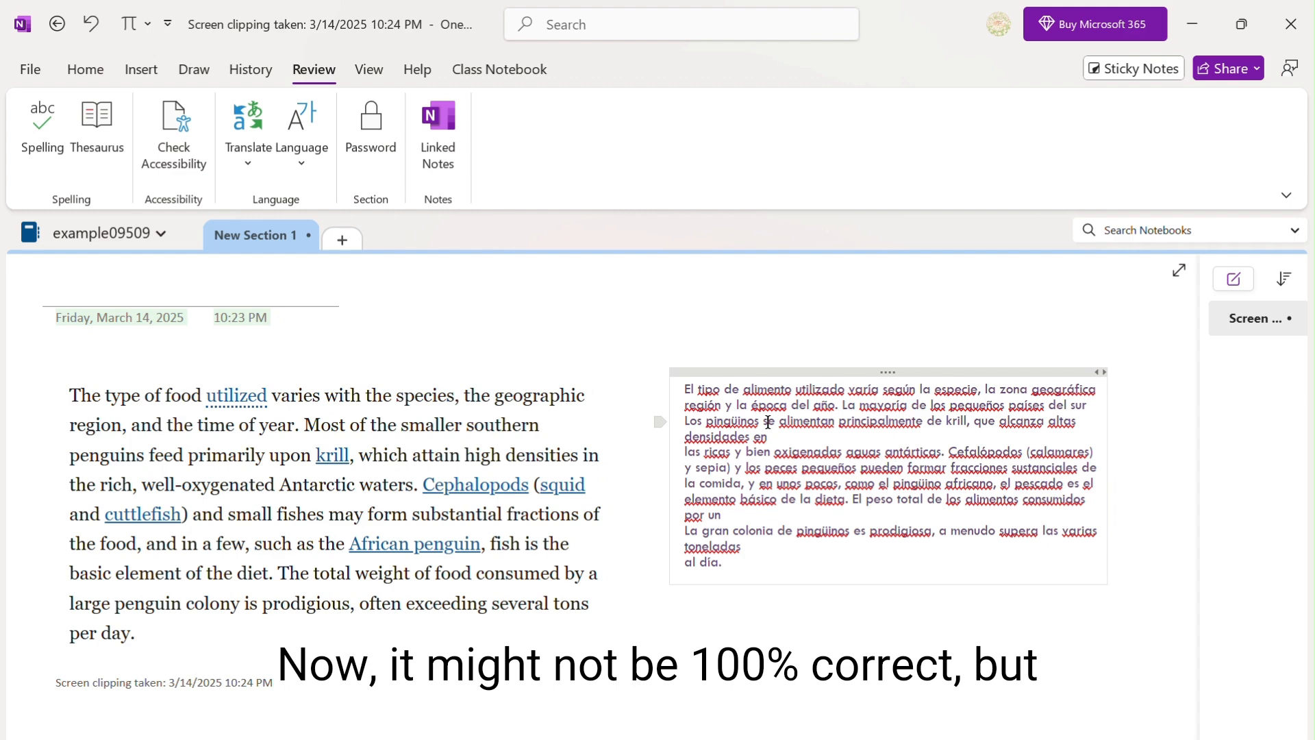
pyautogui.click(821, 366)
pyautogui.click(730, 389)
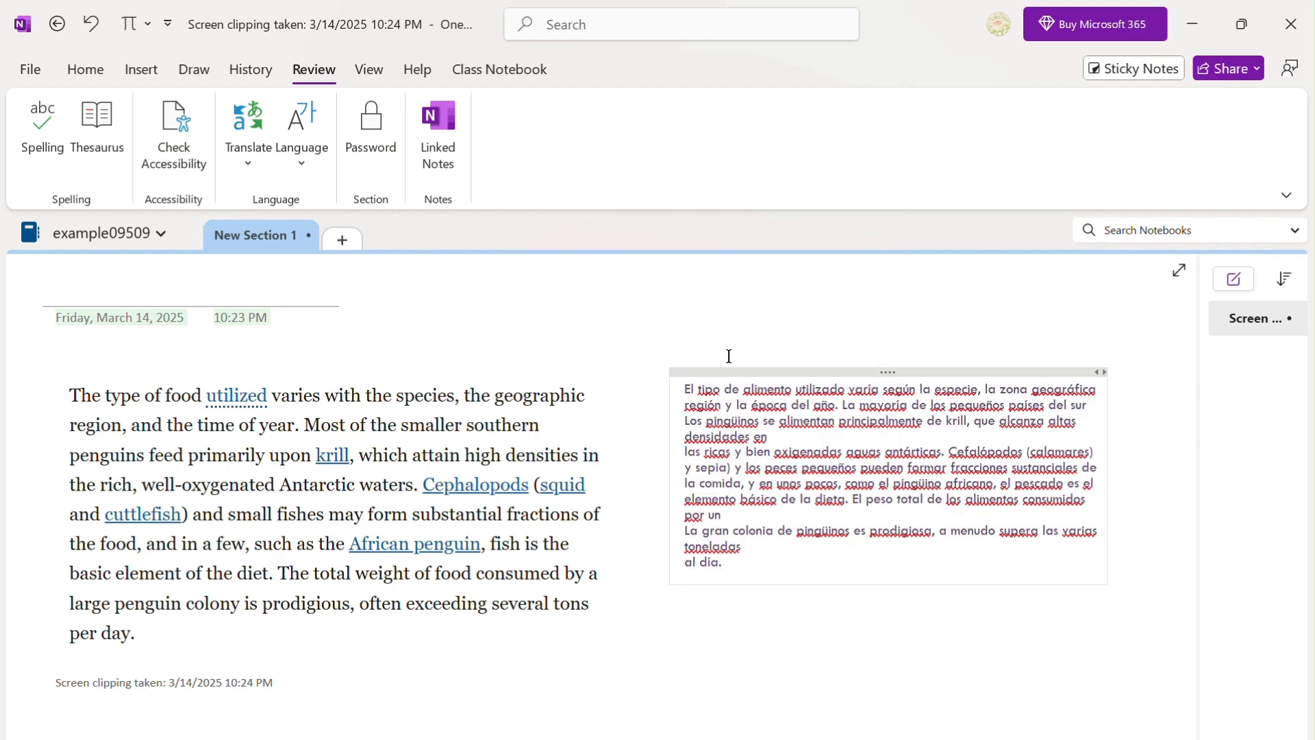
pyautogui.click(91, 25)
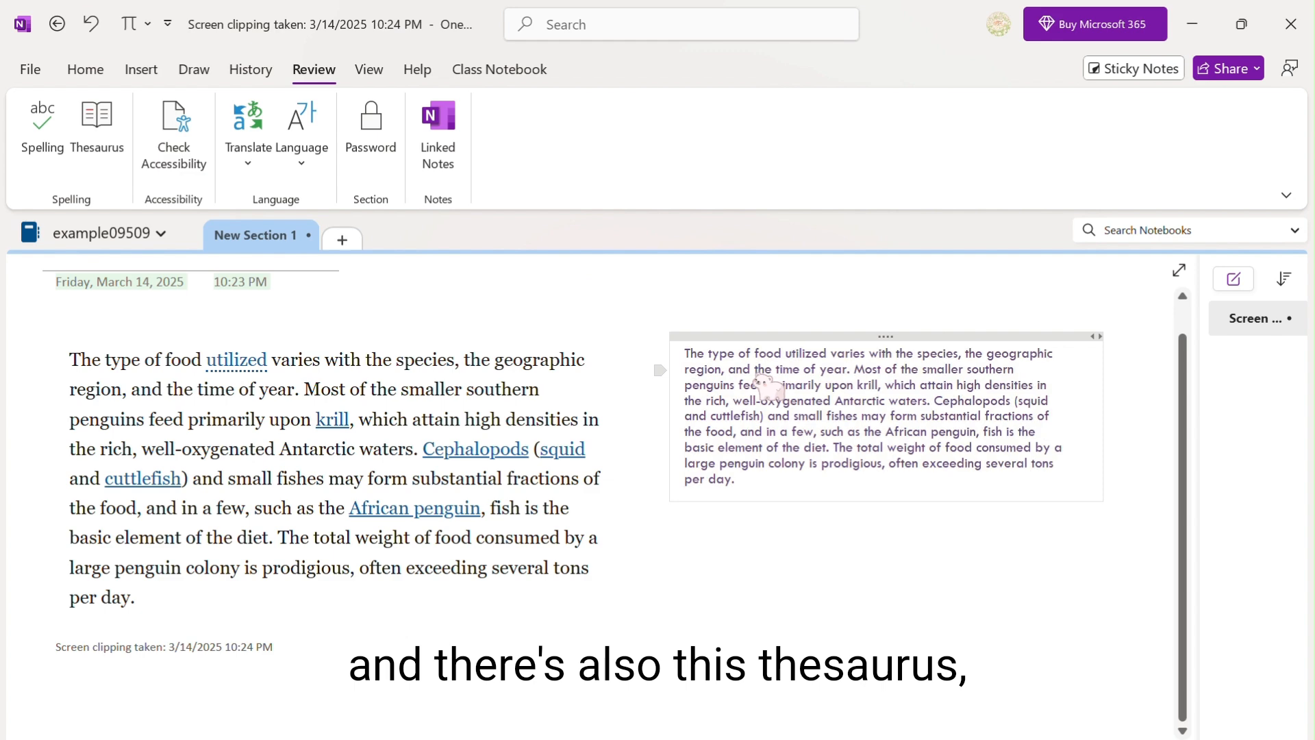
# Look up the word "utilized" from the pasted paragraph in the Thesaurus.
pyautogui.click(788, 391)
pyautogui.doubleClick(795, 355)
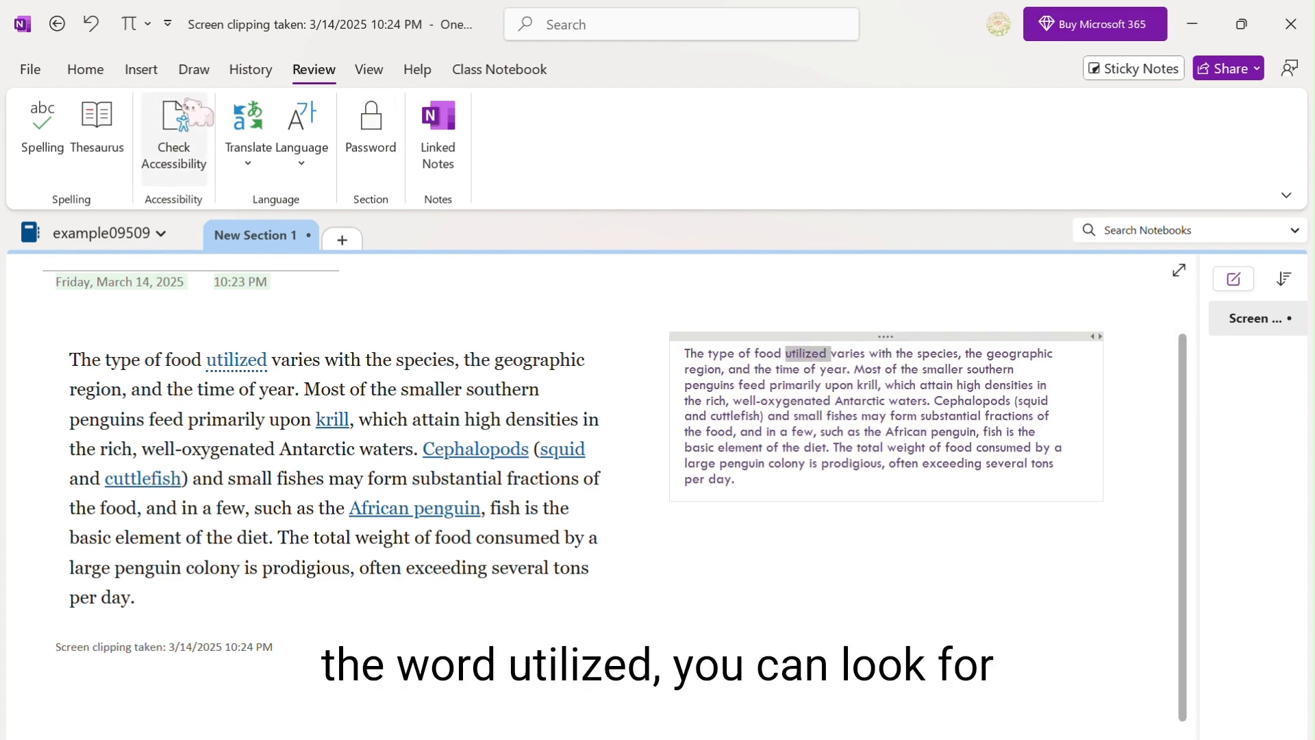
pyautogui.click(103, 131)
pyautogui.scroll(-2, 1171, 438)
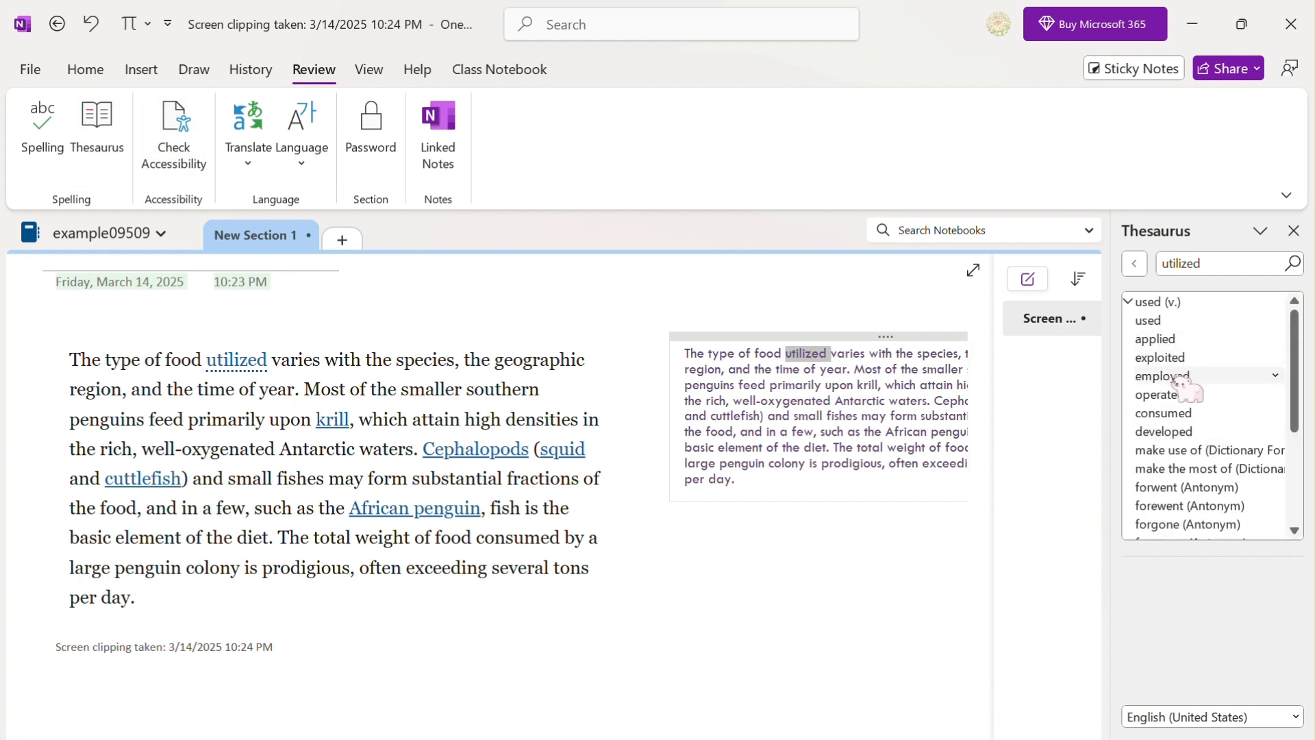
# Browse further synonyms by looking up "exploited", "forgone" and "flagged" in the Thesaurus.
pyautogui.click(1165, 357)
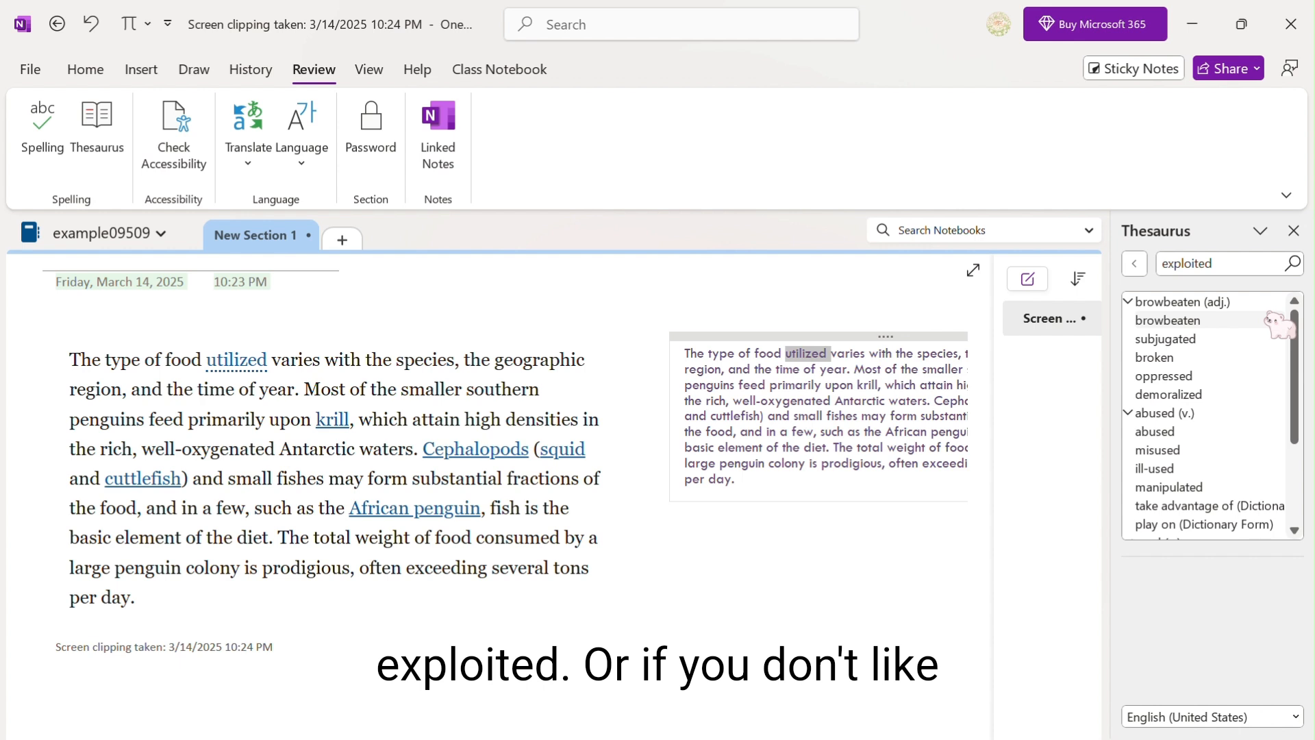
pyautogui.scroll(-3, 1219, 391)
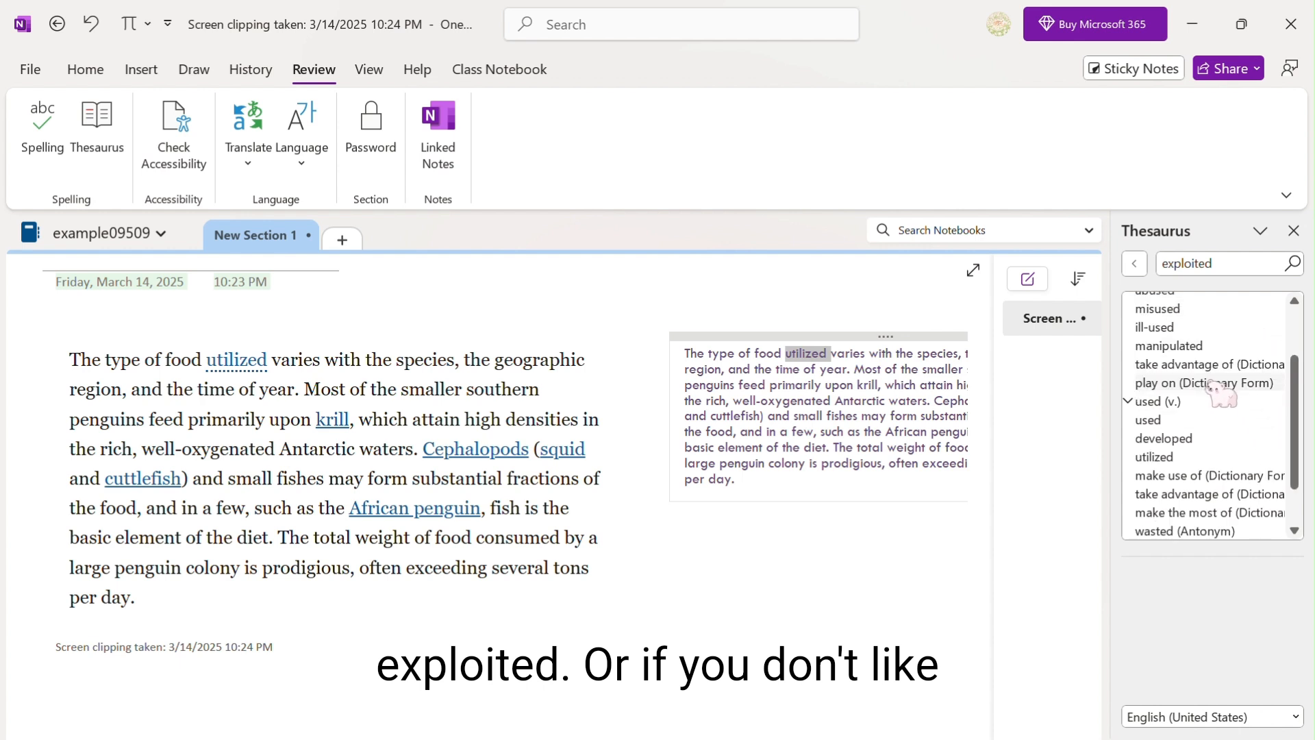
pyautogui.click(1180, 455)
pyautogui.click(1195, 386)
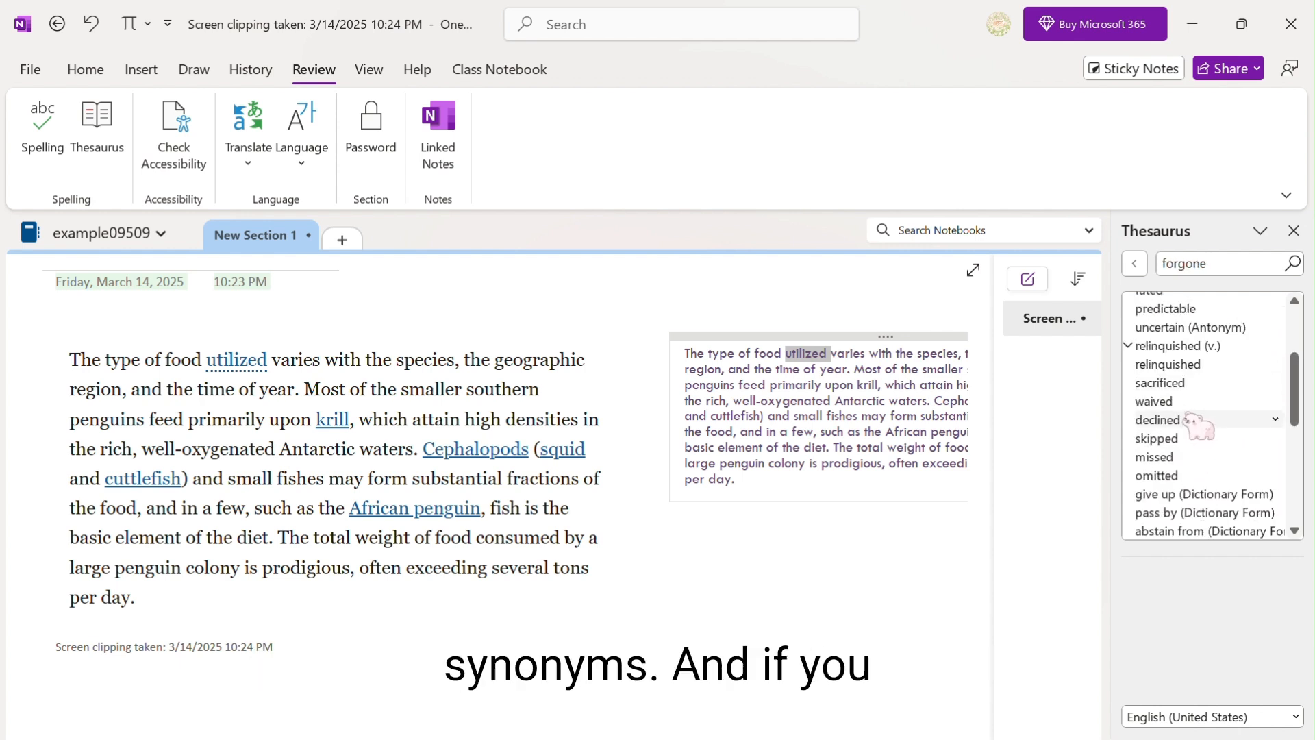
pyautogui.click(1198, 418)
pyautogui.click(1200, 330)
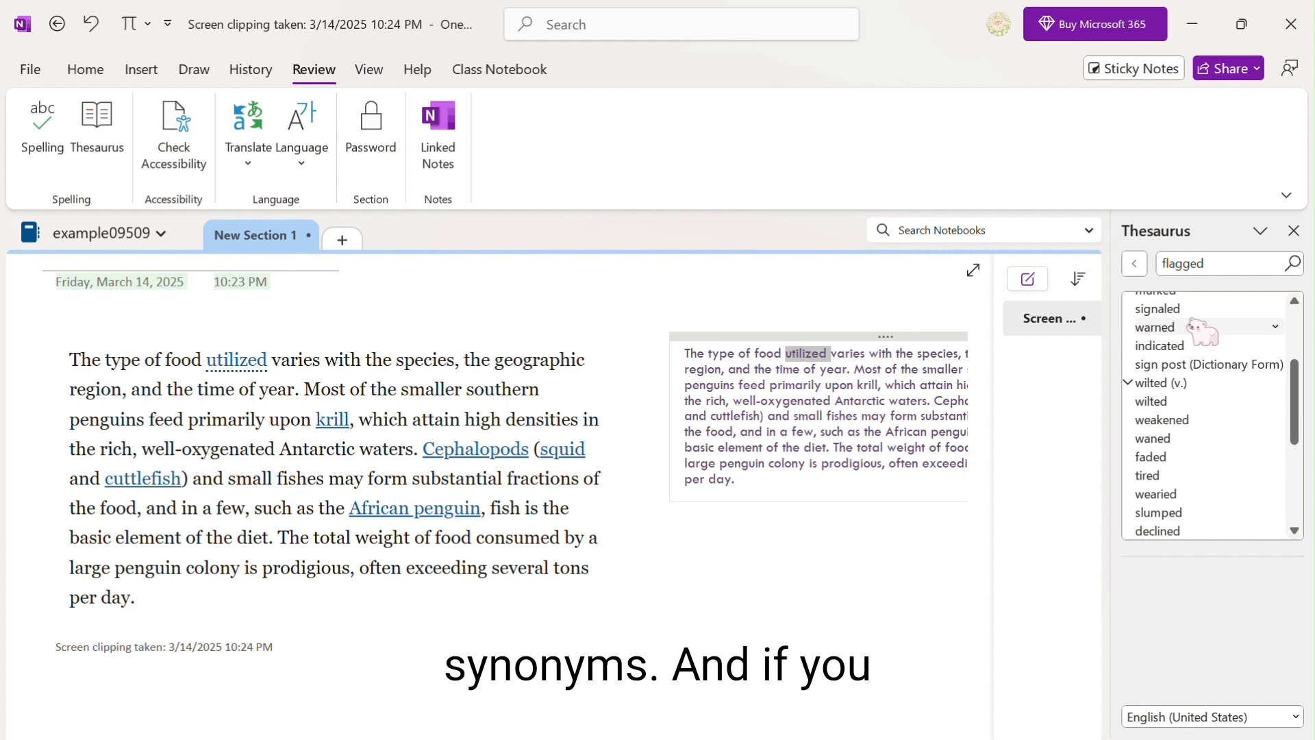
# Replace "utilized" in the pasted paragraph with the suggested word "warned" and close the Thesaurus.
pyautogui.click(1275, 327)
pyautogui.click(1259, 350)
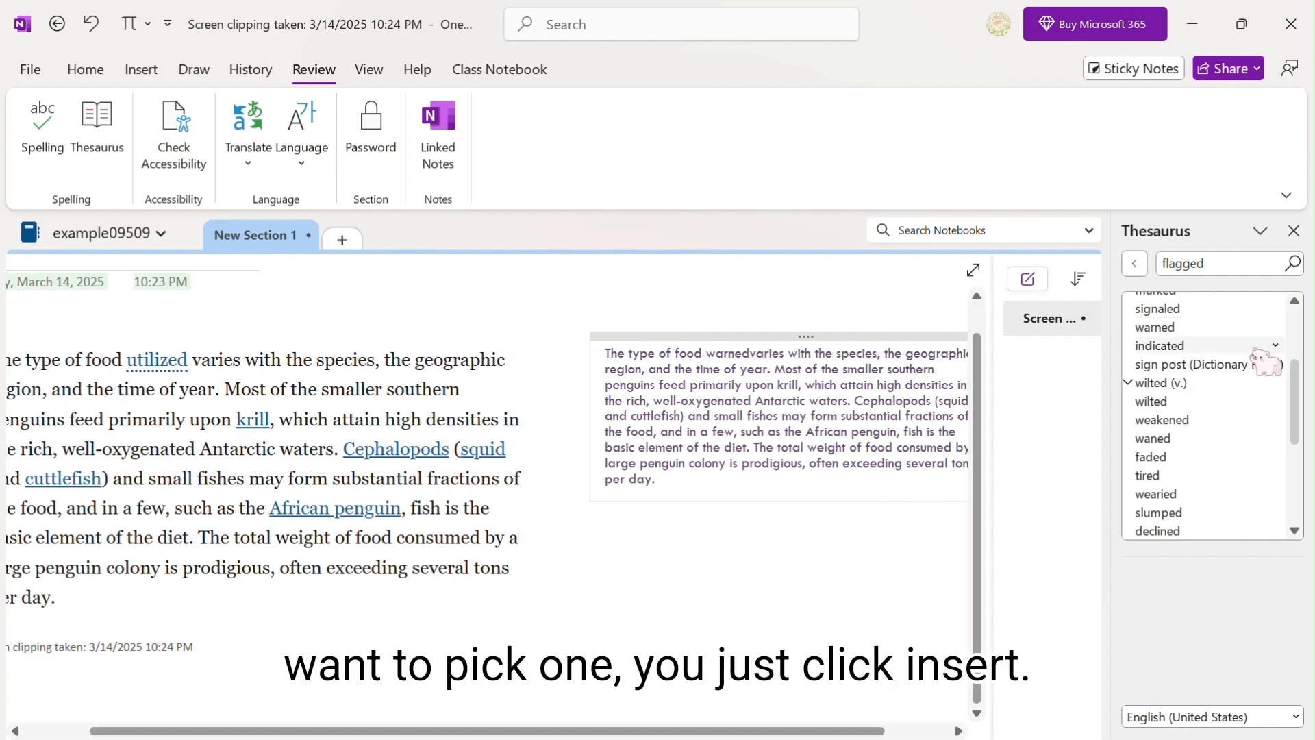
pyautogui.click(1294, 226)
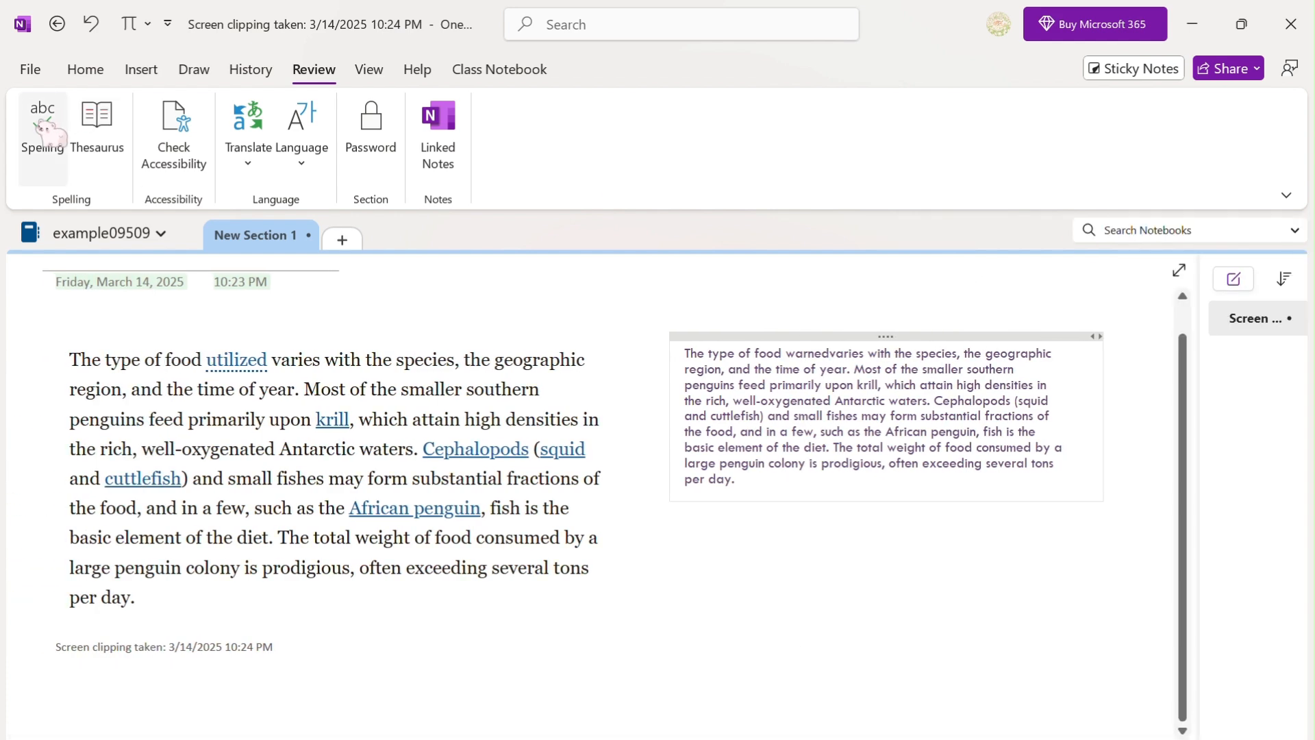
# Run the spelling check and correct "warnedvaries" to the suggestion "warned varies".
pyautogui.click(44, 129)
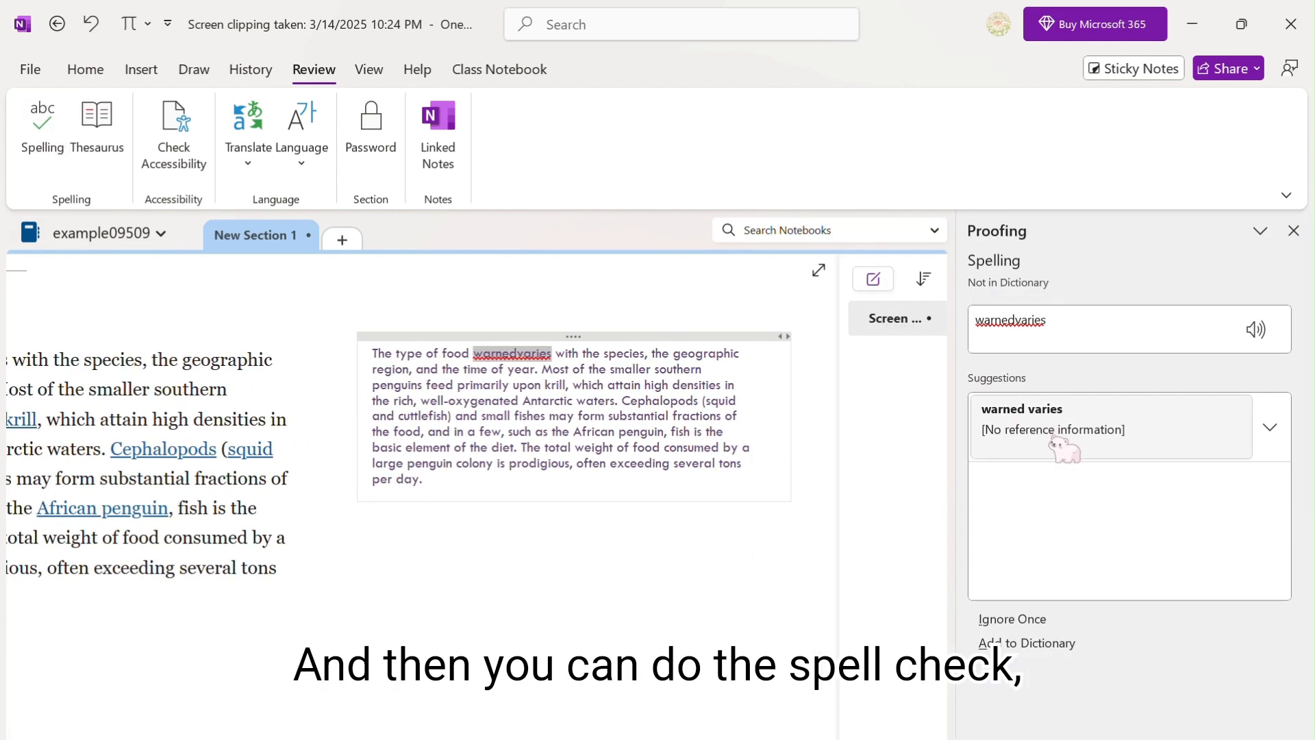
pyautogui.click(1054, 442)
pyautogui.click(668, 438)
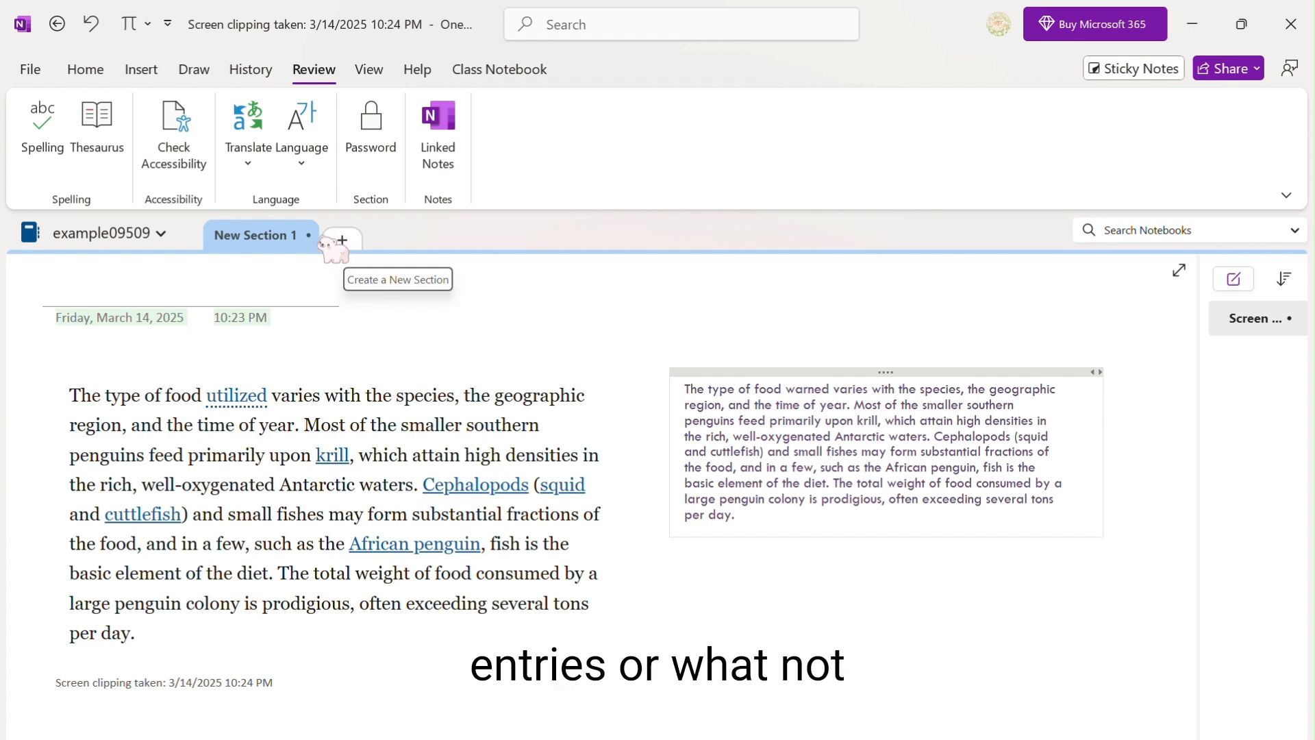
# Check the page for accessibility issues and close the inspection results.
pyautogui.click(253, 69)
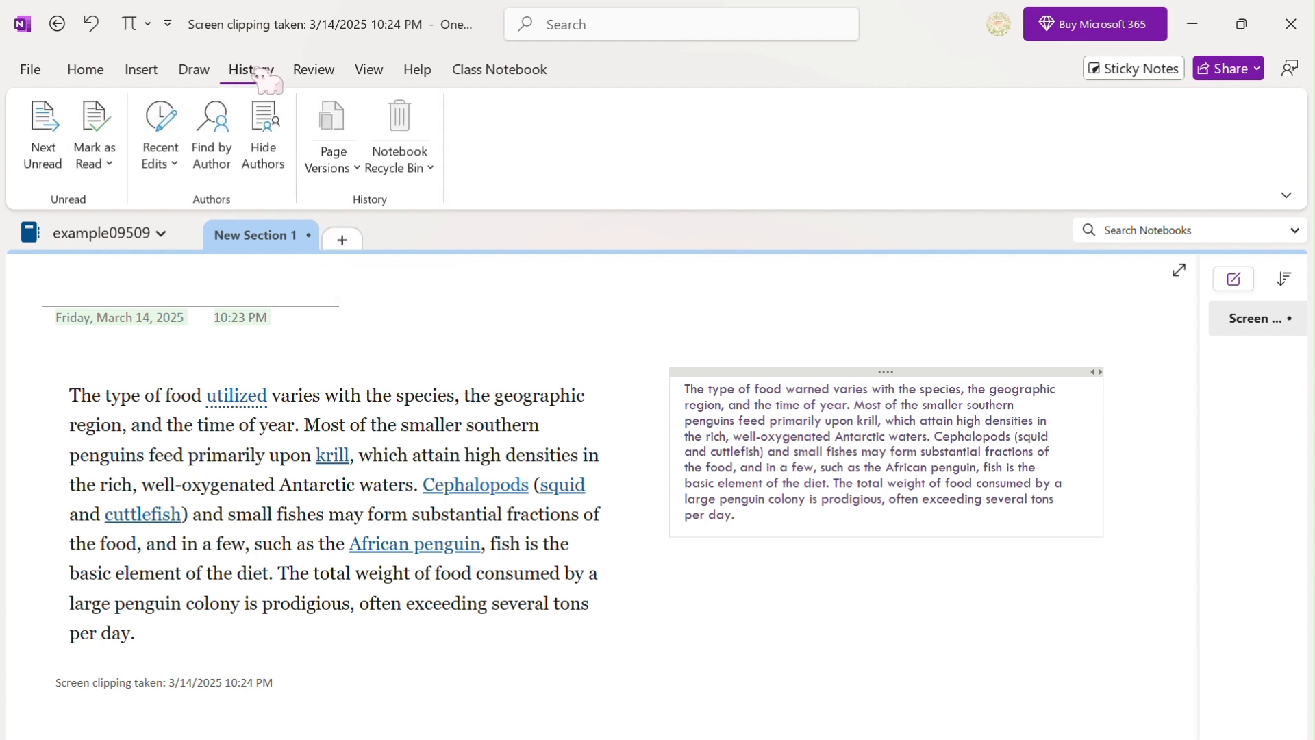
pyautogui.click(305, 74)
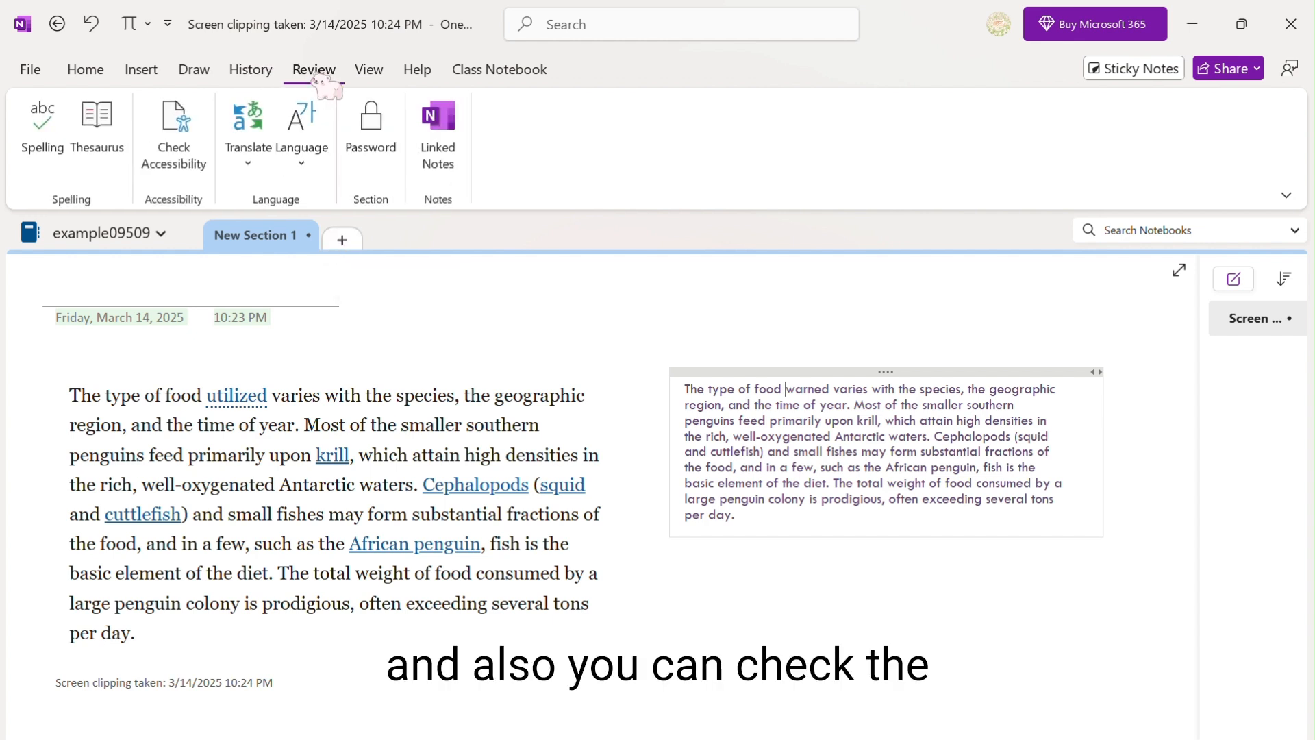
pyautogui.click(179, 180)
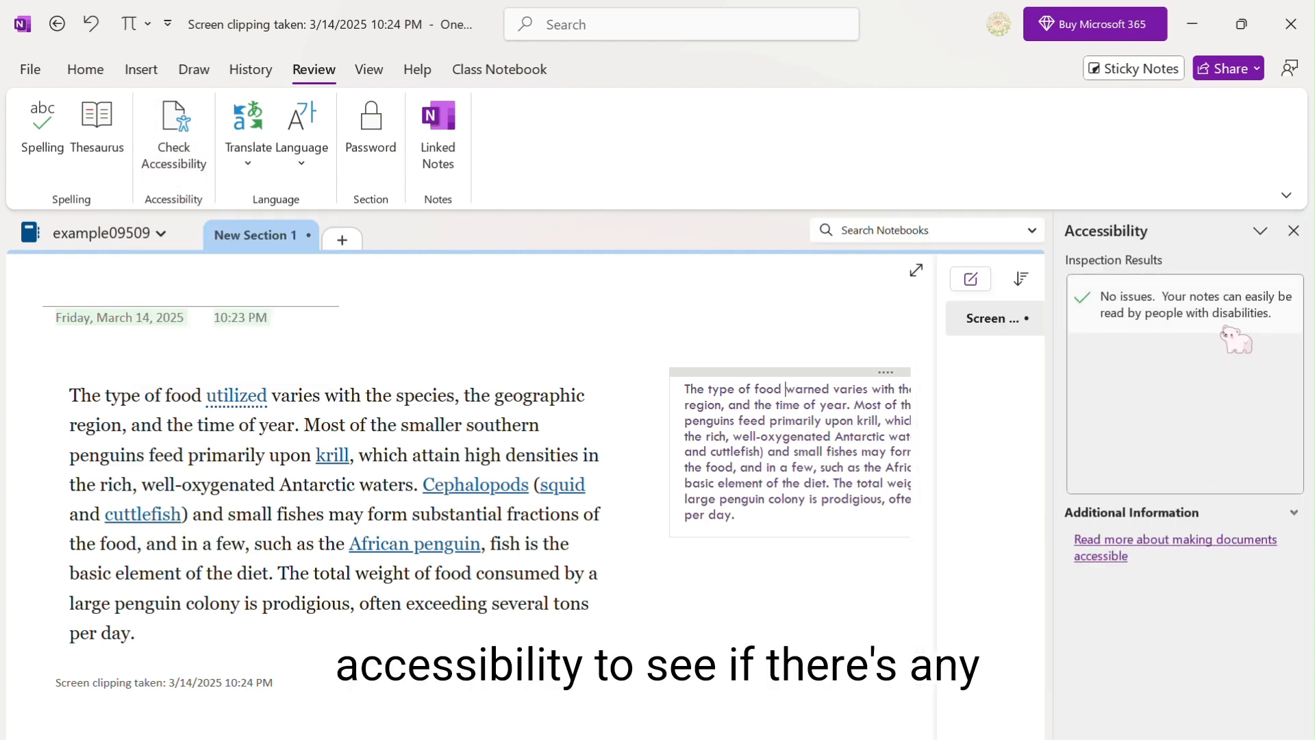
pyautogui.click(1293, 231)
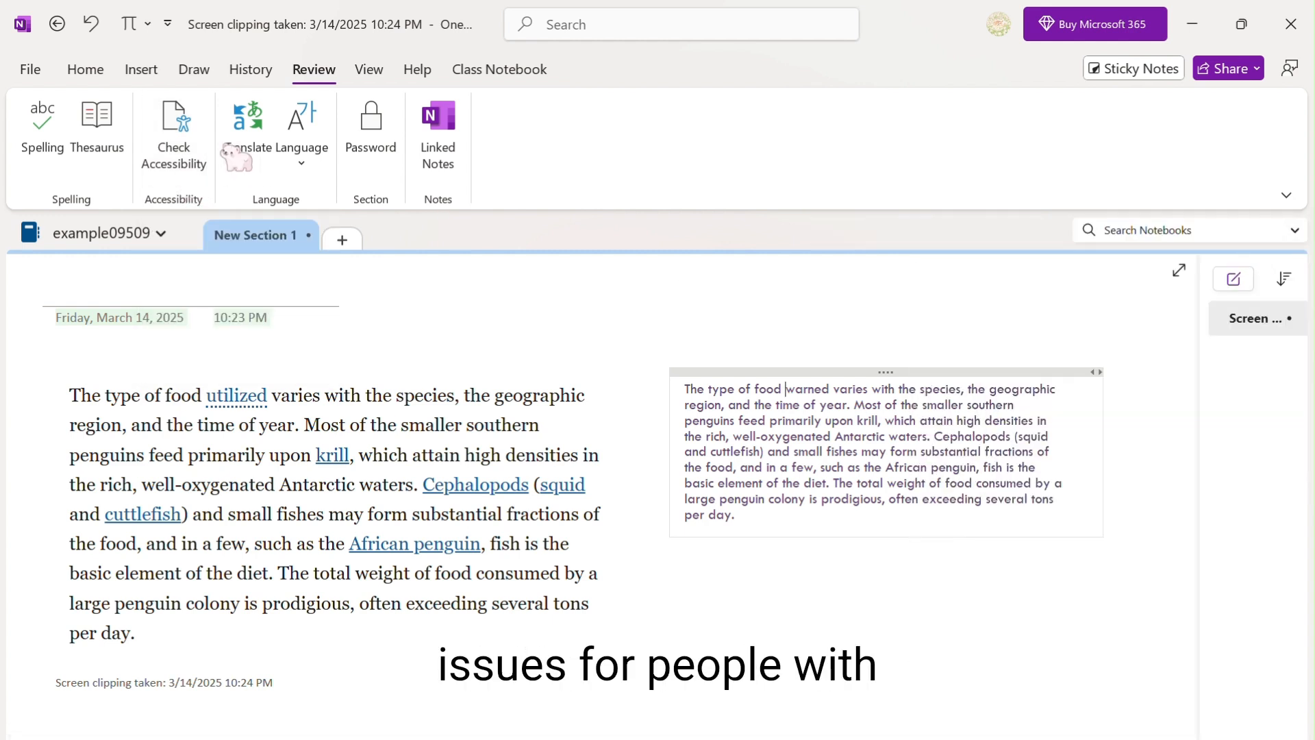
# Create a new section in the notebook and handwrite "Hi" on its blank page with the blue pen.
pyautogui.click(193, 70)
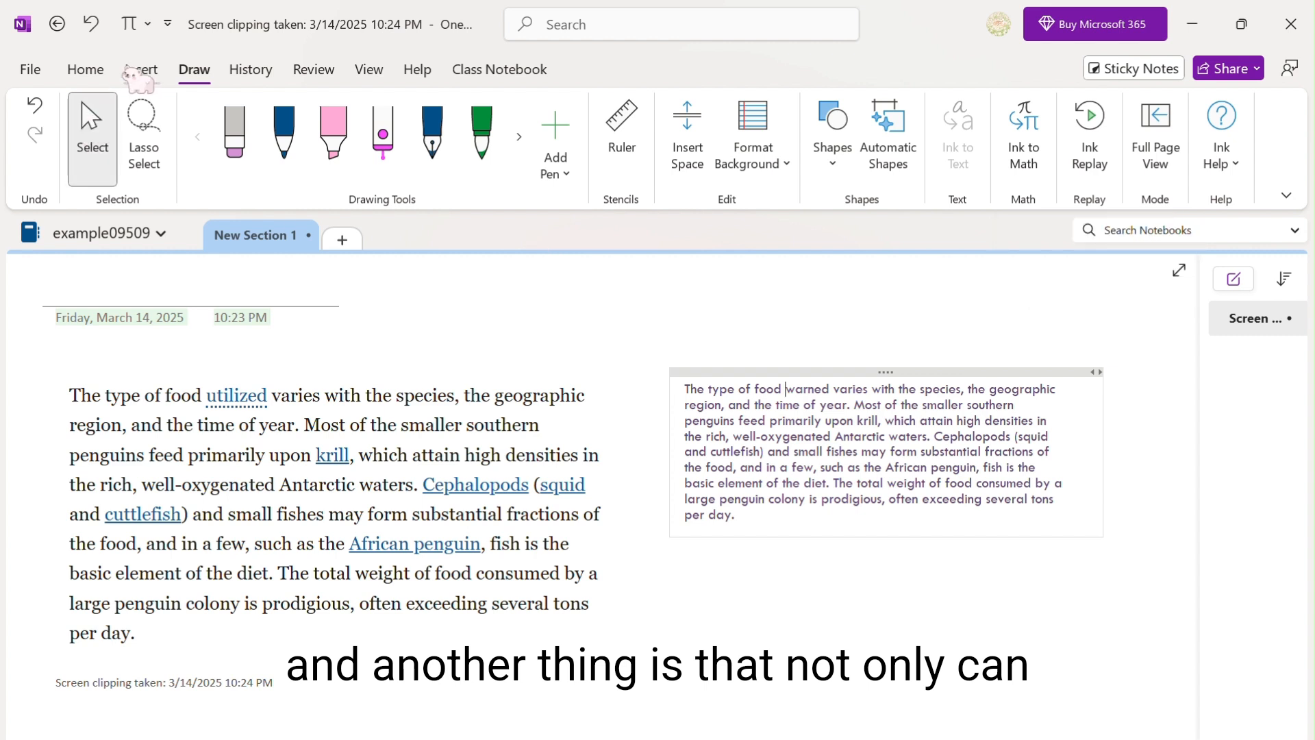
pyautogui.click(343, 239)
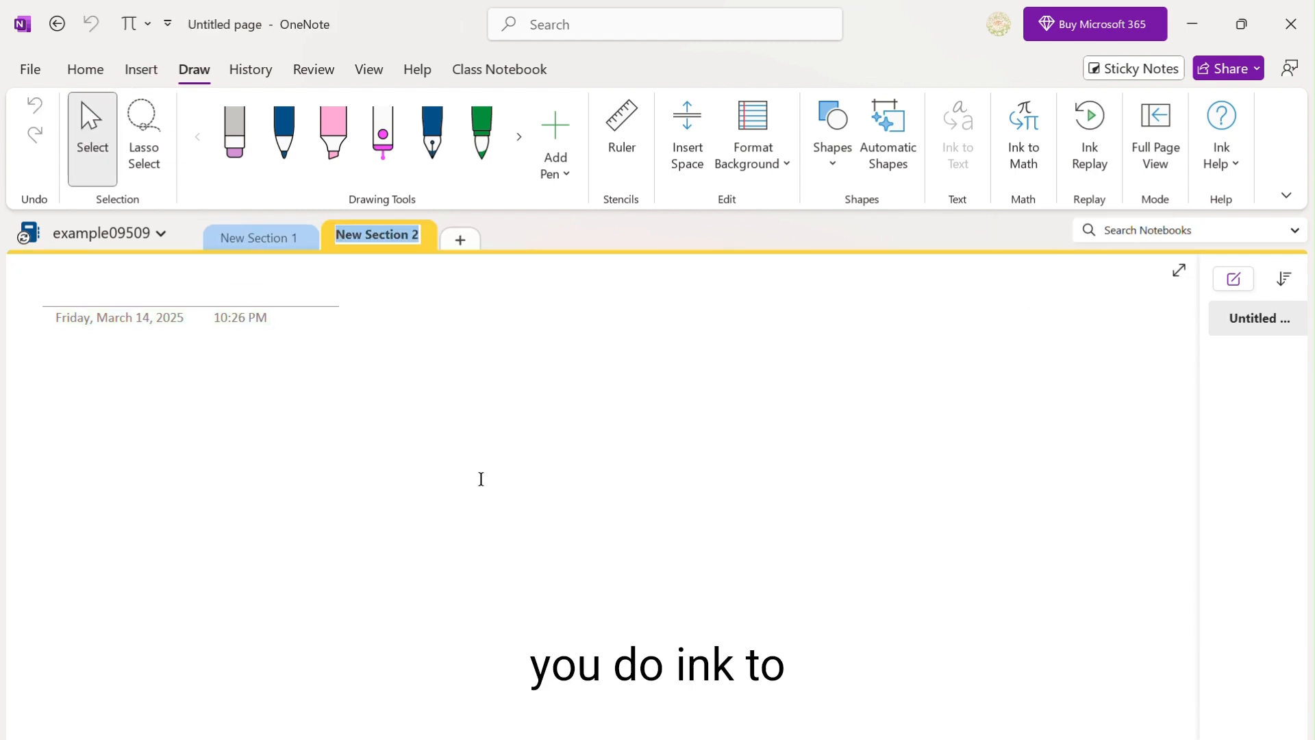
pyautogui.click(285, 140)
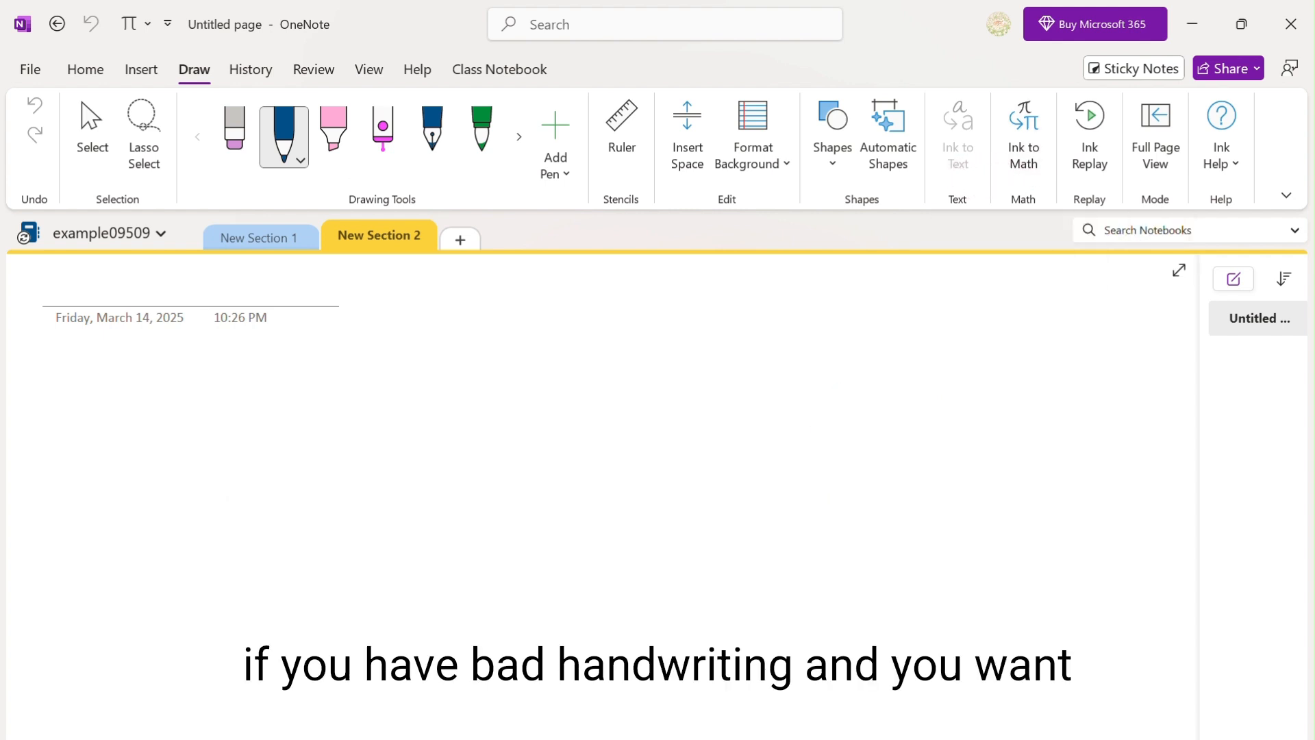
pyautogui.click(93, 128)
pyautogui.click(285, 136)
pyautogui.moveTo(405, 433); pyautogui.dragTo(402, 521)
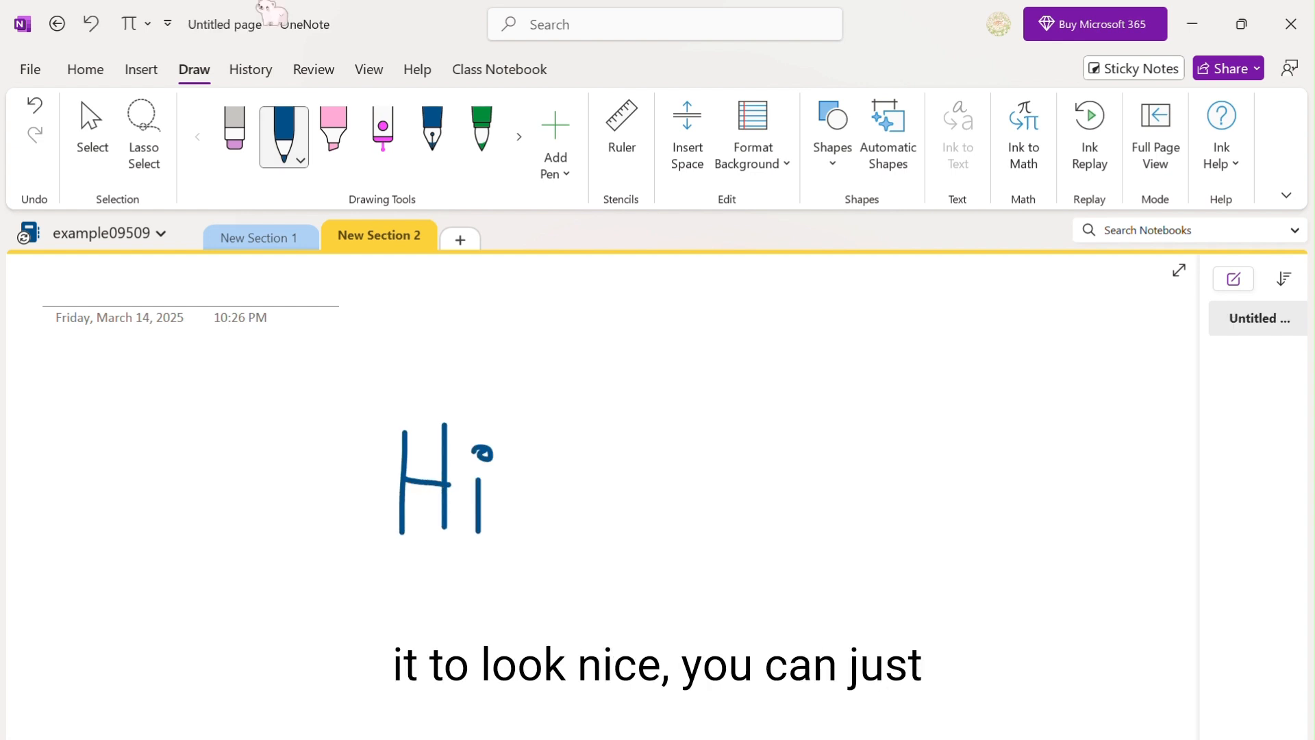
# Try to convert the lassoed handwritten "Hi" with Ink to Text, and undo the conversion.
pyautogui.click(143, 134)
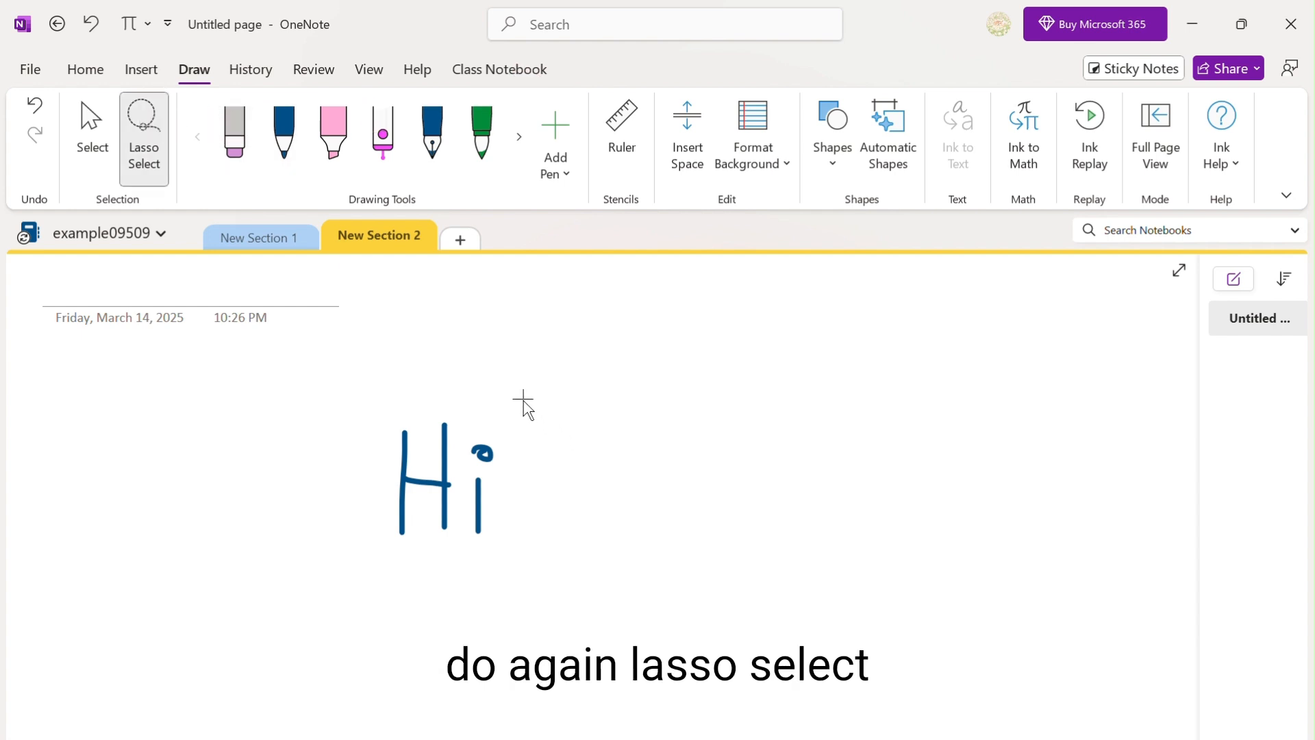
pyautogui.moveTo(522, 404)
pyautogui.mouseDown()
pyautogui.moveTo(487, 608)
pyautogui.moveTo(666, 531)
pyautogui.mouseUp()
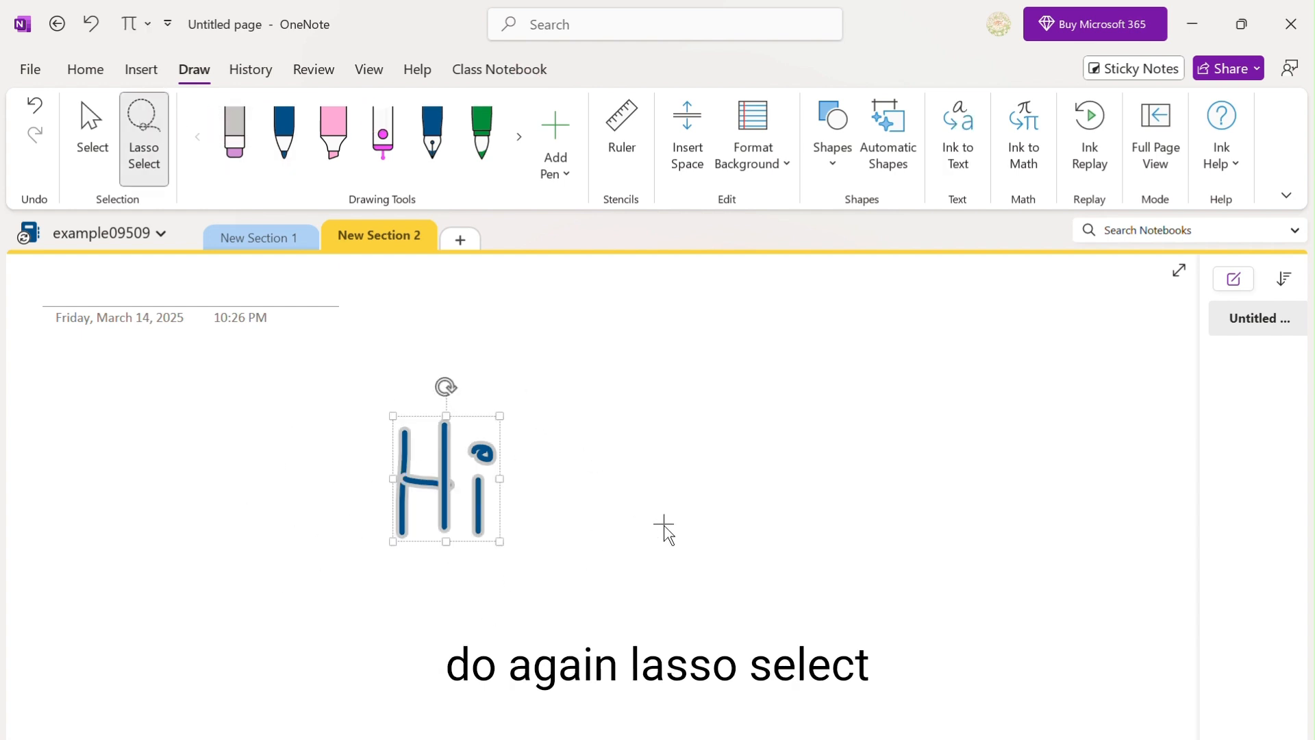
pyautogui.click(964, 166)
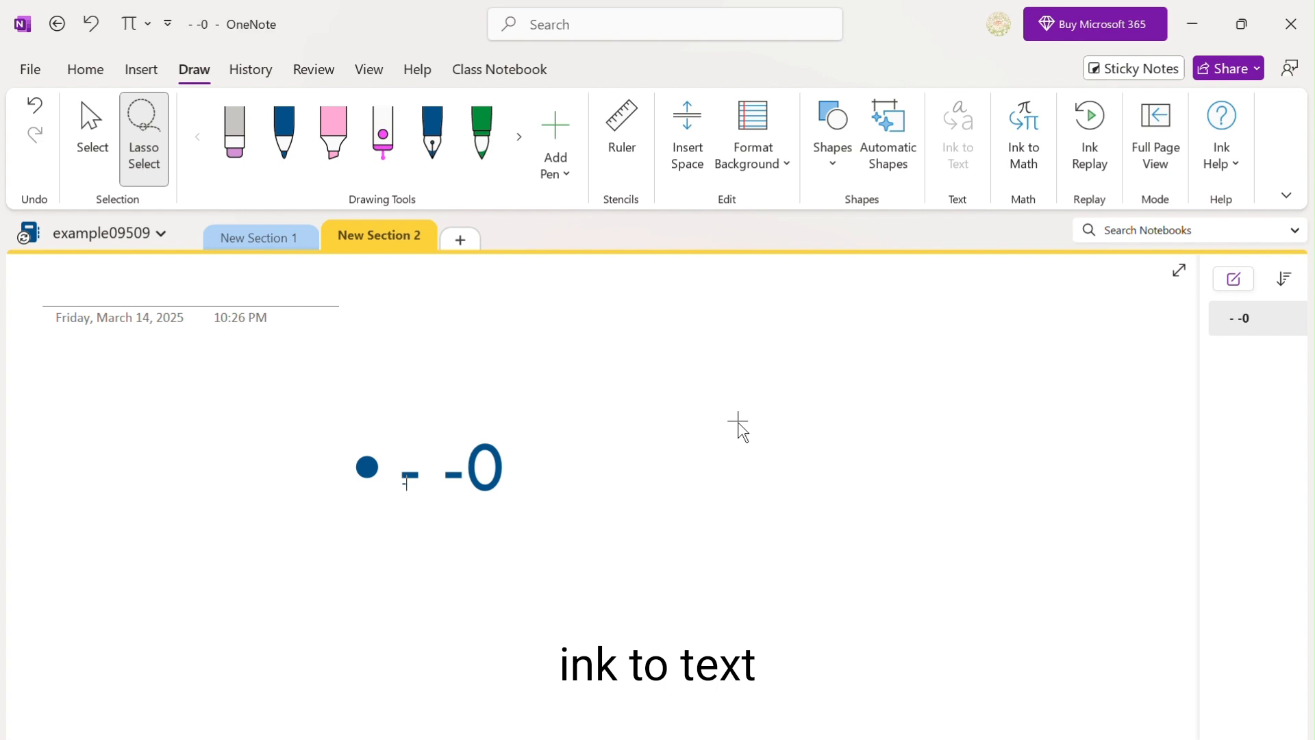
pyautogui.click(34, 104)
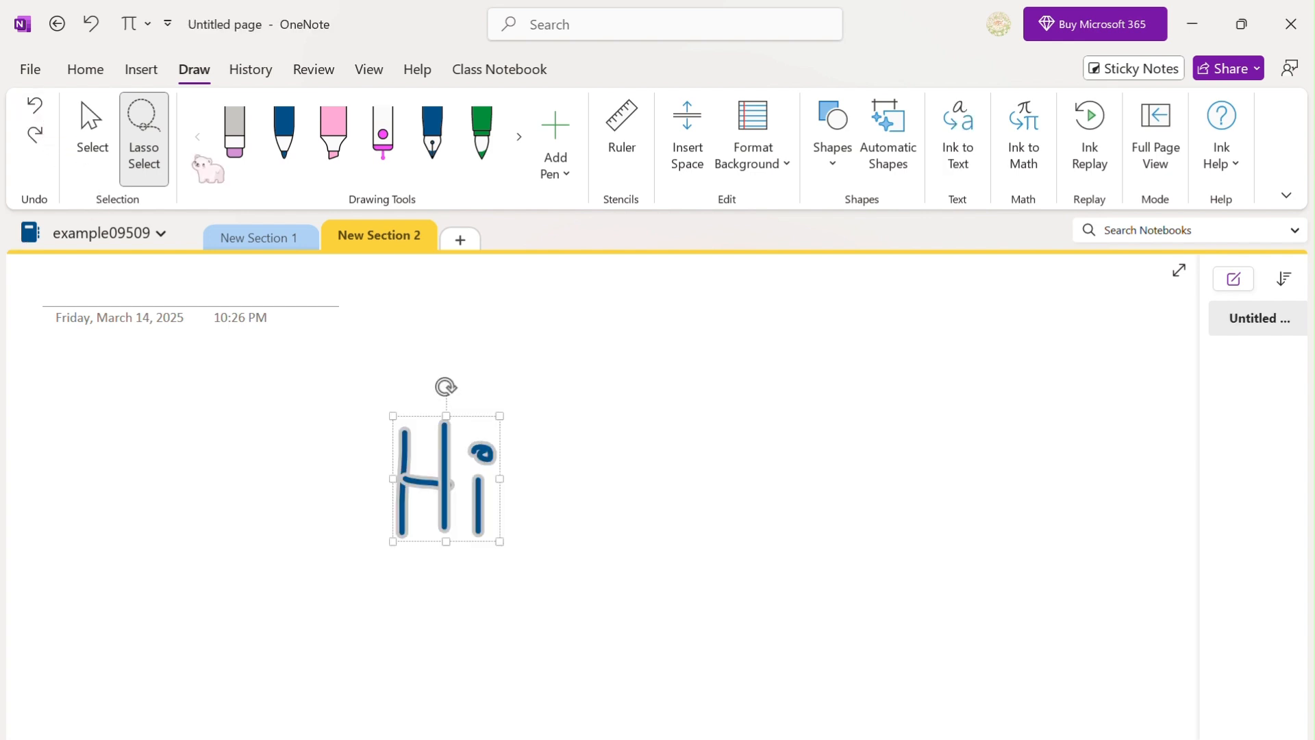
# Handwrite a second "Hi" beside the first one with the blue pen and convert it with Ink to Text.
pyautogui.click(528, 392)
pyautogui.click(284, 134)
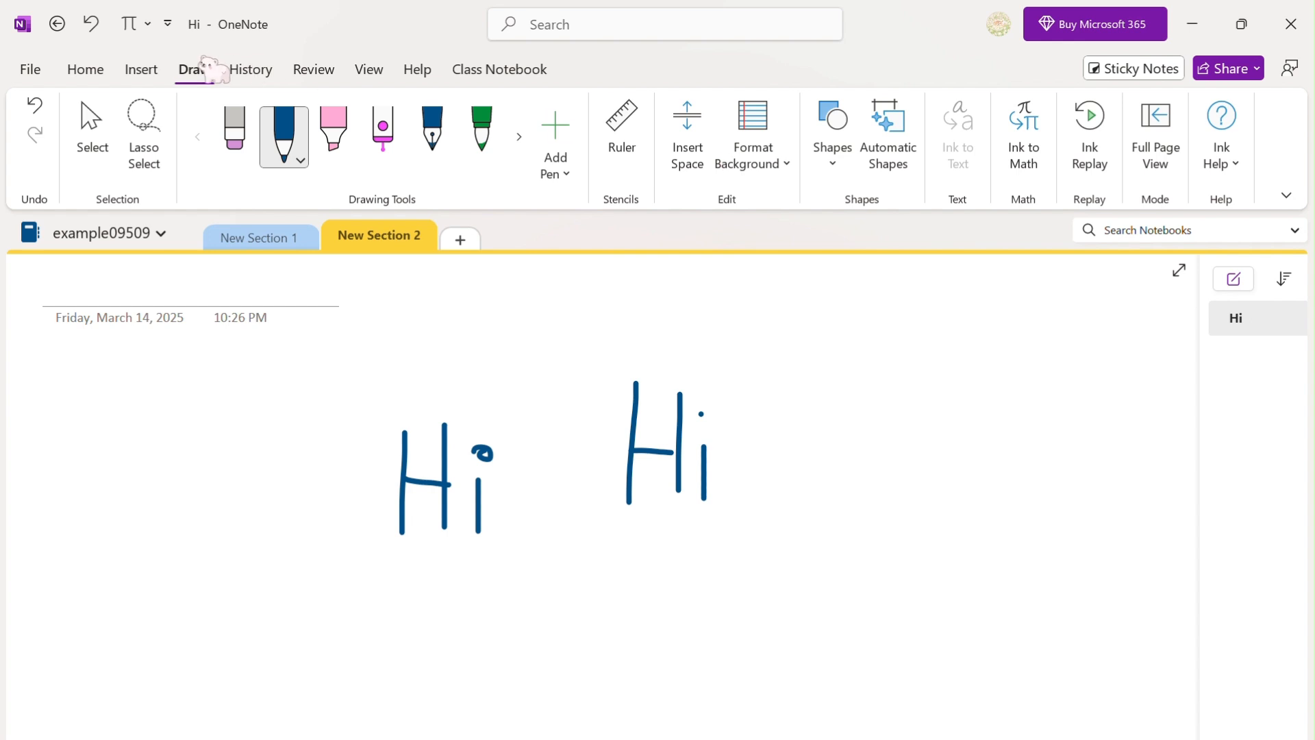
pyautogui.click(143, 134)
pyautogui.moveTo(783, 354)
pyautogui.mouseDown()
pyautogui.moveTo(535, 384)
pyautogui.moveTo(794, 567)
pyautogui.mouseUp()
pyautogui.click(957, 171)
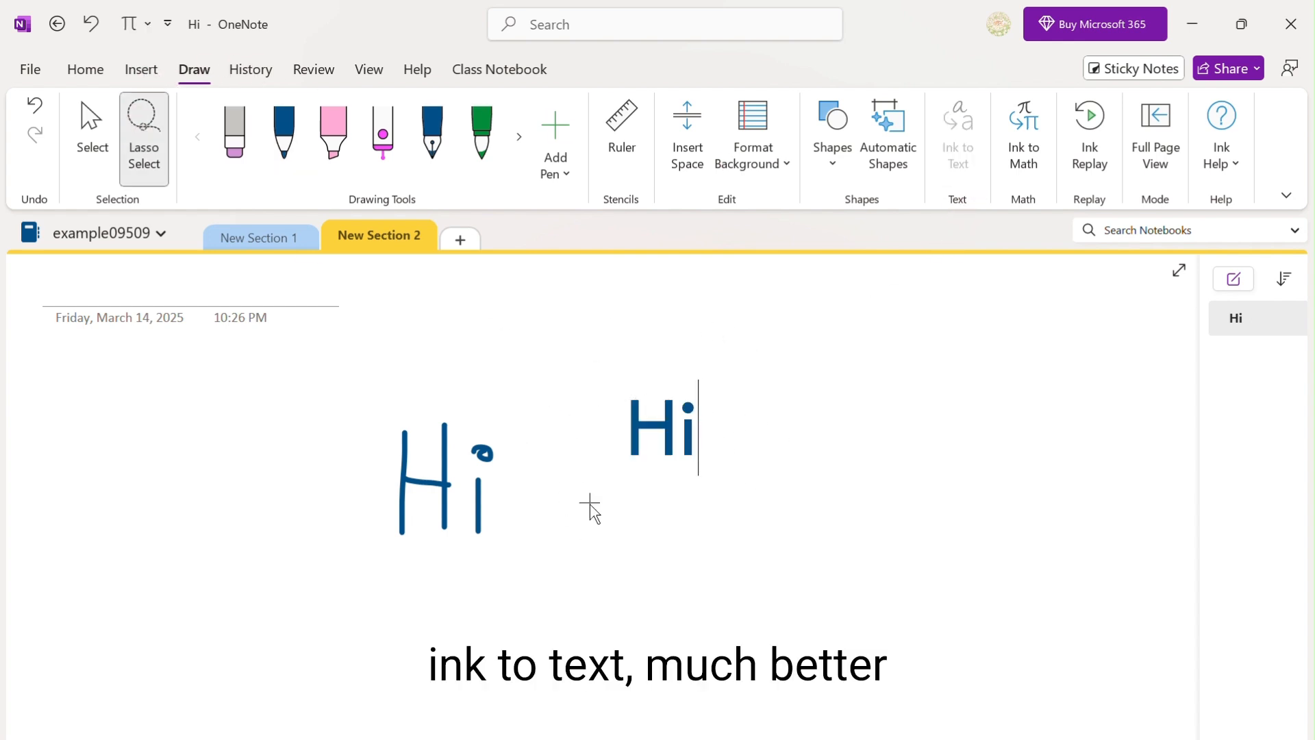
# Erase the first handwritten "Hi", leaving the converted text in place.
pyautogui.click(234, 133)
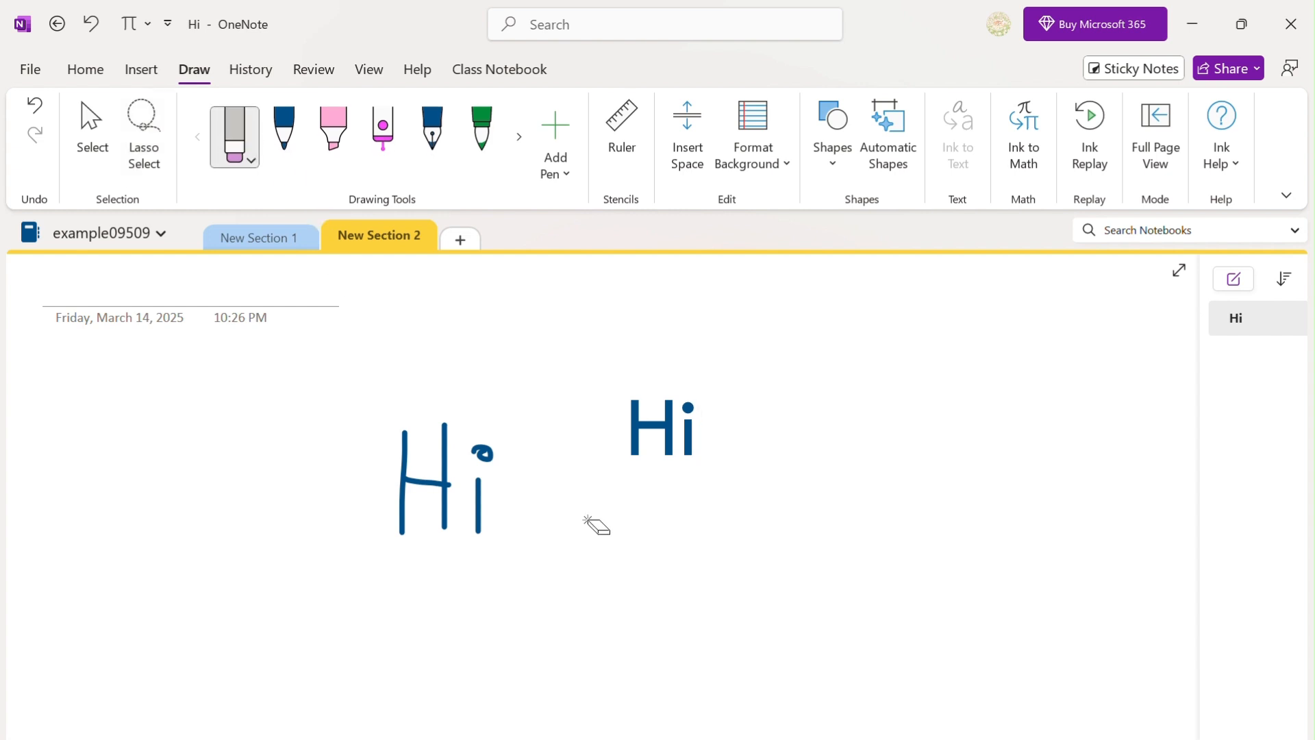
pyautogui.moveTo(596, 526); pyautogui.dragTo(361, 467)
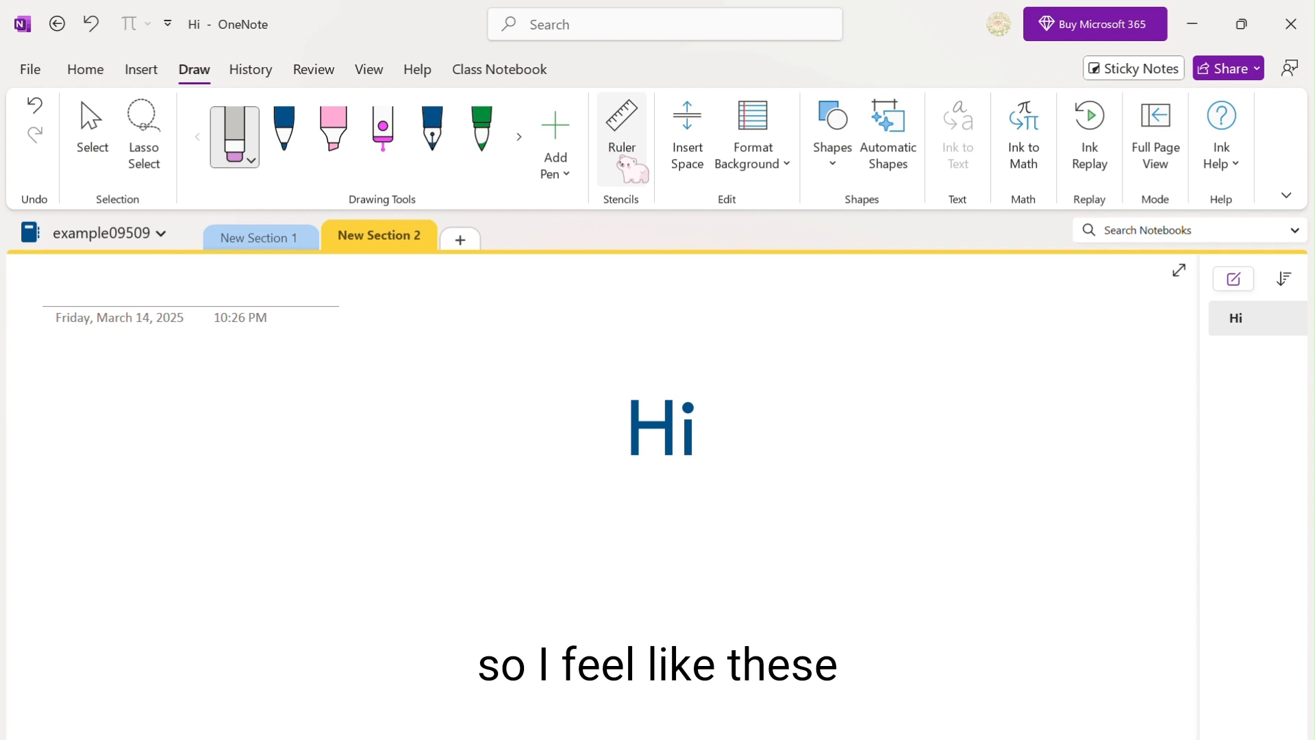
# Apply the narrowest rule lines to the page background, and replace them with the smallest grid lines.
pyautogui.click(789, 165)
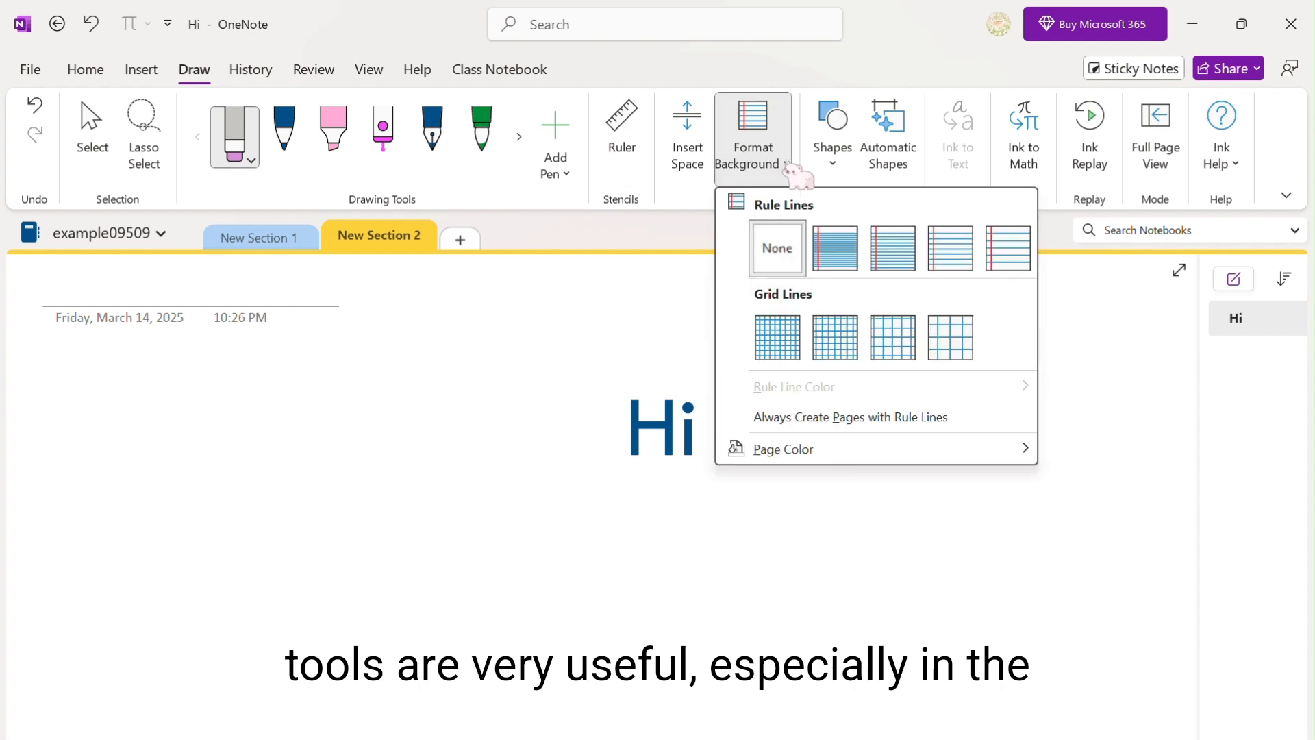
pyautogui.click(827, 244)
pyautogui.click(781, 163)
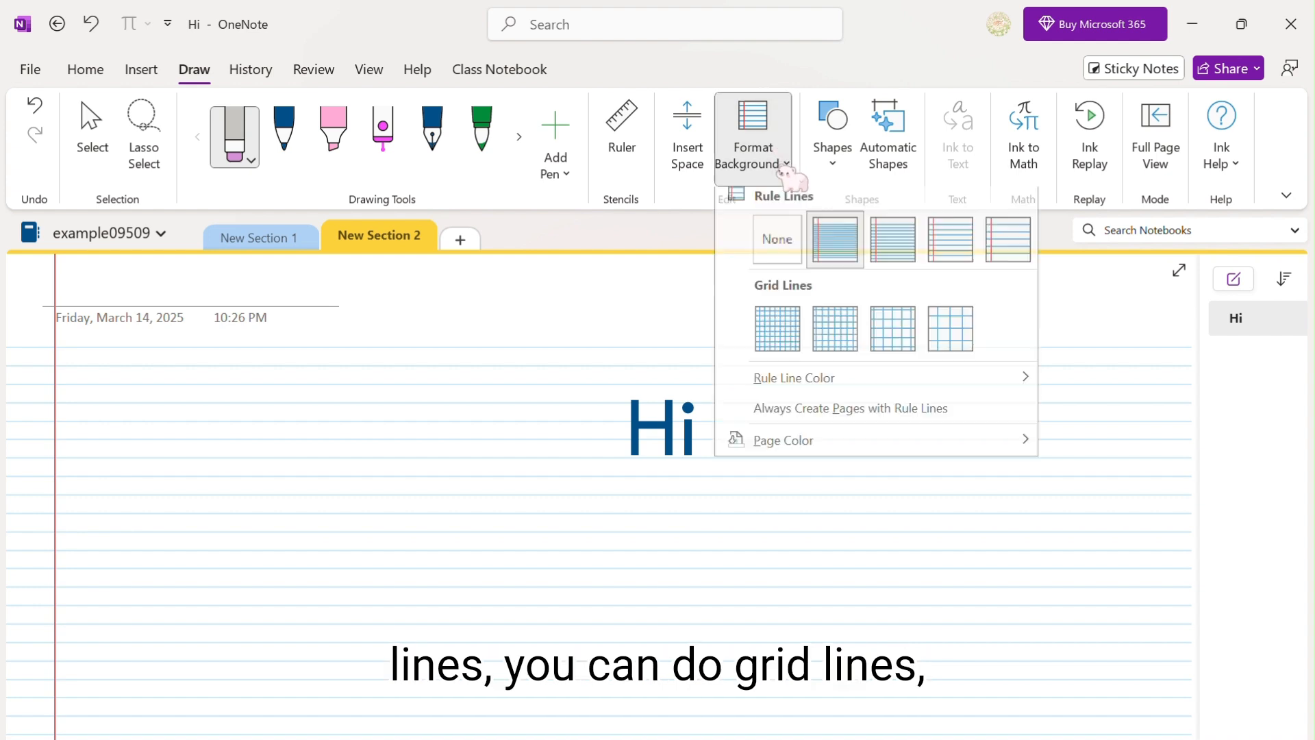
pyautogui.click(788, 339)
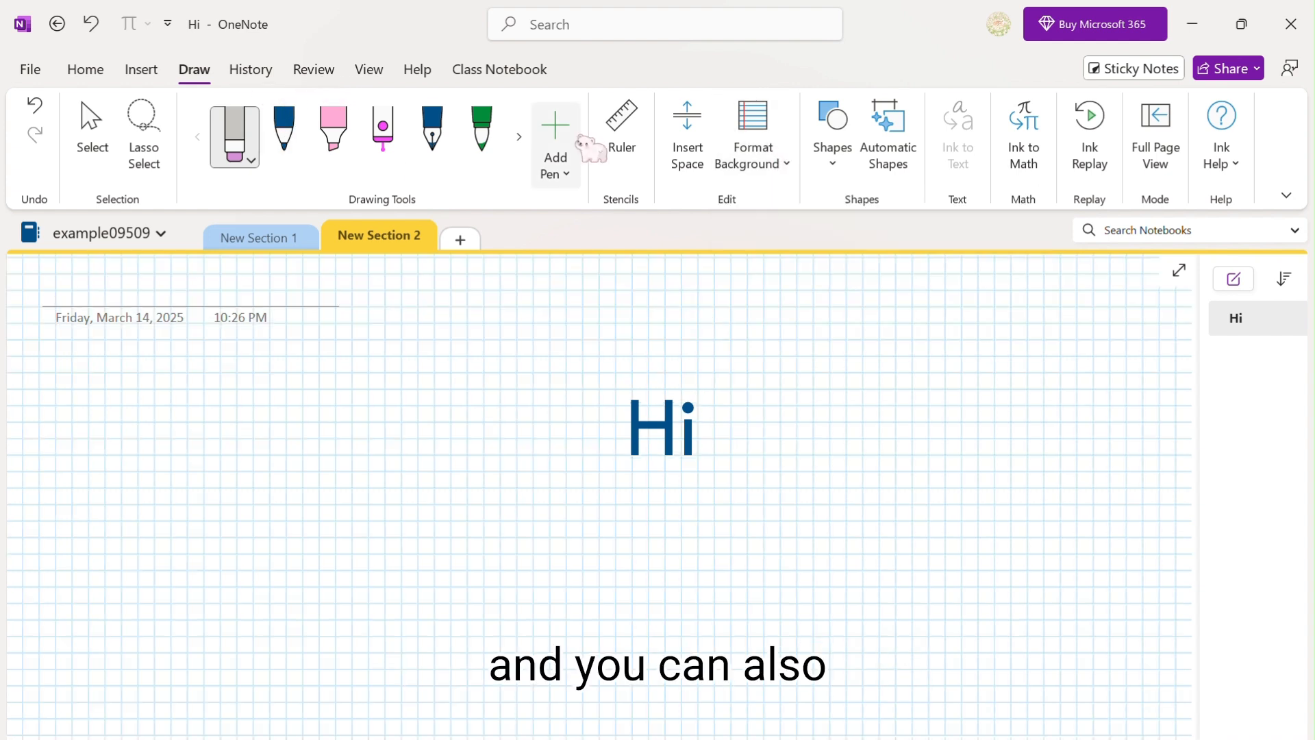
# Insert a two-axis graph with crossing X and Y axes on the page, beside the "Hi" text.
pyautogui.click(847, 176)
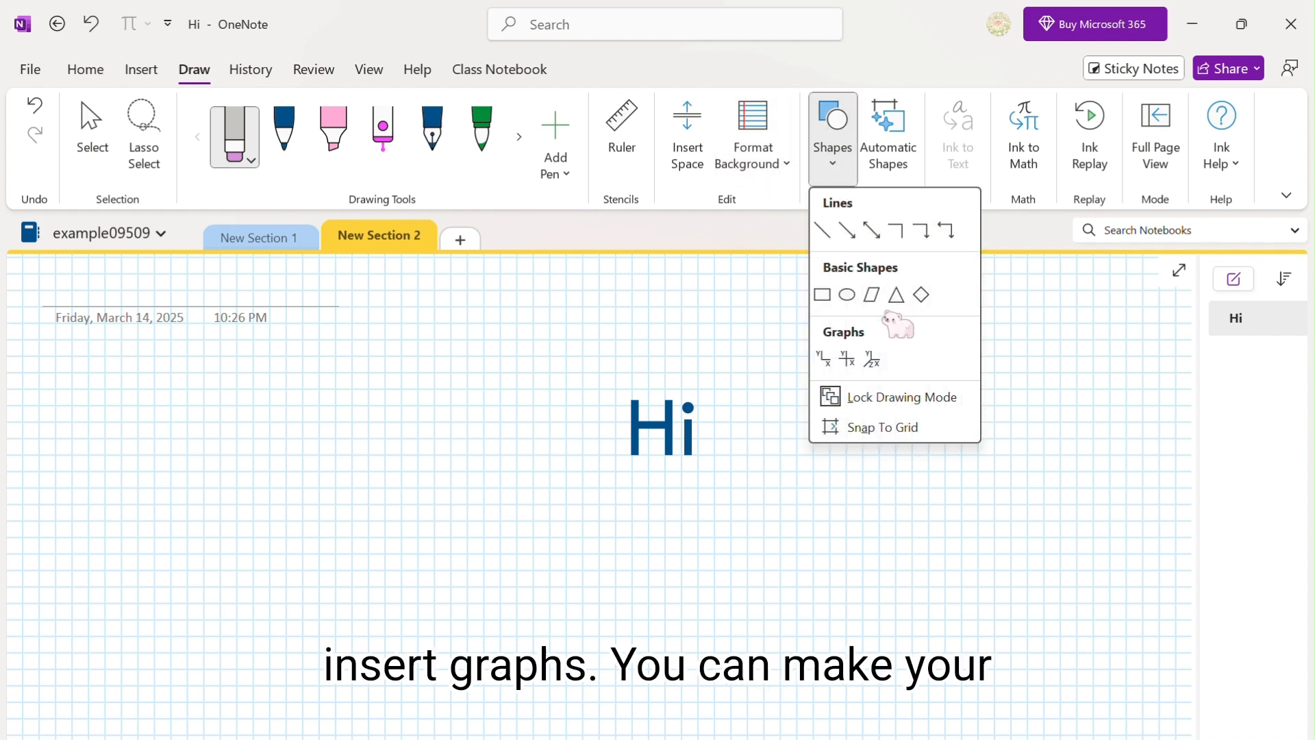
pyautogui.click(849, 358)
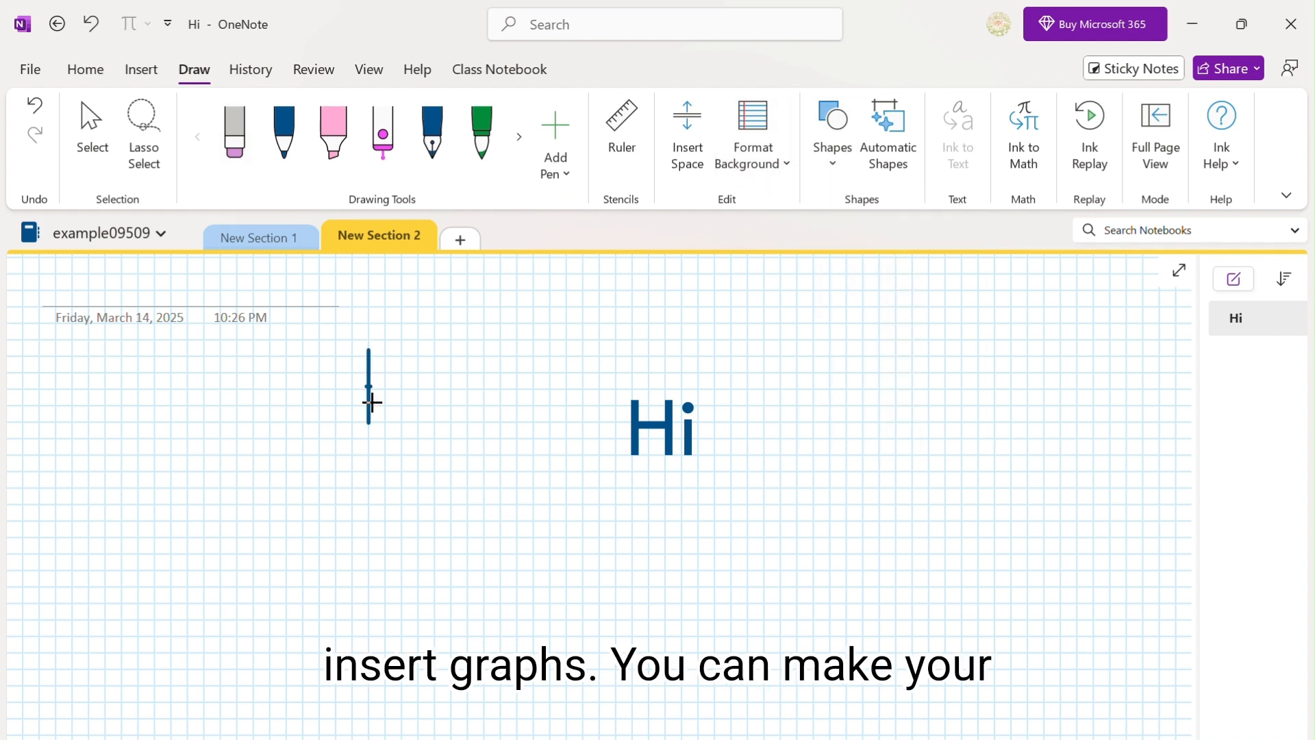
pyautogui.moveTo(372, 402); pyautogui.dragTo(508, 490)
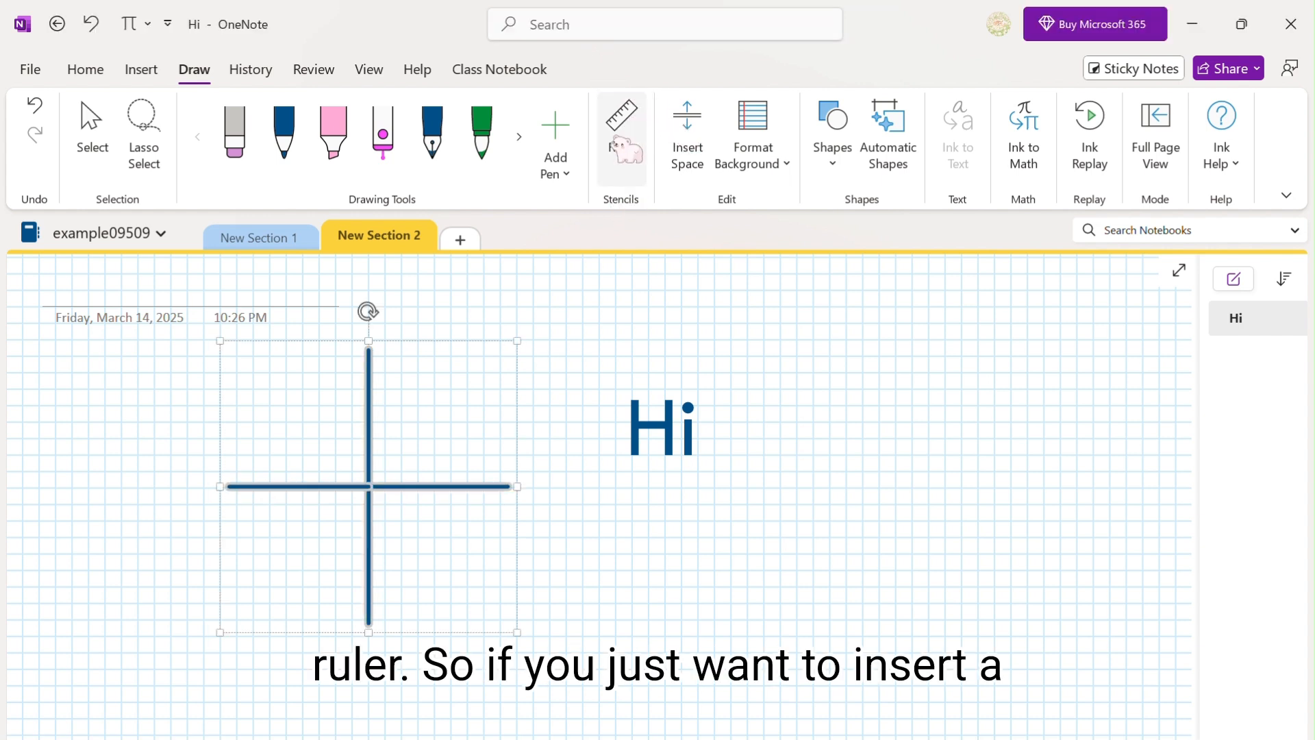
# Show the ruler at 45° over the graph, shift it towards the crossing of the axes, and hide it.
pyautogui.click(642, 143)
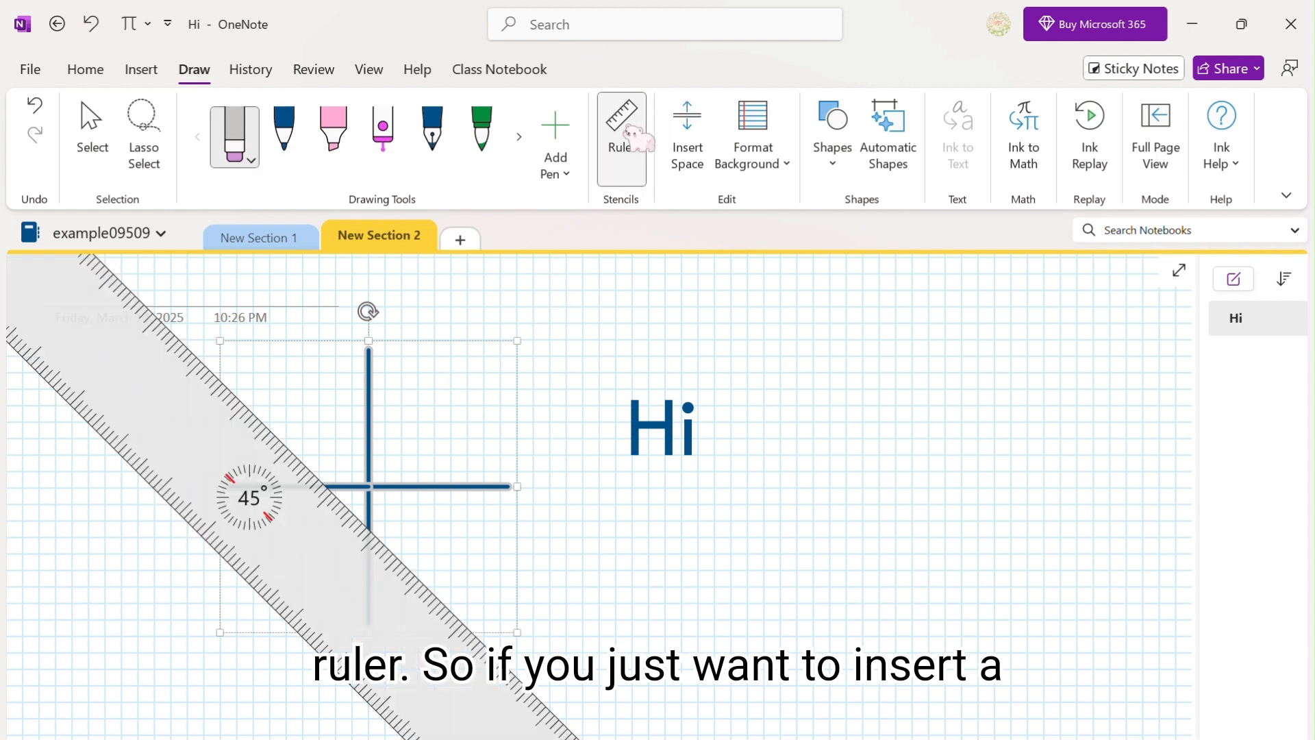
pyautogui.moveTo(278, 477); pyautogui.dragTo(310, 455)
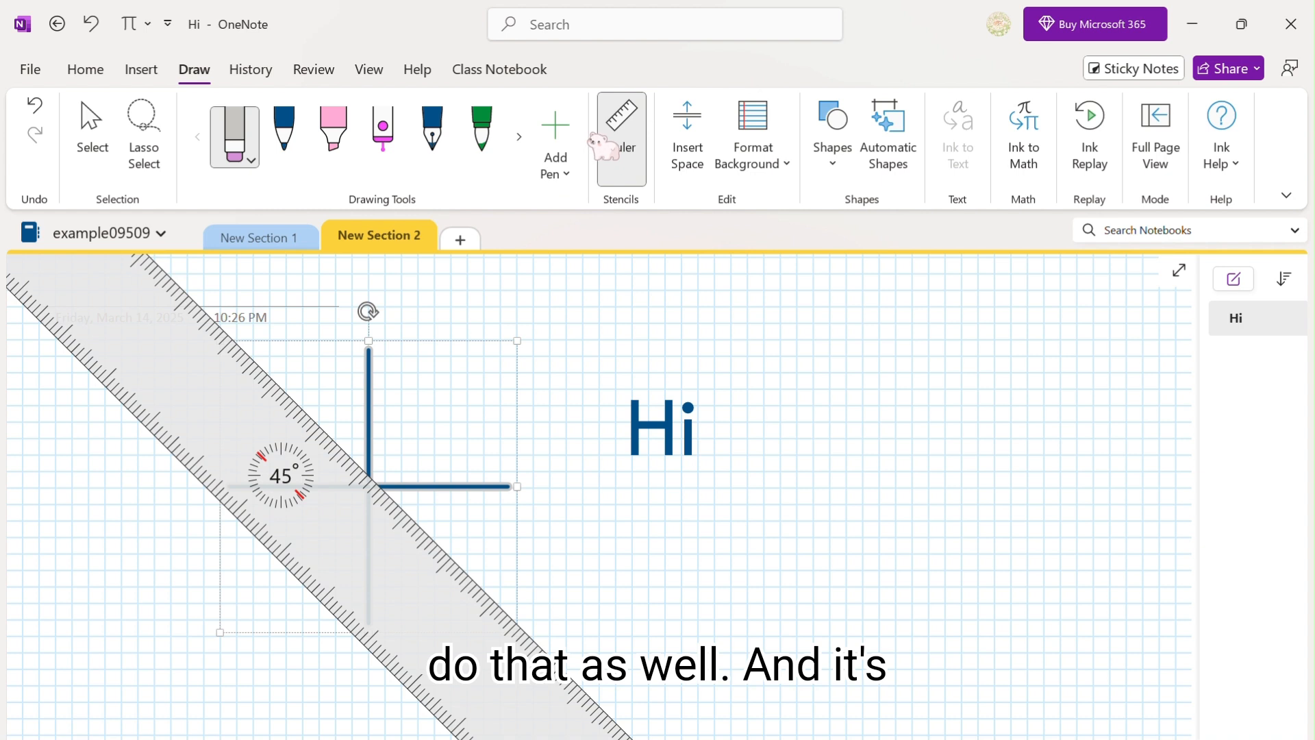
pyautogui.click(604, 145)
# Plot four rising points in the graph's upper-right quadrant with the blue pen, and open and close Ink Replay.
pyautogui.click(284, 132)
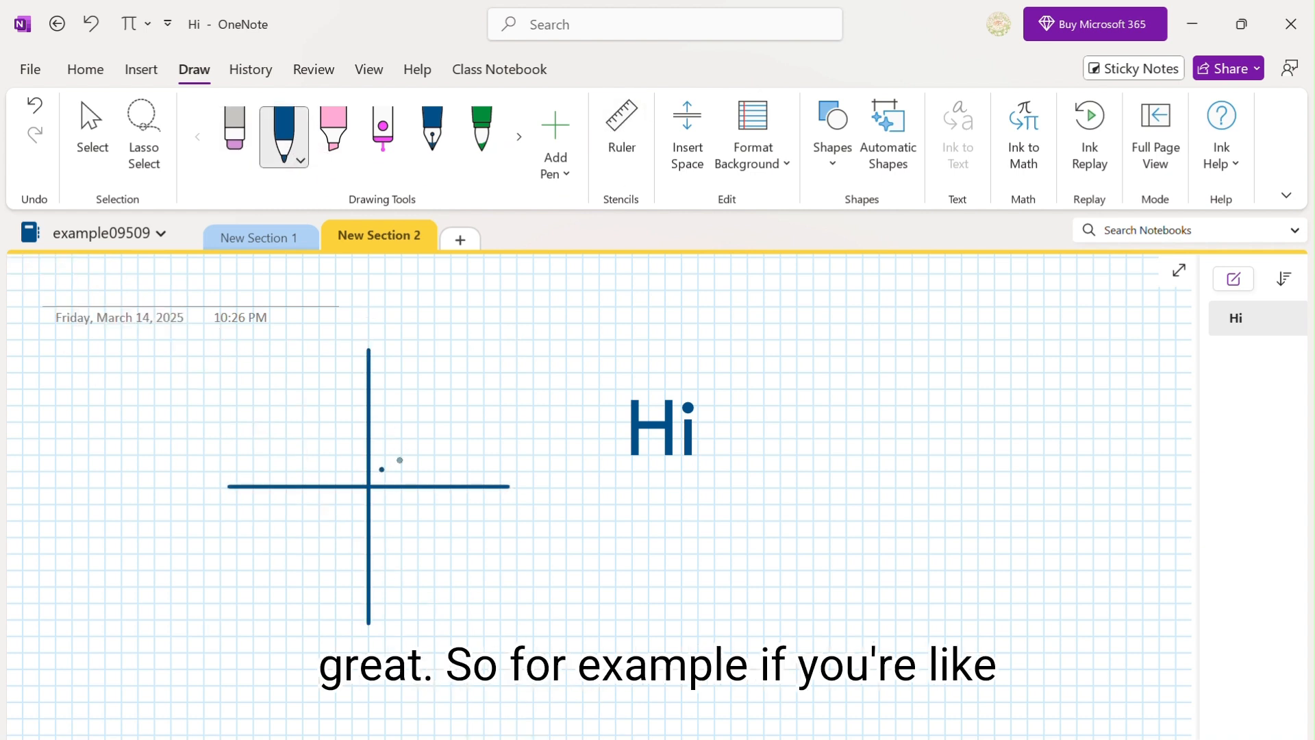
pyautogui.click(400, 460)
pyautogui.click(421, 440)
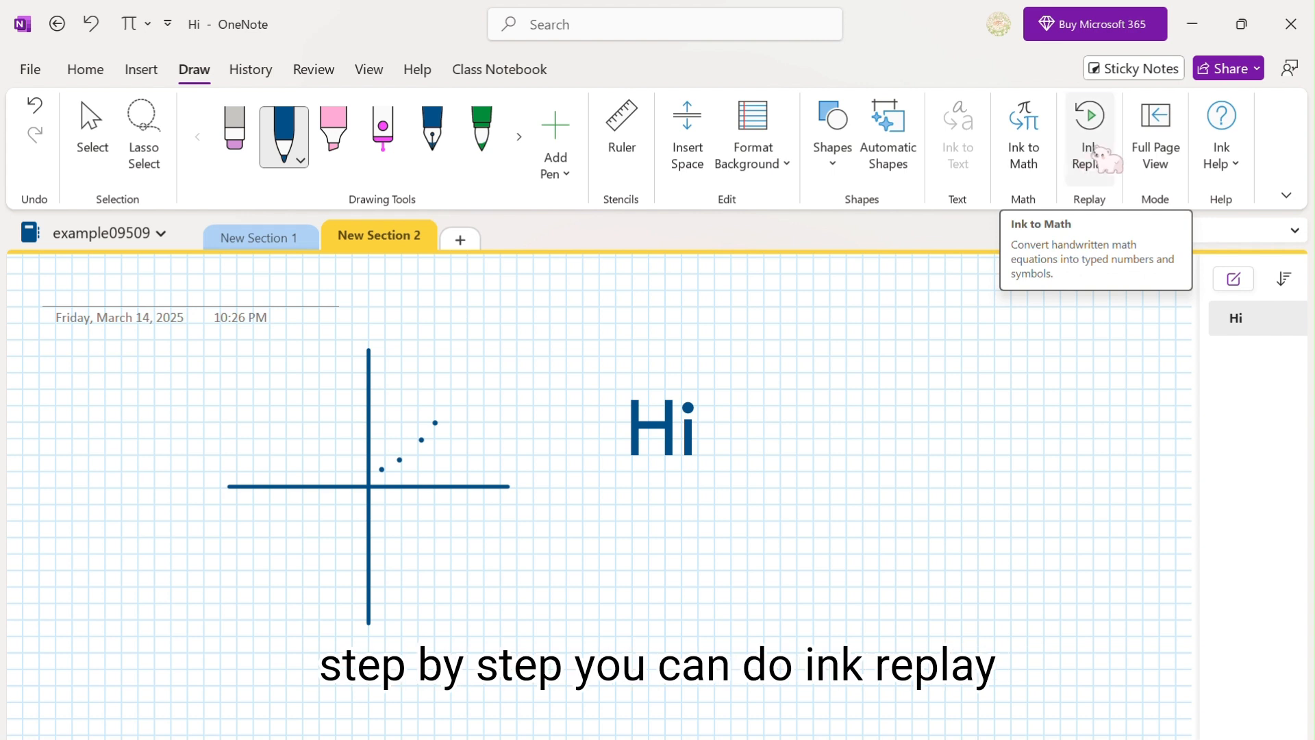
pyautogui.click(1101, 171)
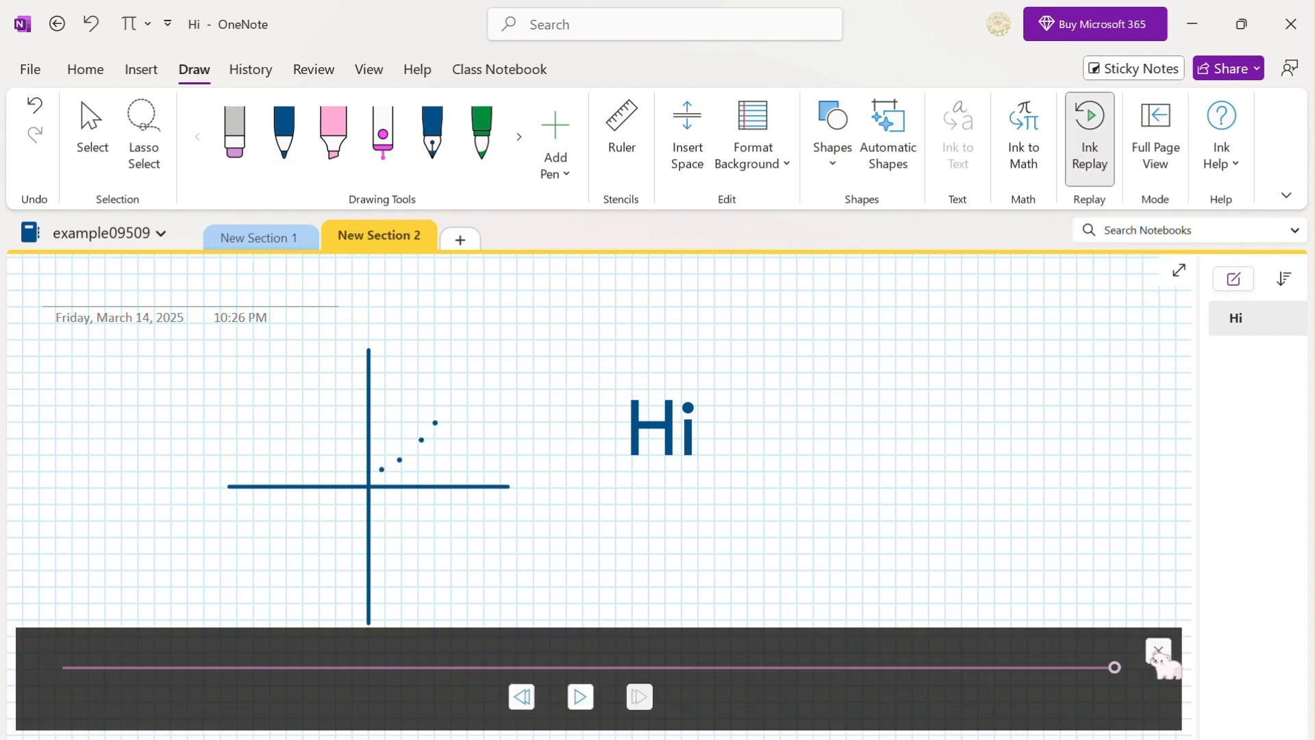
pyautogui.click(1158, 650)
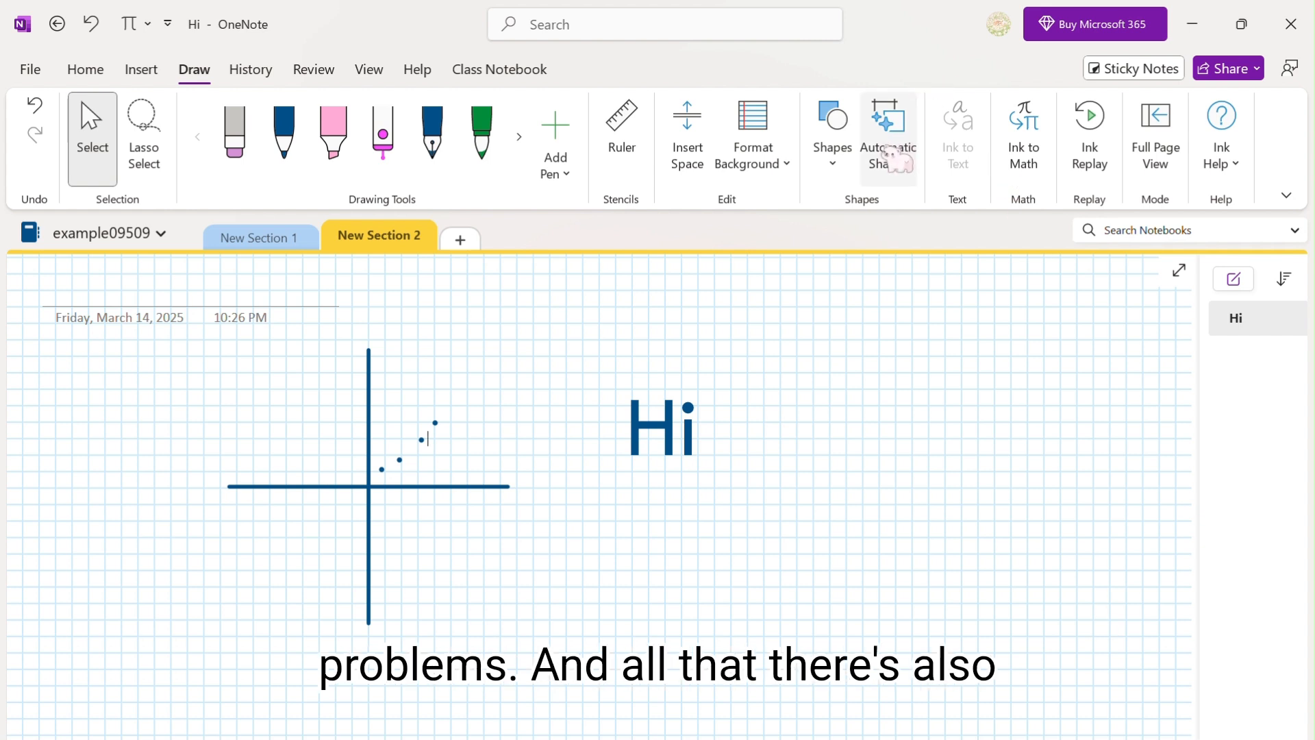
# Turn on Automatic Shapes, draw a large trapezoid with the blue pen beside "Hi", and undo the stray line across it.
pyautogui.click(903, 158)
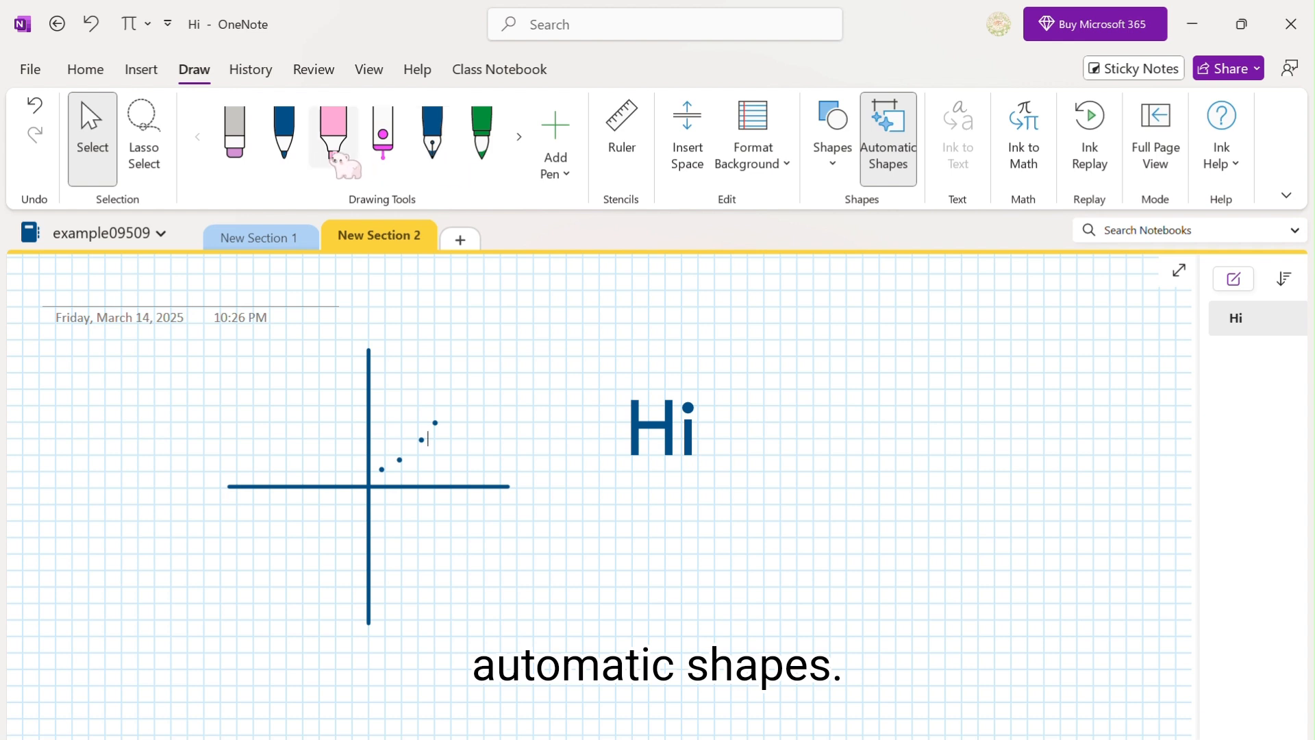
pyautogui.click(284, 133)
pyautogui.moveTo(831, 387)
pyautogui.mouseDown()
pyautogui.moveTo(693, 612)
pyautogui.moveTo(1130, 557)
pyautogui.mouseUp()
pyautogui.moveTo(1091, 469)
pyautogui.mouseDown()
pyautogui.moveTo(1010, 393)
pyautogui.moveTo(831, 387)
pyautogui.mouseUp()
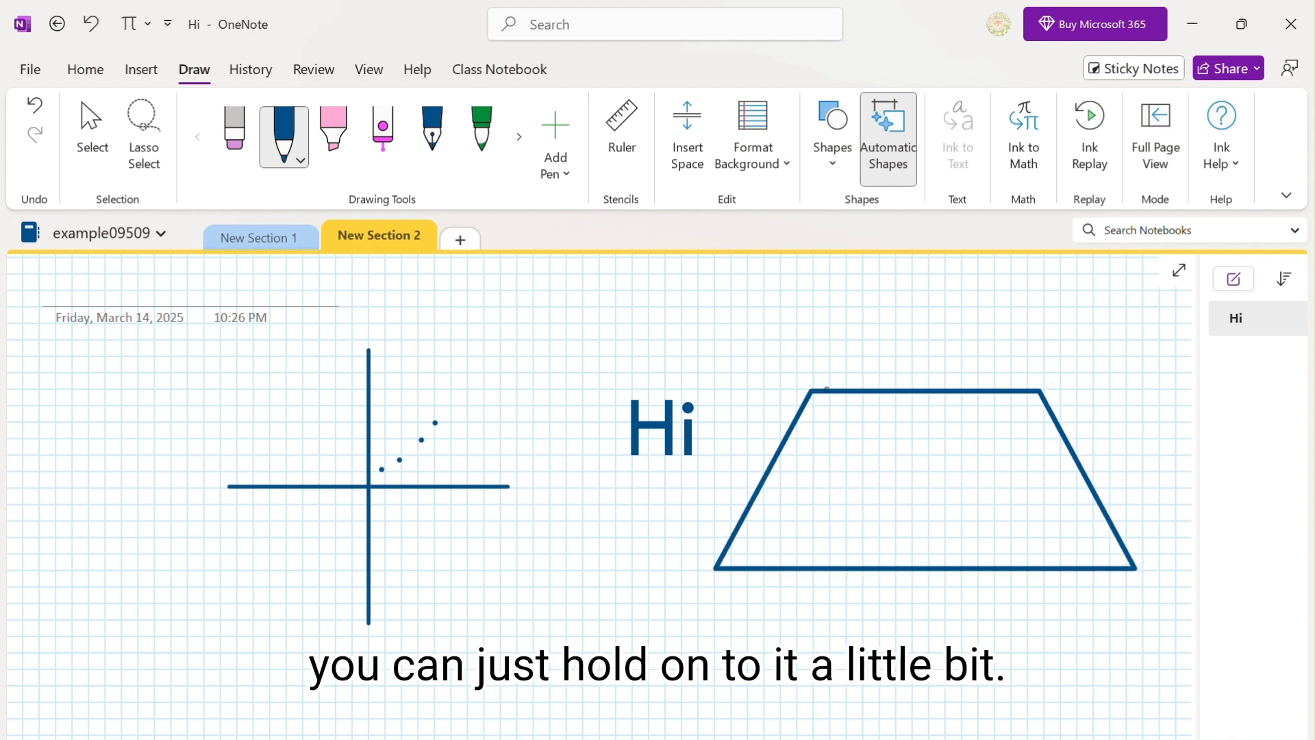
pyautogui.moveTo(827, 388); pyautogui.dragTo(900, 404)
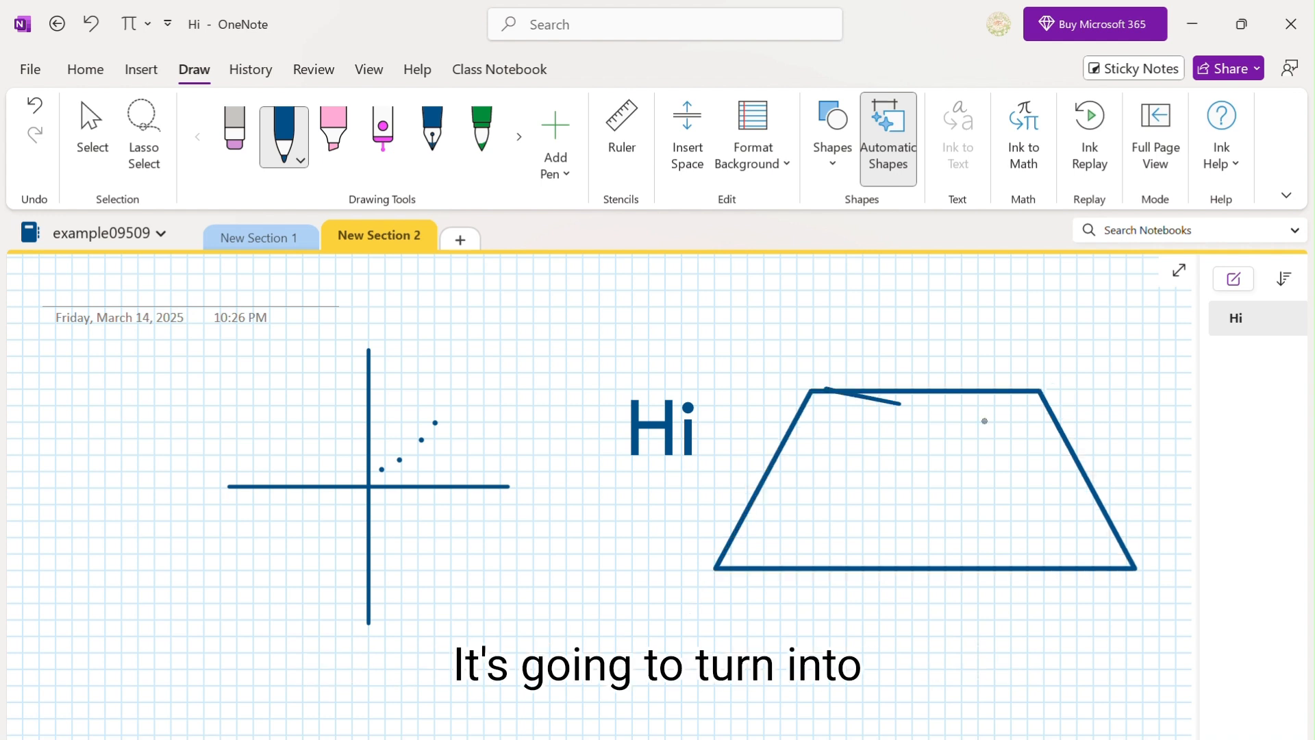
pyautogui.click(35, 105)
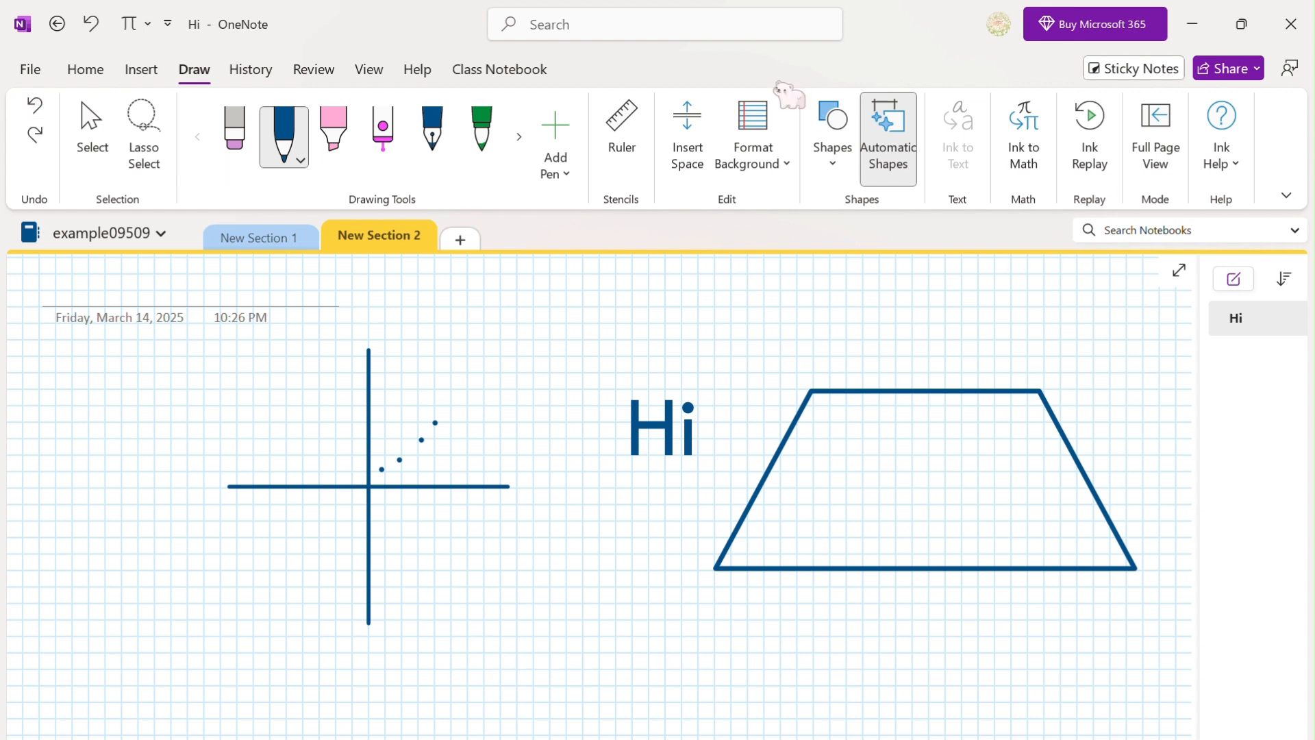
# Insert the built-in Taylor Expansion equation below the trapezoid and undo the stray pen dot.
pyautogui.click(141, 69)
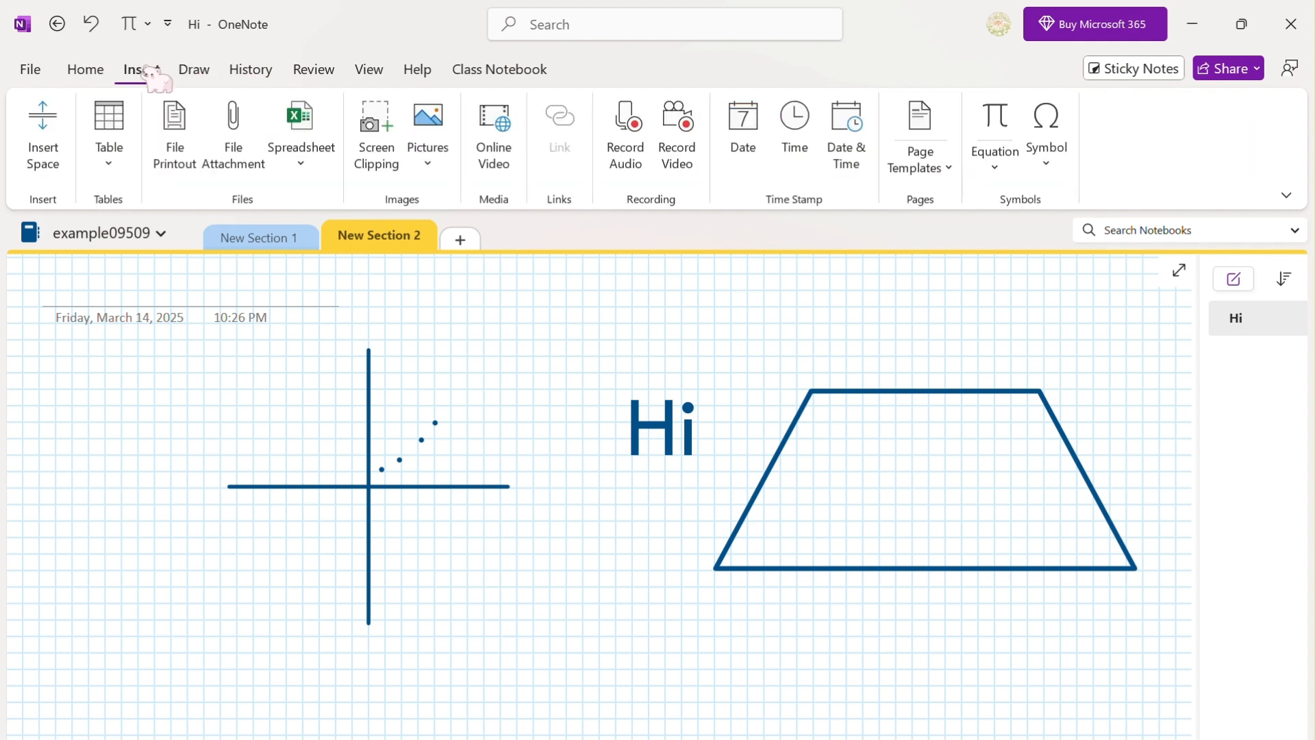
pyautogui.click(997, 175)
pyautogui.scroll(-5, 1075, 370)
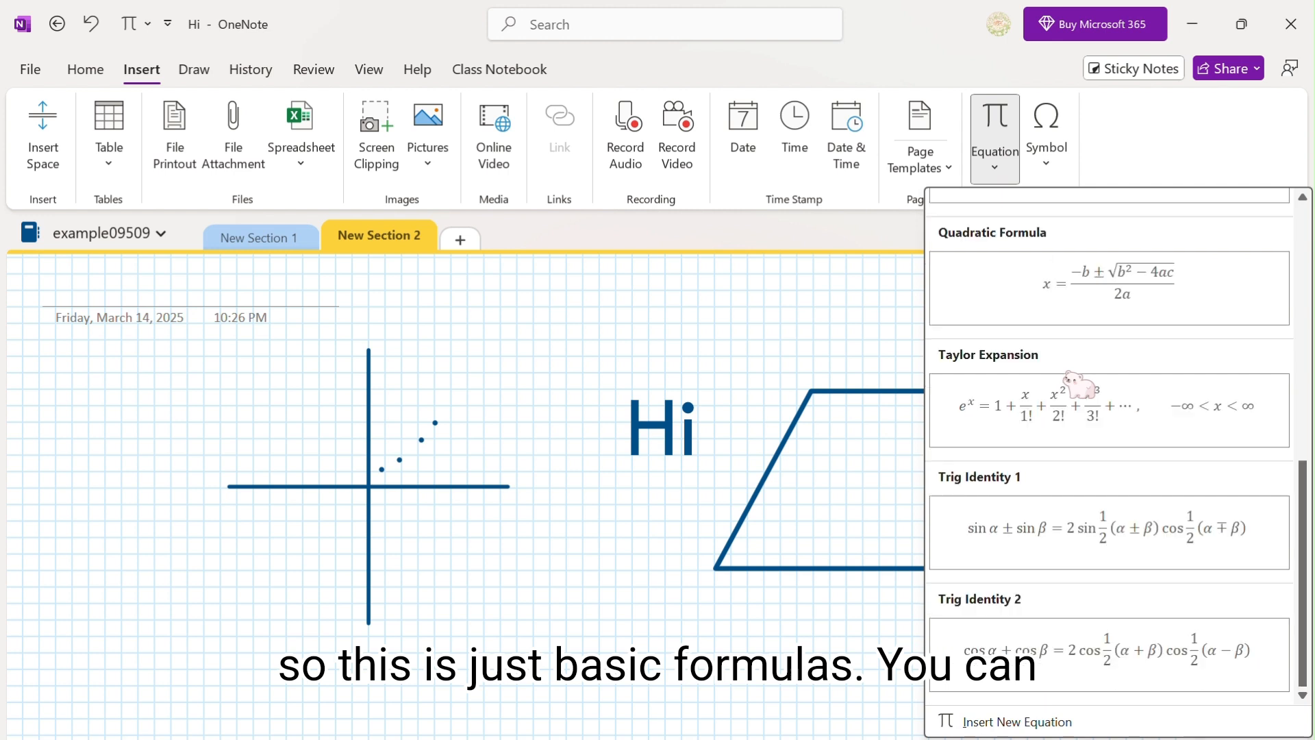
pyautogui.click(1074, 385)
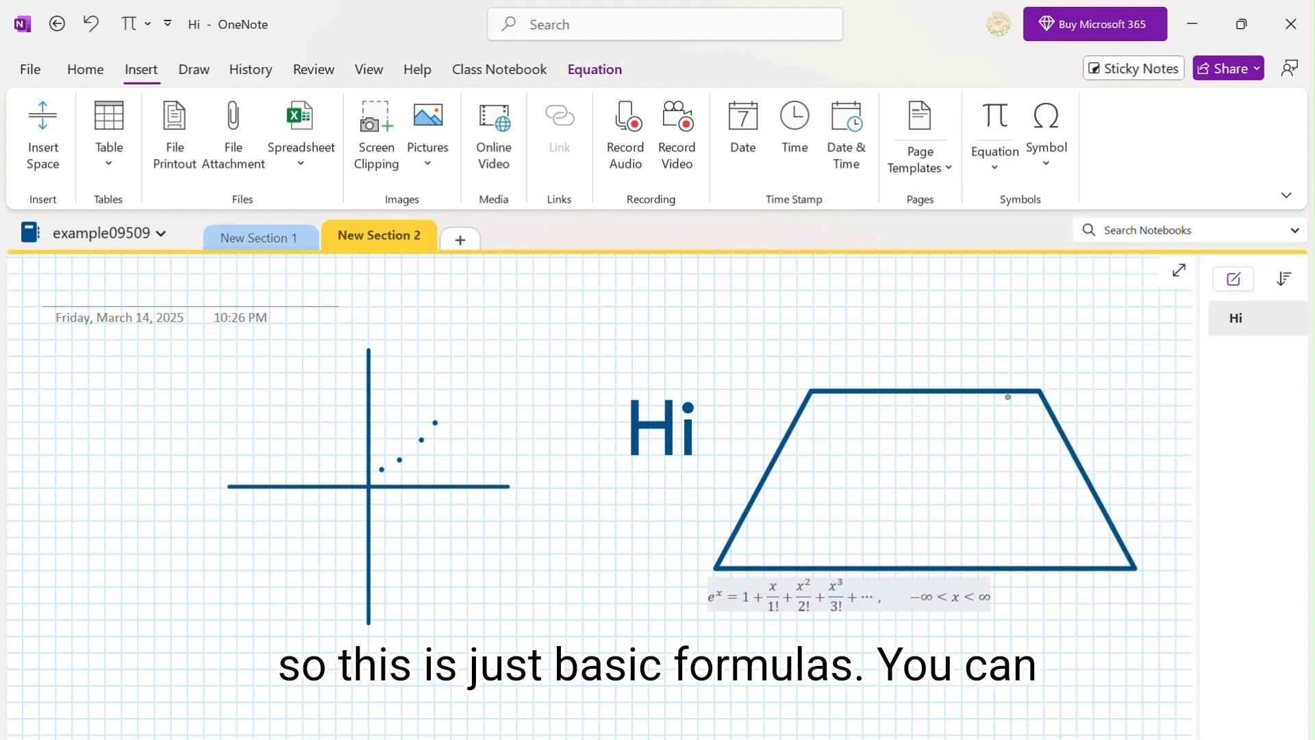
pyautogui.click(613, 618)
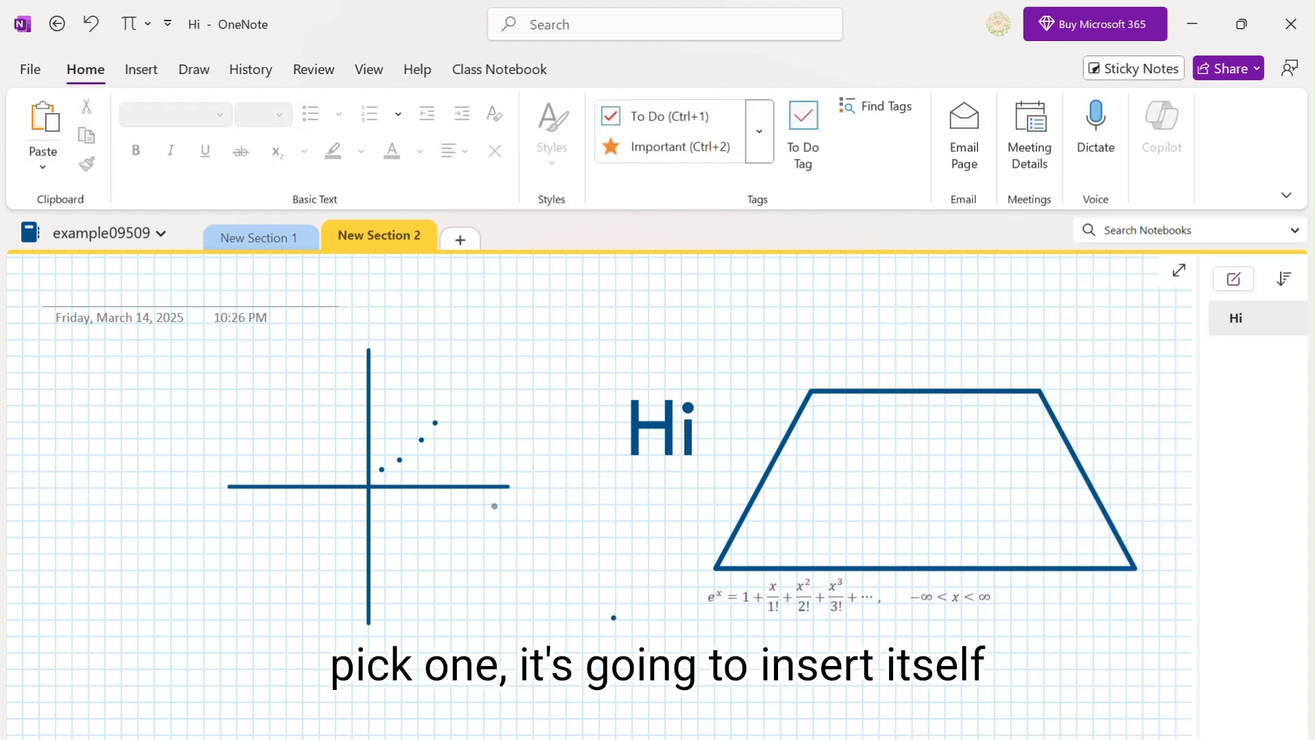
pyautogui.click(91, 24)
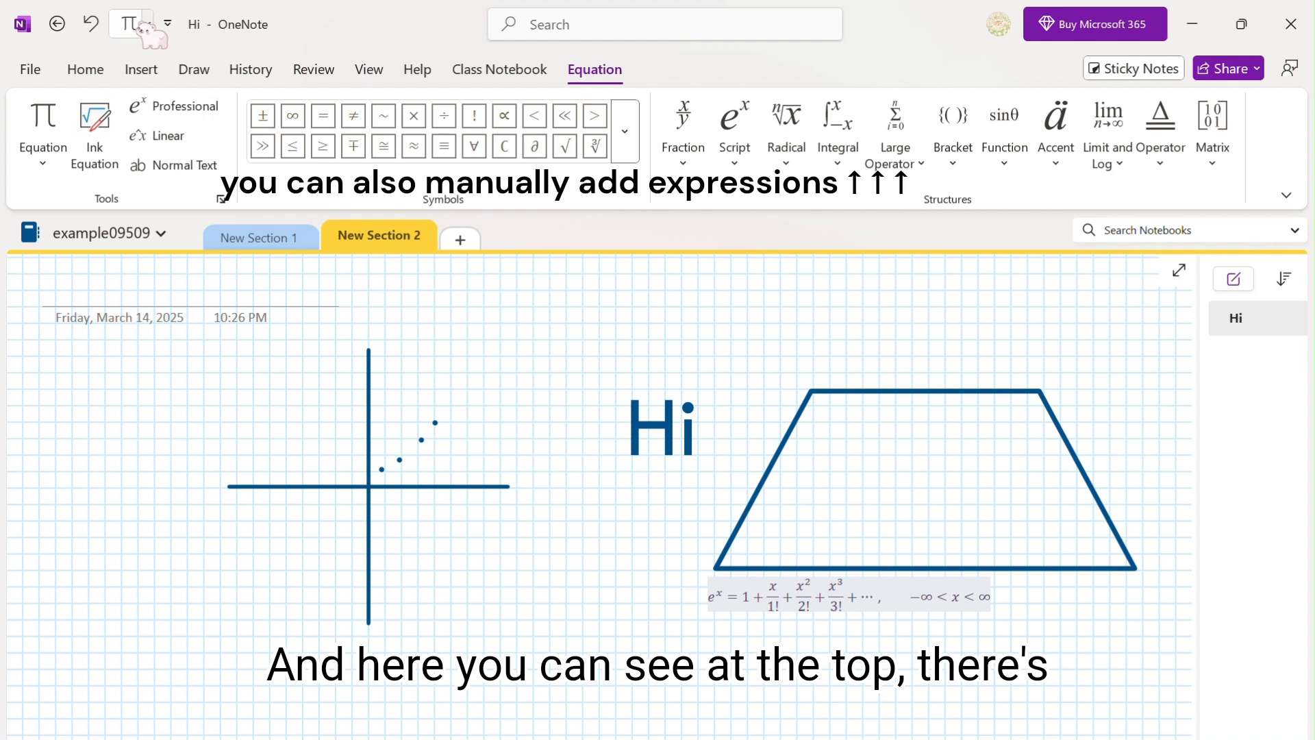
# Start an ink equation and handwrite a summation of 2√3 to the power 4, divided by 2.
pyautogui.click(96, 137)
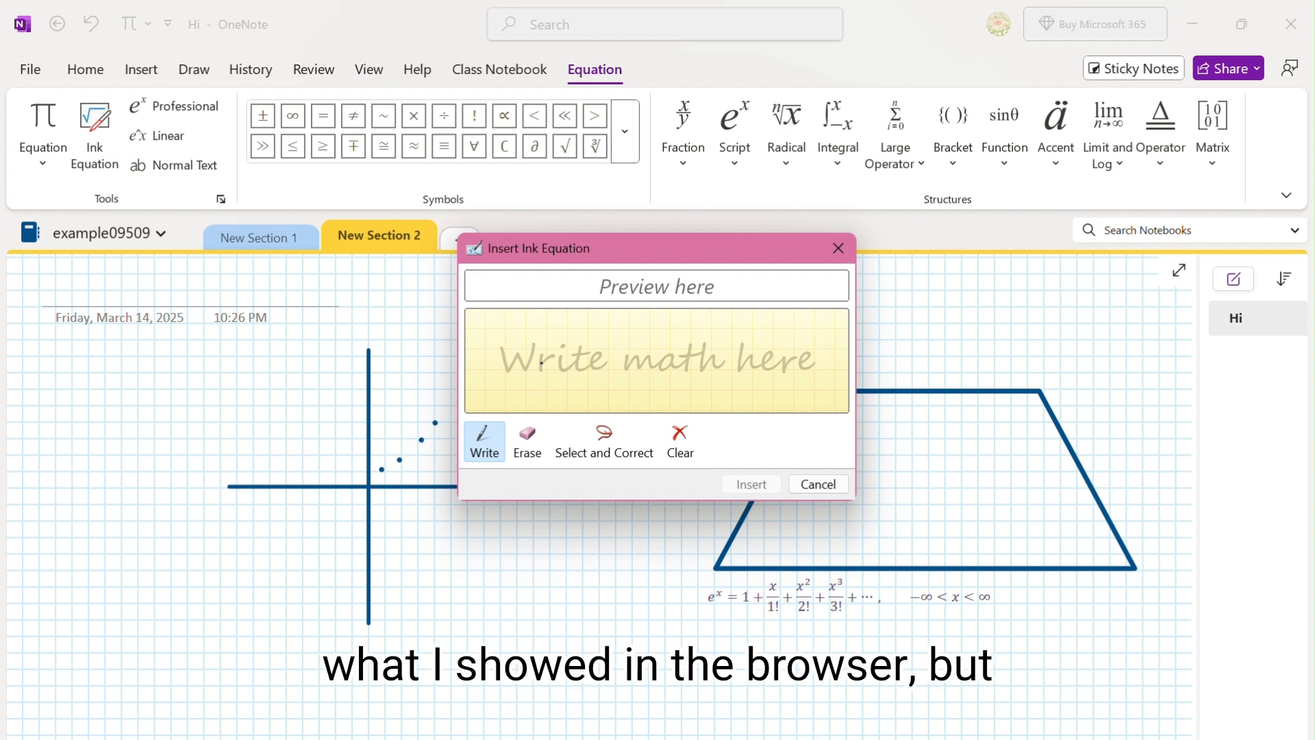
pyautogui.moveTo(528, 341); pyautogui.dragTo(543, 332)
pyautogui.moveTo(600, 376); pyautogui.dragTo(661, 319)
pyautogui.moveTo(714, 374); pyautogui.dragTo(693, 392)
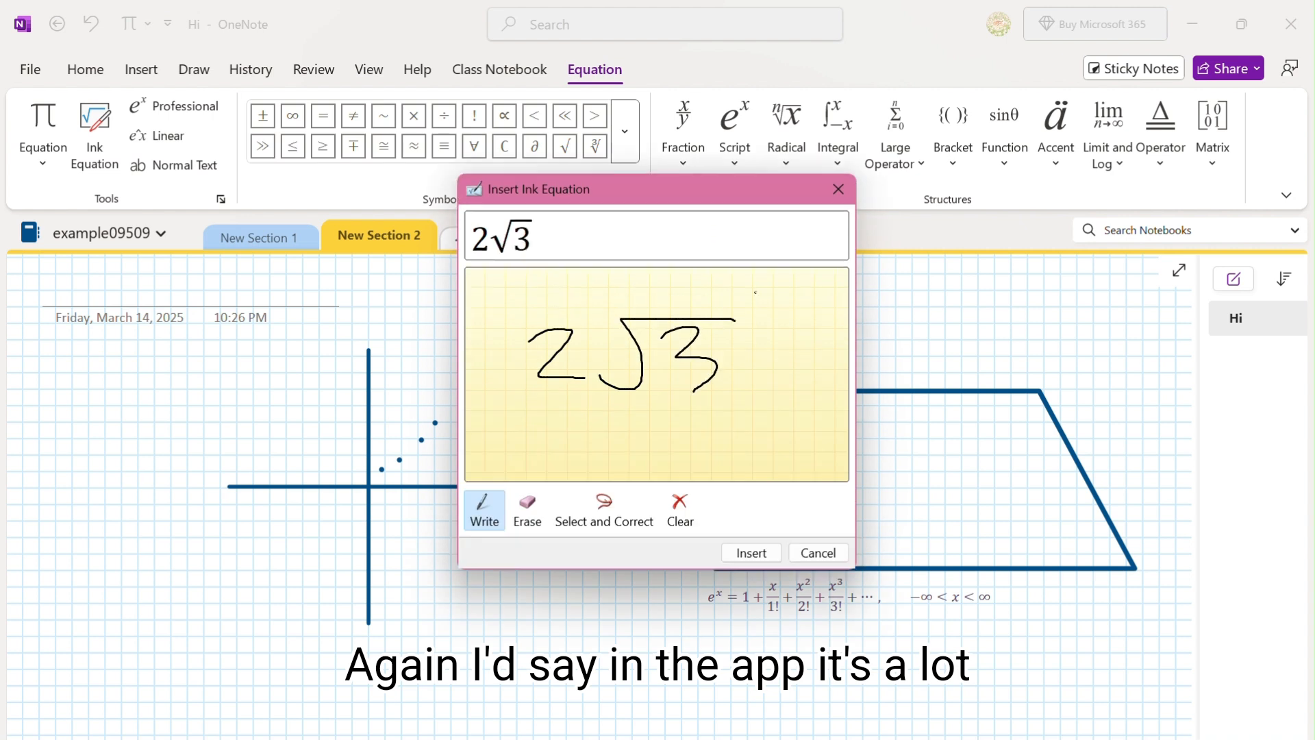
pyautogui.moveTo(757, 293); pyautogui.dragTo(750, 313)
pyautogui.moveTo(535, 414); pyautogui.dragTo(771, 405)
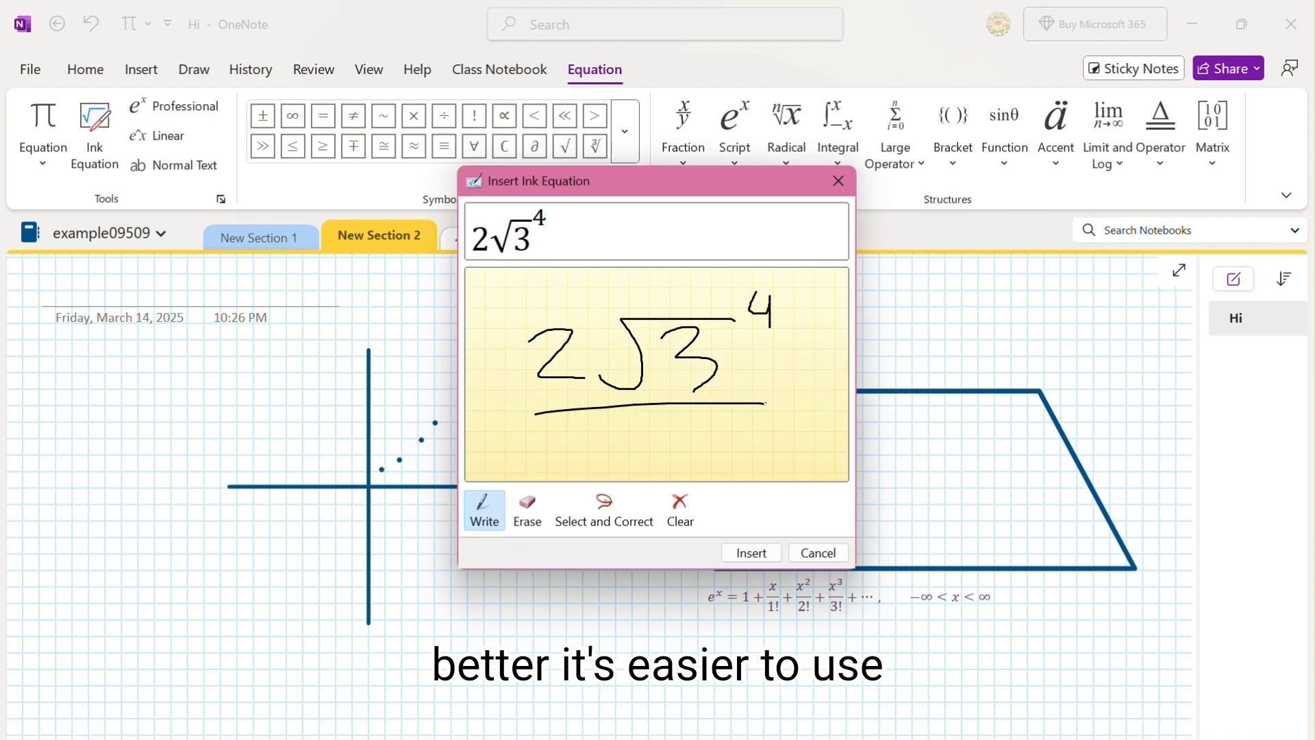
pyautogui.moveTo(627, 429); pyautogui.dragTo(693, 459)
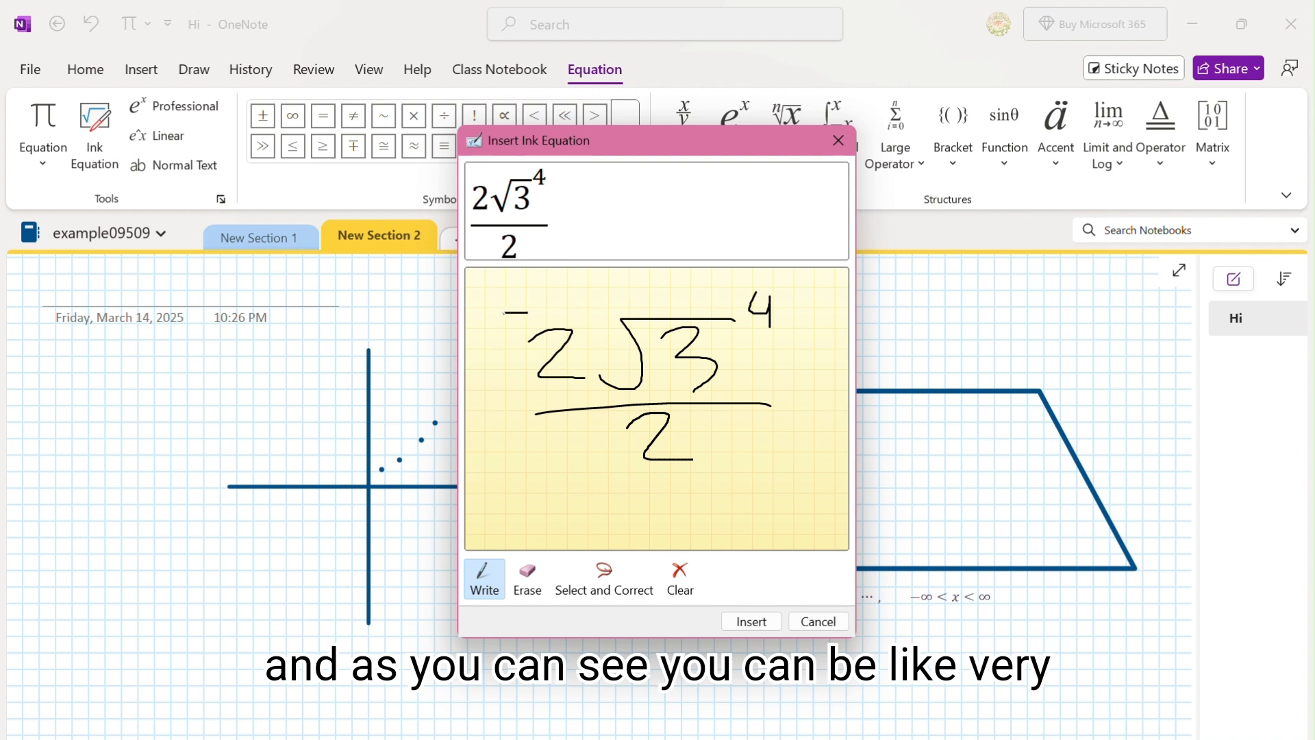
pyautogui.moveTo(556, 458); pyautogui.dragTo(562, 459)
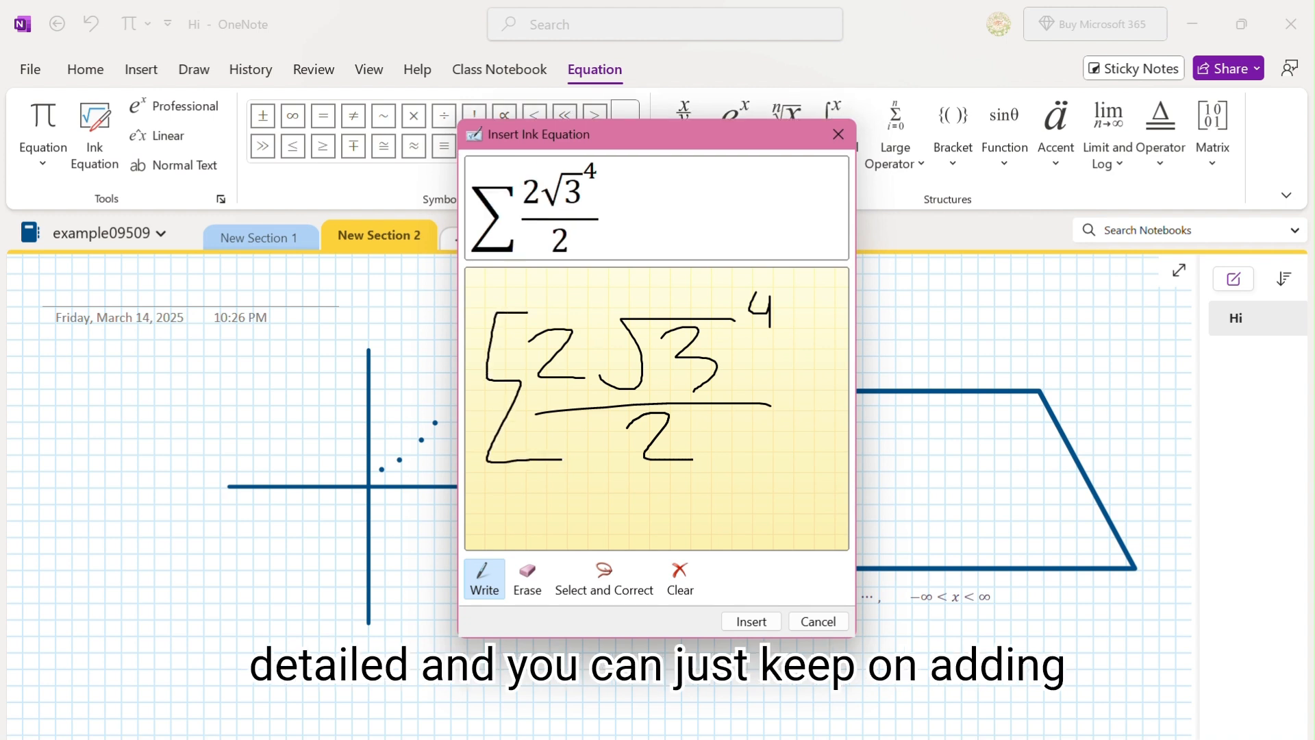
# Enclose the handwritten summation in parentheses, raise it to the power 8, and divide it by 12.
pyautogui.moveTo(791, 293); pyautogui.dragTo(820, 316)
pyautogui.moveTo(513, 286); pyautogui.dragTo(554, 503)
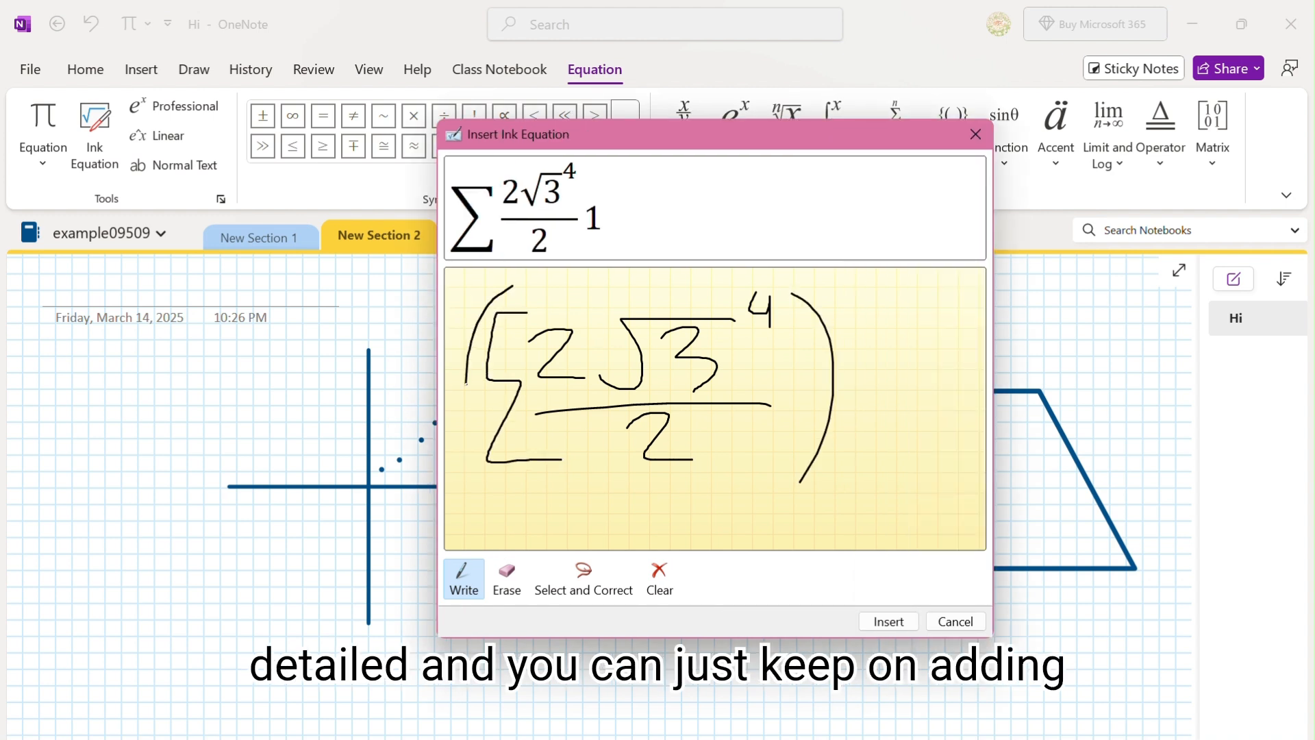
pyautogui.moveTo(867, 323); pyautogui.dragTo(866, 275)
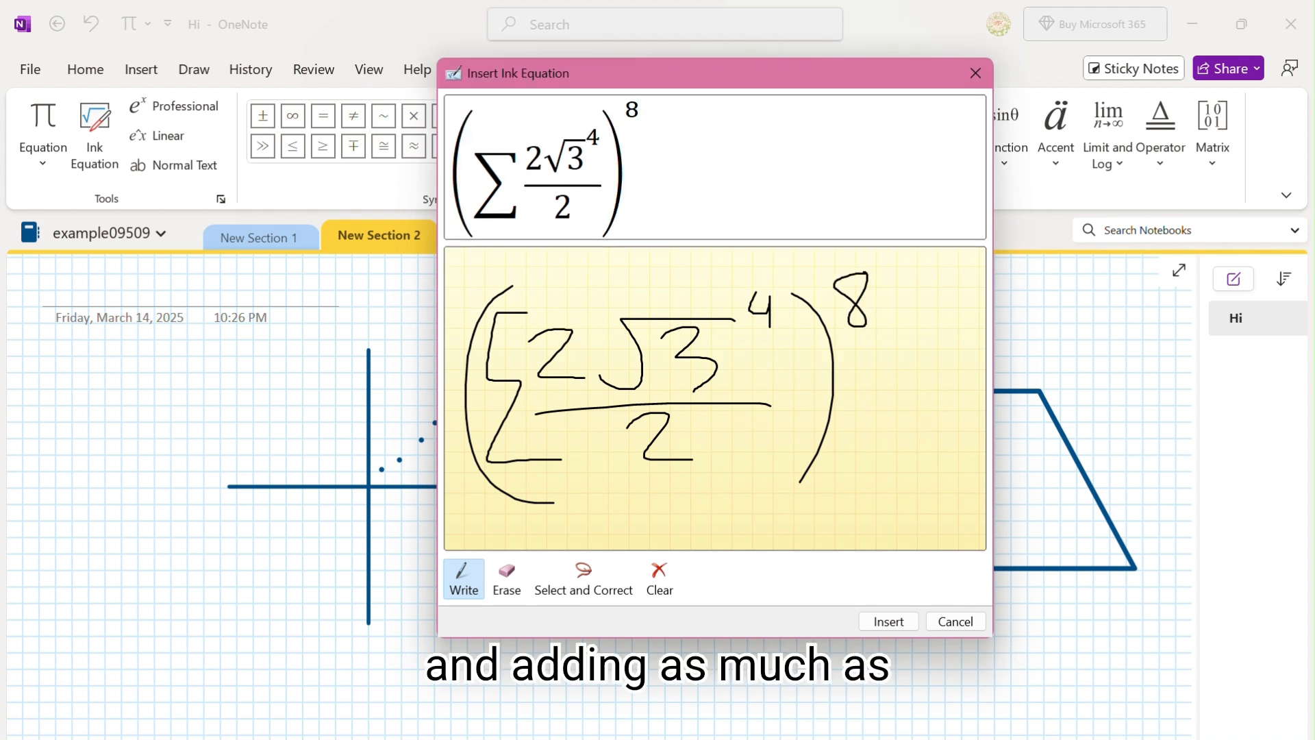
pyautogui.moveTo(504, 520); pyautogui.dragTo(831, 502)
pyautogui.moveTo(634, 536)
pyautogui.mouseDown()
pyautogui.moveTo(637, 586)
pyautogui.moveTo(732, 579)
pyautogui.mouseUp()
# Handwrite a plus sign followed by the fraction 1/2 in parentheses, raised to the power 4.
pyautogui.moveTo(866, 411); pyautogui.dragTo(927, 406)
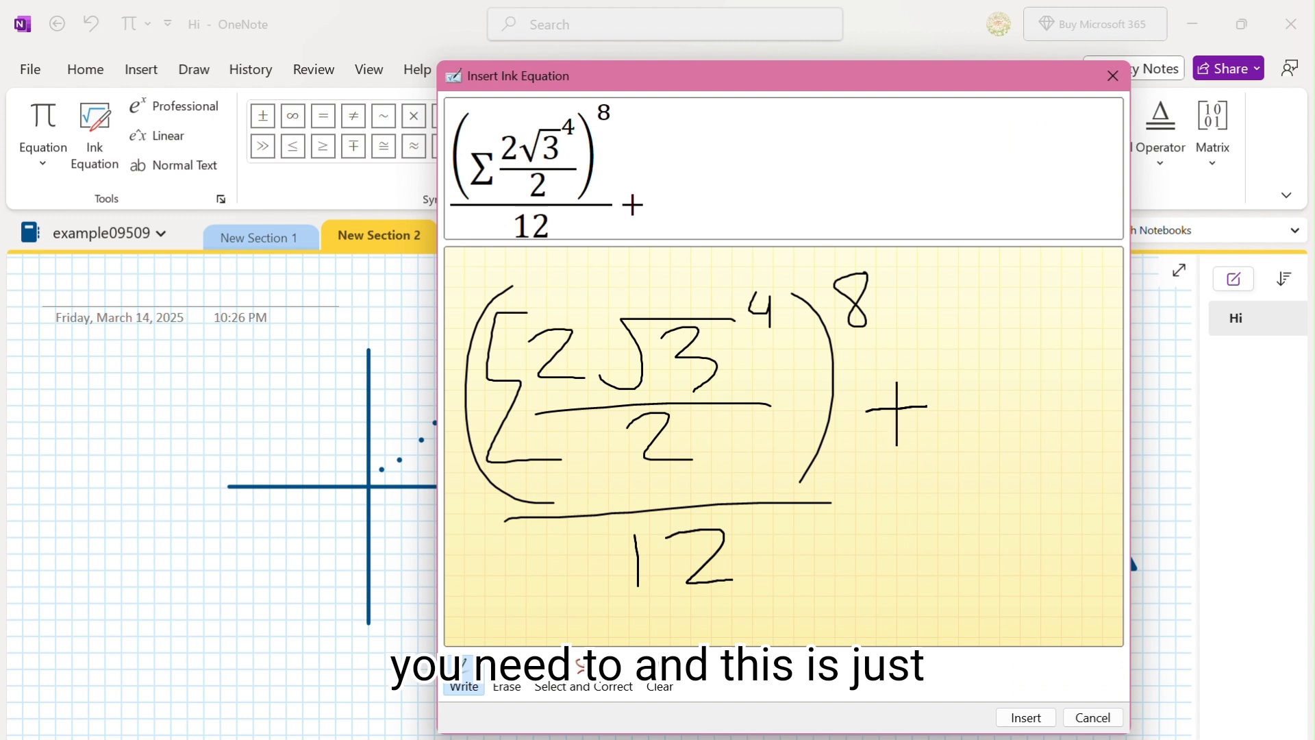
pyautogui.moveTo(1028, 317); pyautogui.dragTo(1028, 387)
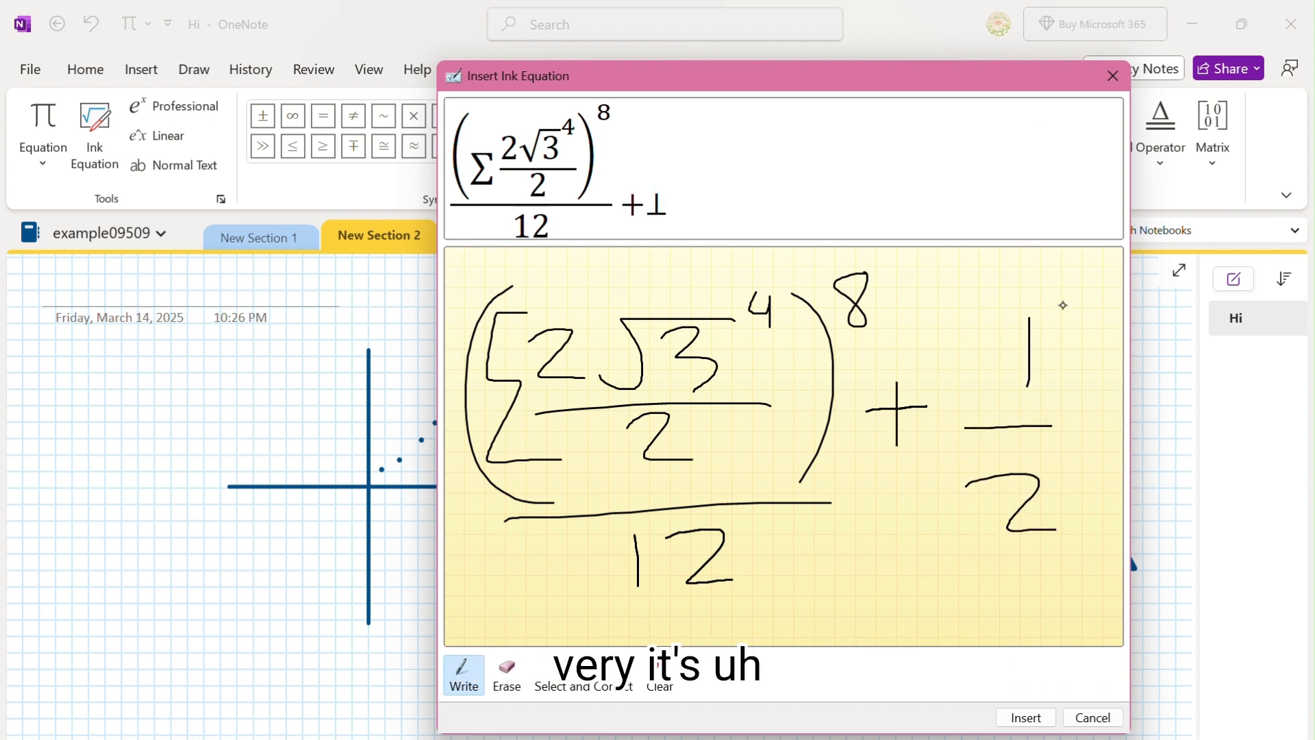
pyautogui.moveTo(1062, 305); pyautogui.dragTo(1089, 534)
pyautogui.moveTo(963, 332); pyautogui.dragTo(1004, 579)
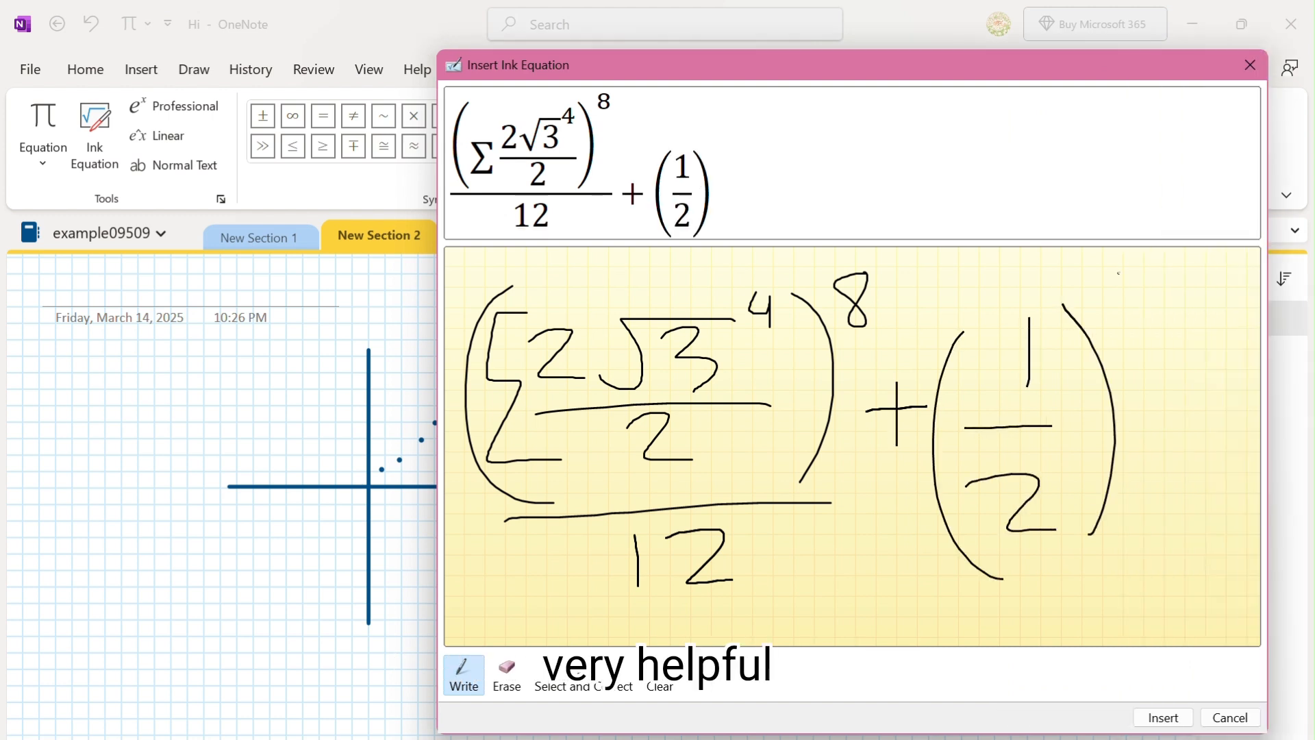
pyautogui.moveTo(1119, 273); pyautogui.dragTo(1142, 302)
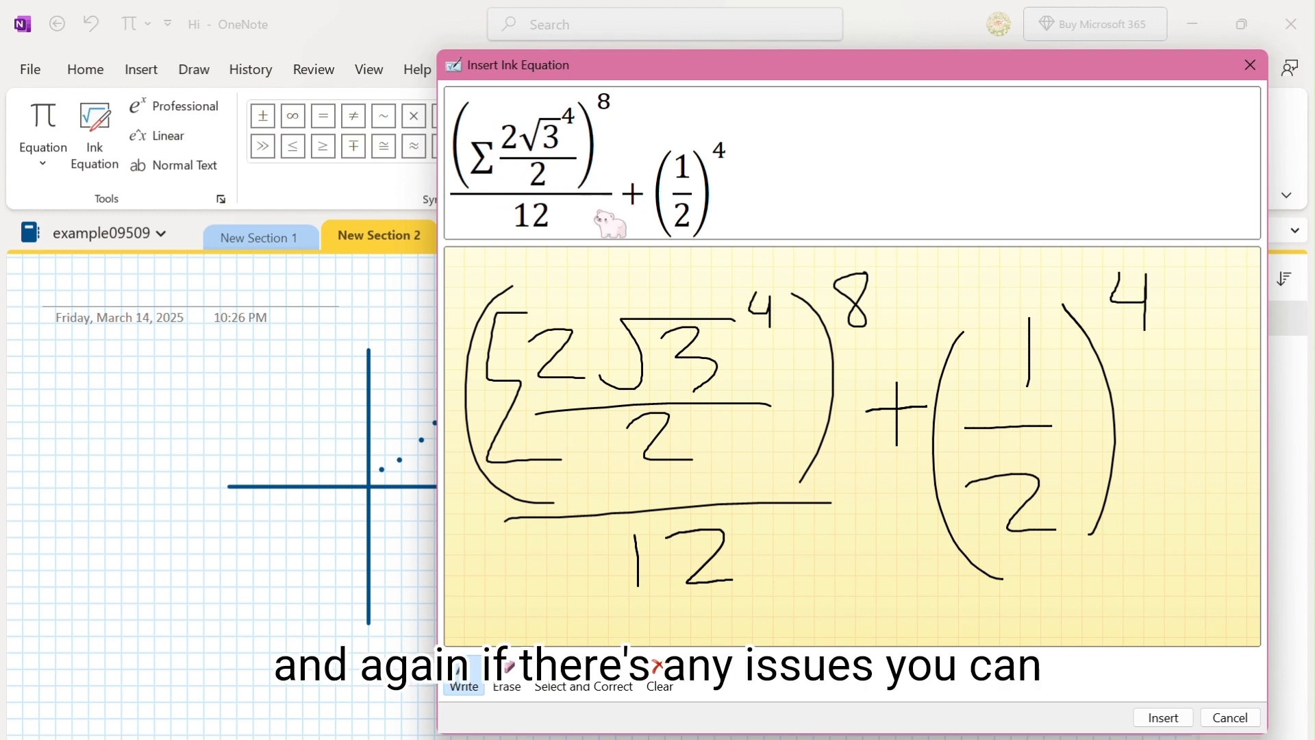
# Add a handwritten 5 to the last exponent and correct its recognition from the letter s to the digit 5.
pyautogui.click(583, 686)
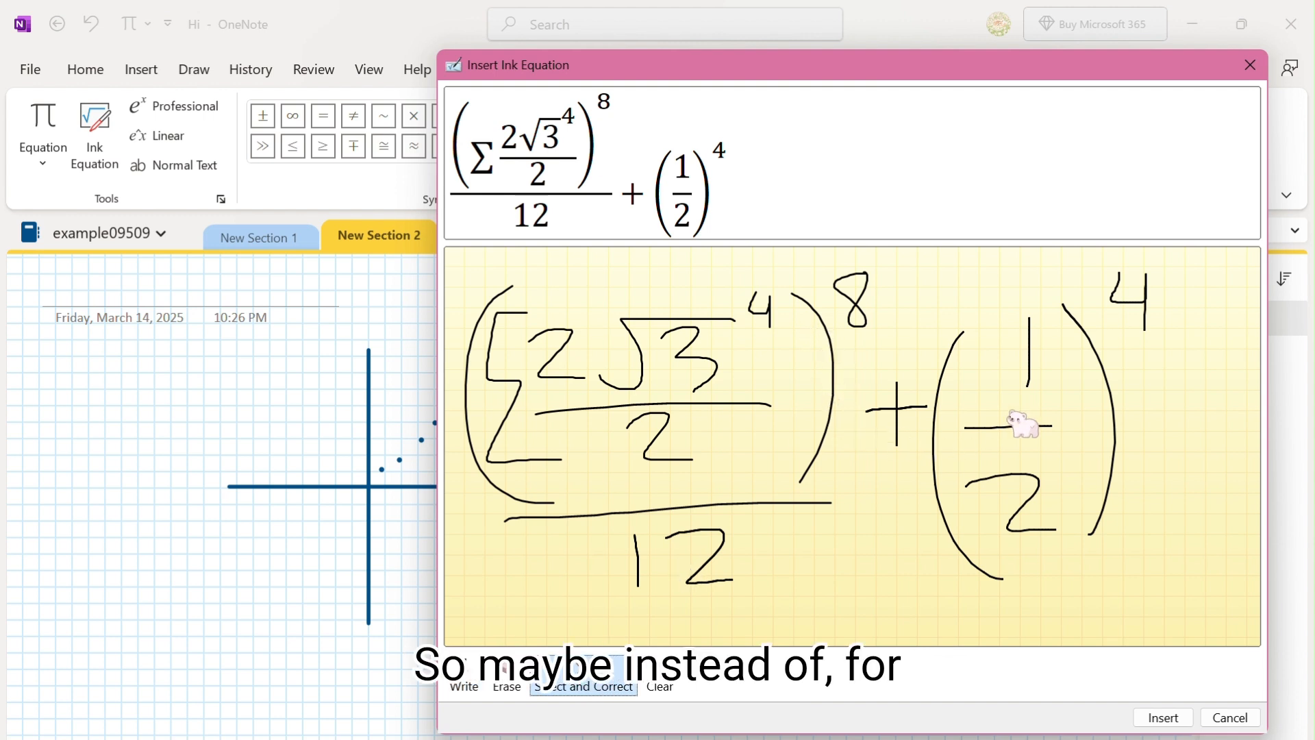
pyautogui.click(463, 674)
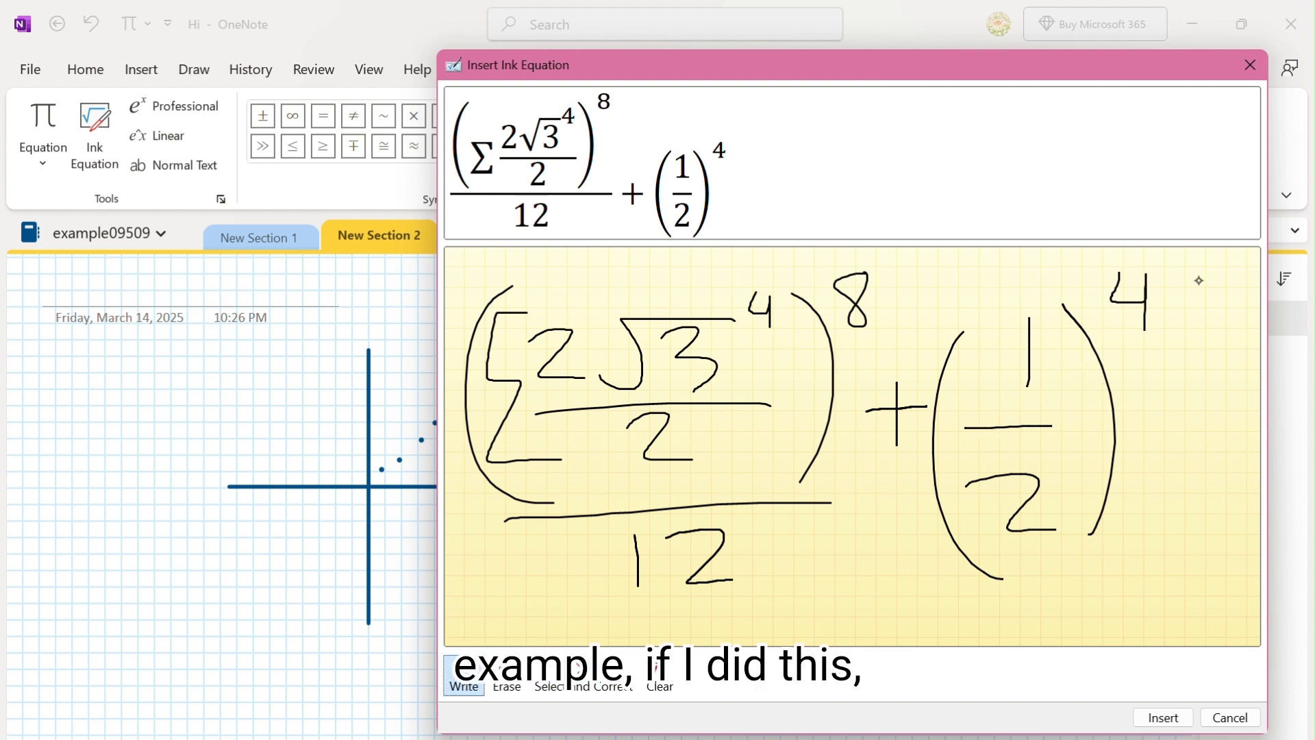
pyautogui.moveTo(1198, 280); pyautogui.dragTo(1158, 294)
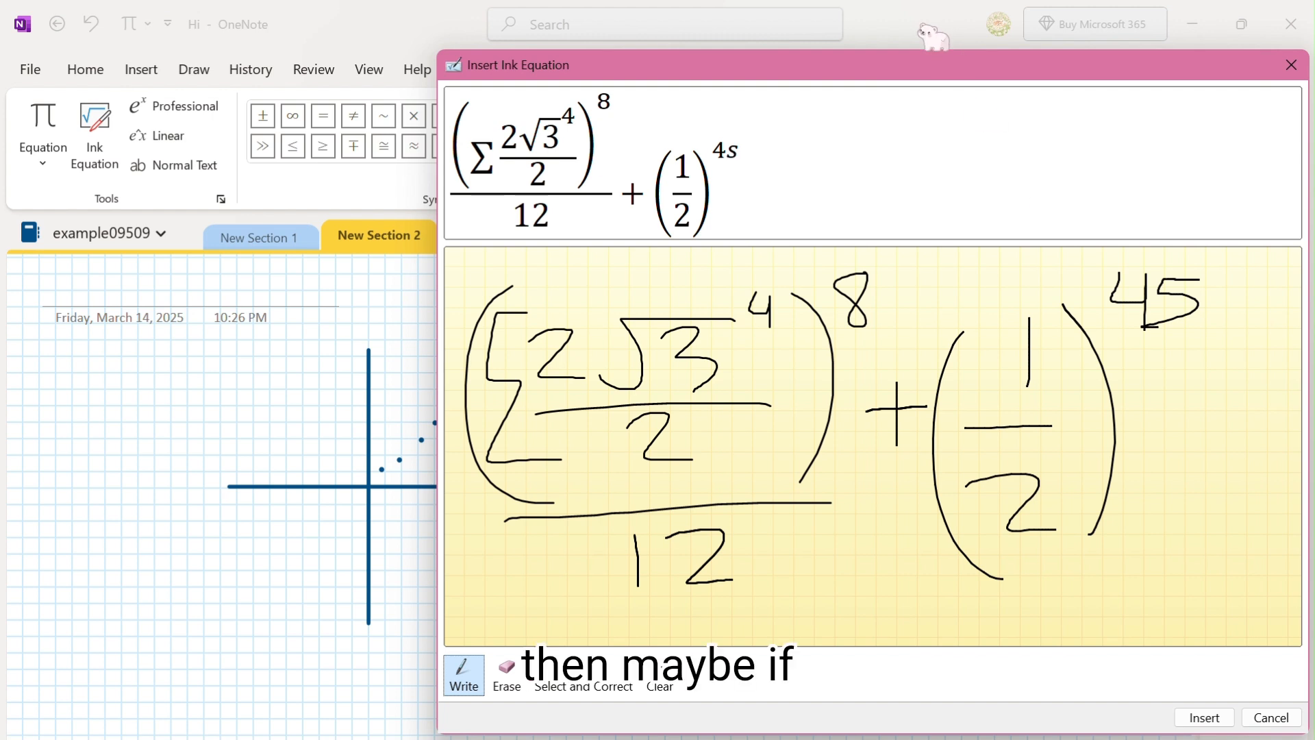
pyautogui.click(584, 675)
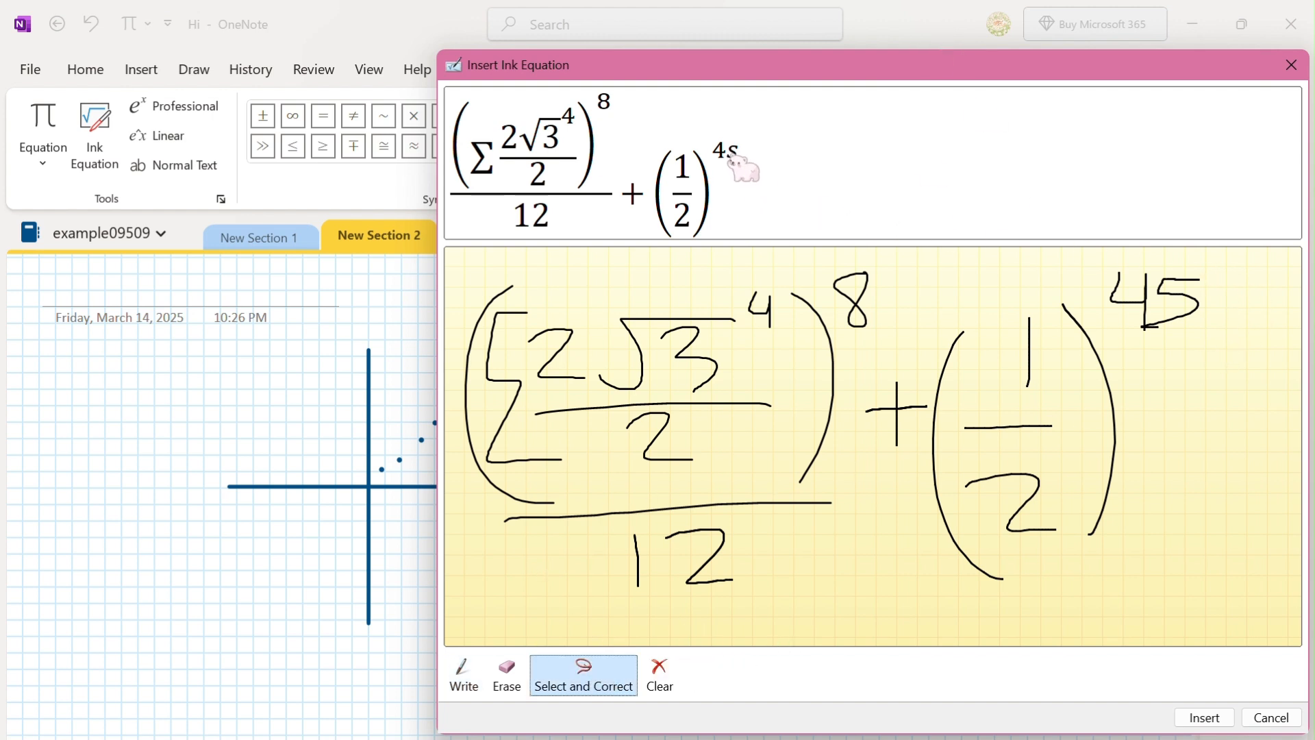
pyautogui.moveTo(1211, 291)
pyautogui.mouseDown()
pyautogui.moveTo(1164, 271)
pyautogui.moveTo(1188, 339)
pyautogui.moveTo(1223, 346)
pyautogui.mouseUp()
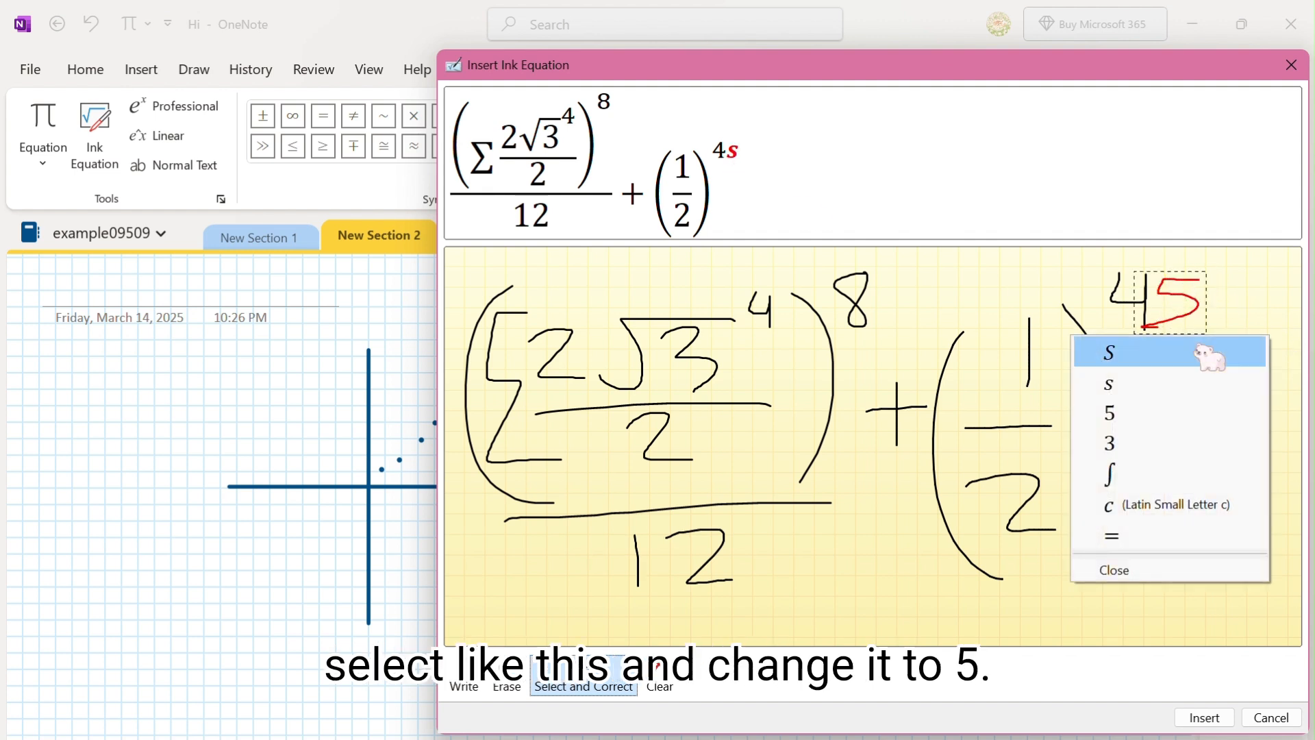
pyautogui.click(1140, 415)
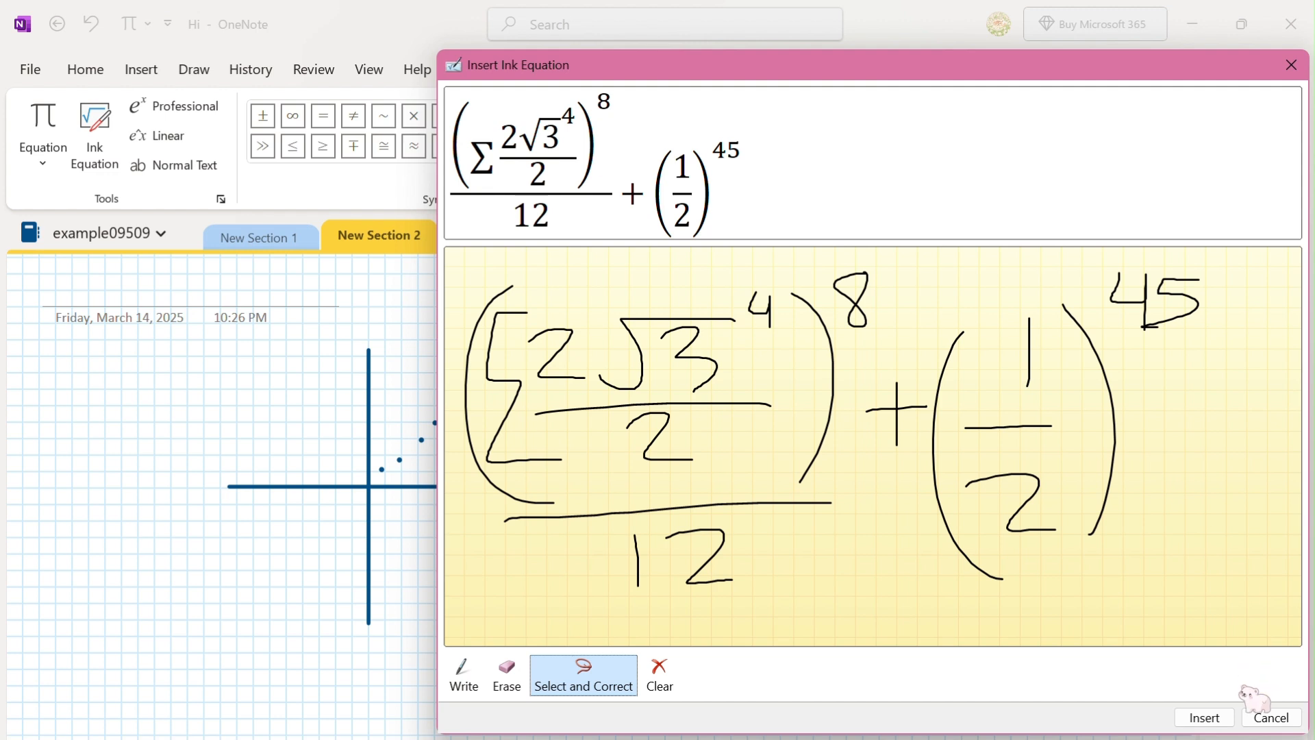
# Insert the handwritten equation into the page and move its note container beneath the Hi text, between the graph and the trapezoid.
pyautogui.click(1203, 717)
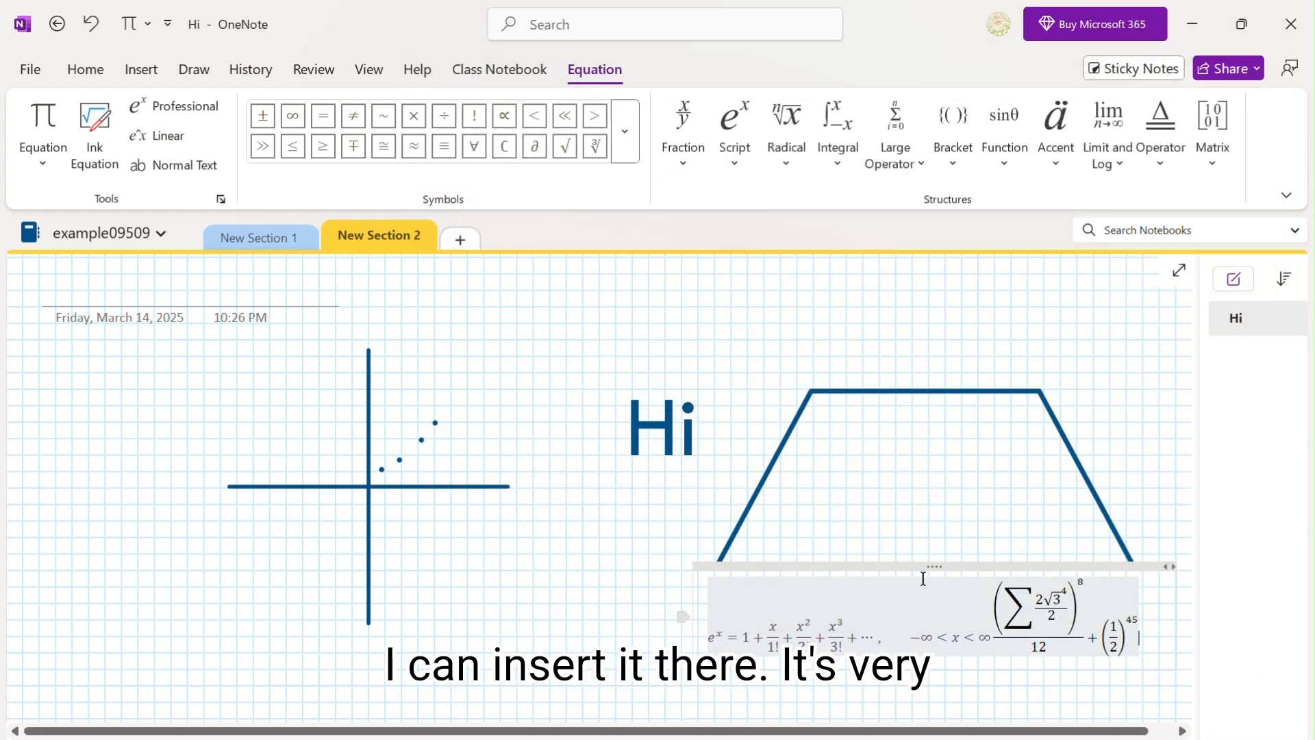
pyautogui.moveTo(857, 576); pyautogui.dragTo(602, 592)
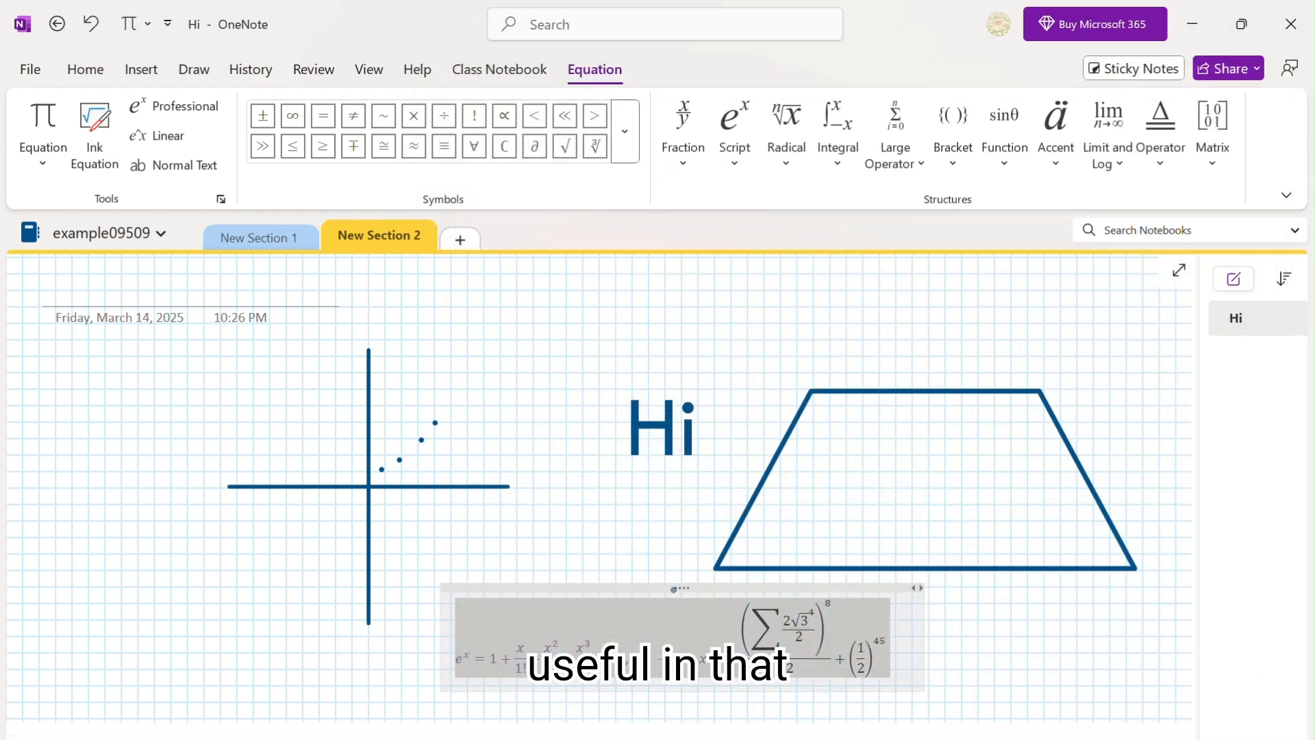
pyautogui.click(638, 536)
pyautogui.scroll(-2, 637, 536)
pyautogui.scroll(4, 638, 536)
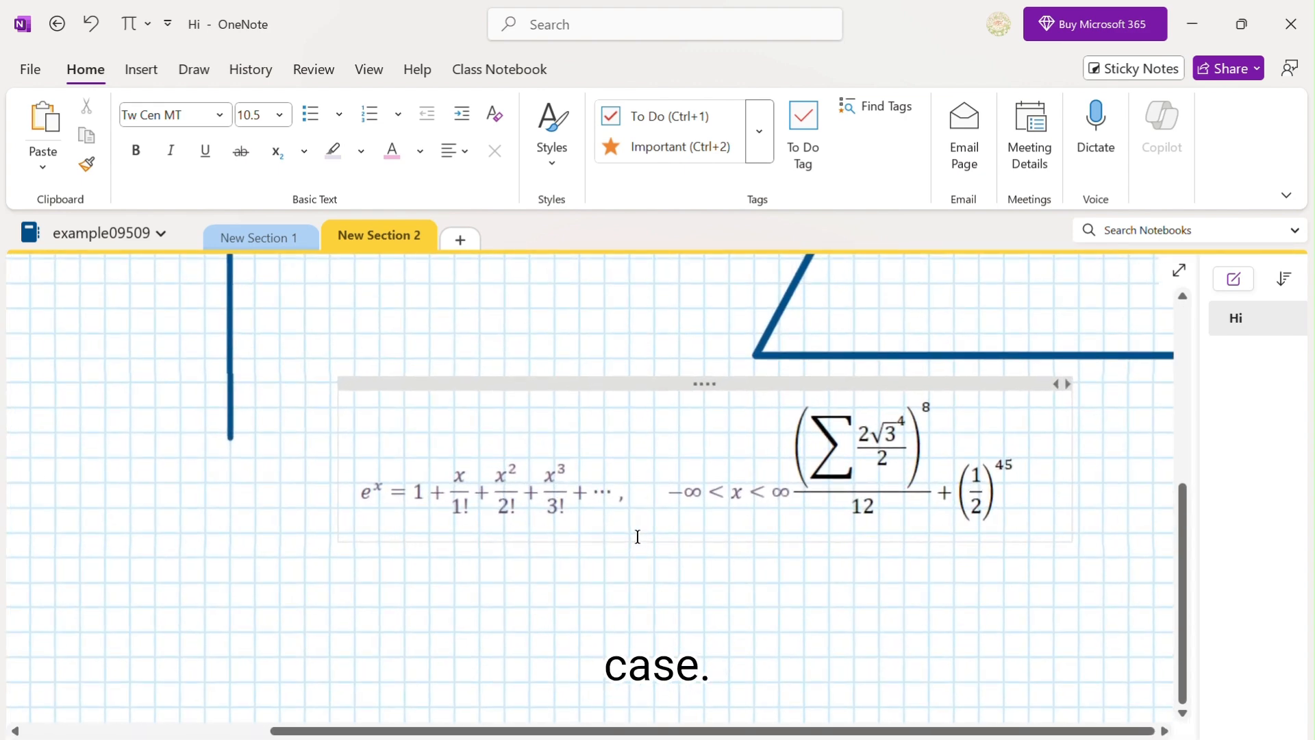
pyautogui.scroll(-7, 638, 537)
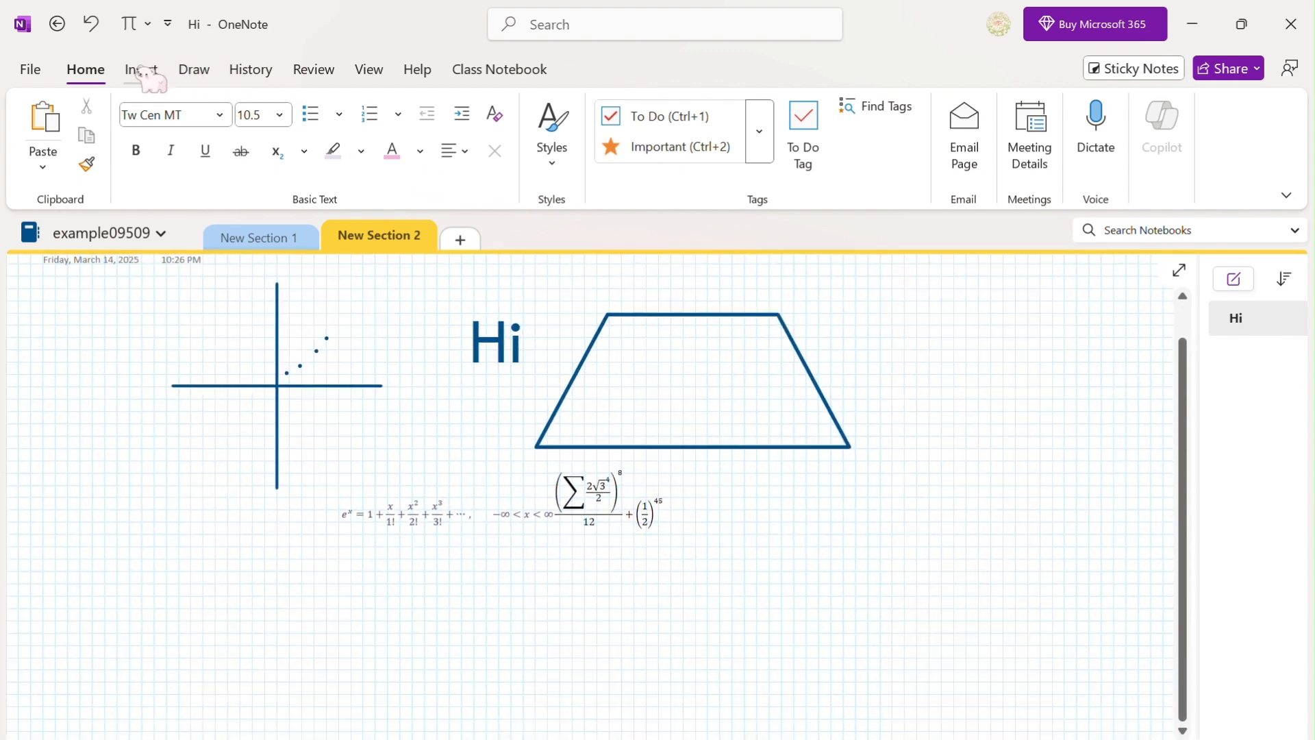
# Look through the full list of available note tags, then close it without tagging anything.
pyautogui.click(759, 131)
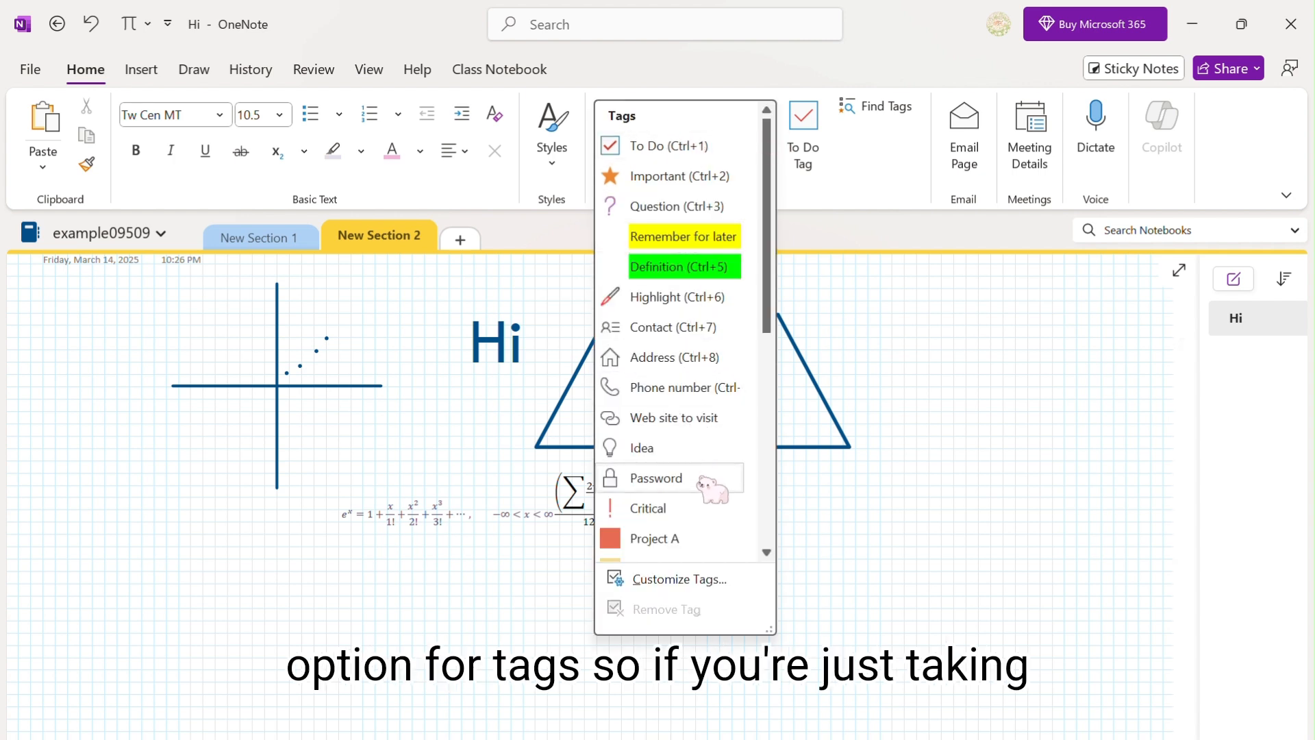
pyautogui.scroll(-5, 736, 434)
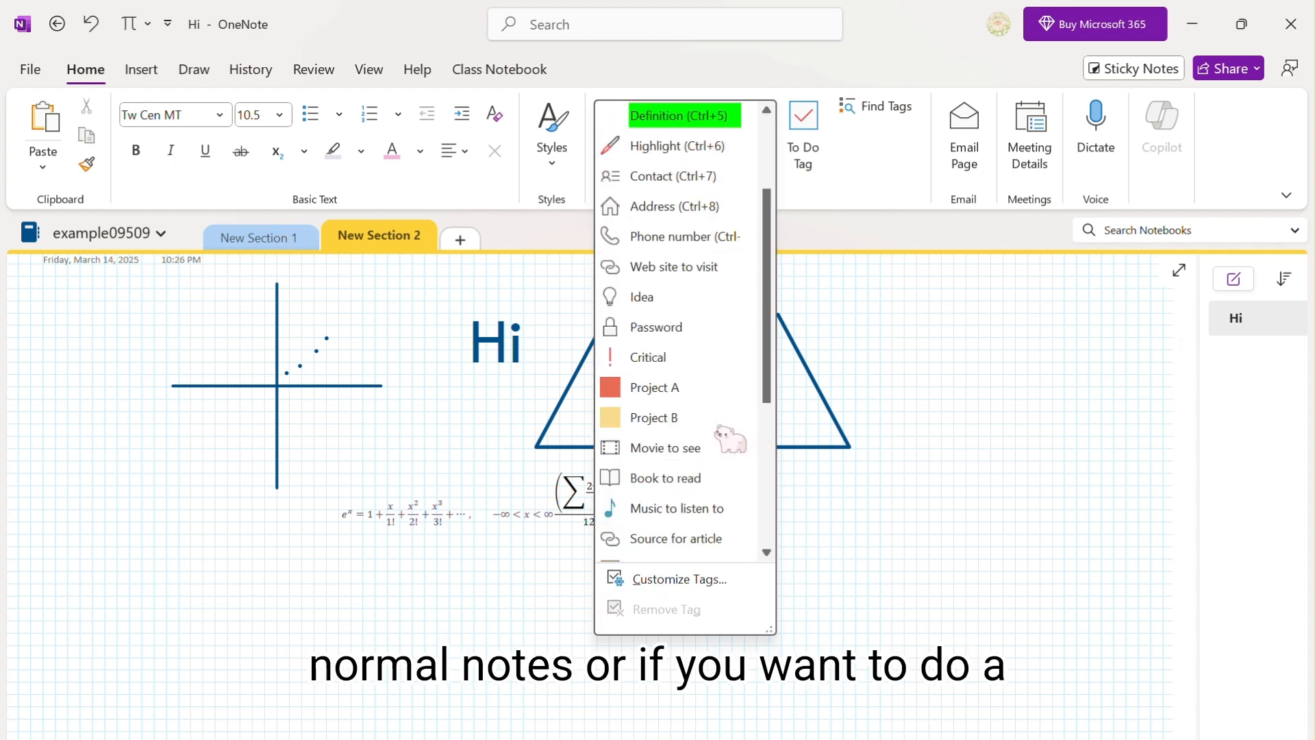
pyautogui.scroll(5, 719, 425)
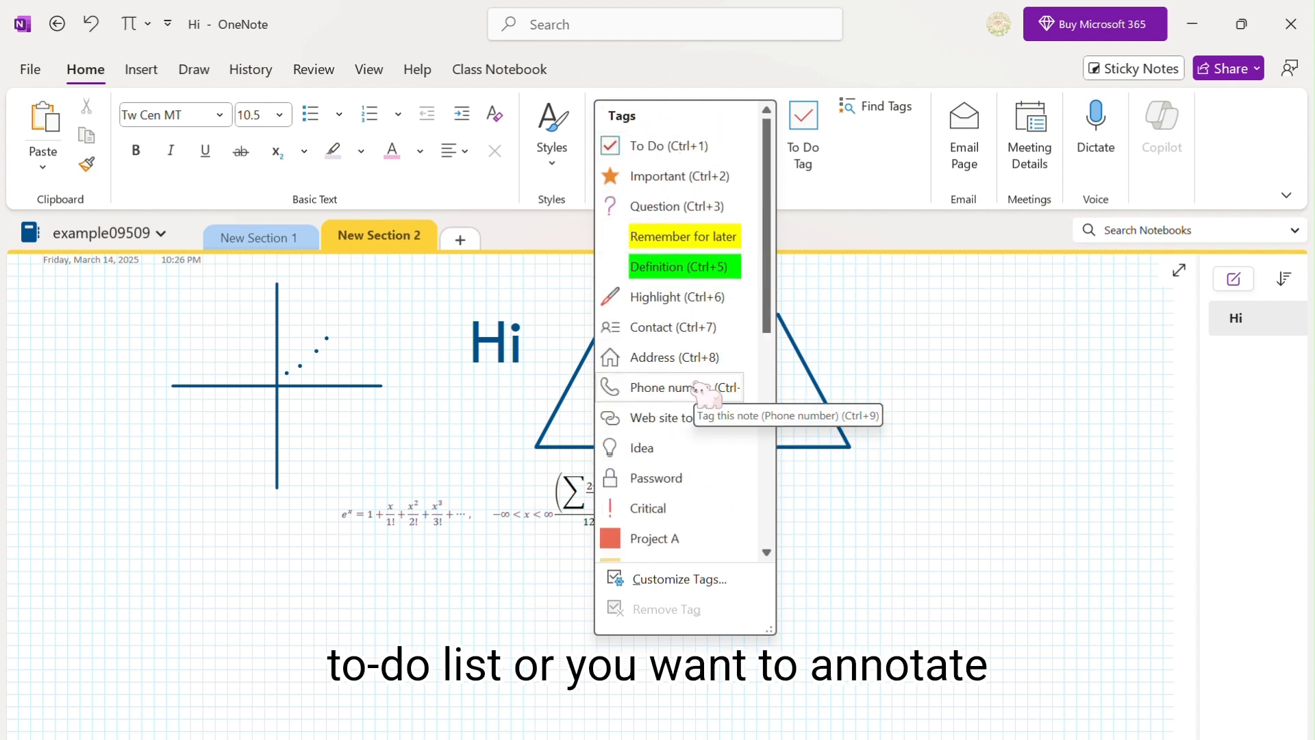
pyautogui.scroll(-5, 705, 390)
pyautogui.scroll(-3, 706, 391)
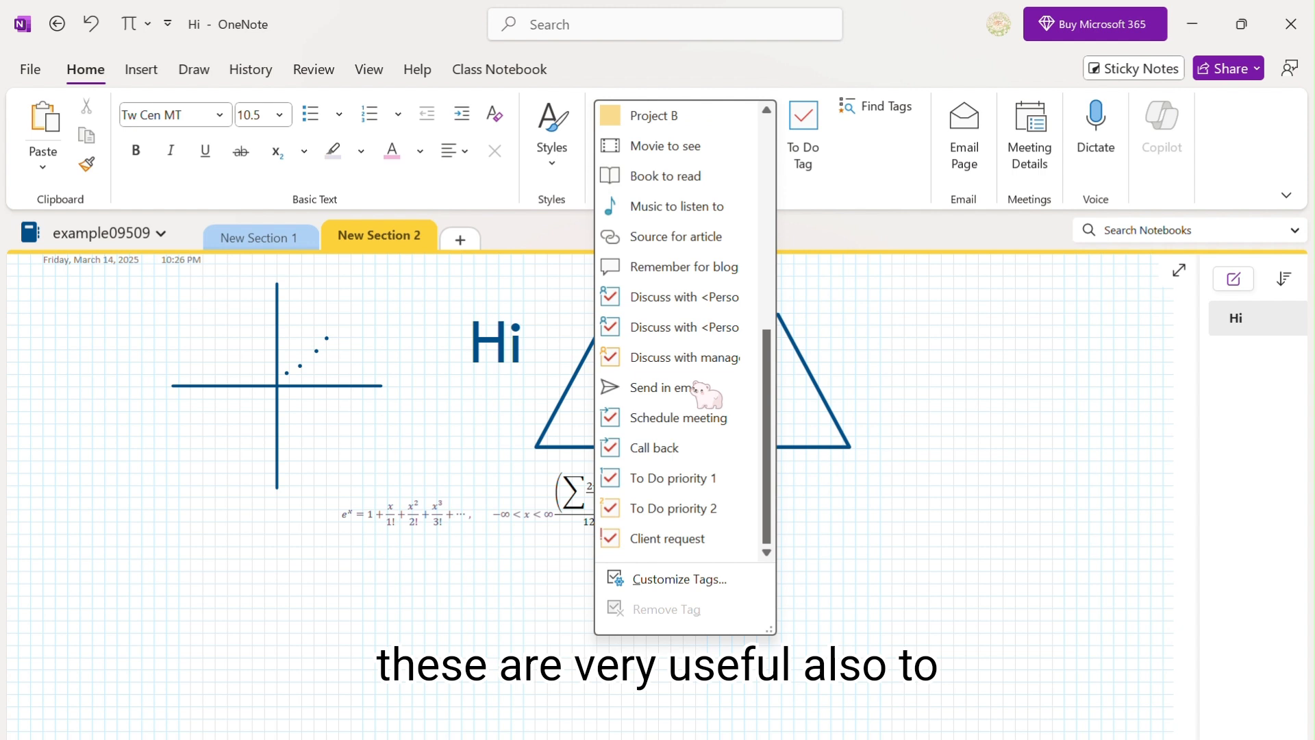
pyautogui.click(864, 515)
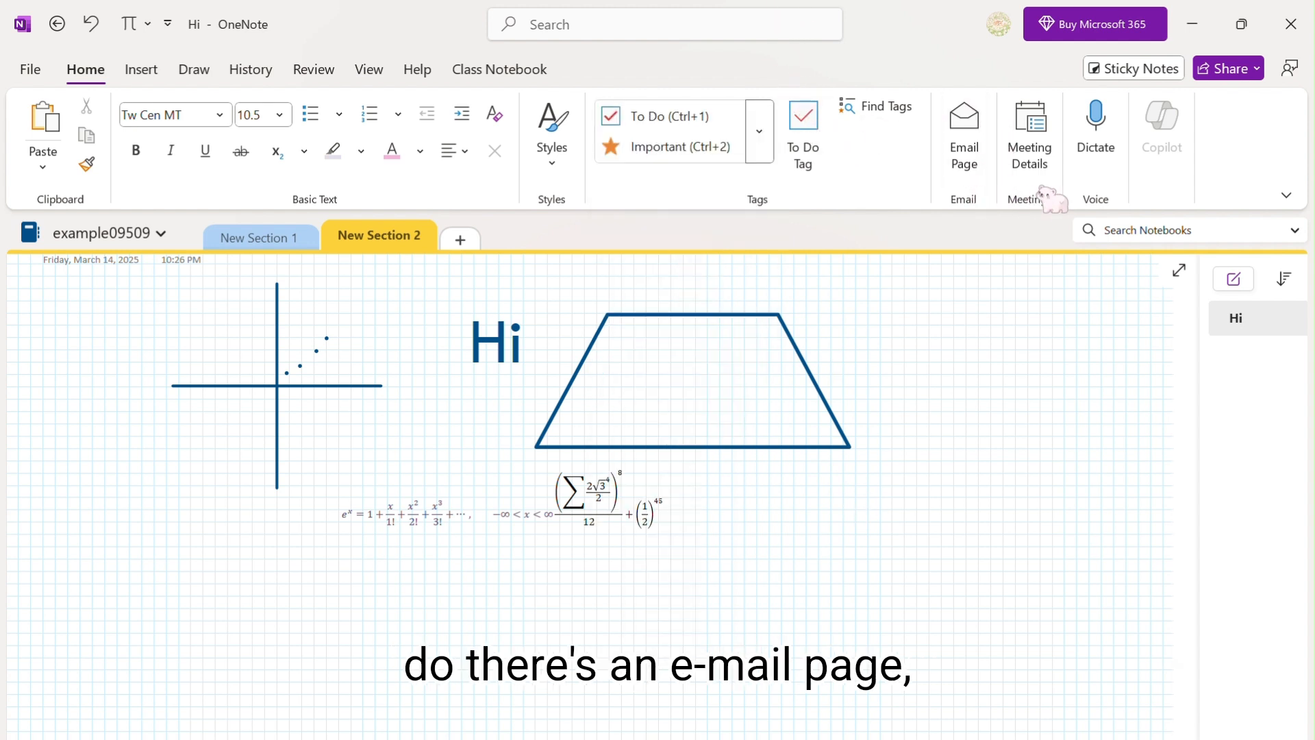
pyautogui.click(141, 72)
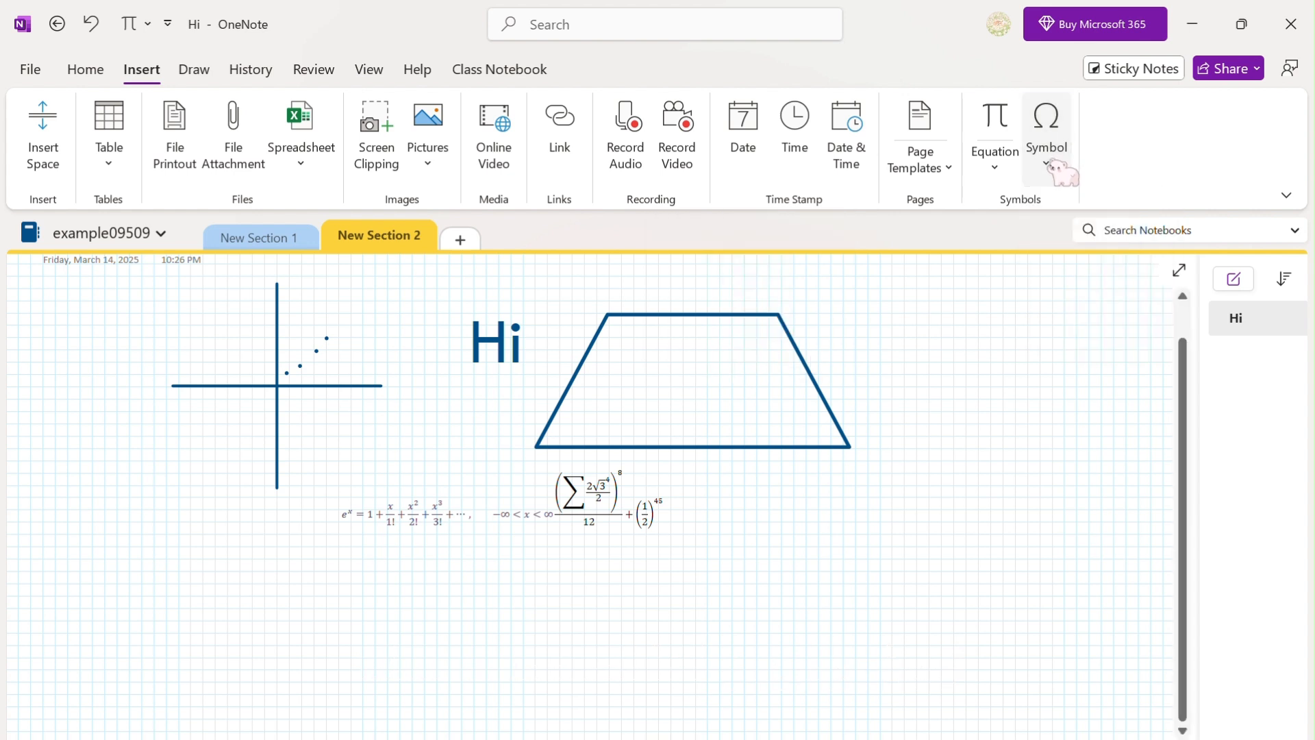
pyautogui.click(196, 70)
pyautogui.click(270, 71)
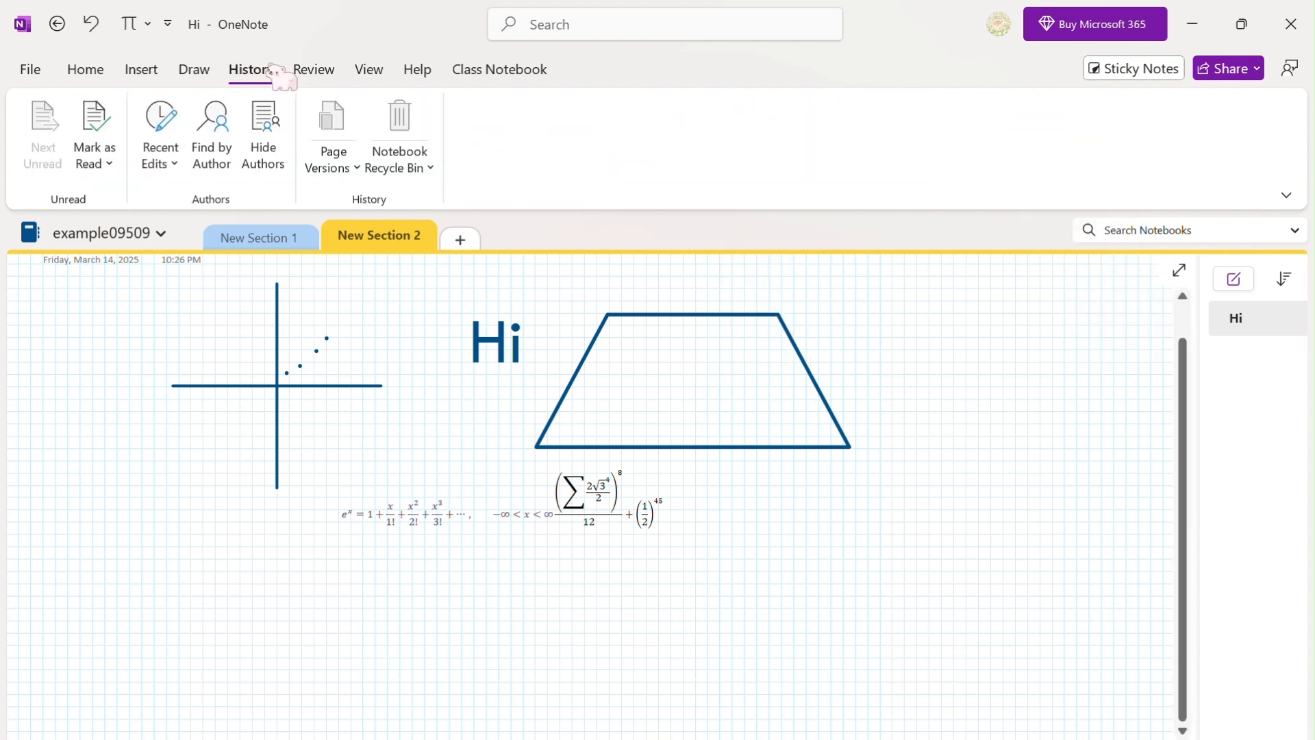
pyautogui.click(315, 69)
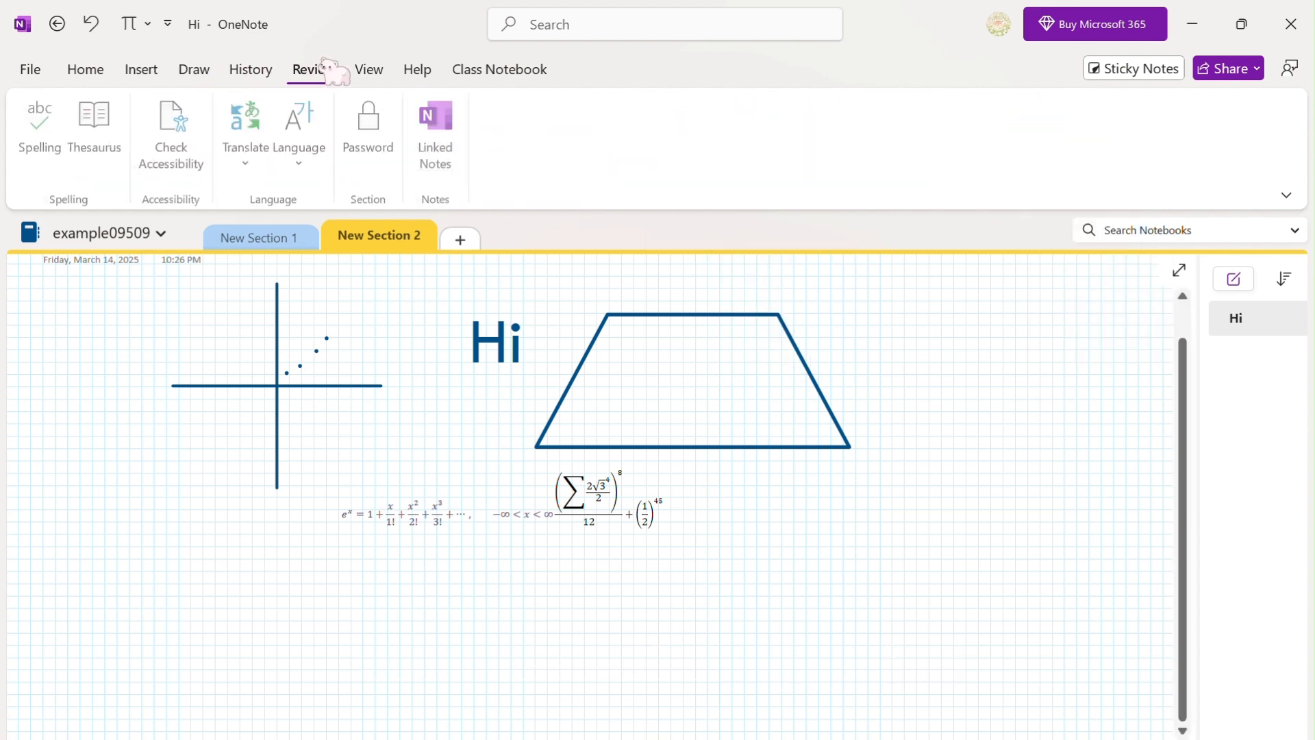
# Switch the page background between dark and light, ending on the light background.
pyautogui.click(364, 74)
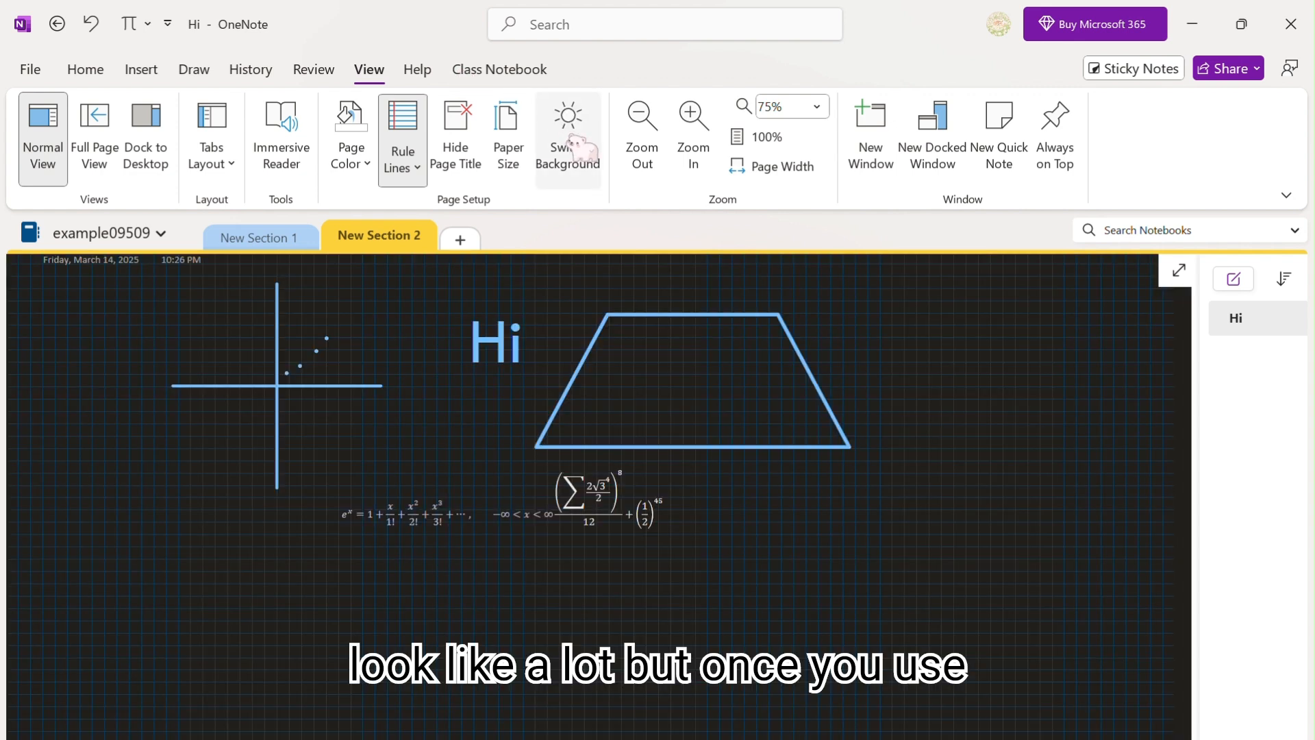
pyautogui.click(572, 145)
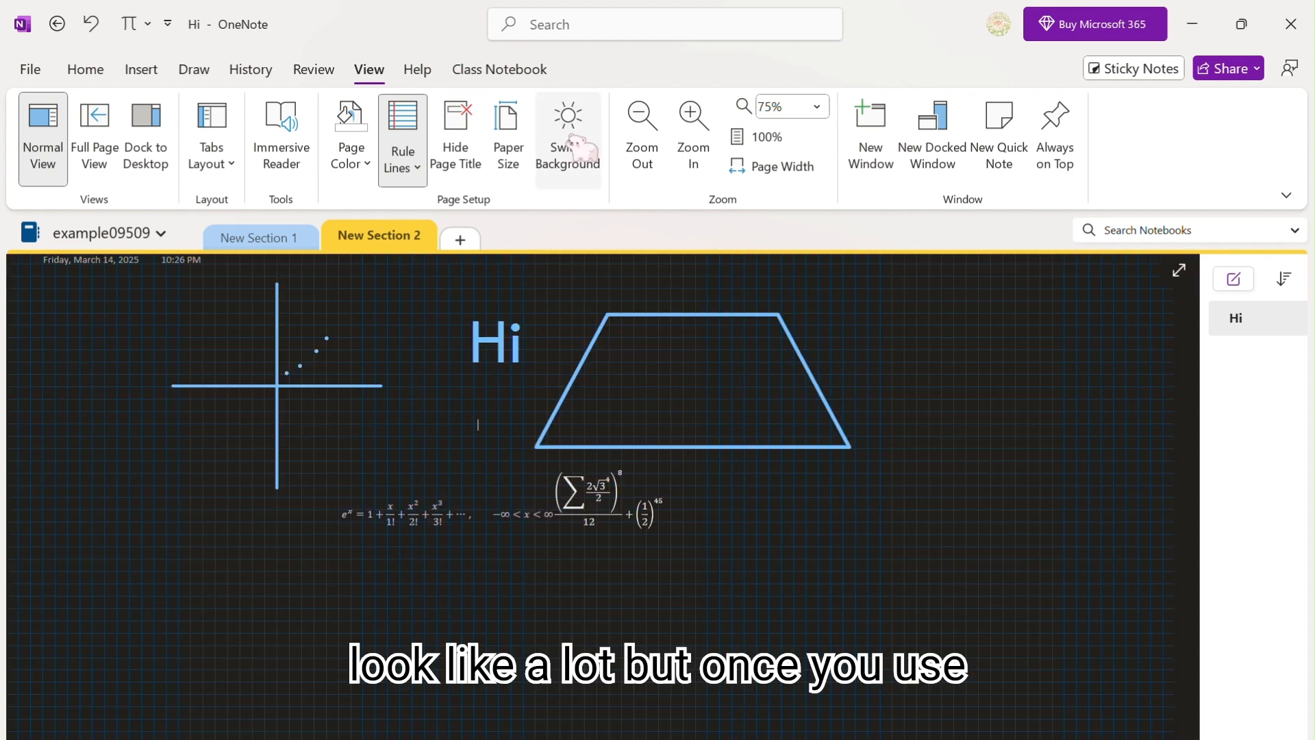
pyautogui.click(574, 145)
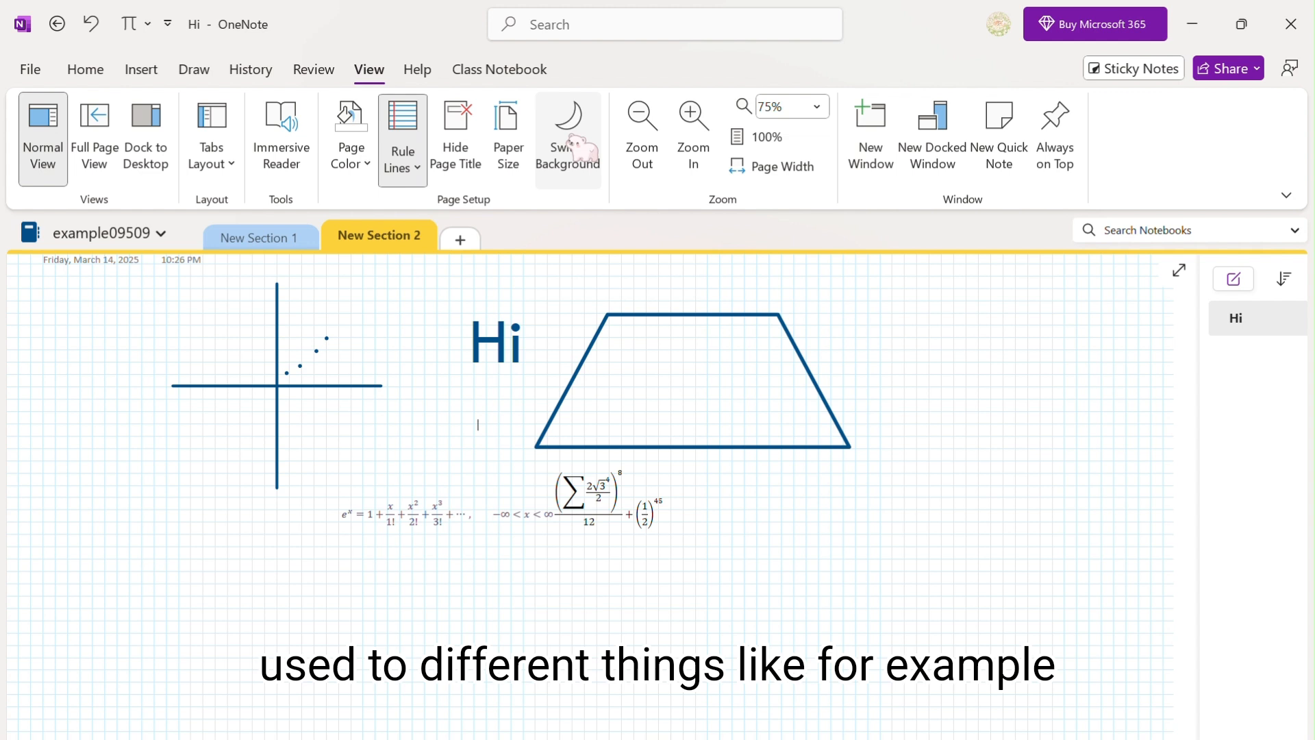
pyautogui.click(575, 146)
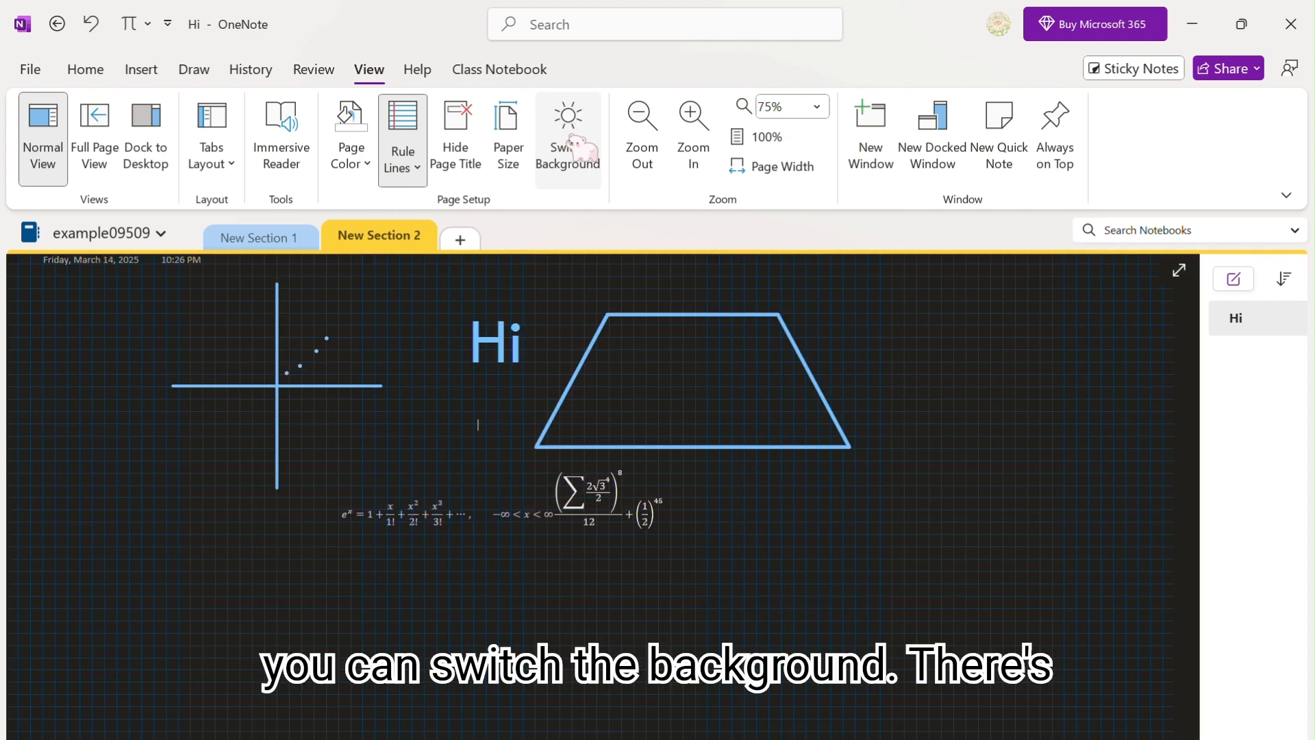
pyautogui.click(574, 144)
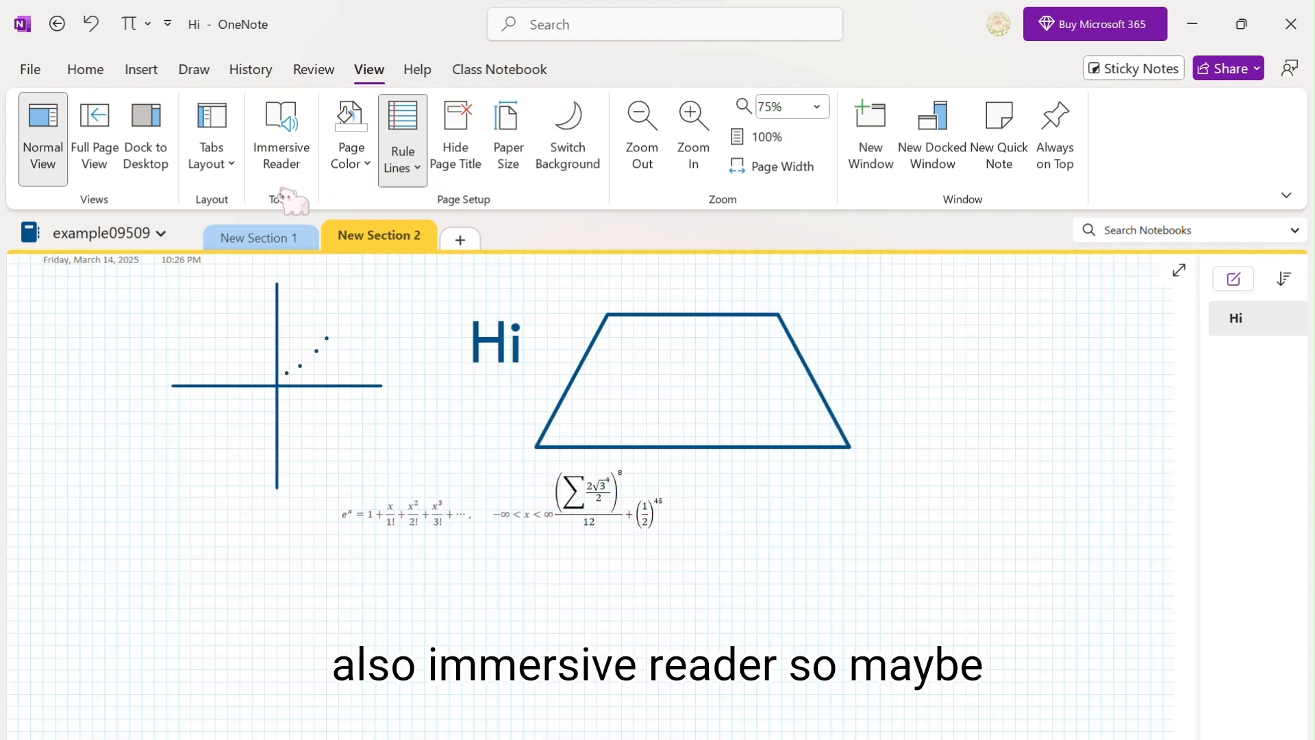
# Switch to New Section 1 and open the Microsoft Educator Center website from the Class Notebook professional development resources.
pyautogui.click(273, 236)
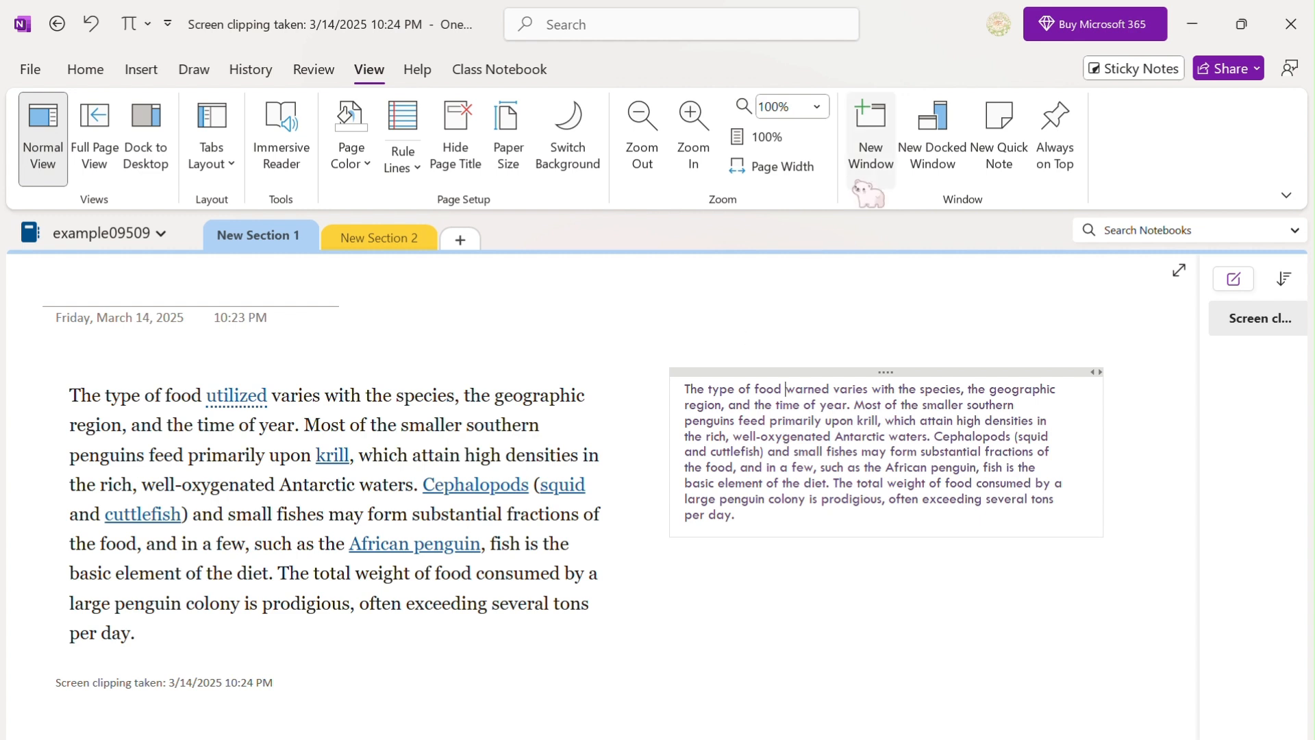
pyautogui.click(417, 72)
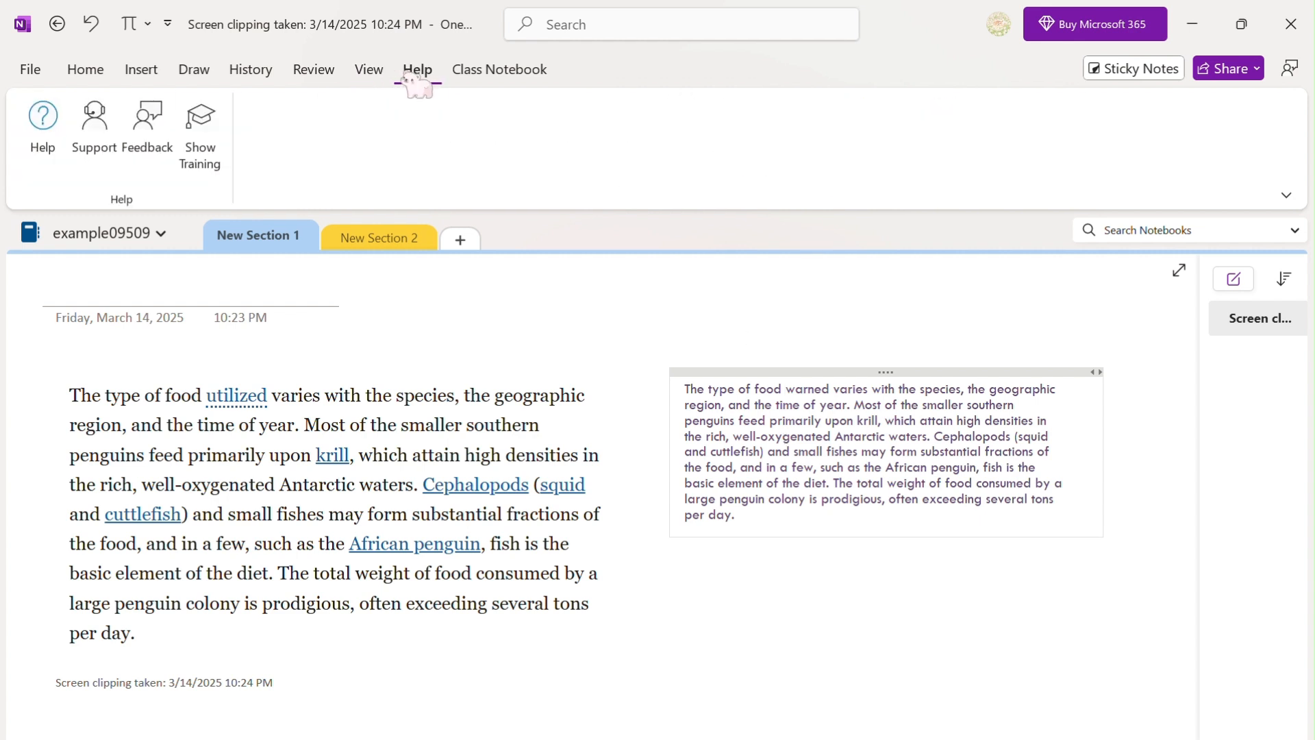
pyautogui.click(495, 71)
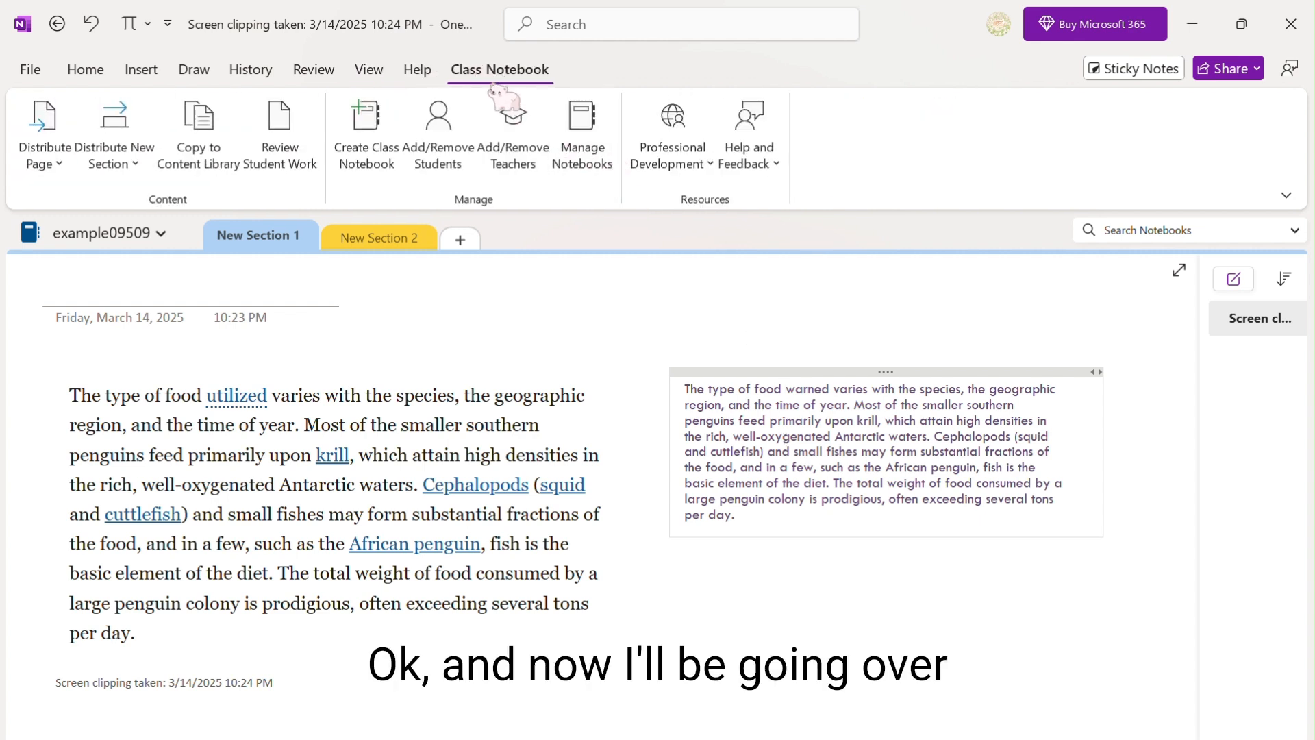
pyautogui.click(708, 166)
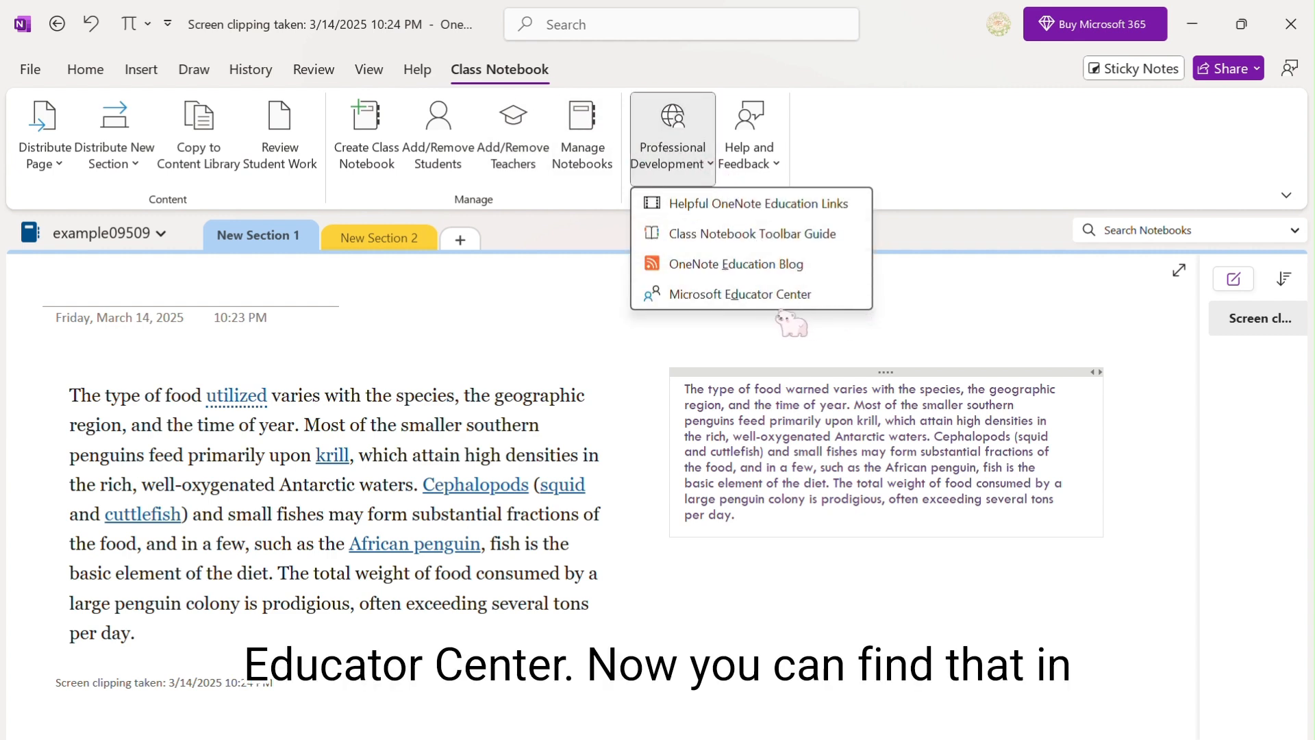
pyautogui.click(931, 205)
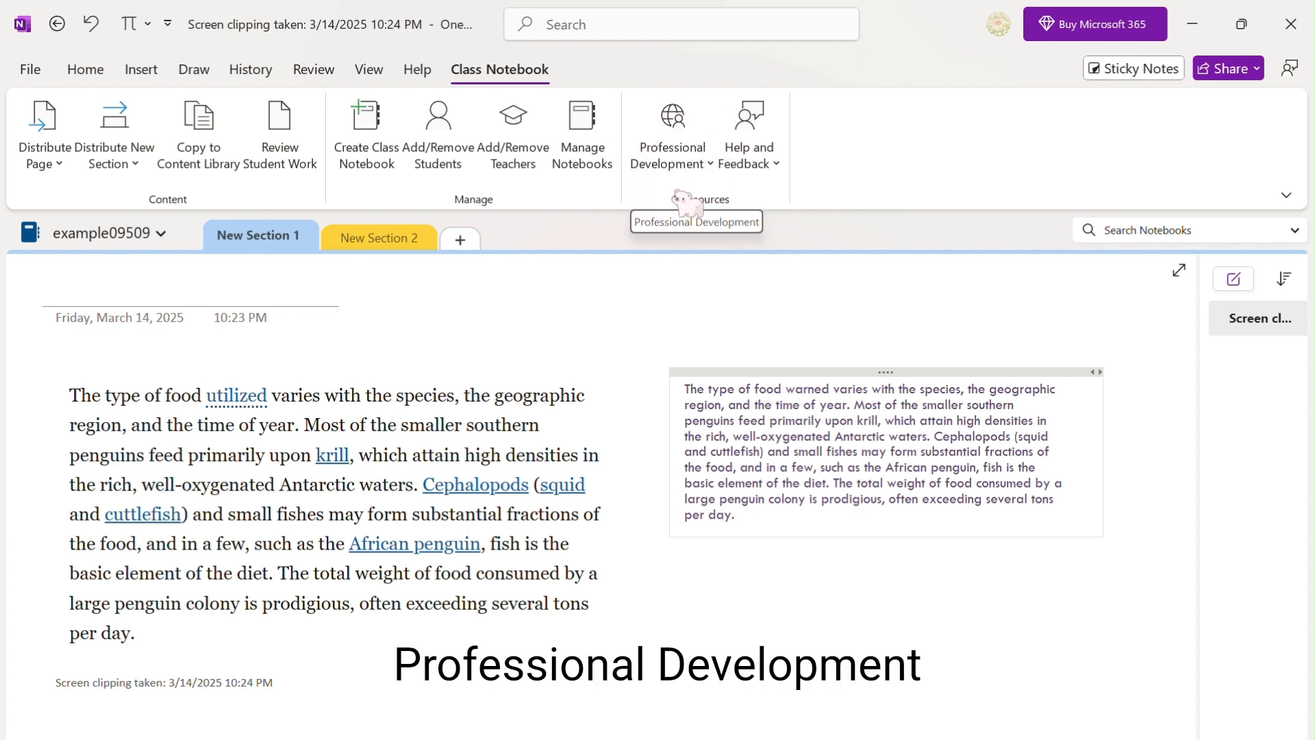
pyautogui.click(709, 167)
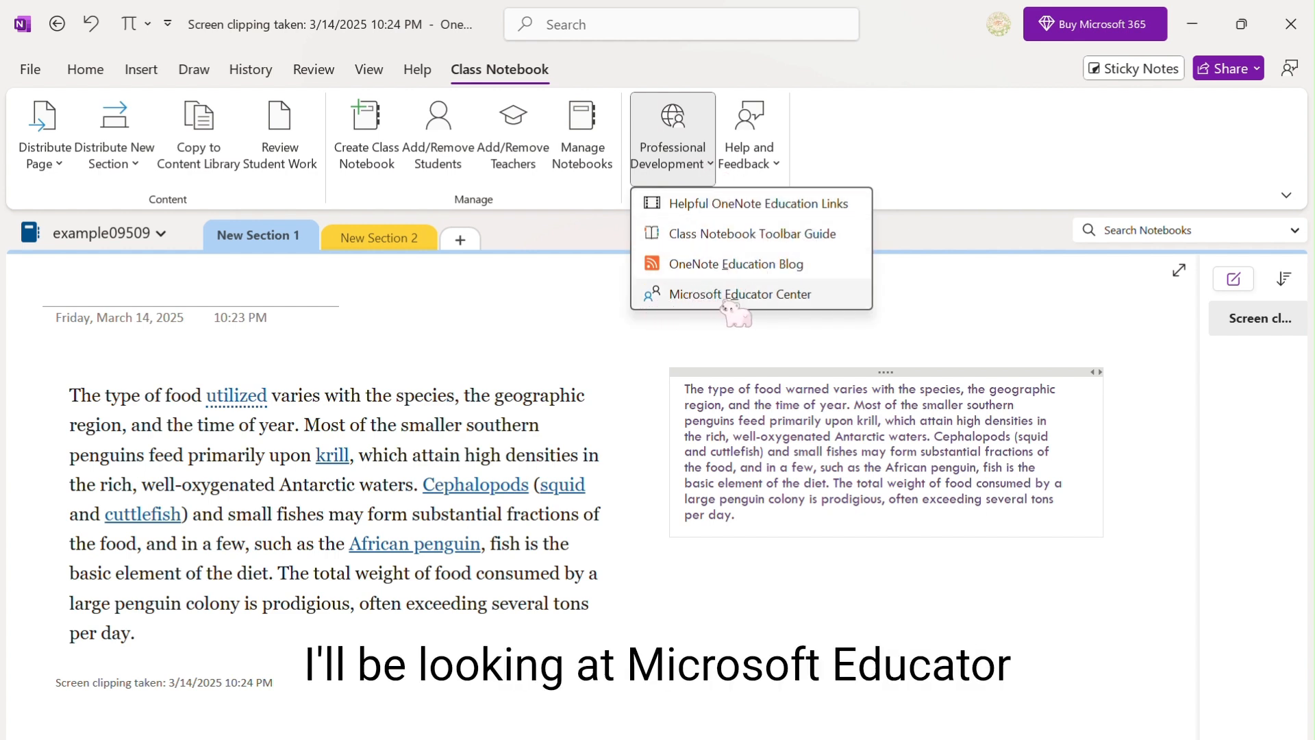
pyautogui.click(838, 300)
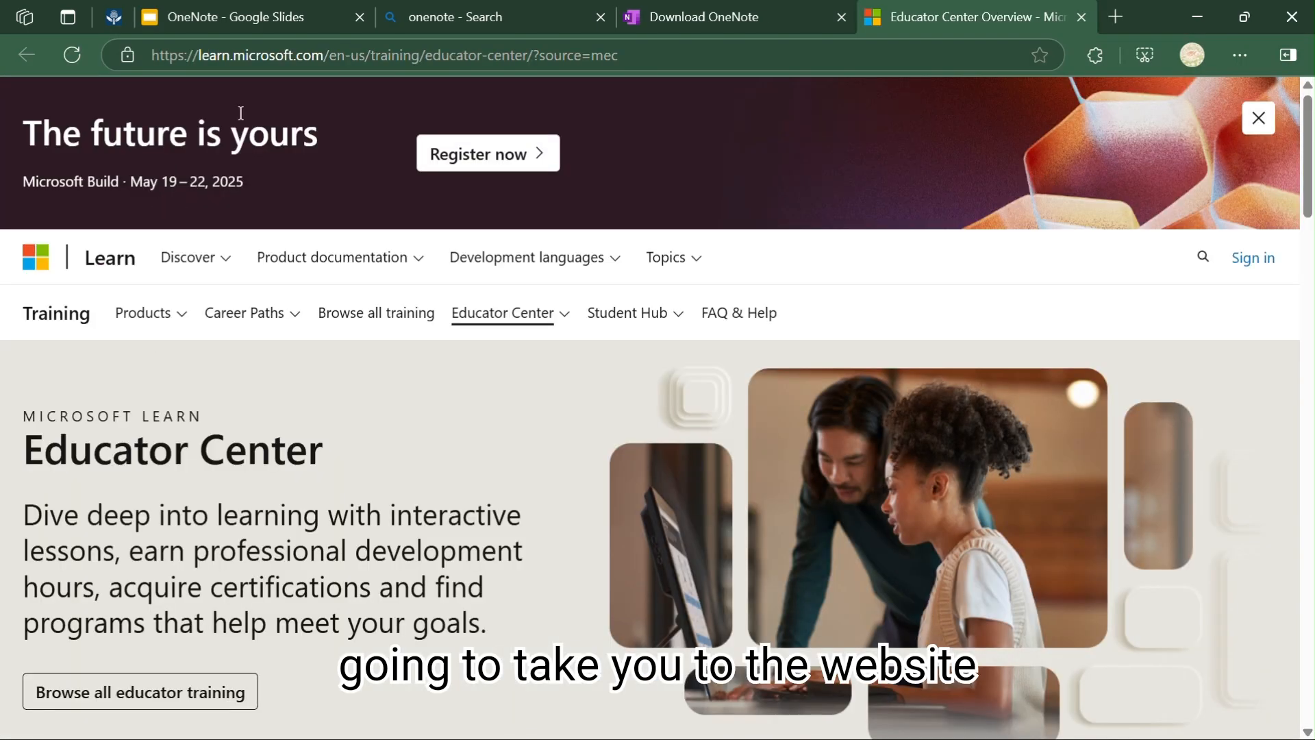
# Look through the Educator Center's training topics, product guides, highlighted educator programs, instructor materials and recommended resources.
pyautogui.scroll(-5, 513, 490)
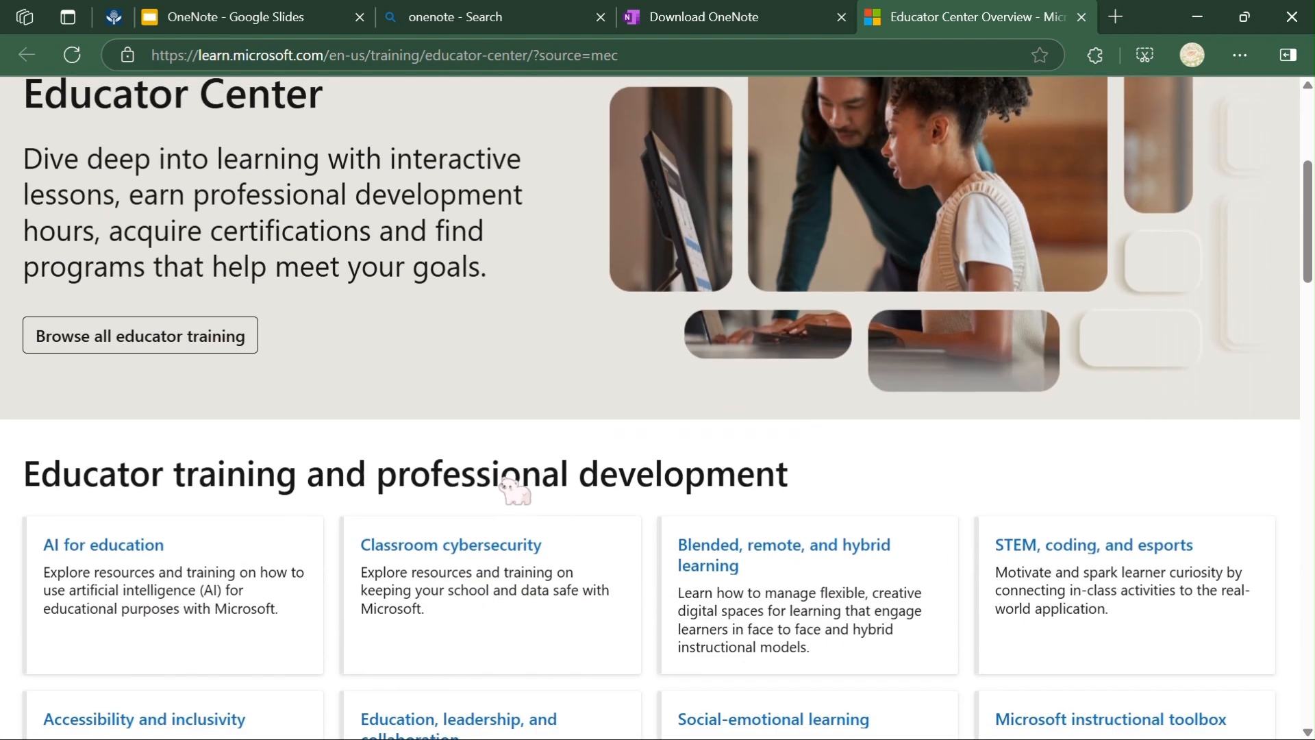
pyautogui.scroll(1, 514, 490)
pyautogui.scroll(-1, 507, 485)
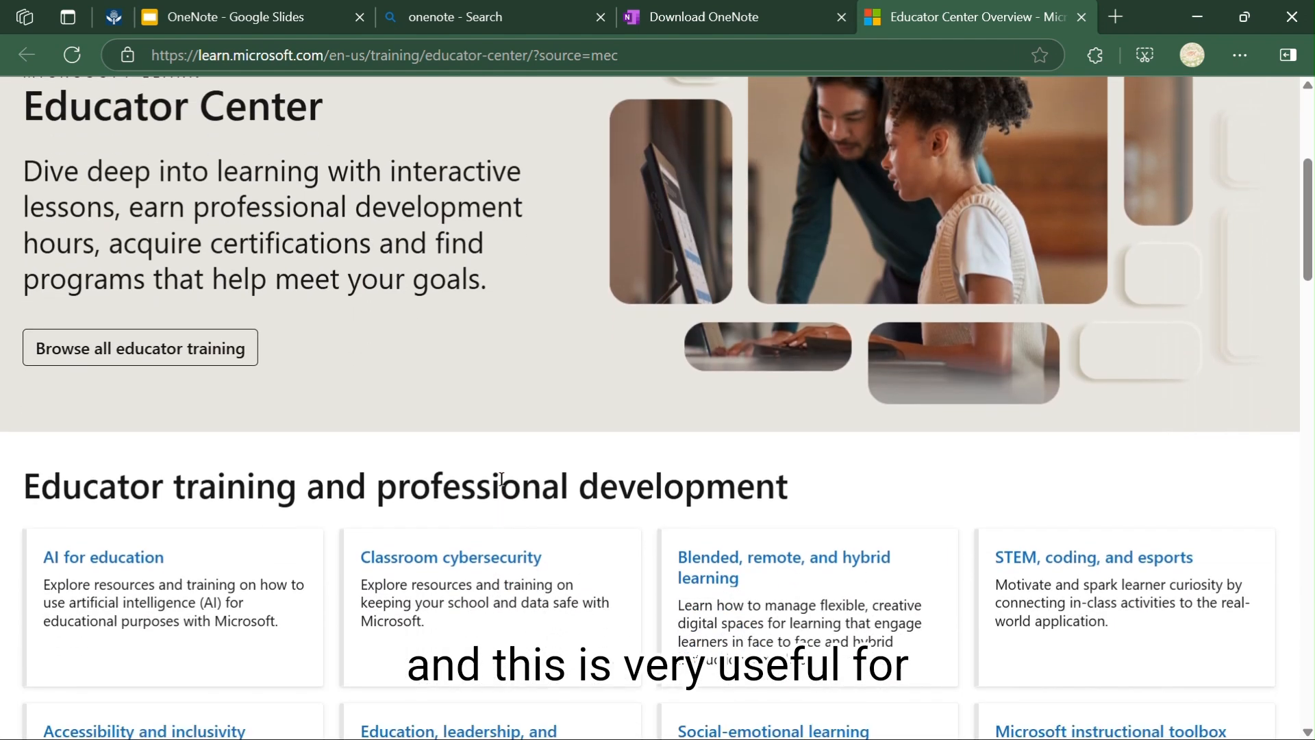
pyautogui.scroll(-3, 501, 480)
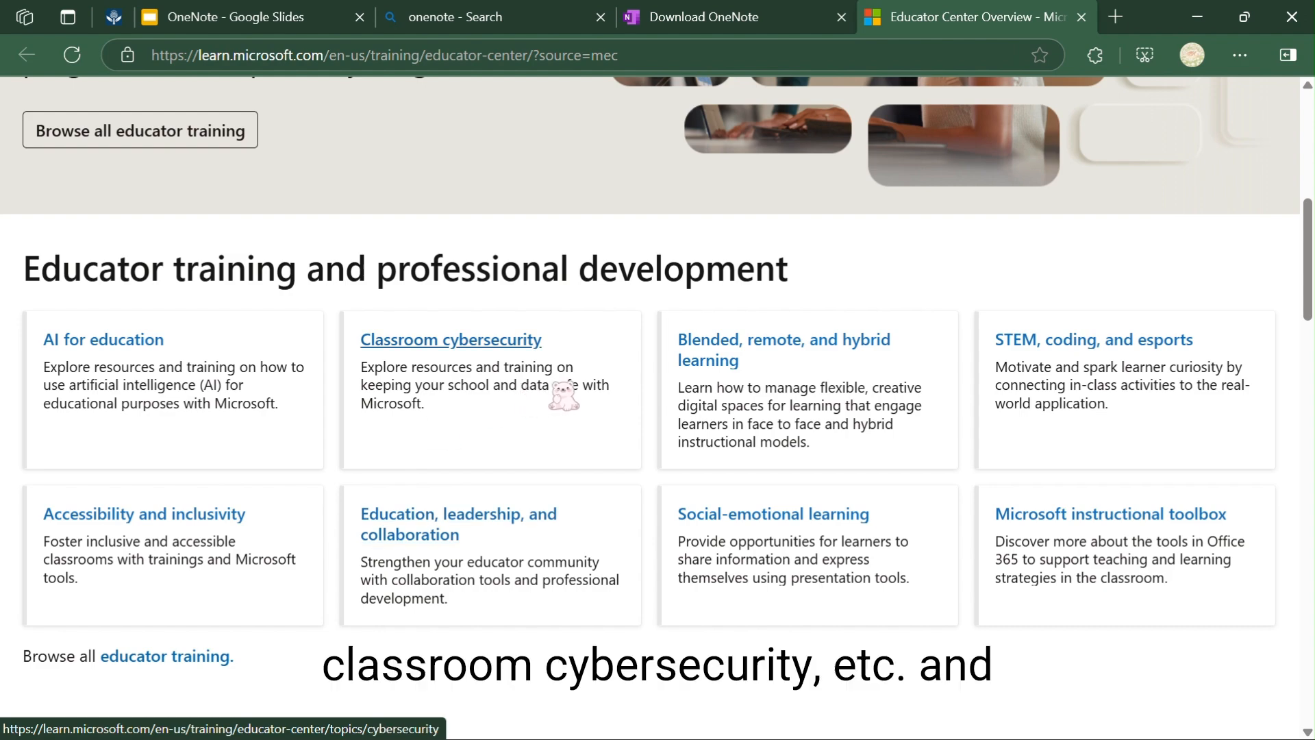
pyautogui.scroll(-6, 563, 395)
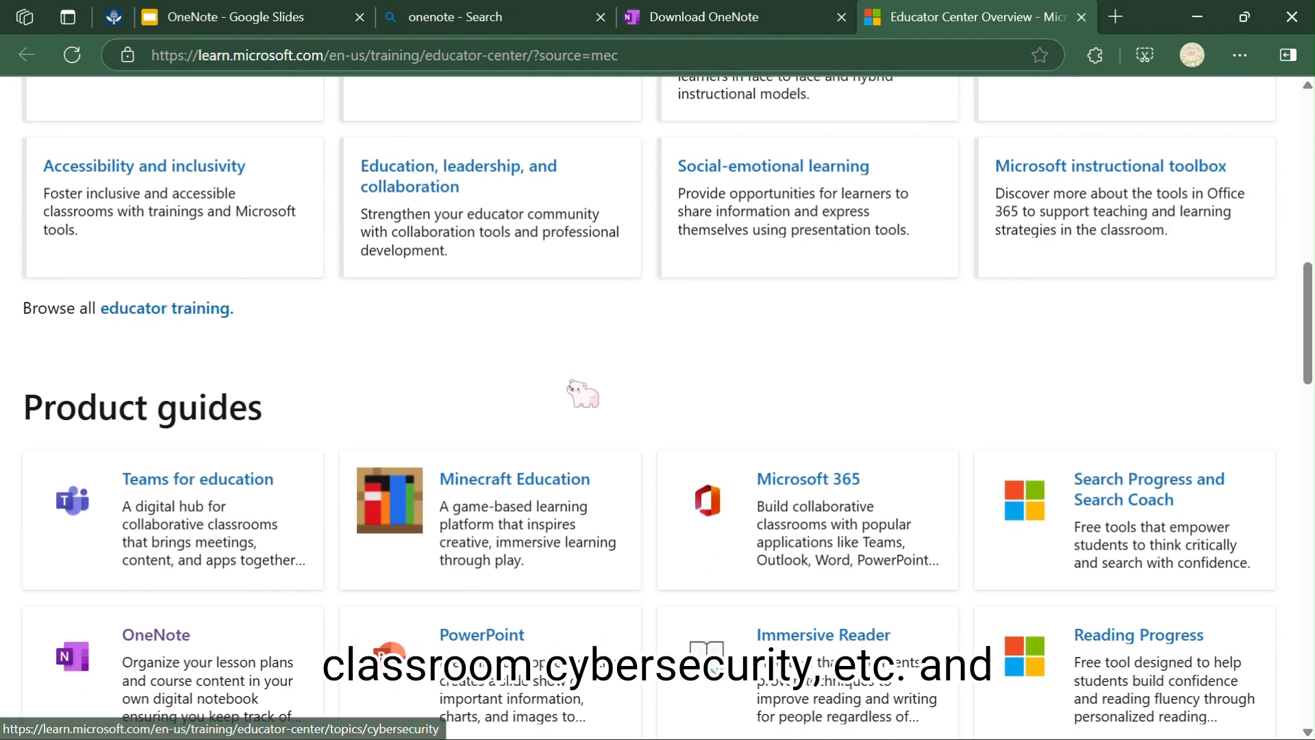
pyautogui.scroll(-7, 504, 360)
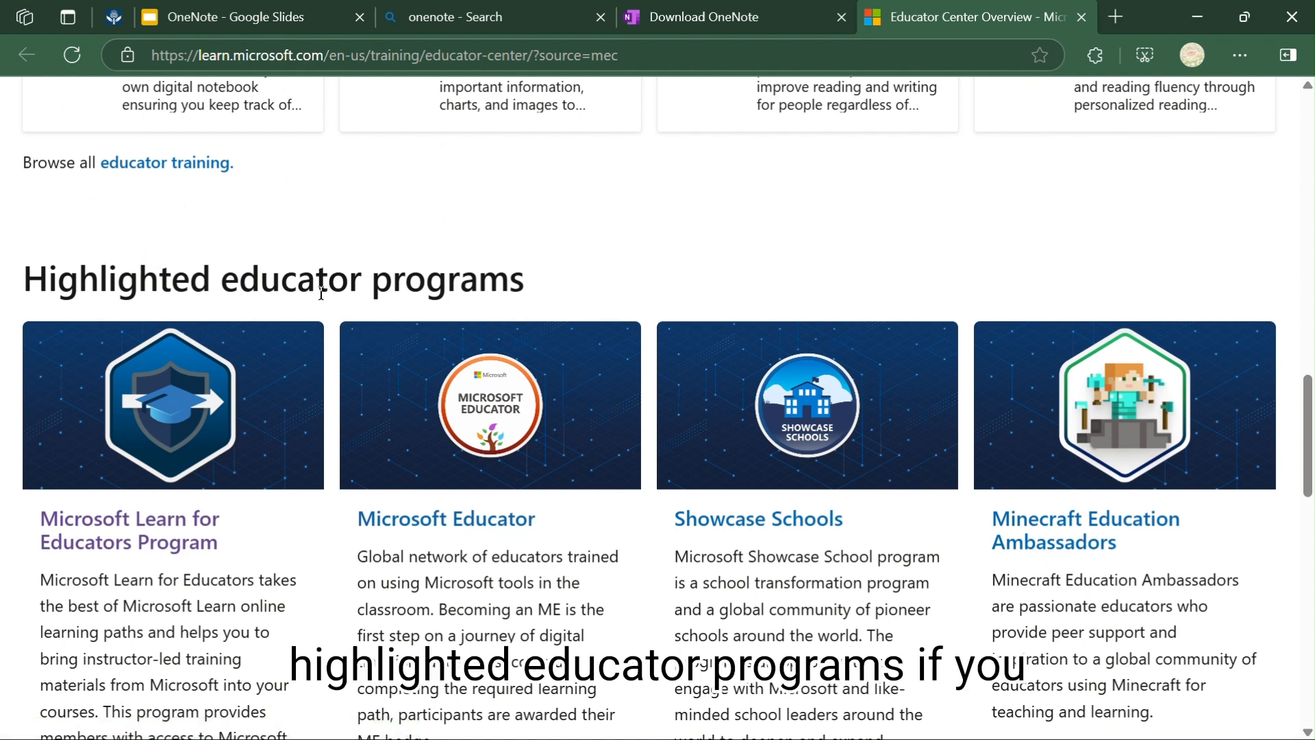
pyautogui.scroll(-4, 321, 293)
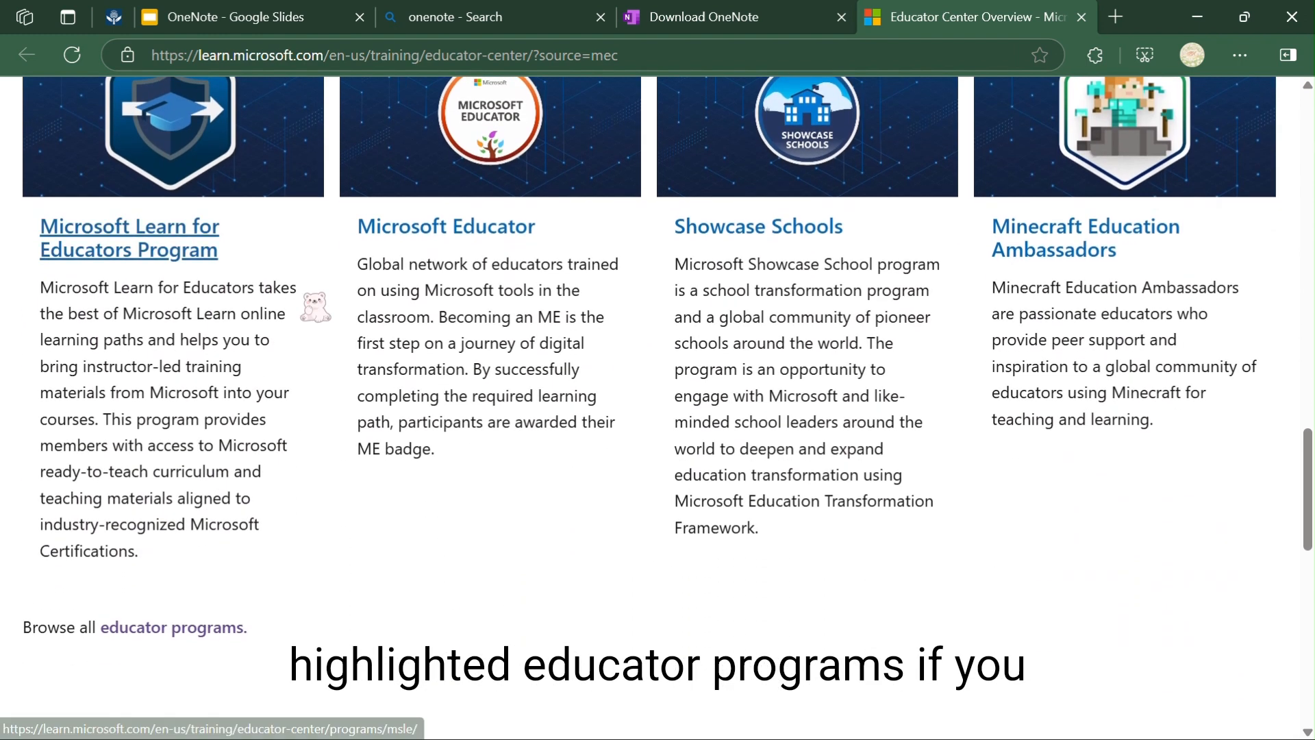
pyautogui.scroll(-6, 315, 307)
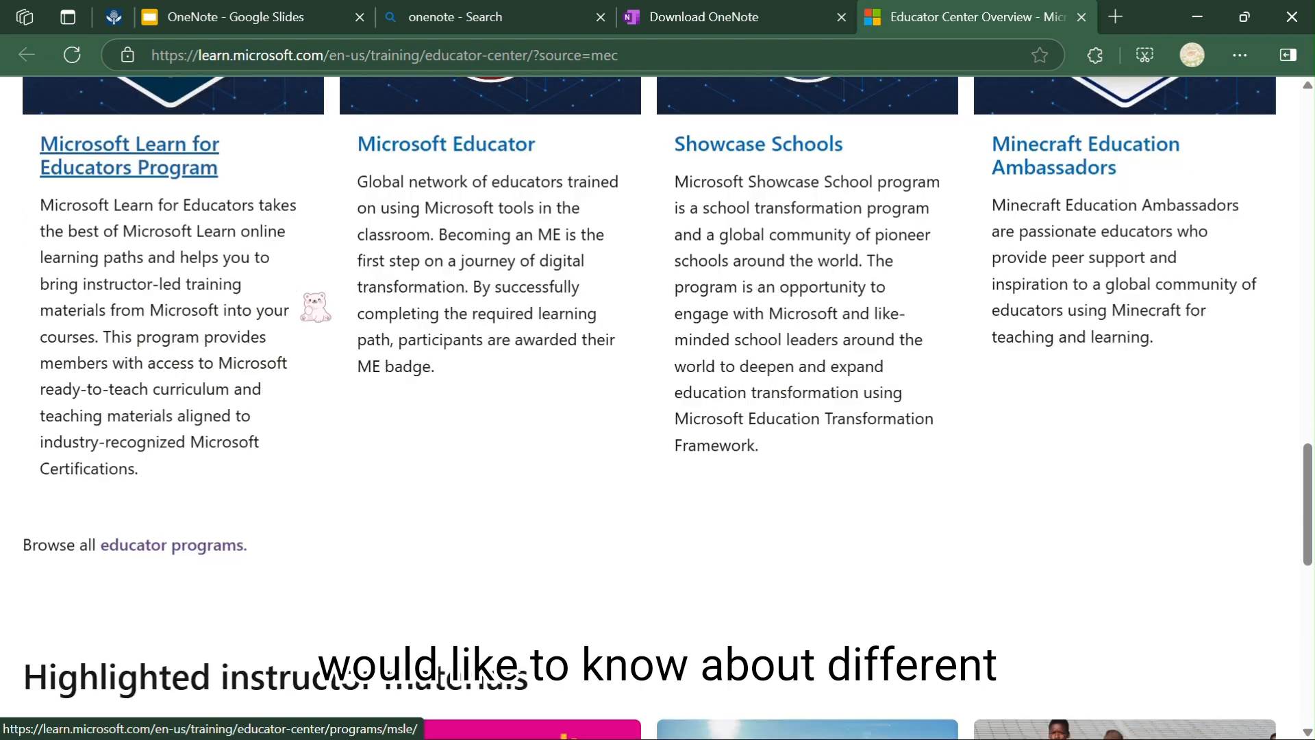
pyautogui.scroll(-1, 478, 303)
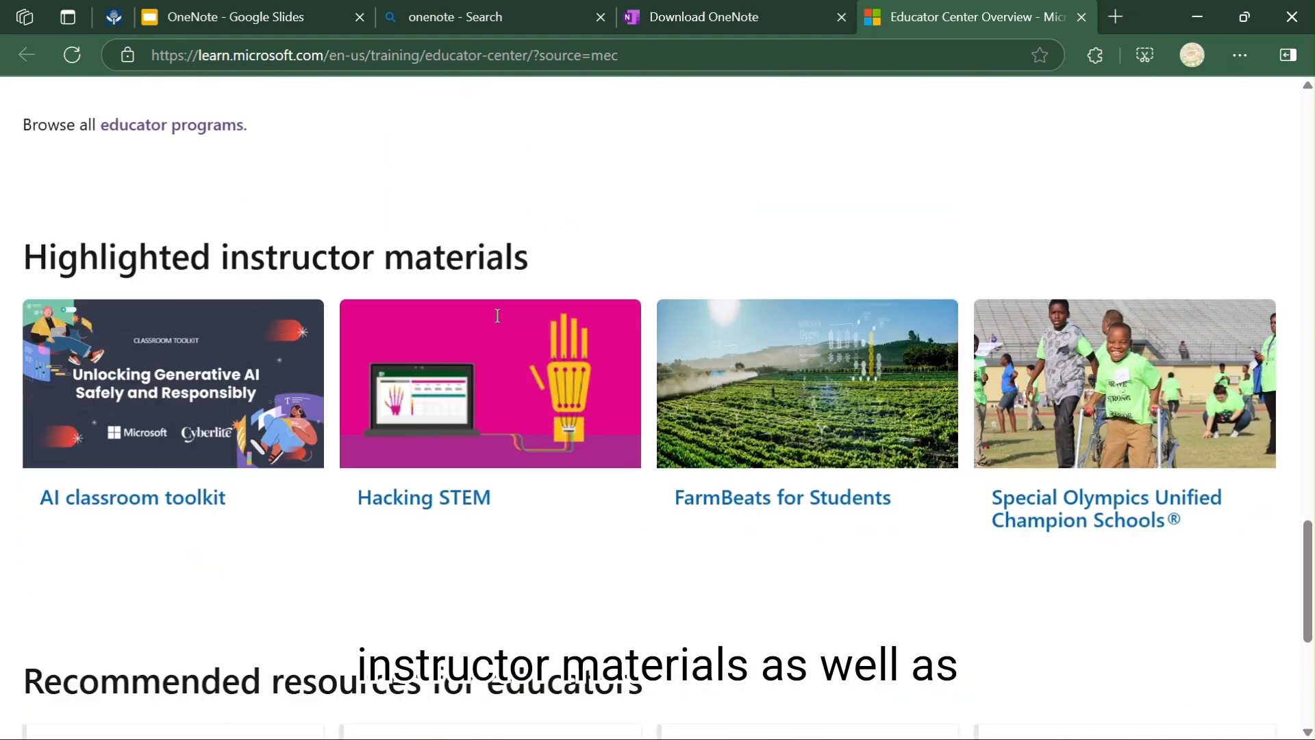
pyautogui.scroll(12, 491, 331)
pyautogui.scroll(-9, 492, 330)
pyautogui.scroll(-8, 492, 330)
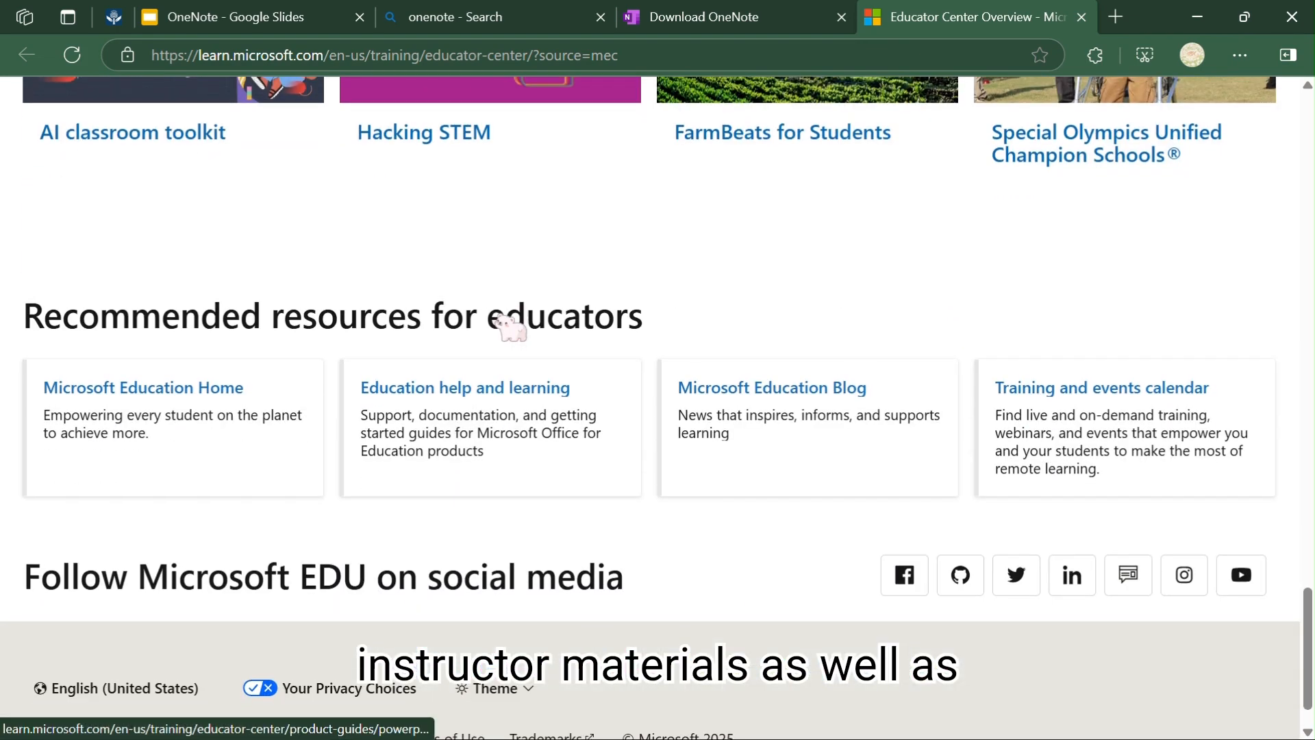
# Open the OneNote guide from the Educator Center's product guides and view its learning modules.
pyautogui.scroll(20, 491, 326)
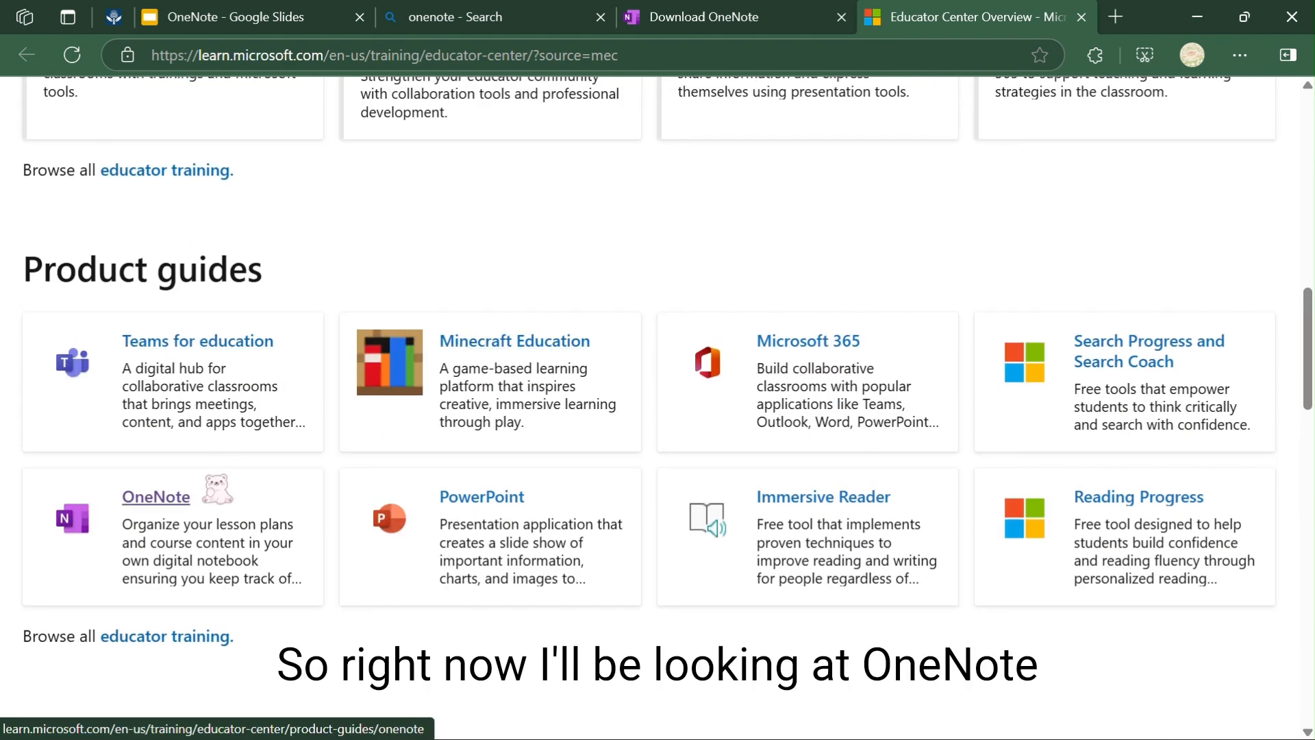
pyautogui.click(179, 505)
pyautogui.scroll(-8, 620, 552)
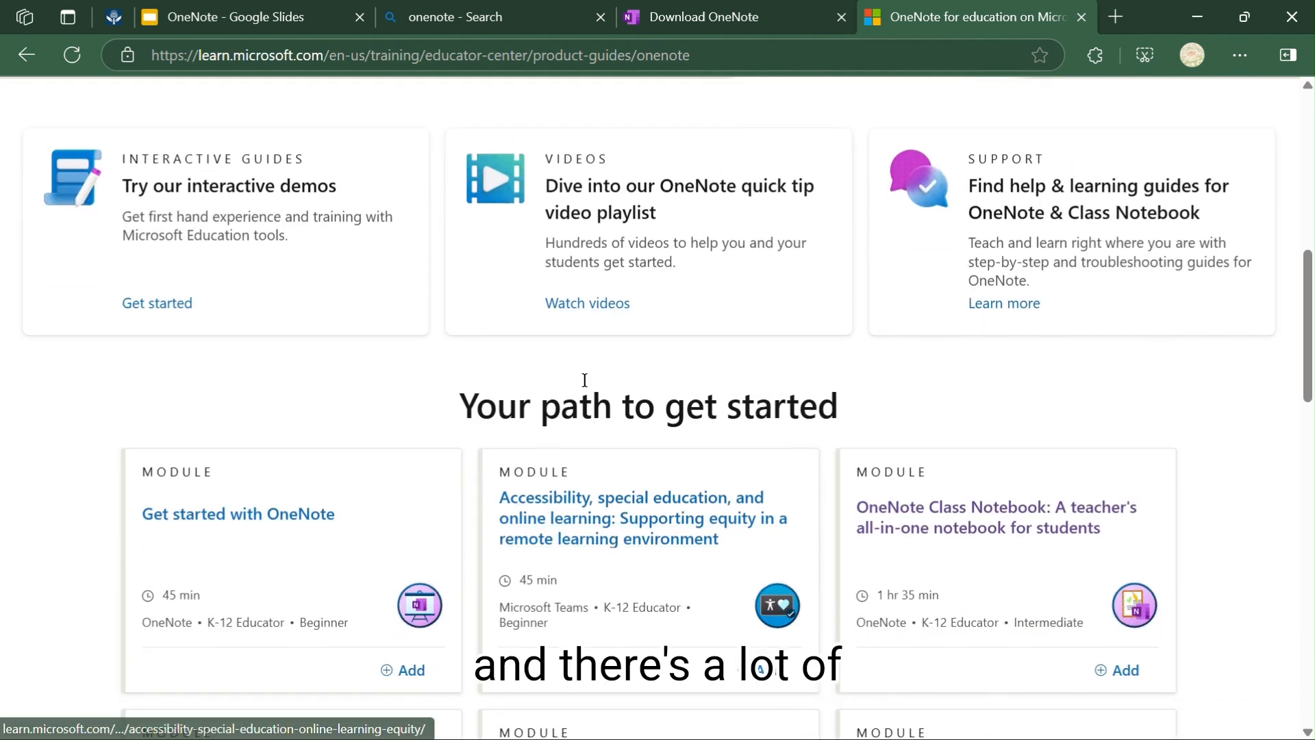
# Browse the OneNote guide's modules and courses and open the module "Independent learning with math tools in OneNote".
pyautogui.scroll(-5, 586, 378)
pyautogui.scroll(-3, 582, 390)
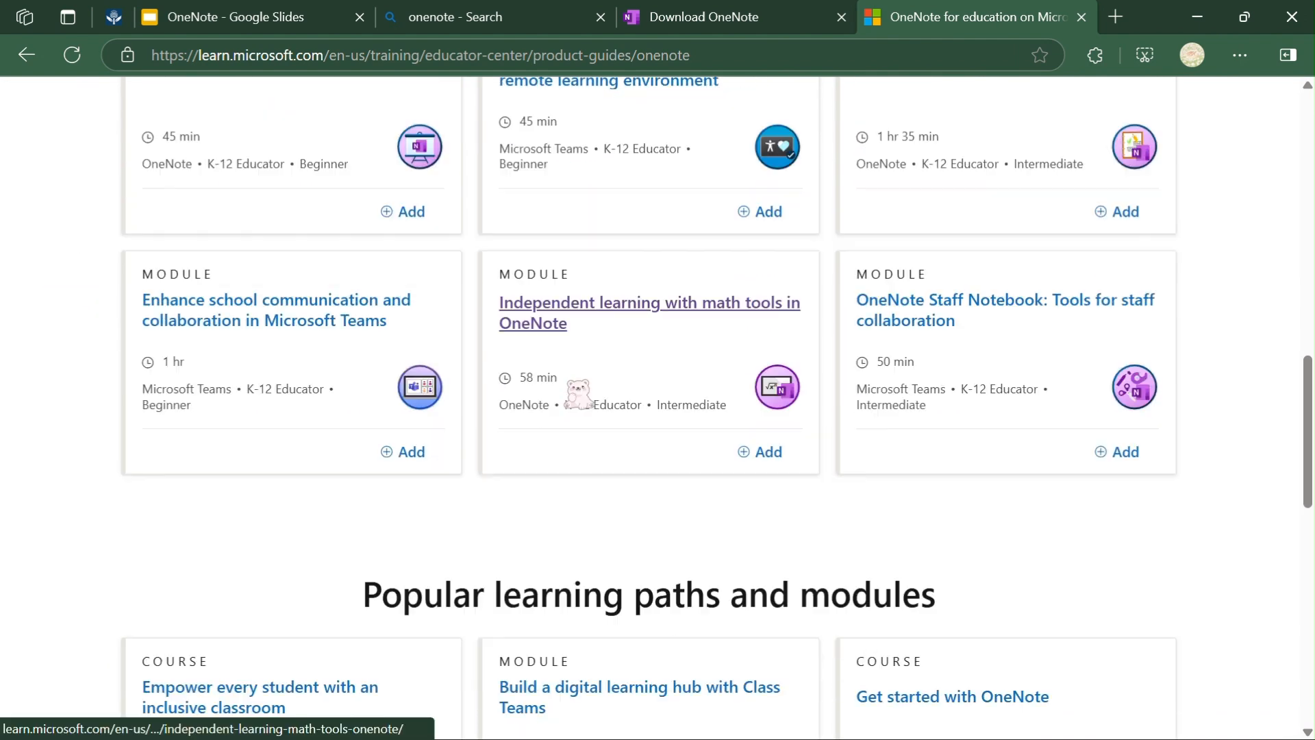
pyautogui.scroll(-10, 589, 384)
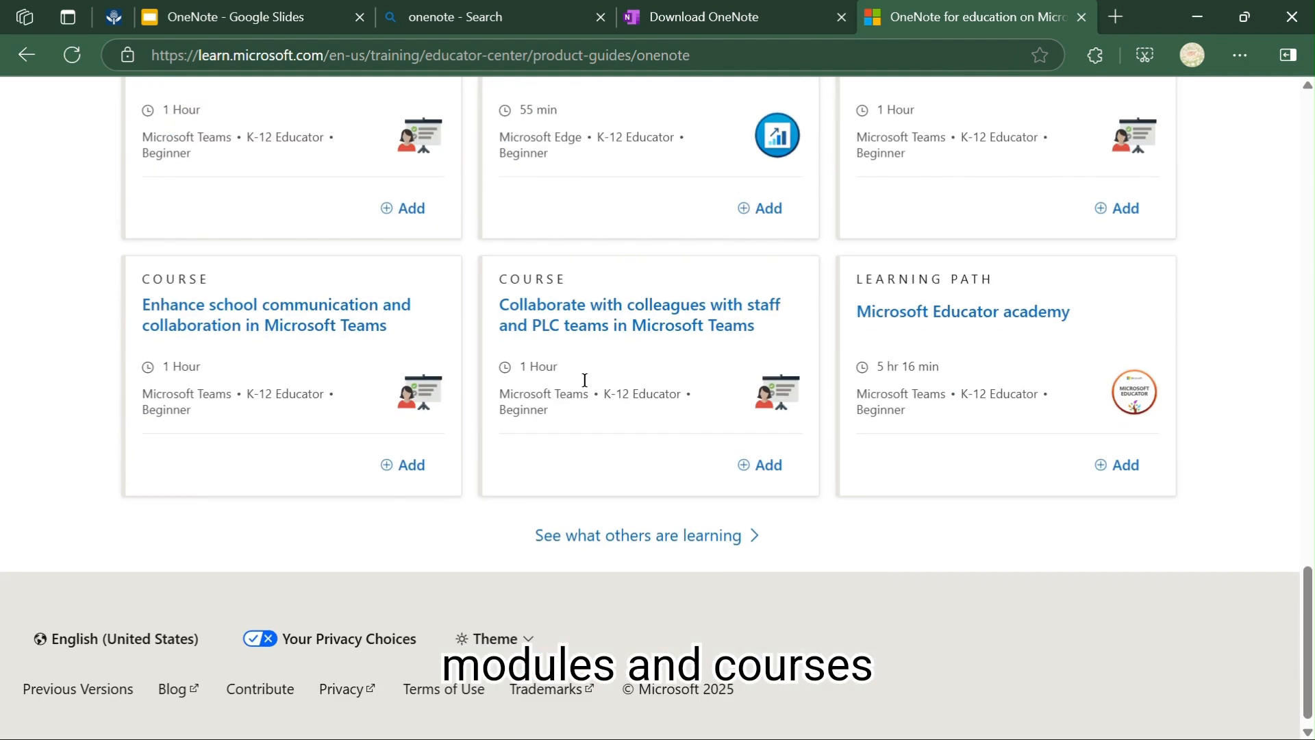
pyautogui.scroll(20, 584, 380)
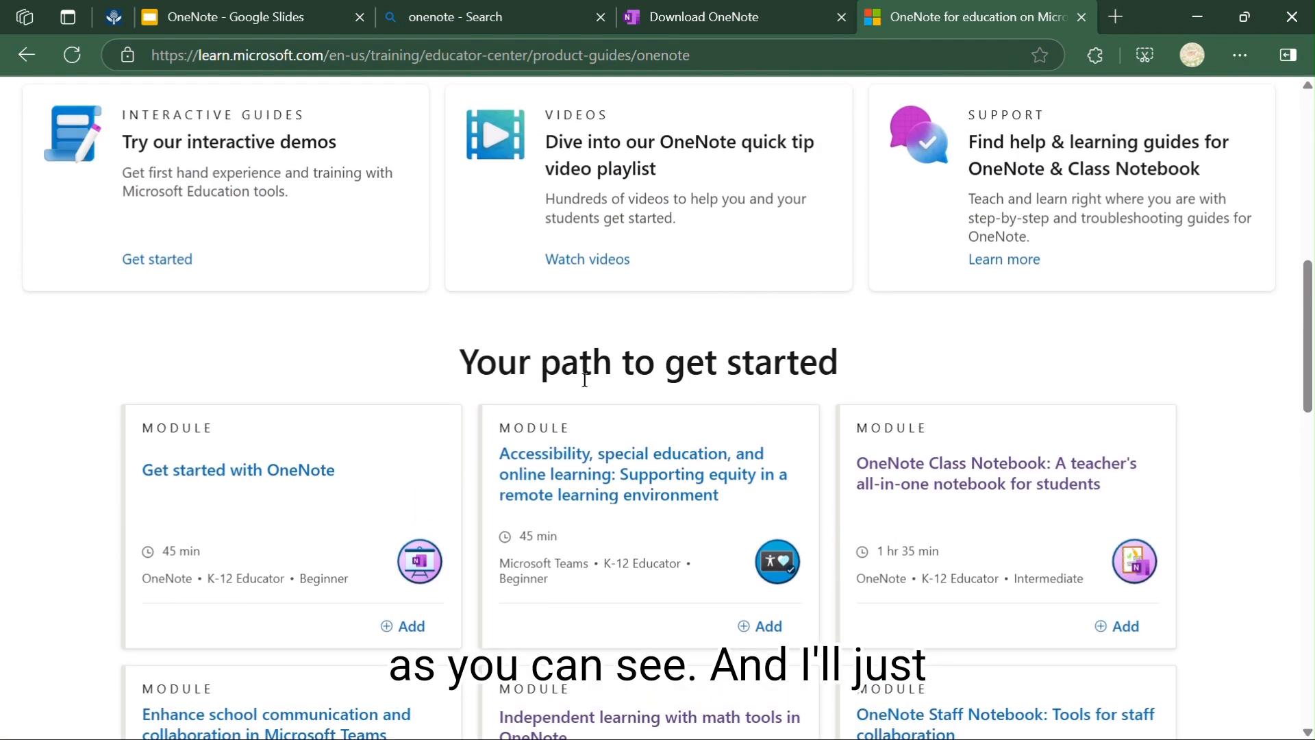
pyautogui.scroll(-10, 585, 380)
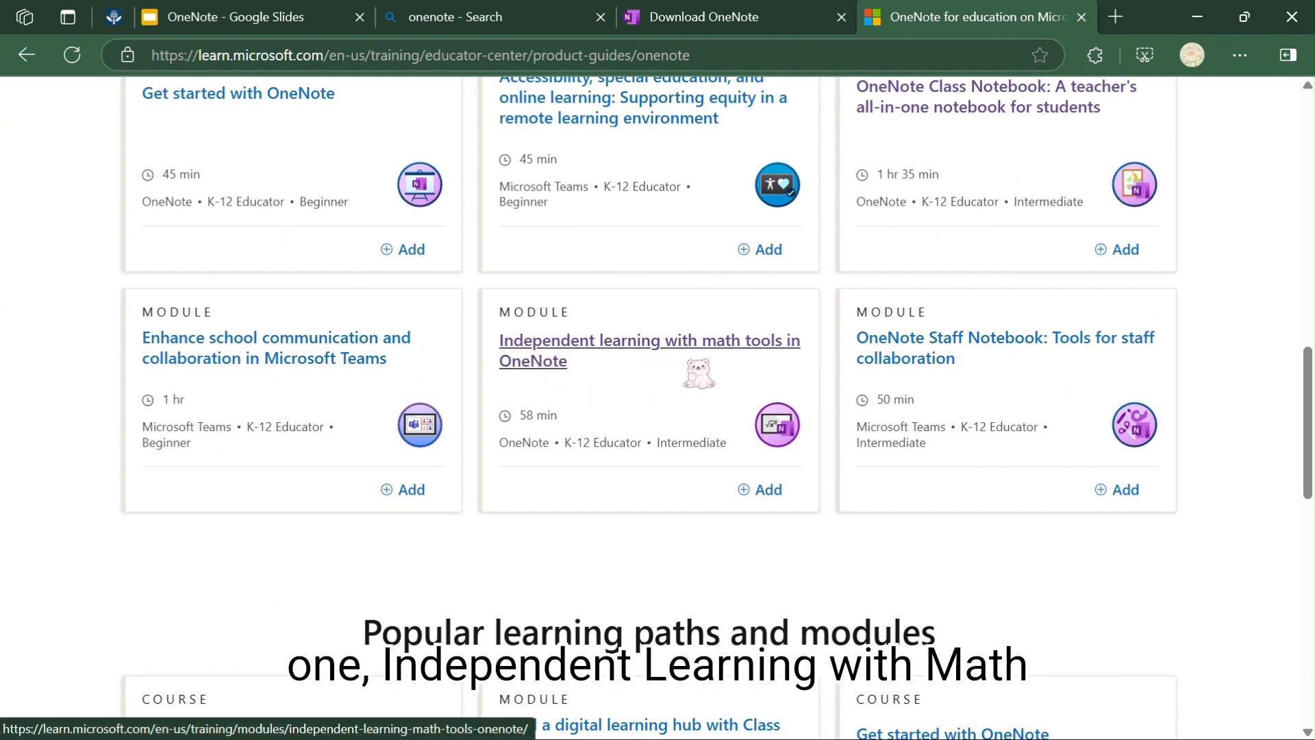
pyautogui.click(683, 350)
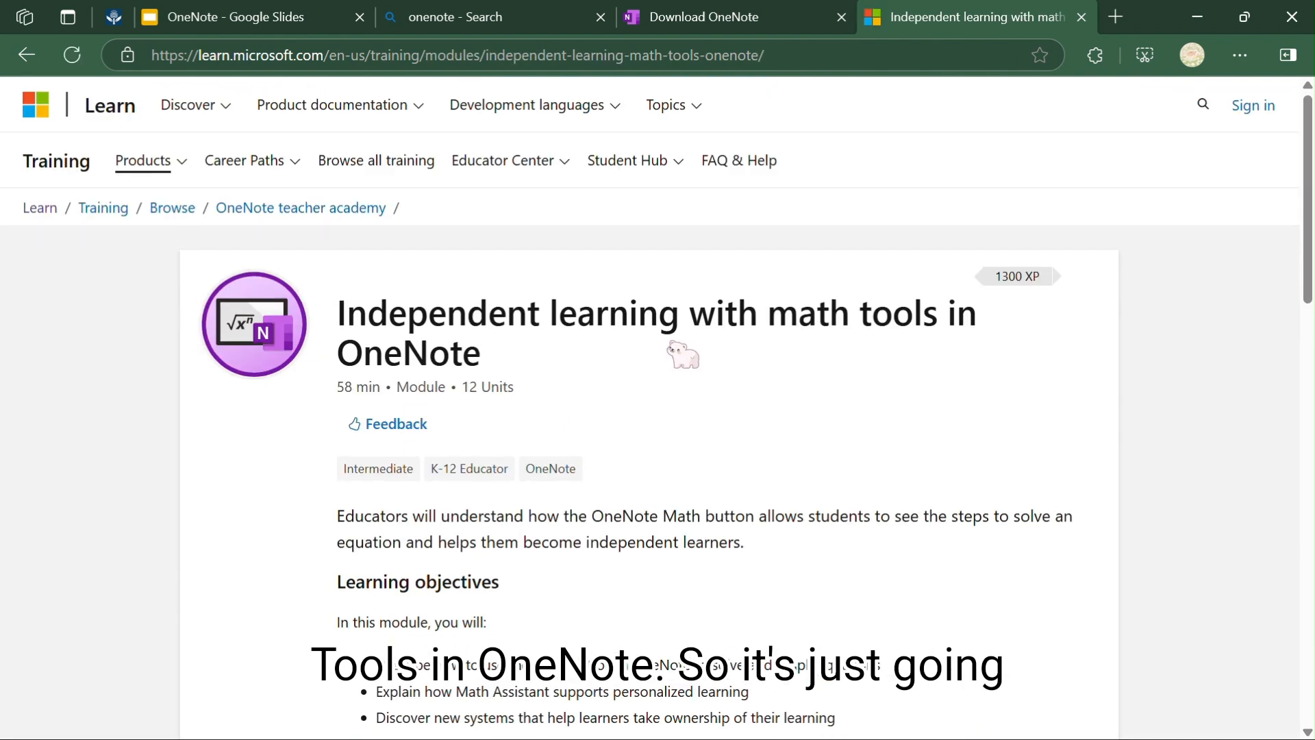
# Review the math tools module's learning objectives and its list of units, from Introduction to Summary.
pyautogui.scroll(-3, 689, 322)
pyautogui.scroll(3, 683, 314)
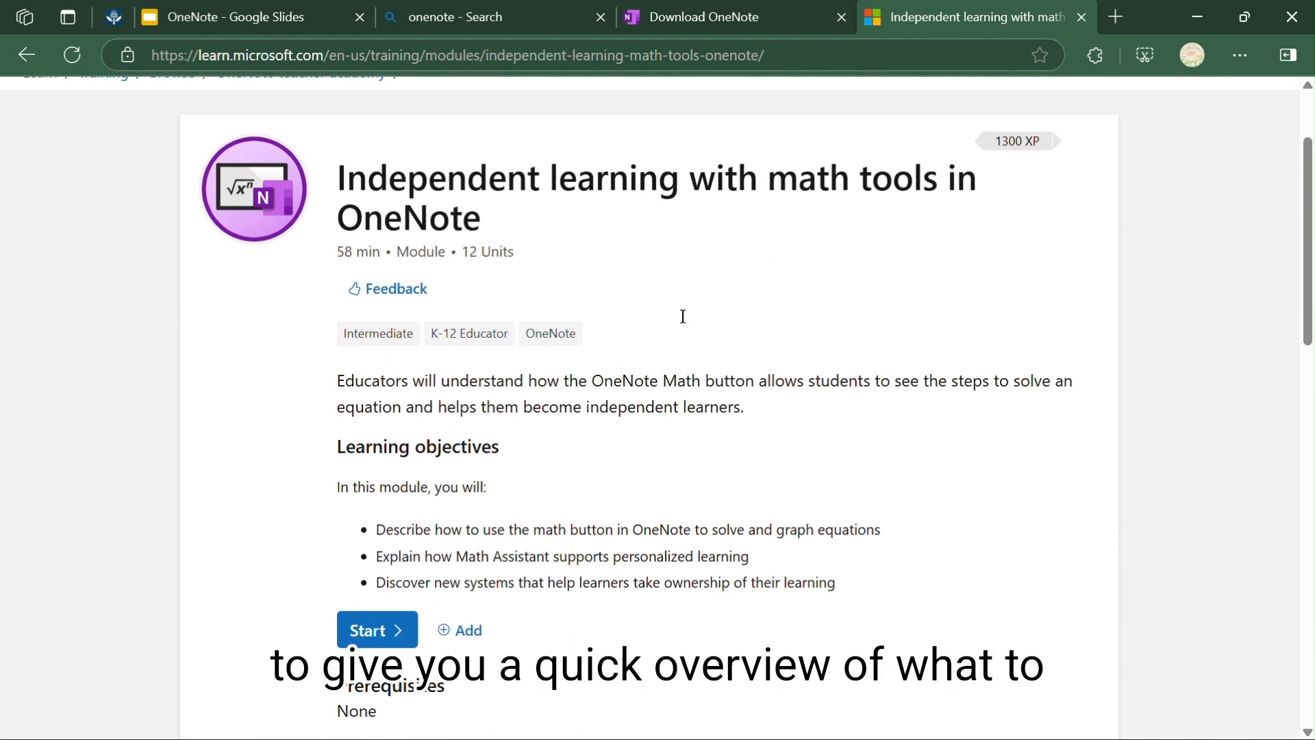
pyautogui.scroll(-10, 651, 358)
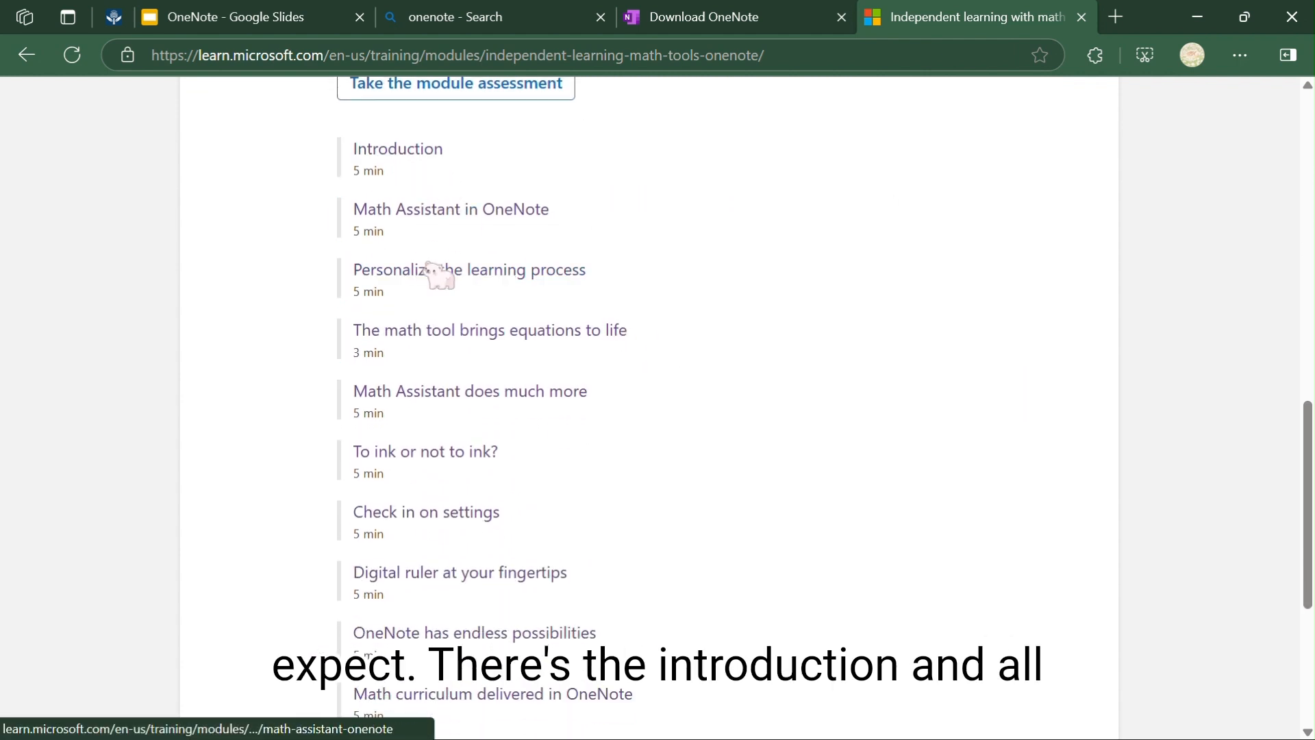
pyautogui.scroll(-4, 483, 578)
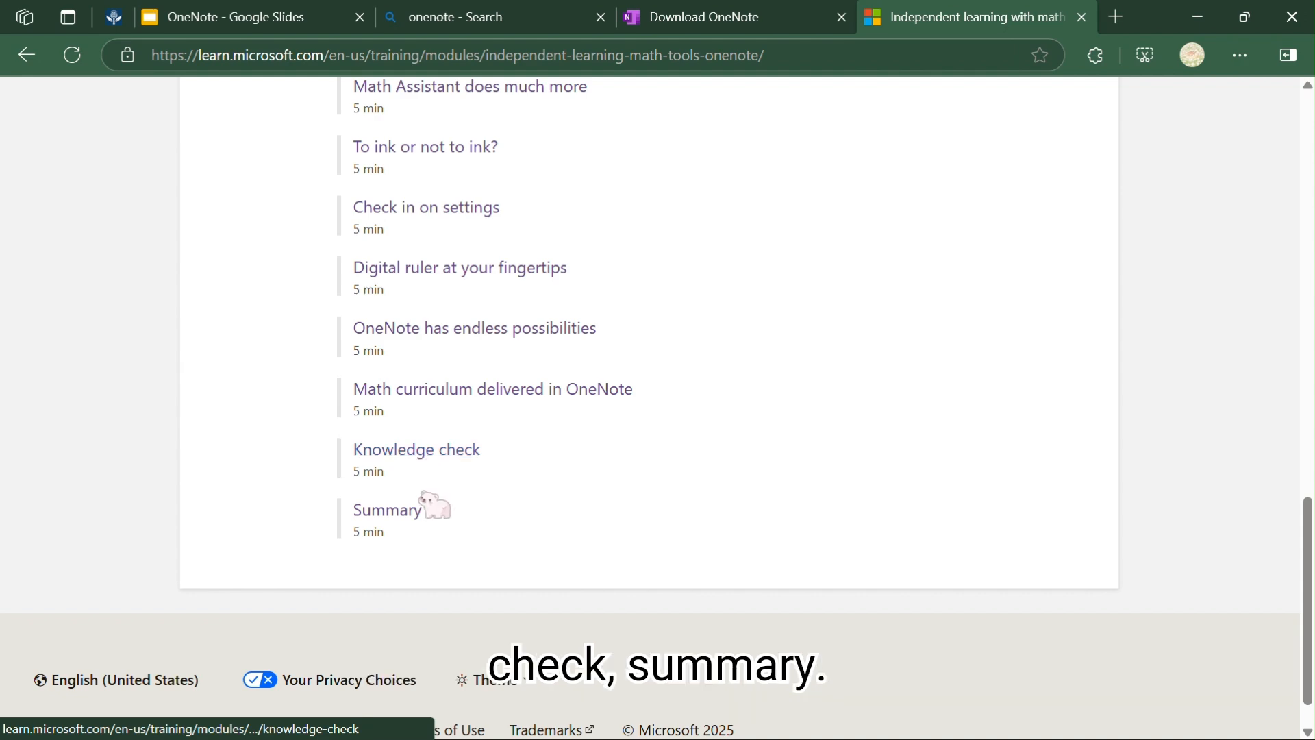
pyautogui.scroll(10, 432, 510)
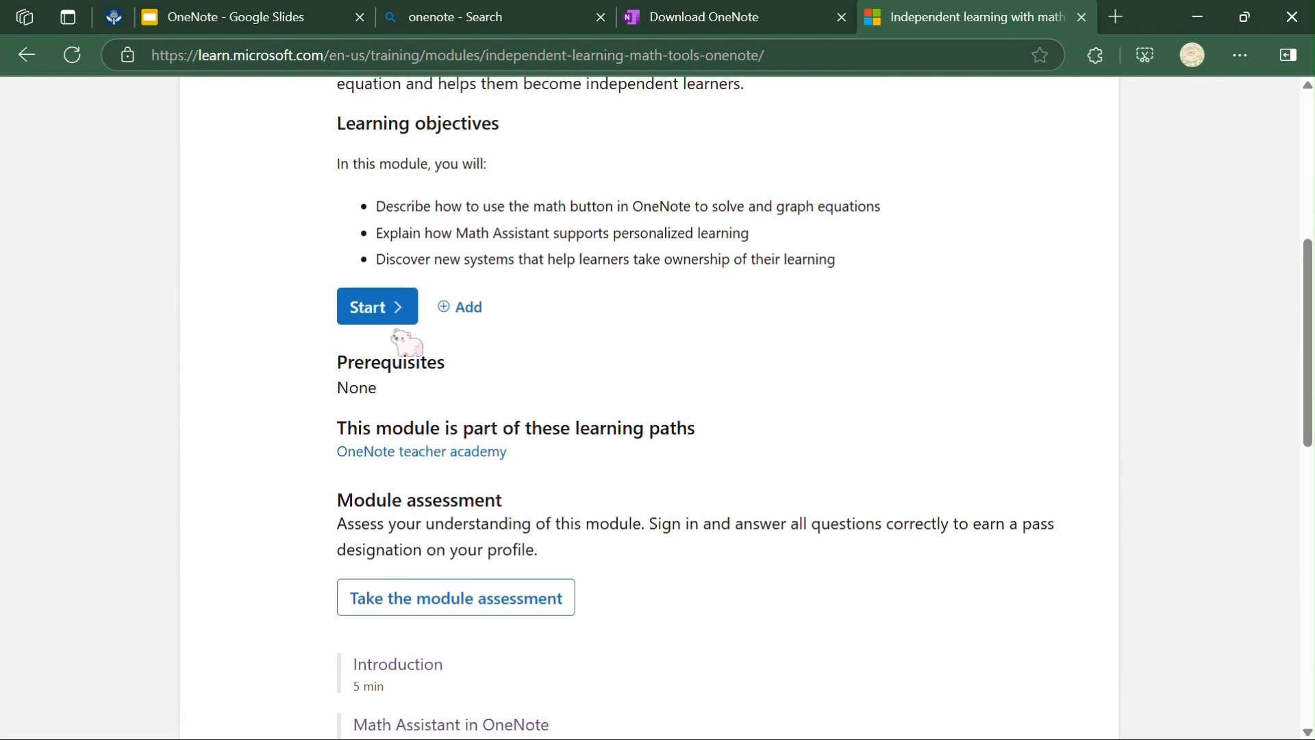
# Start the module and go through its first three units, continuing to "The math tool brings equations to life".
pyautogui.click(401, 307)
pyautogui.scroll(-12, 449, 499)
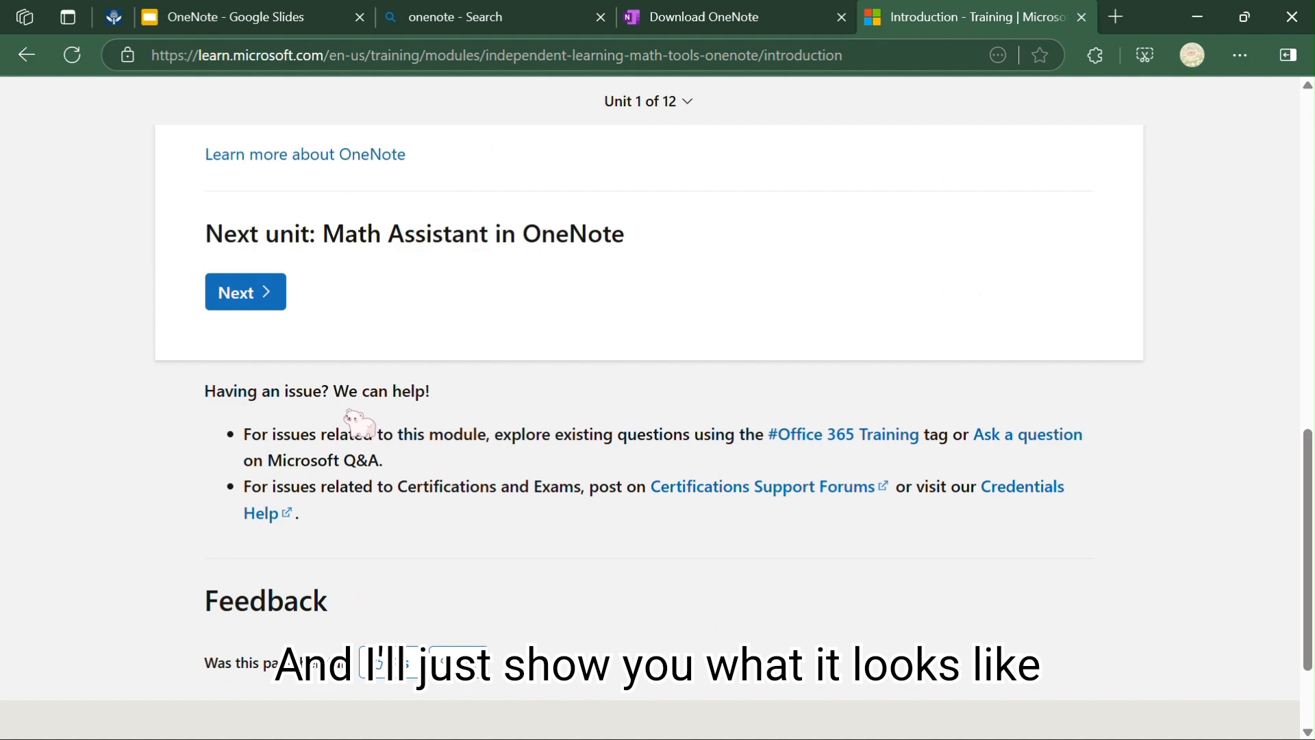
pyautogui.click(236, 308)
pyautogui.scroll(-10, 260, 321)
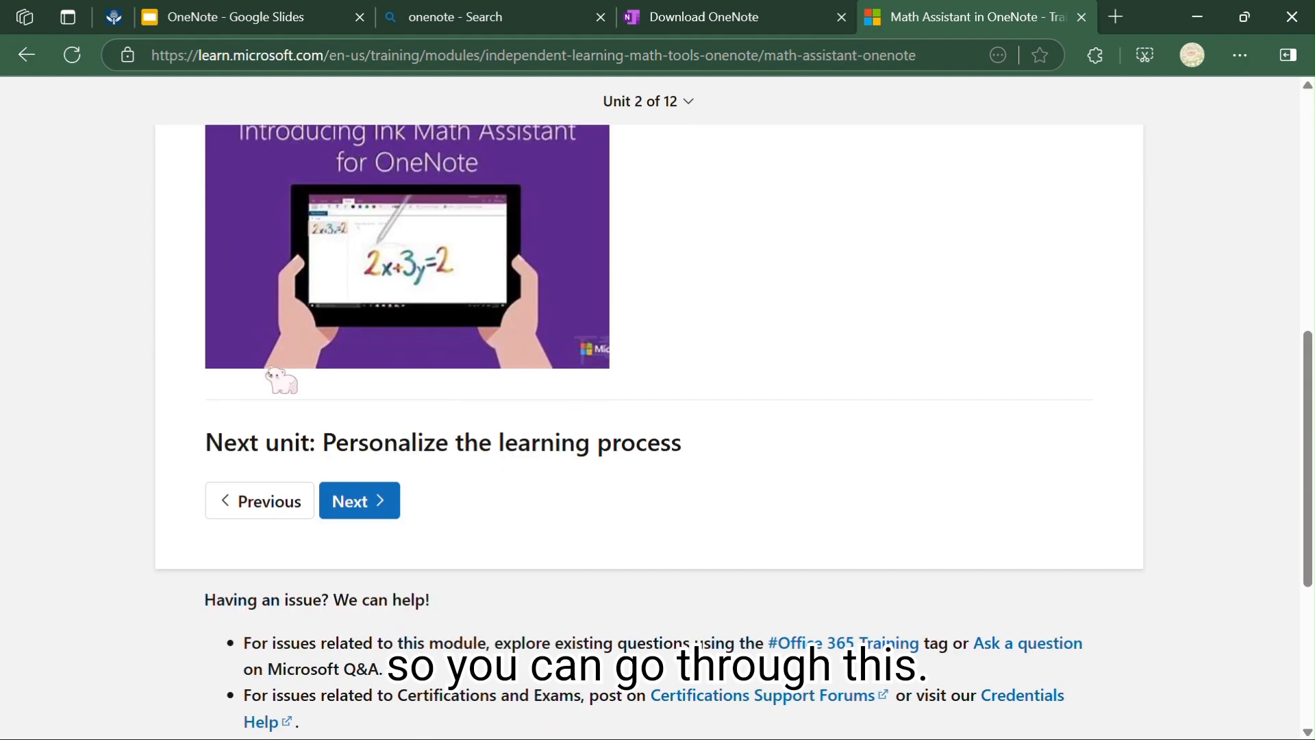
pyautogui.click(341, 504)
pyautogui.scroll(-10, 342, 505)
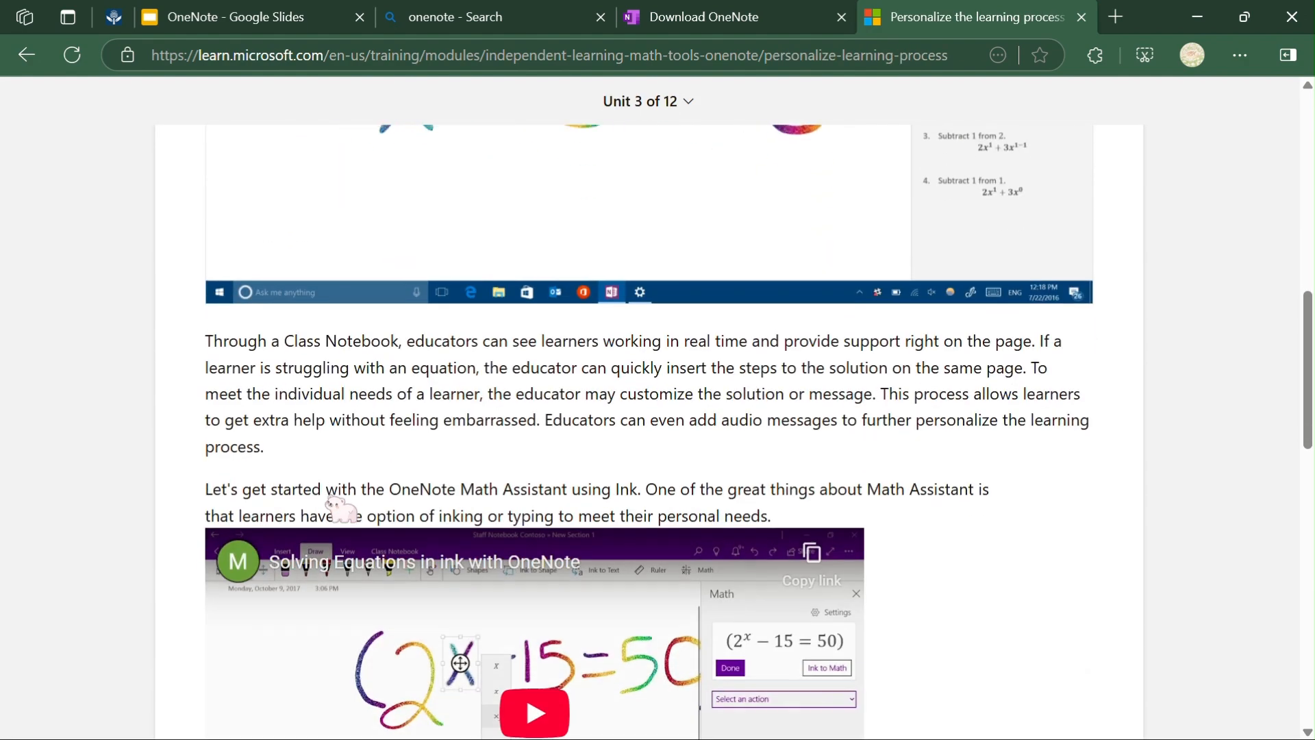
pyautogui.scroll(-6, 657, 410)
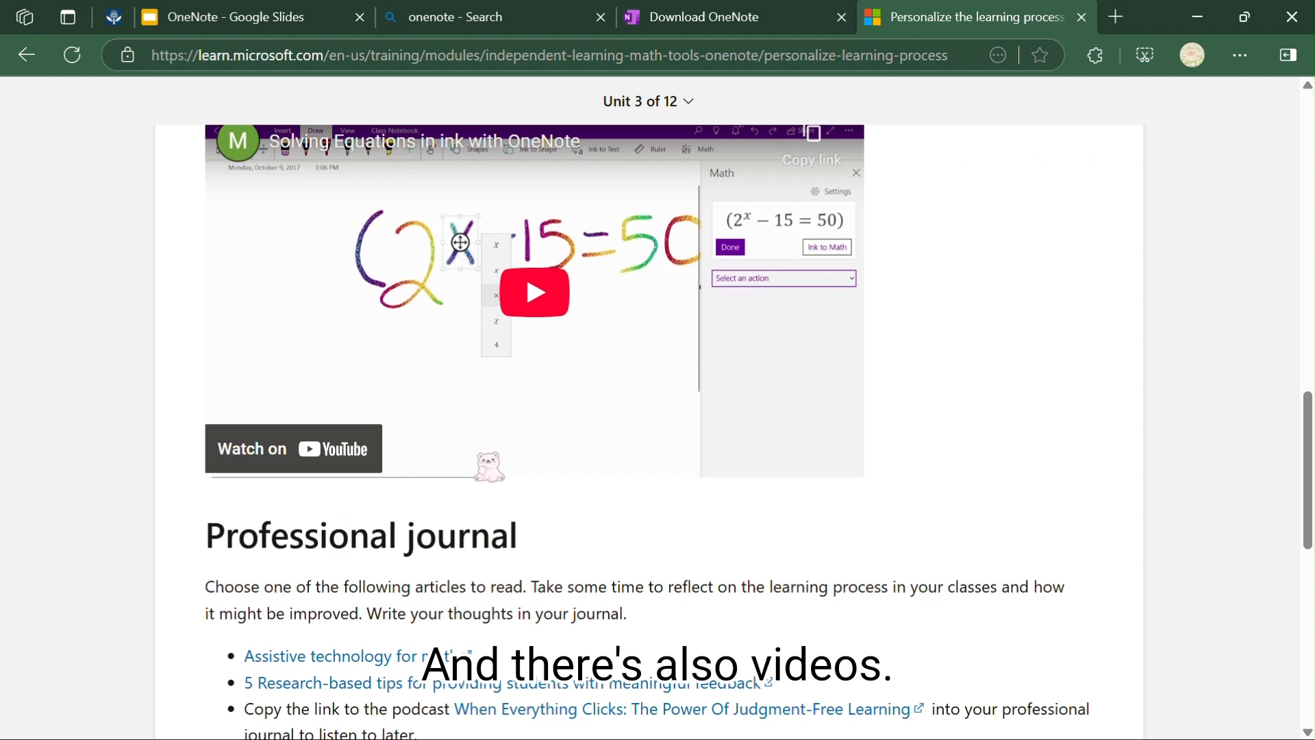
pyautogui.scroll(-6, 489, 467)
pyautogui.click(382, 433)
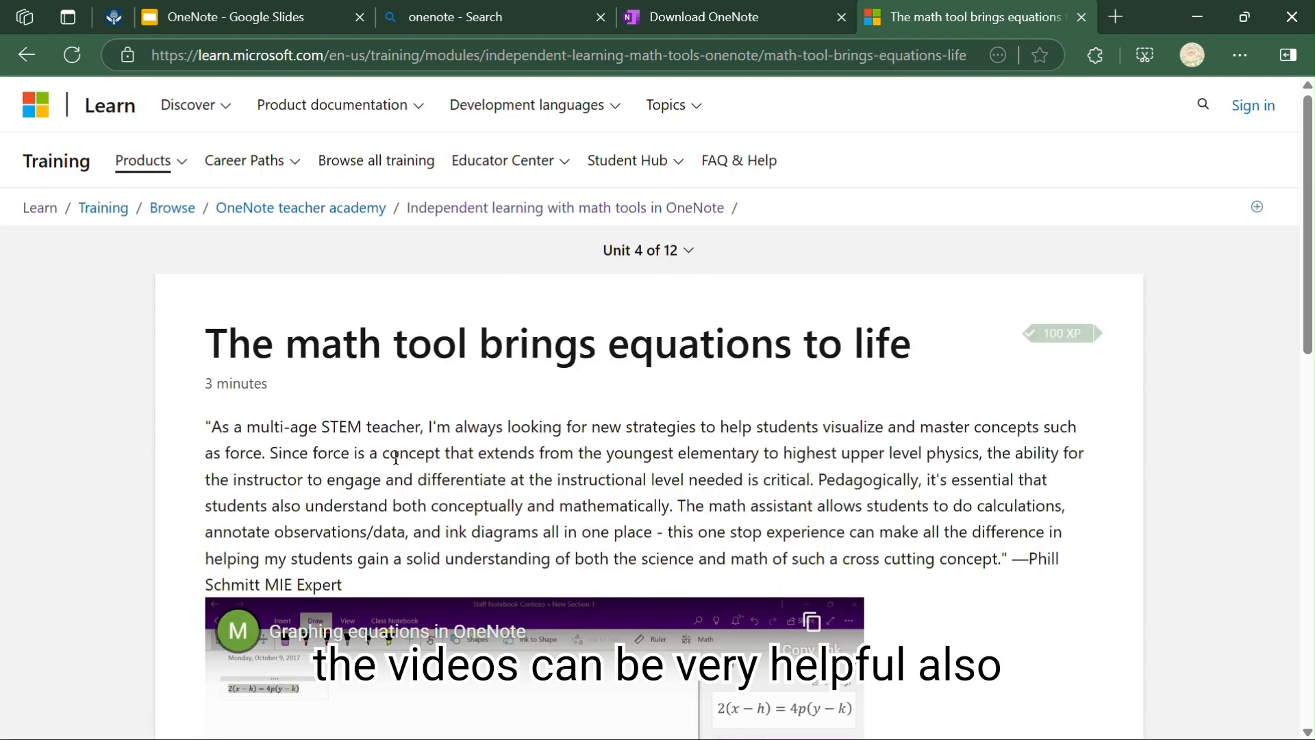
# View the units on bringing equations to life, Math Assistant and inking, and continue to "Check in on settings".
pyautogui.scroll(-10, 411, 473)
pyautogui.scroll(5, 449, 496)
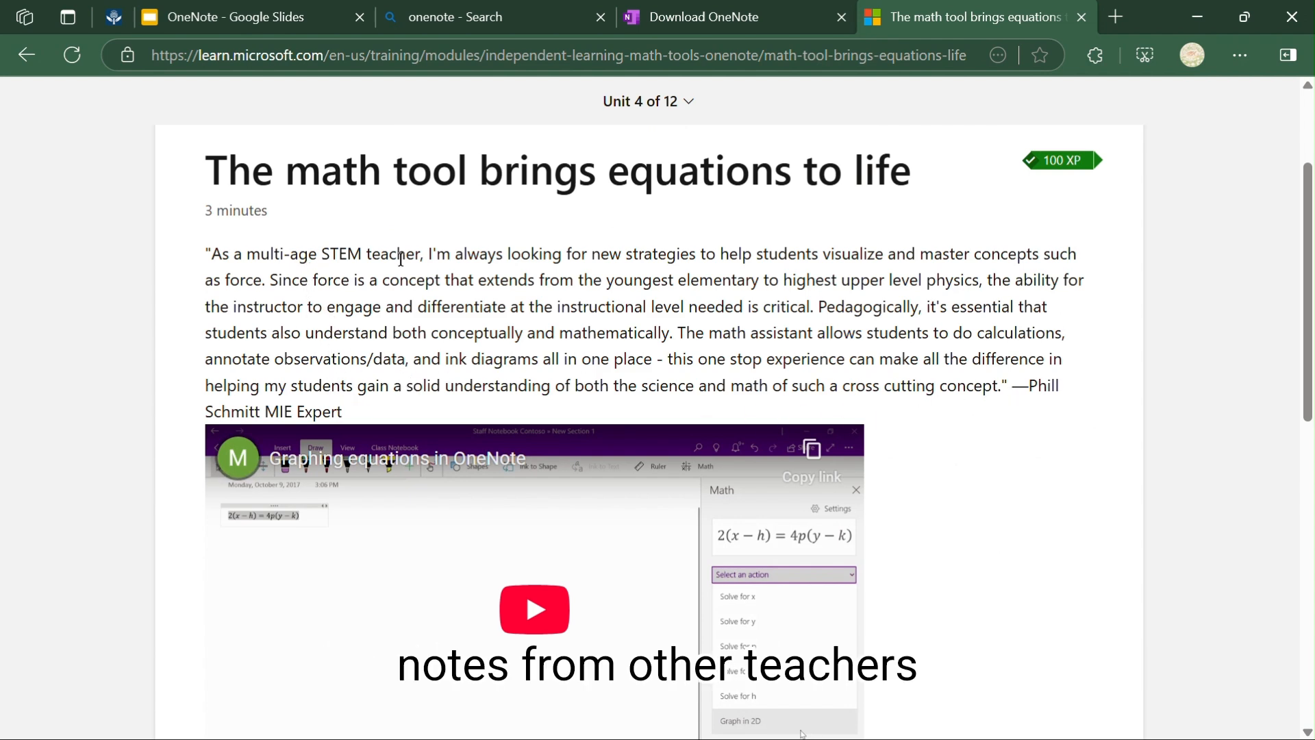
pyautogui.scroll(-10, 401, 259)
pyautogui.scroll(3, 408, 272)
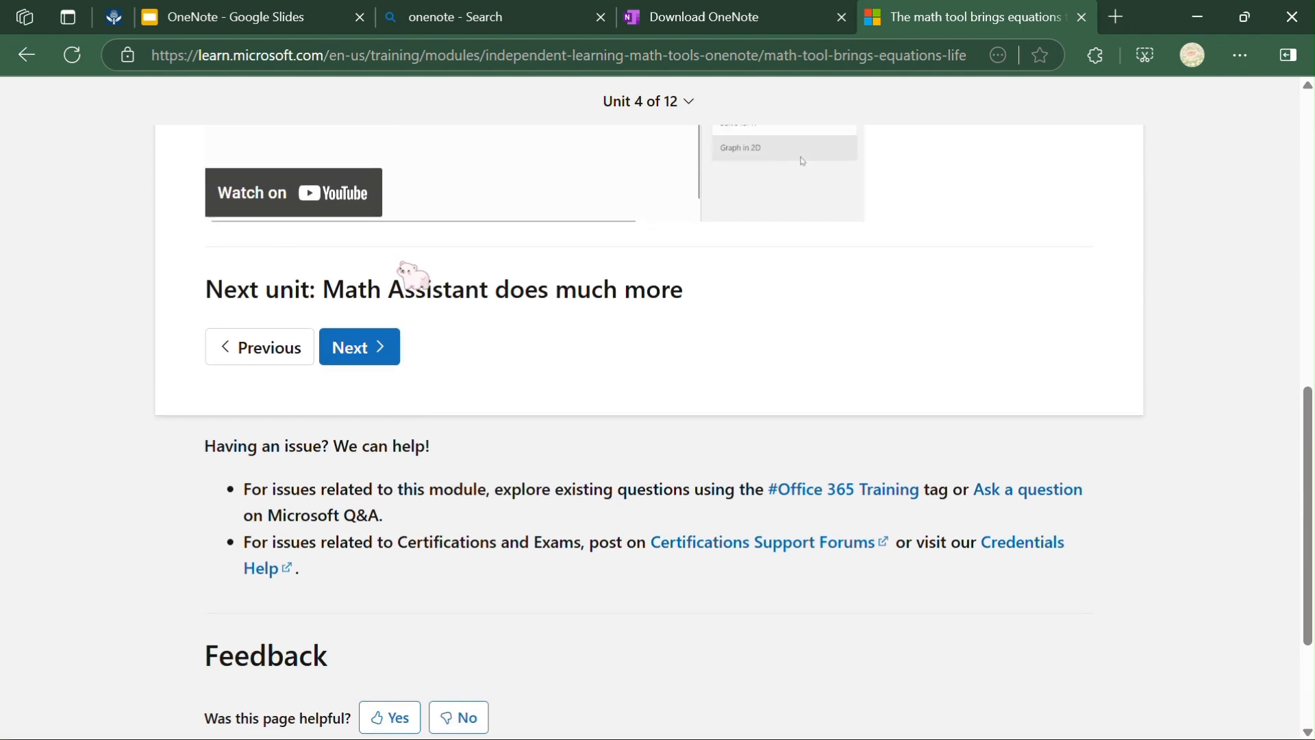
pyautogui.click(357, 349)
pyautogui.scroll(-10, 537, 430)
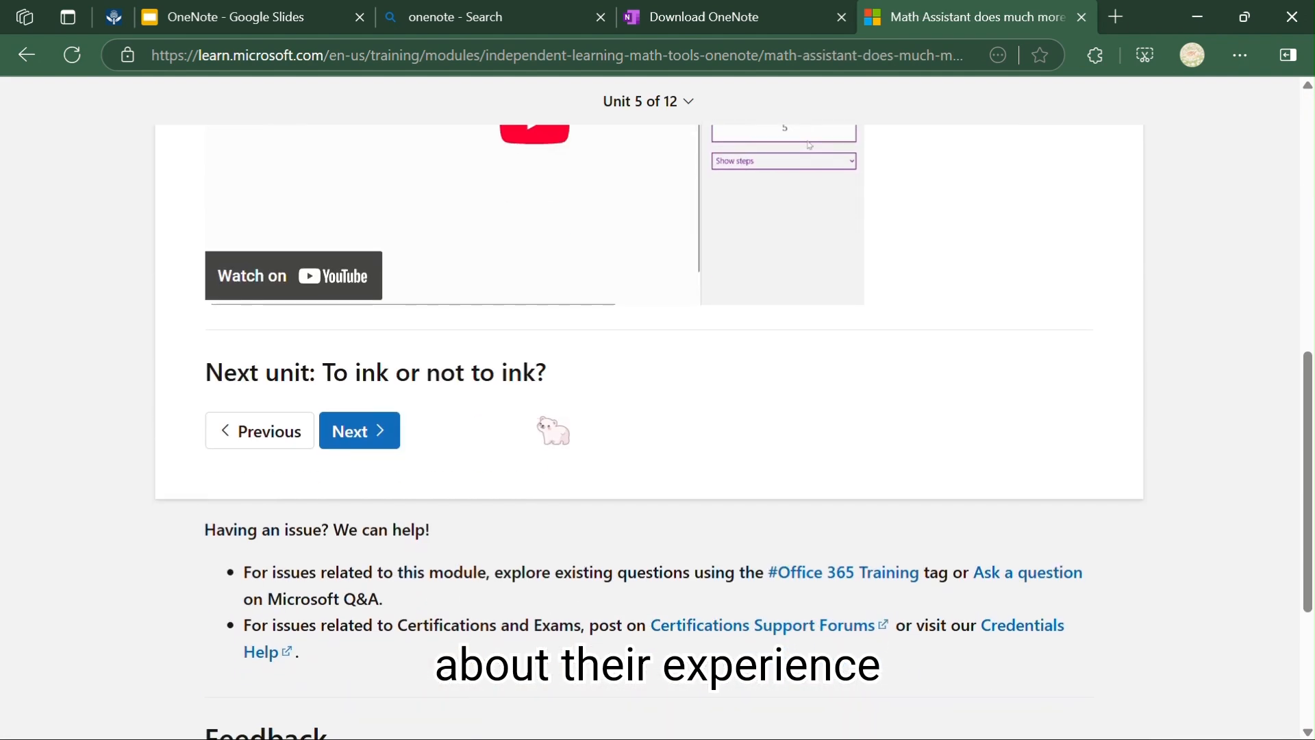
pyautogui.click(363, 436)
pyautogui.scroll(-10, 382, 441)
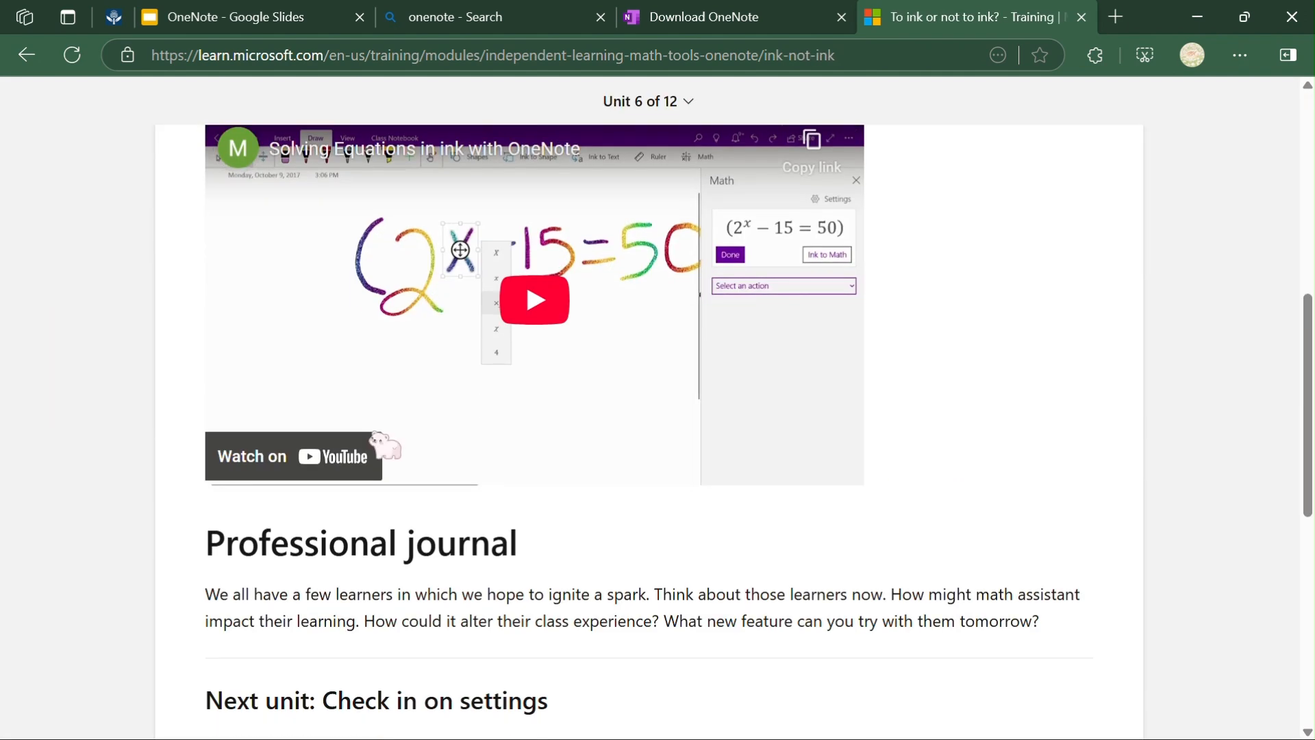
pyautogui.scroll(-1, 390, 634)
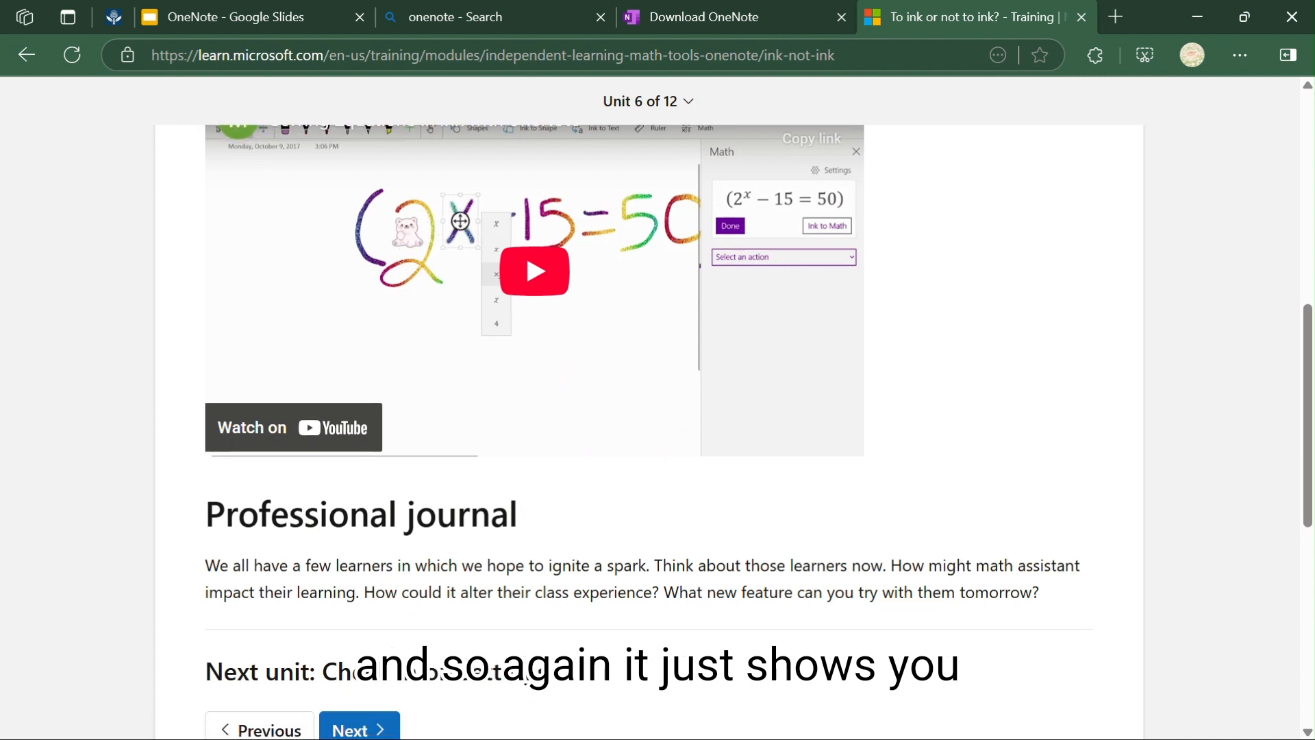
pyautogui.scroll(-3, 708, 420)
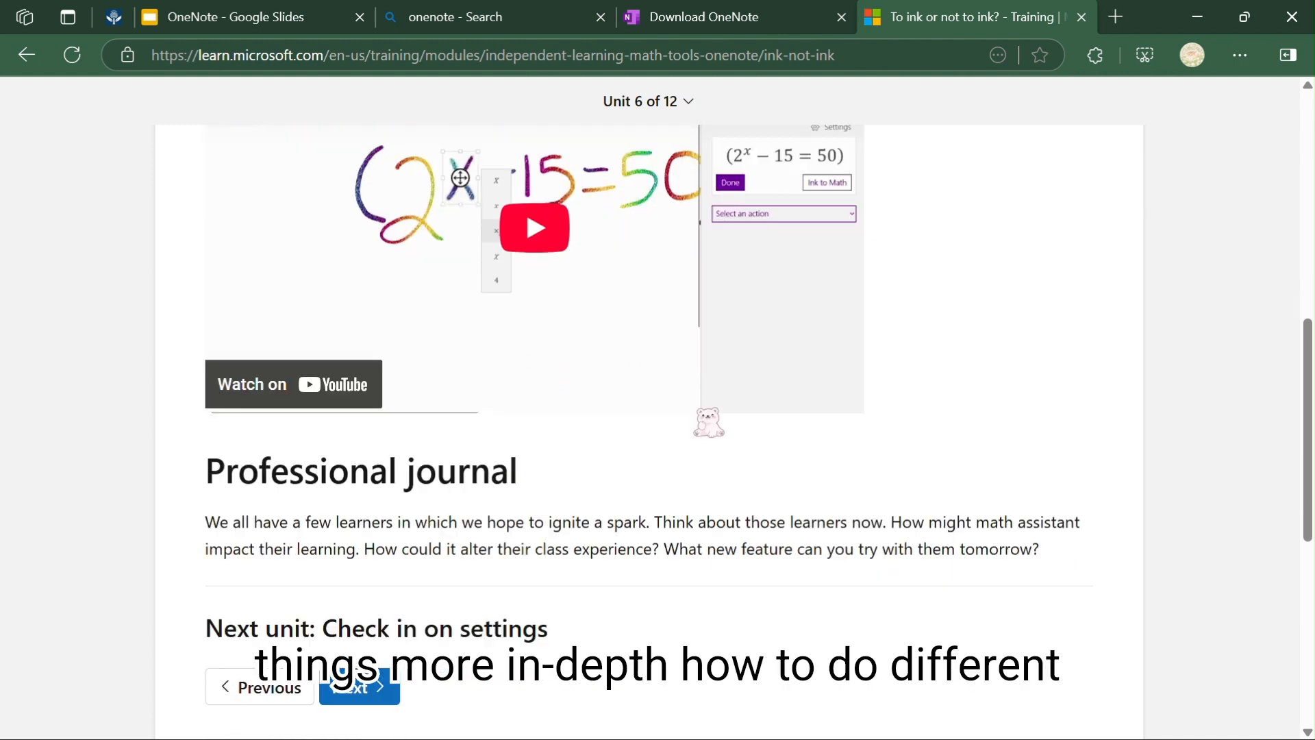
pyautogui.click(356, 512)
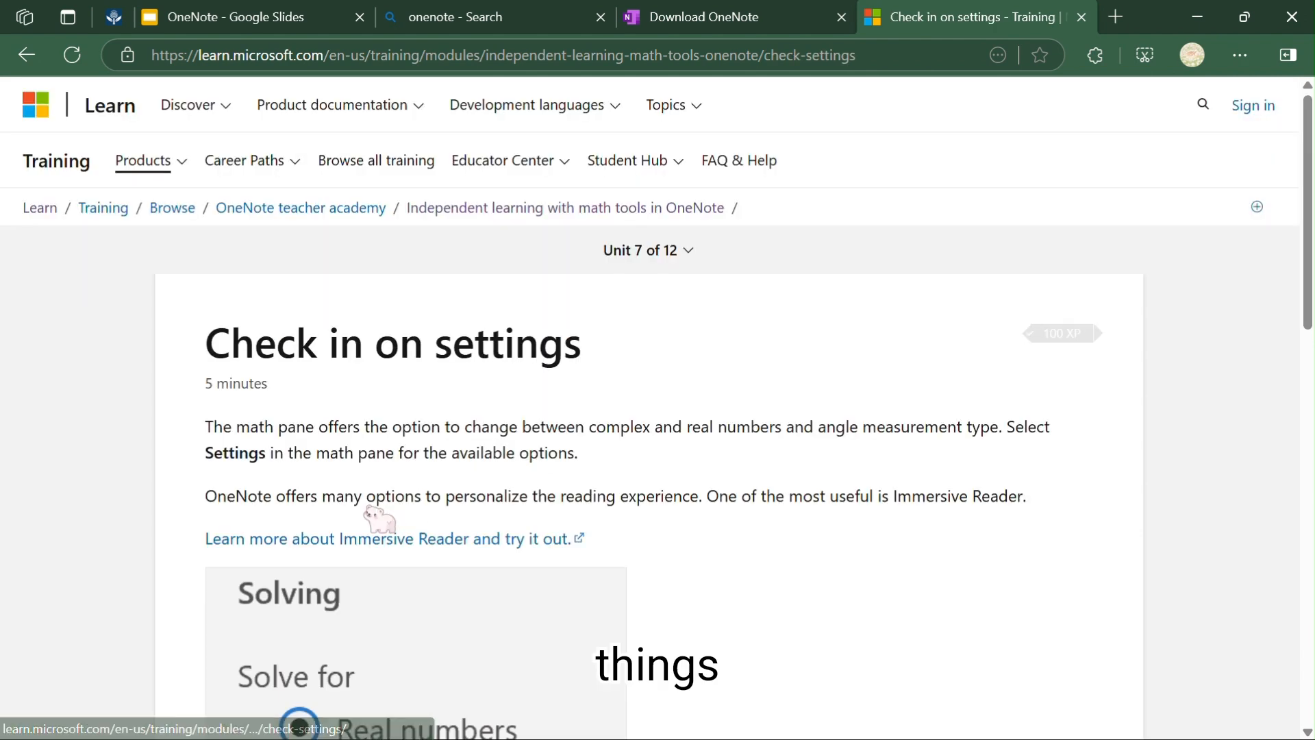
# Go through the units on settings, the digital ruler, OneNote's possibilities and math curriculum, continuing to the Knowledge check.
pyautogui.scroll(-10, 376, 519)
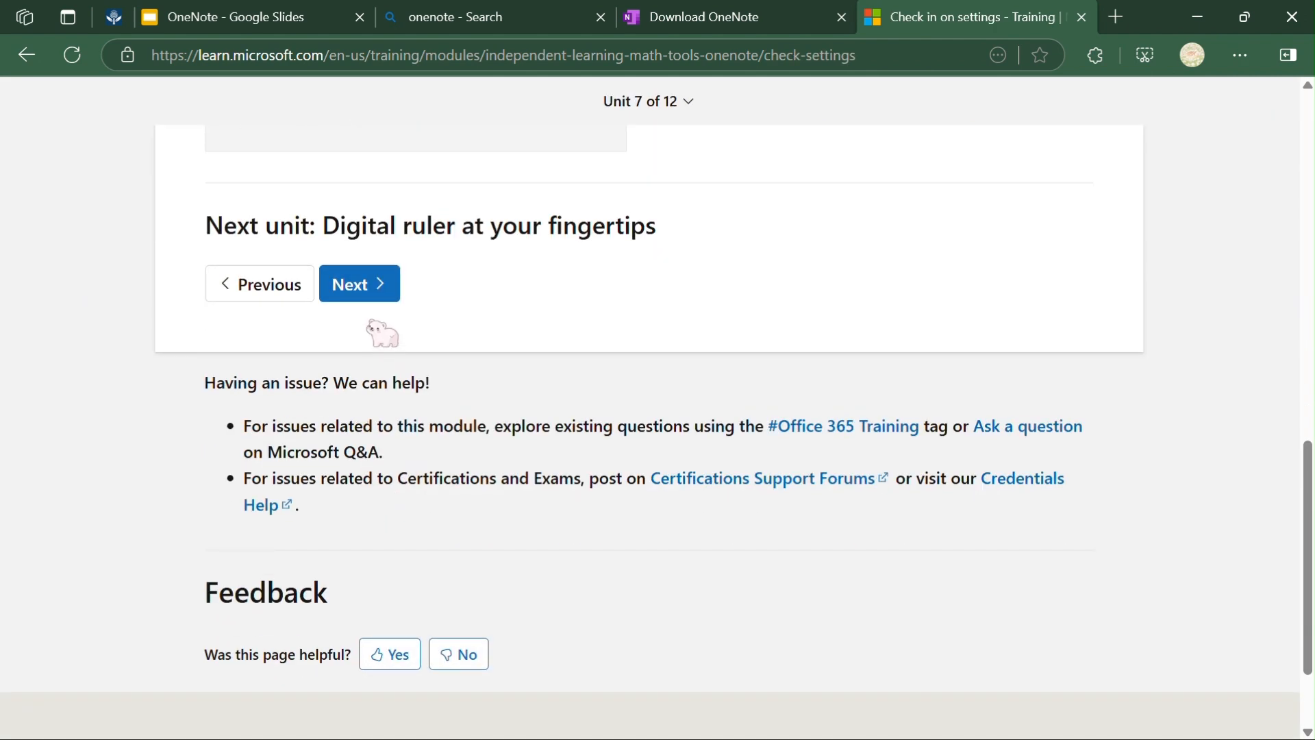
pyautogui.click(348, 291)
pyautogui.scroll(-10, 572, 473)
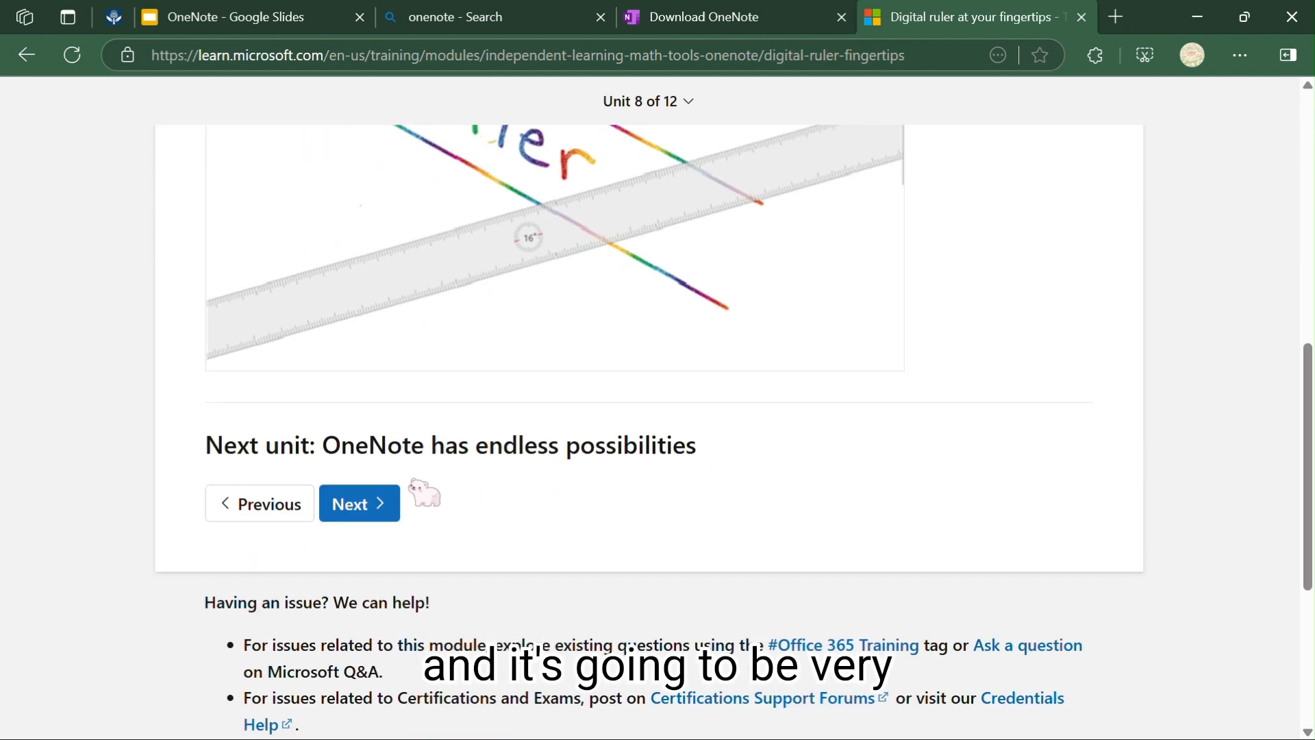
pyautogui.click(356, 503)
pyautogui.scroll(-7, 425, 391)
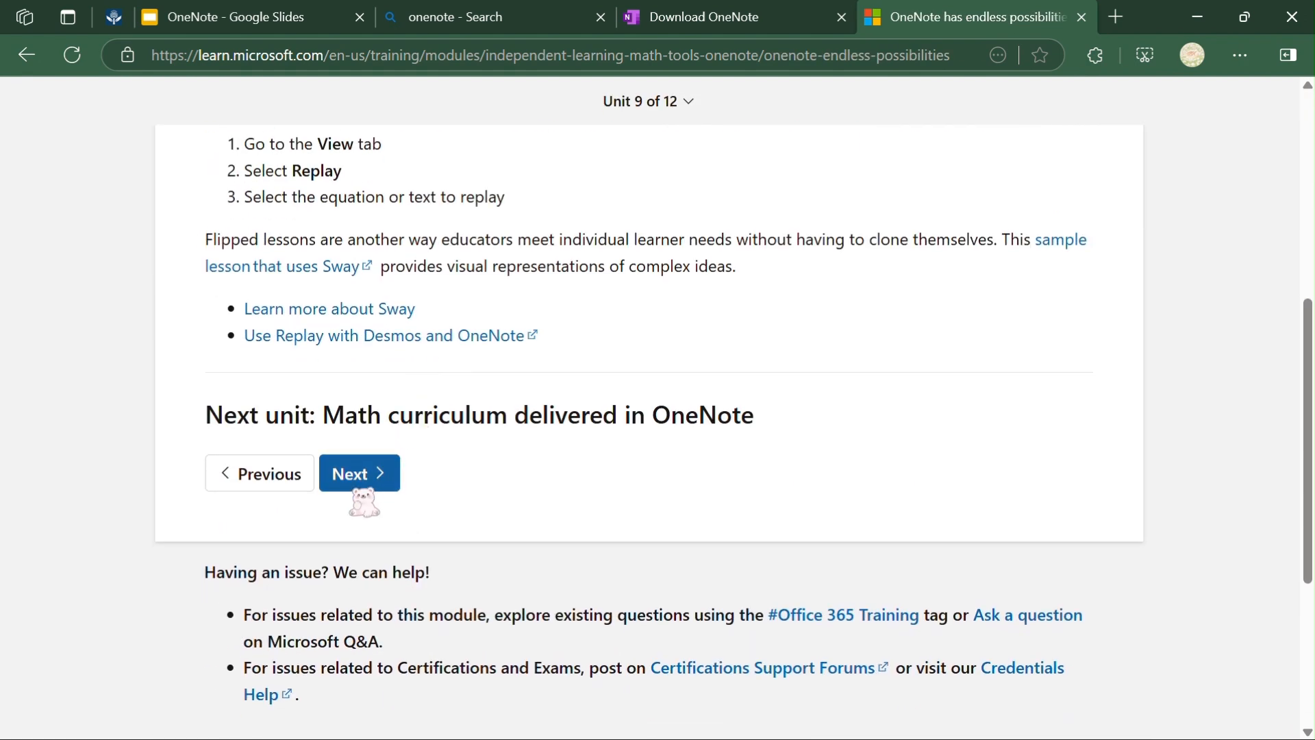
pyautogui.click(357, 477)
pyautogui.scroll(-10, 423, 468)
pyautogui.scroll(-1, 423, 468)
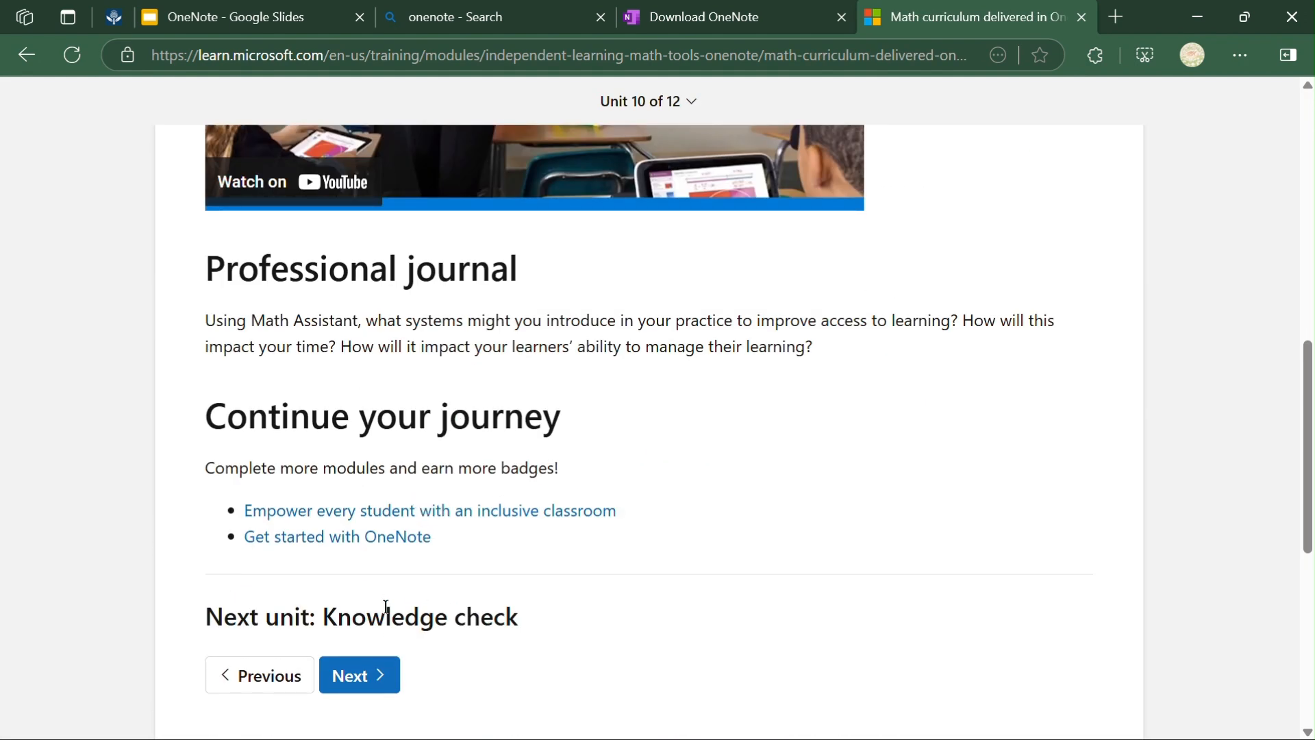
pyautogui.click(341, 685)
# Look over the Knowledge check questions and the module Summary, and go back to the unfinished Knowledge check.
pyautogui.scroll(-3, 438, 332)
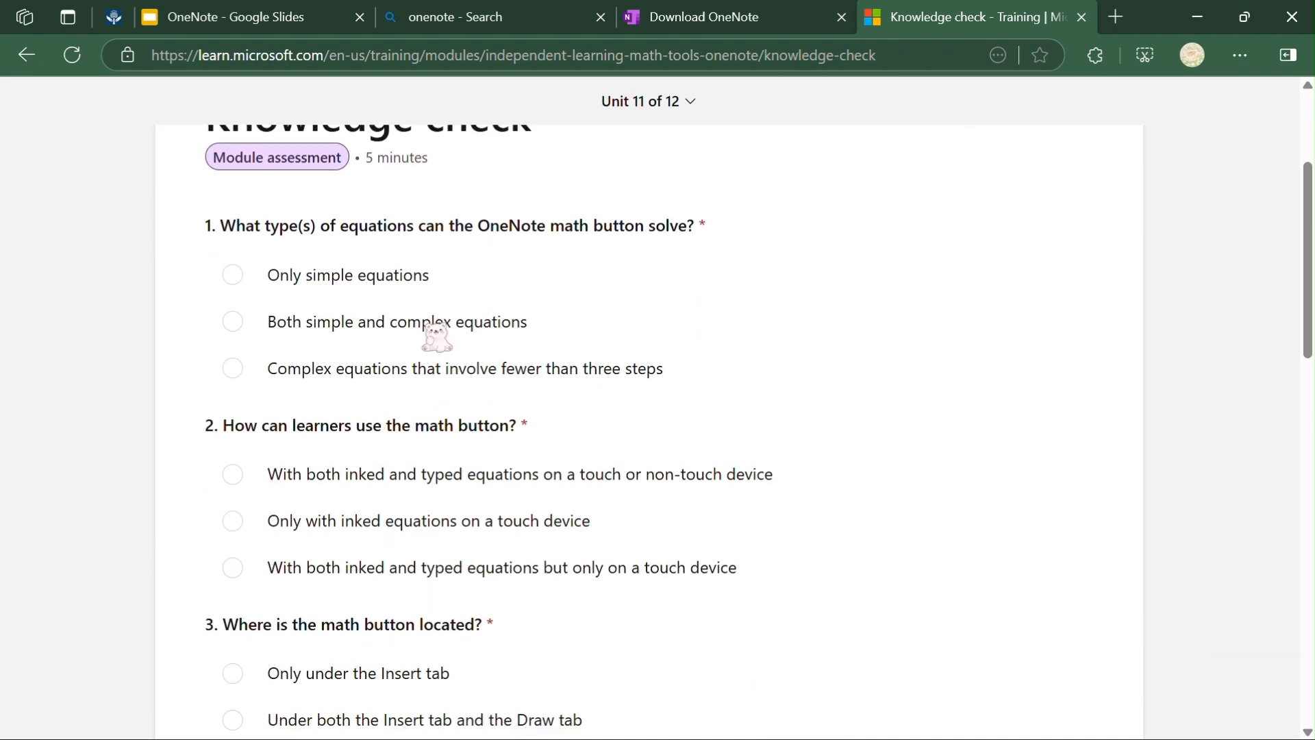
pyautogui.scroll(1, 410, 274)
pyautogui.scroll(-15, 544, 500)
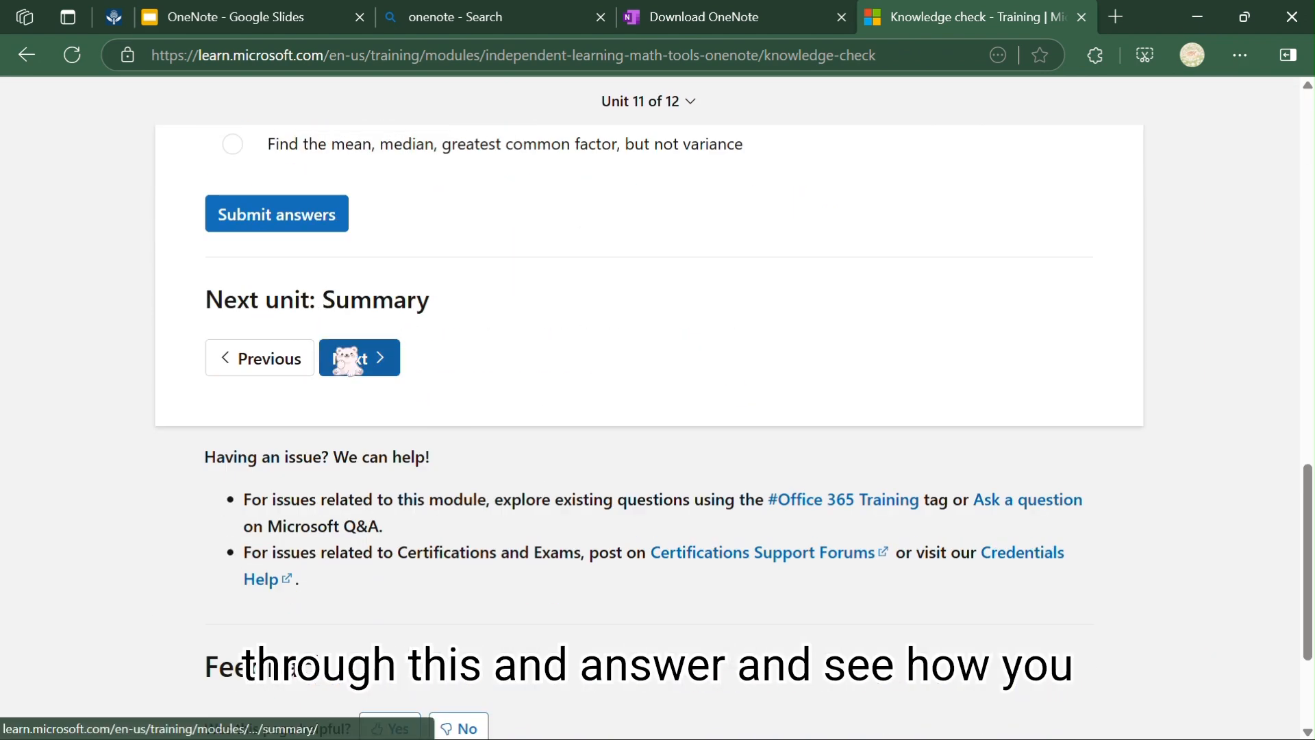
pyautogui.click(349, 359)
pyautogui.scroll(-15, 353, 349)
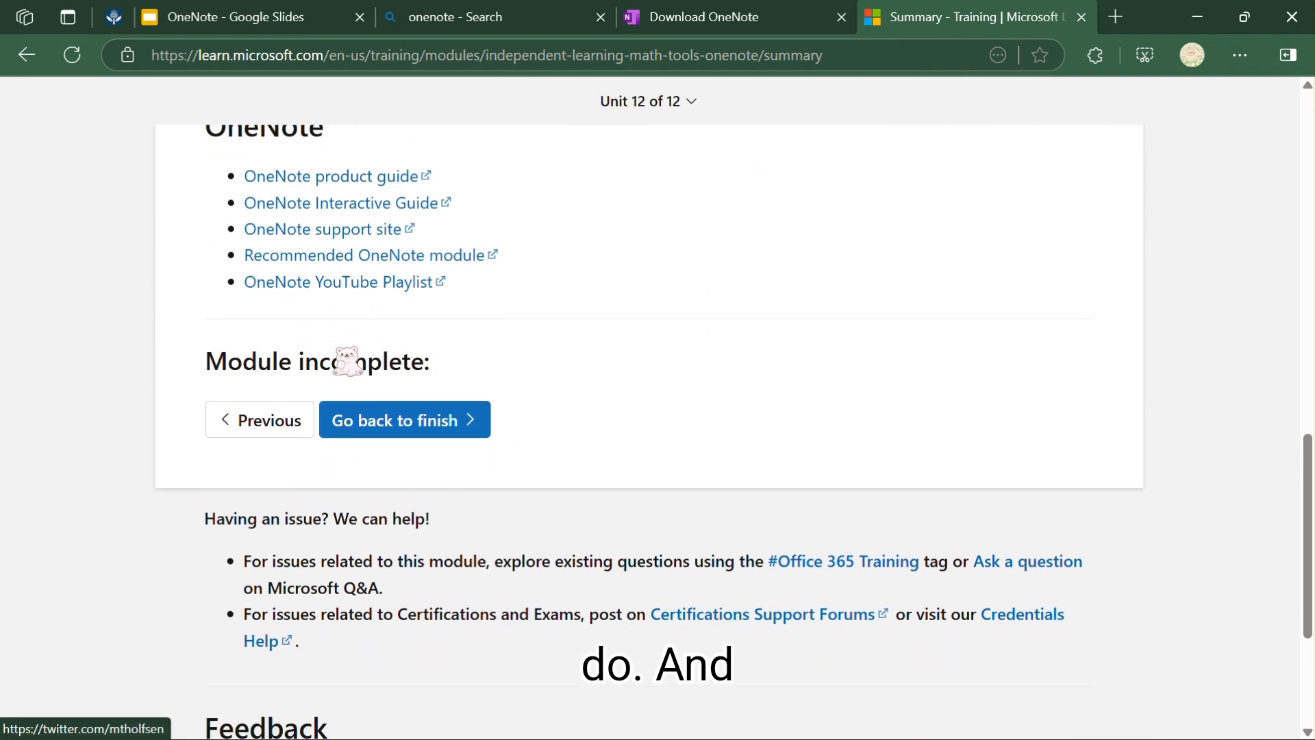
pyautogui.click(423, 408)
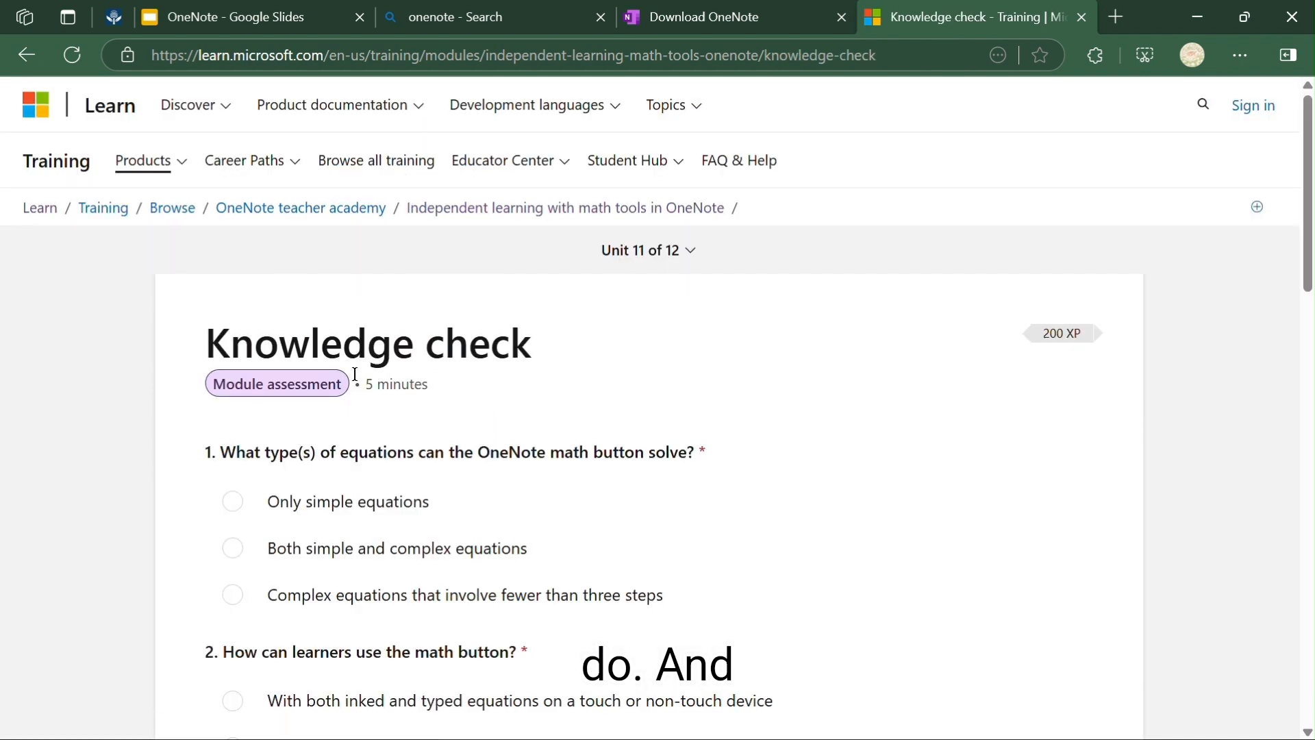
pyautogui.scroll(-3, 297, 538)
pyautogui.scroll(3, 297, 538)
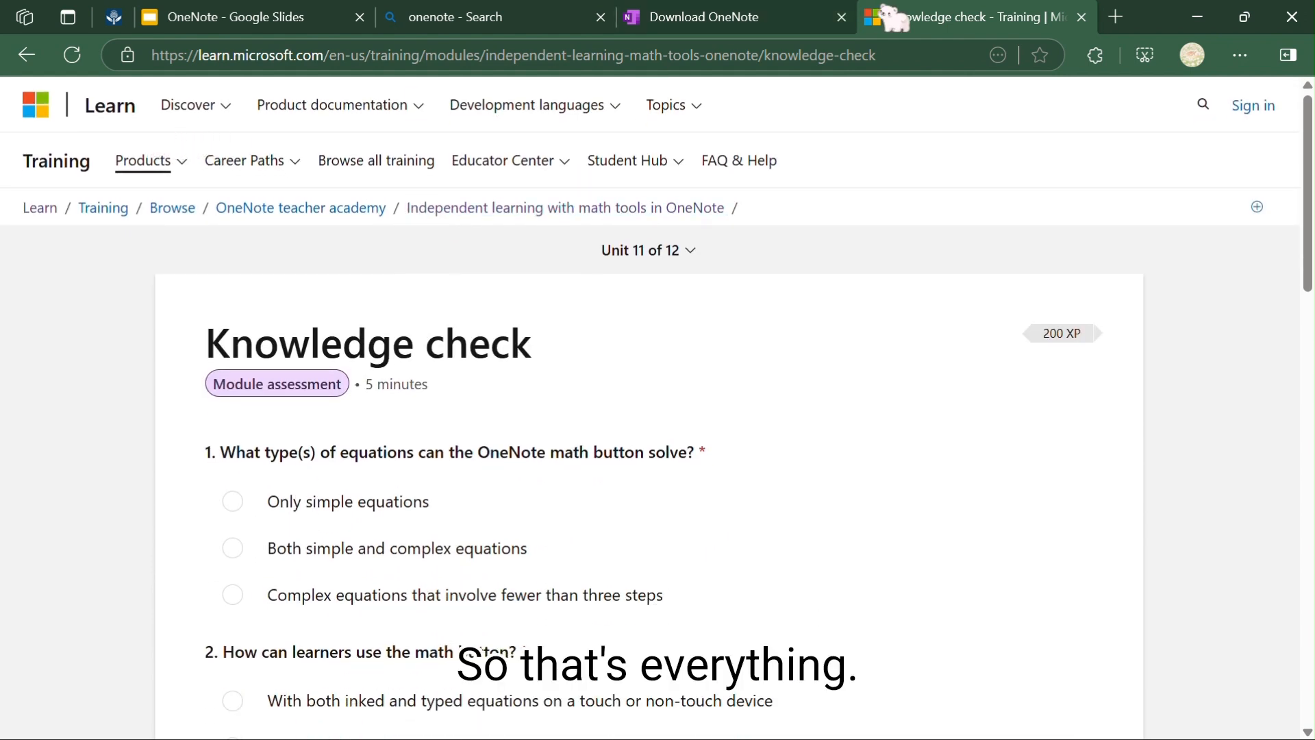
# Switch to the OneNote presentation in Google Slides and start the slideshow from the title slide.
pyautogui.click(250, 27)
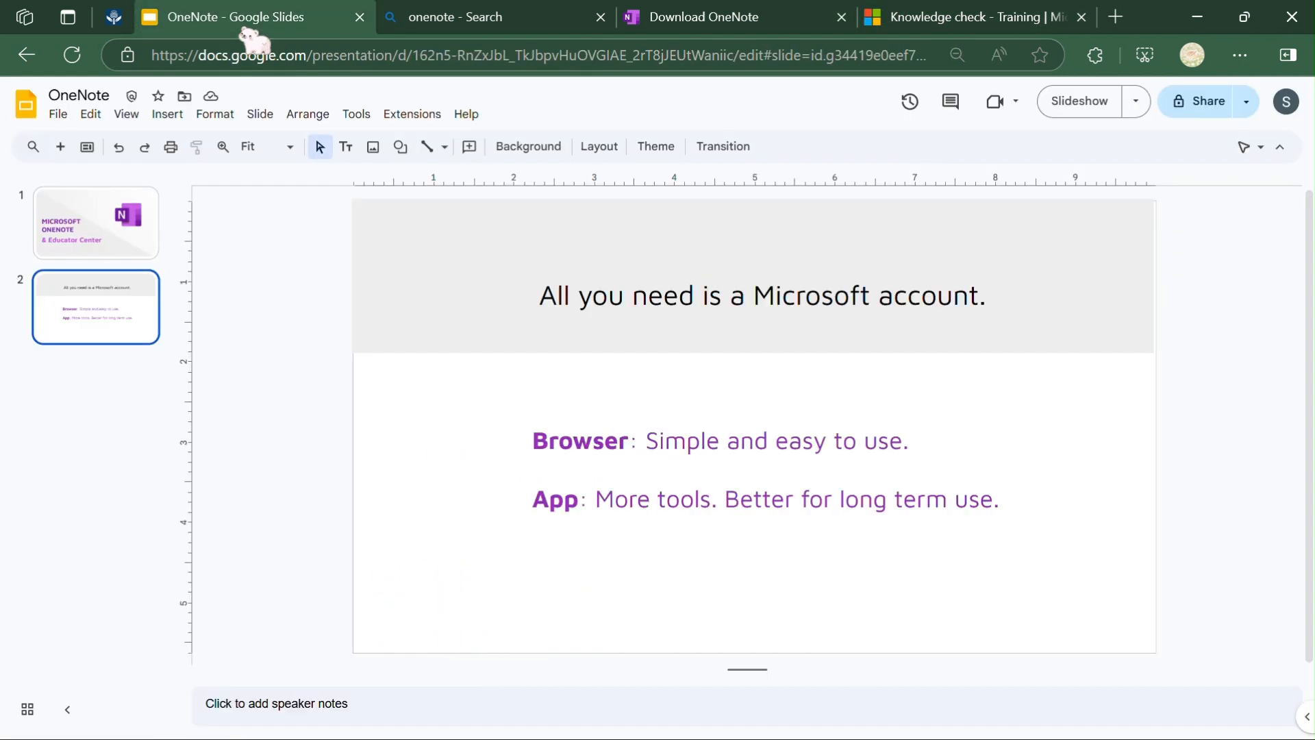
pyautogui.click(120, 233)
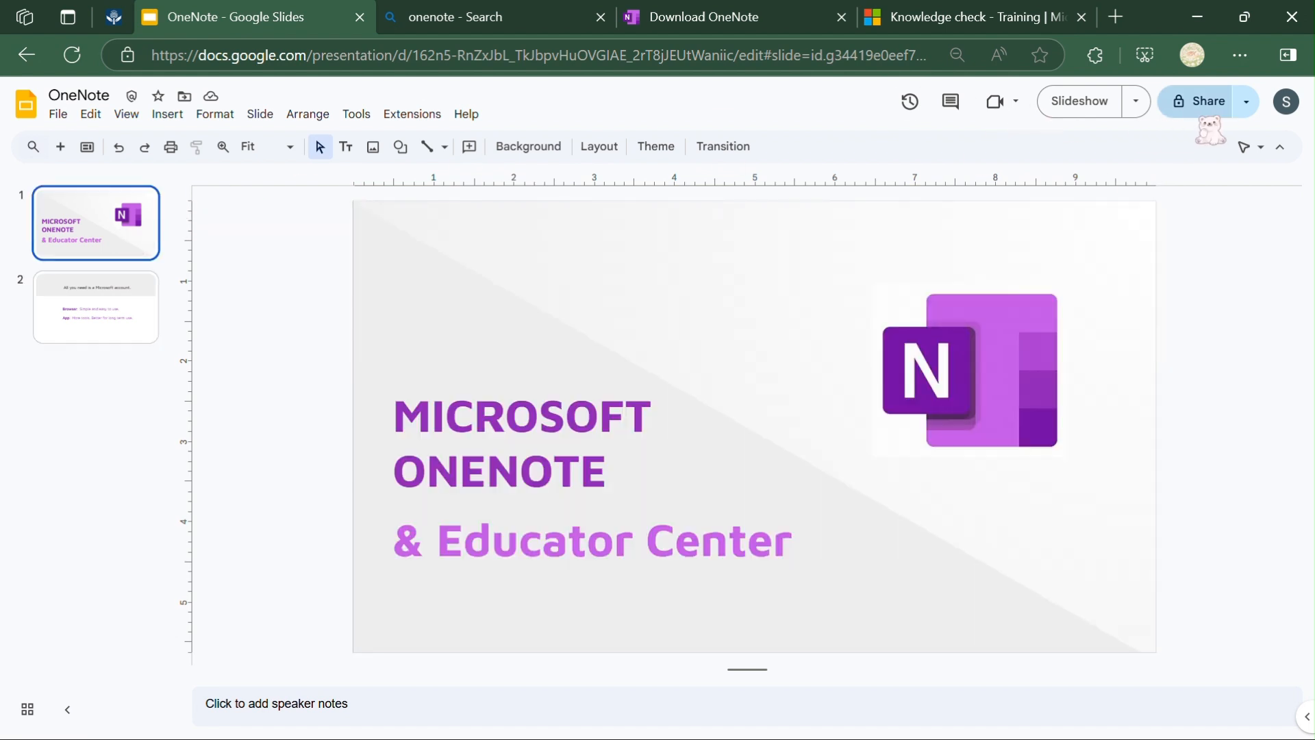
pyautogui.click(1085, 103)
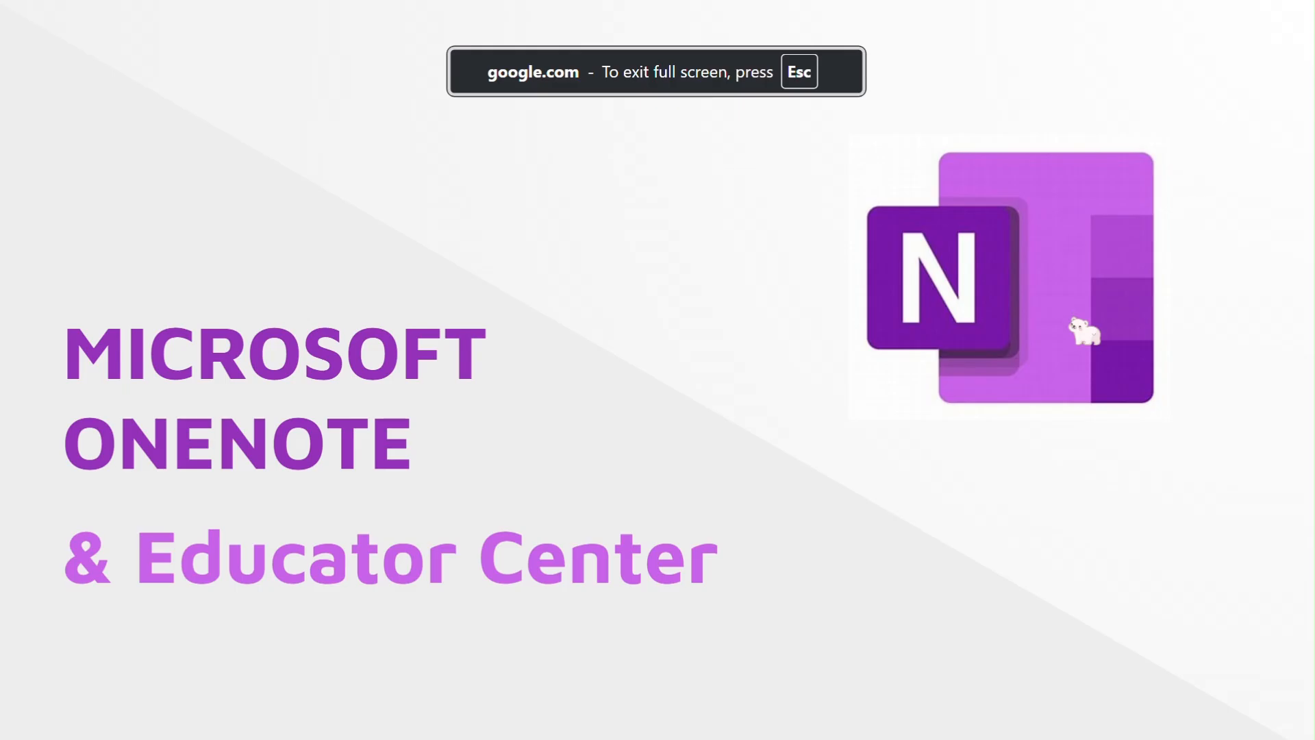